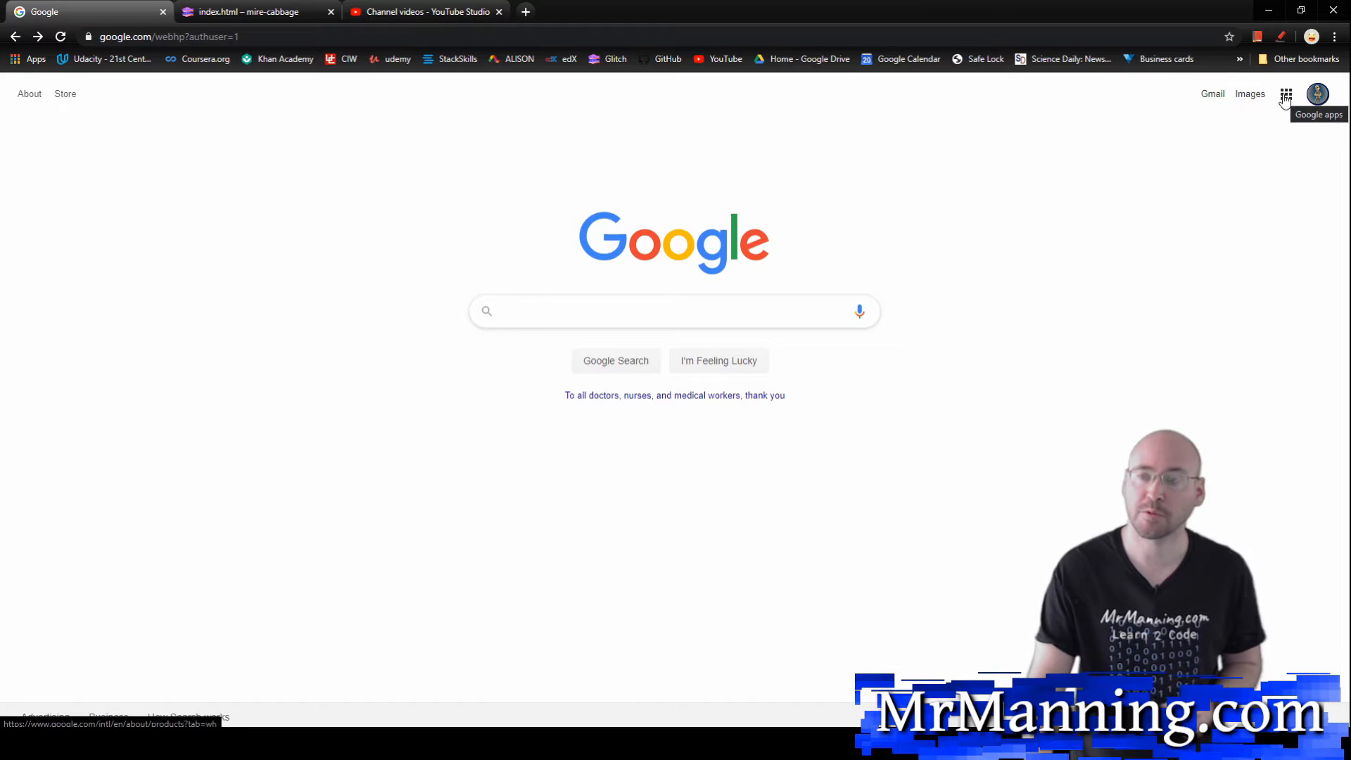
Step: Open Google Drive from the Google homepage and create a new blank Google Form
click(1284, 96)
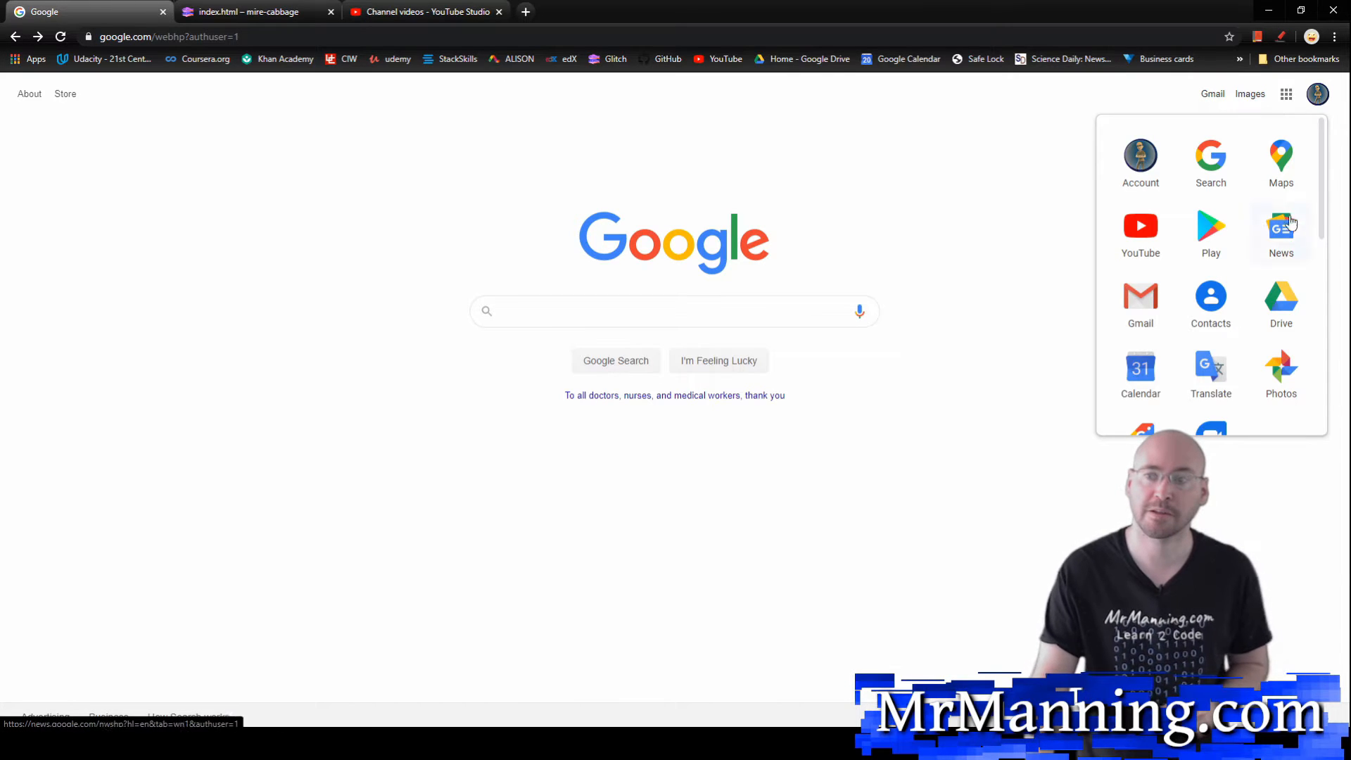
click(1281, 310)
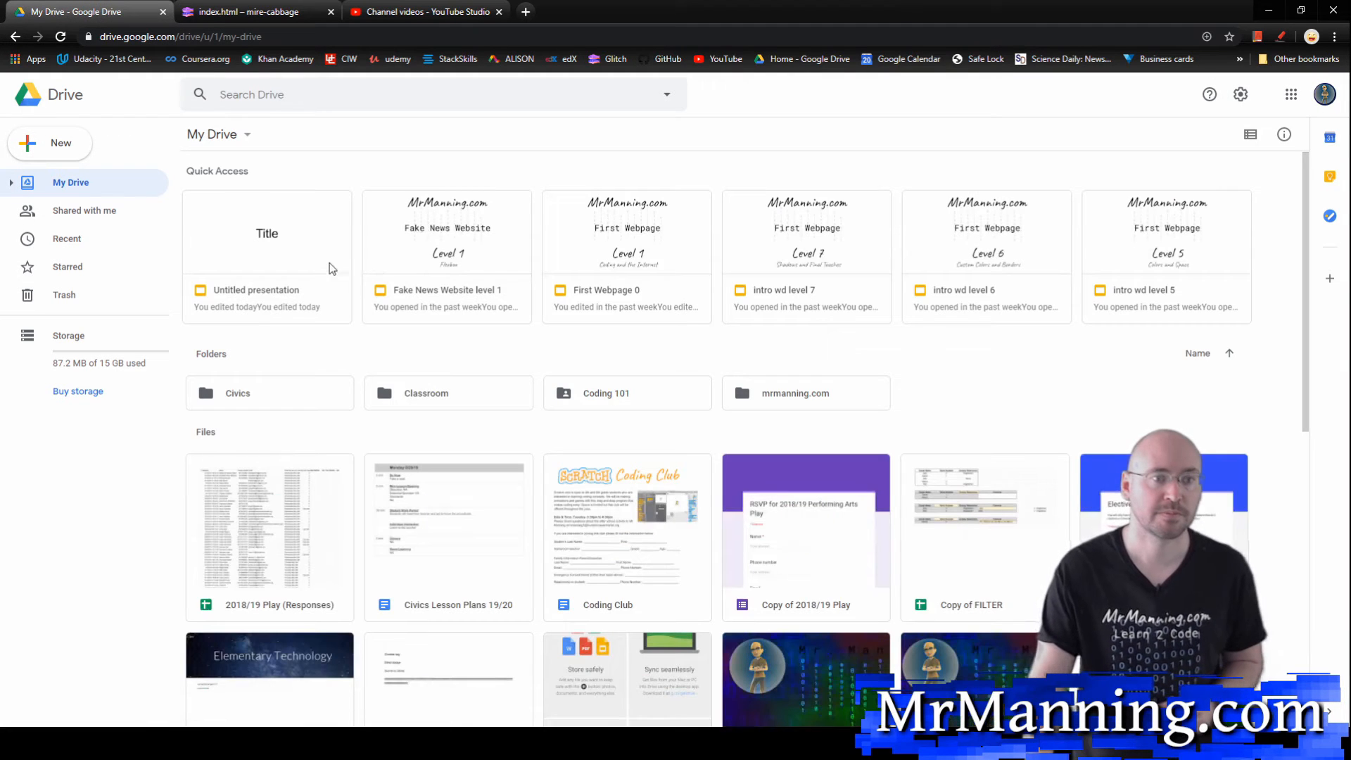
click(31, 146)
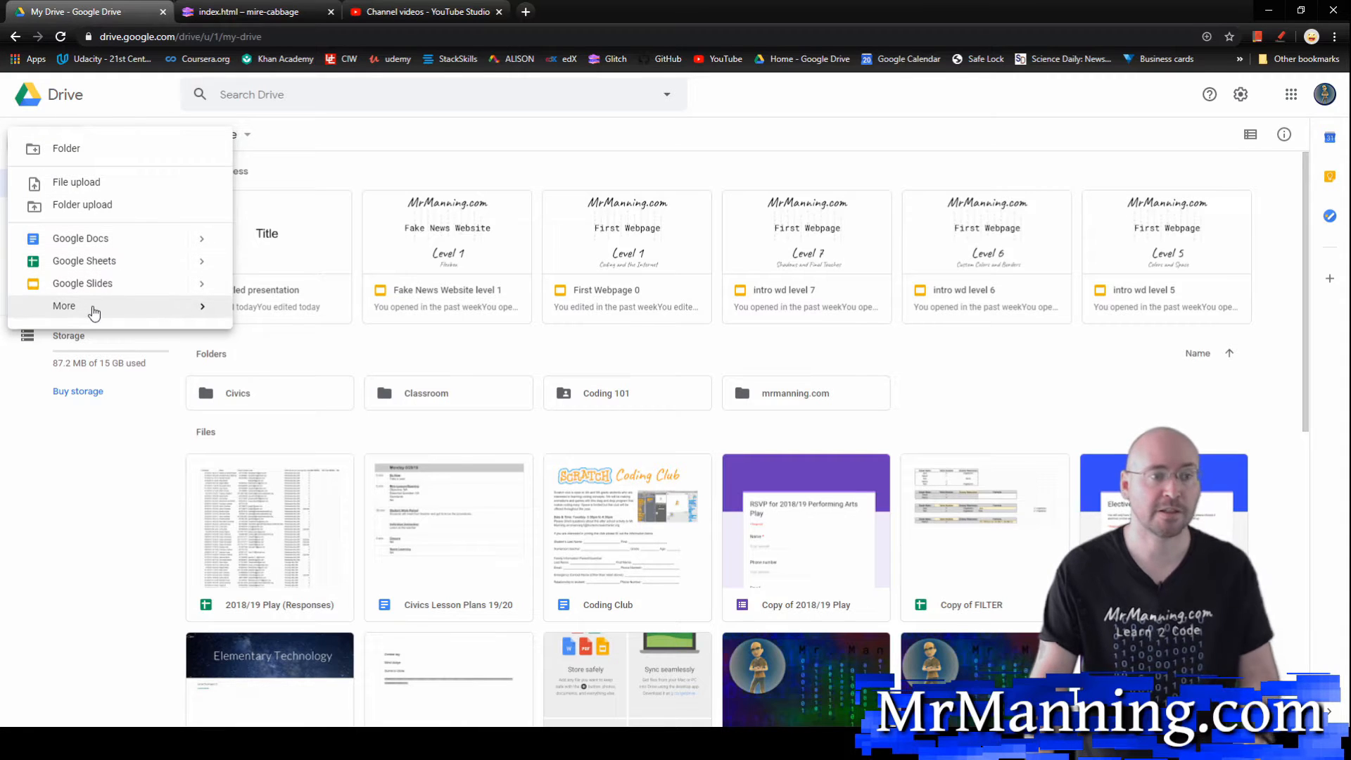
mouse_move(111, 307)
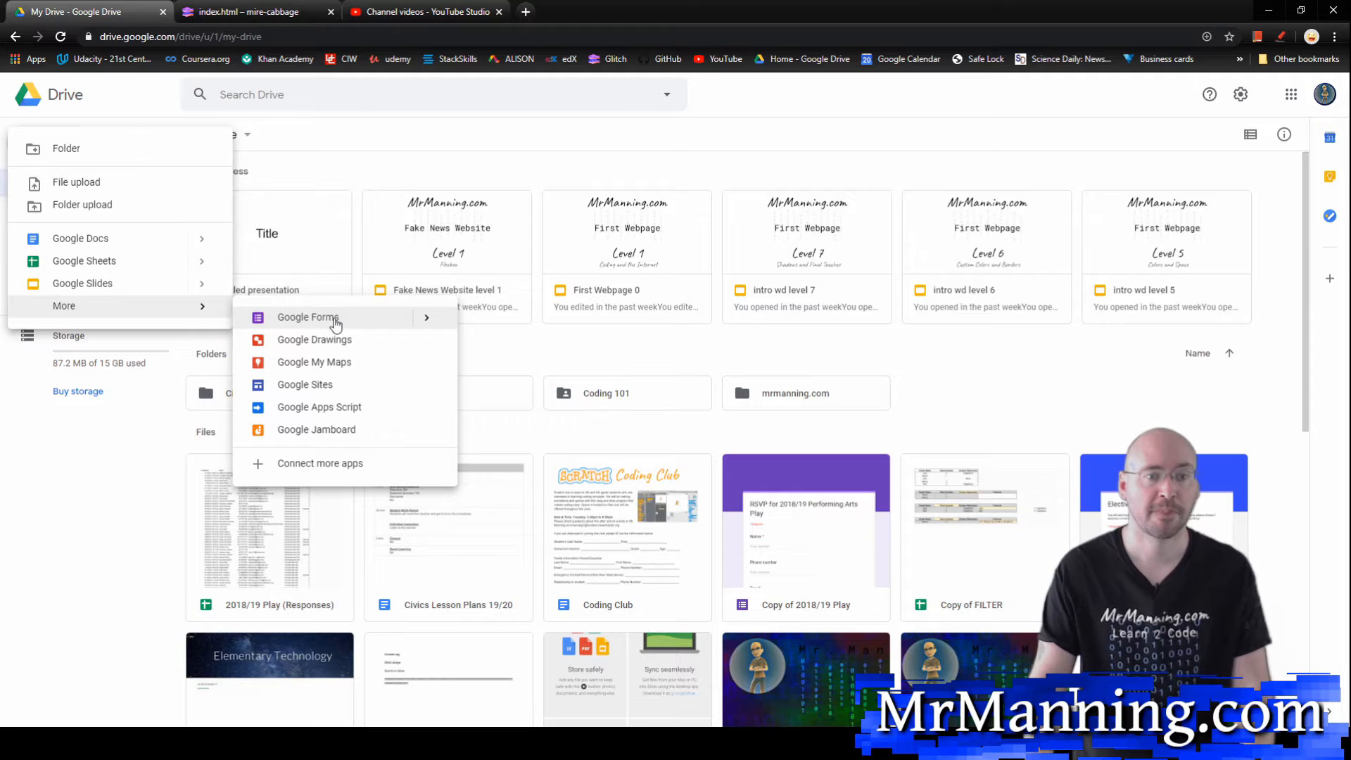
mouse_move(426, 318)
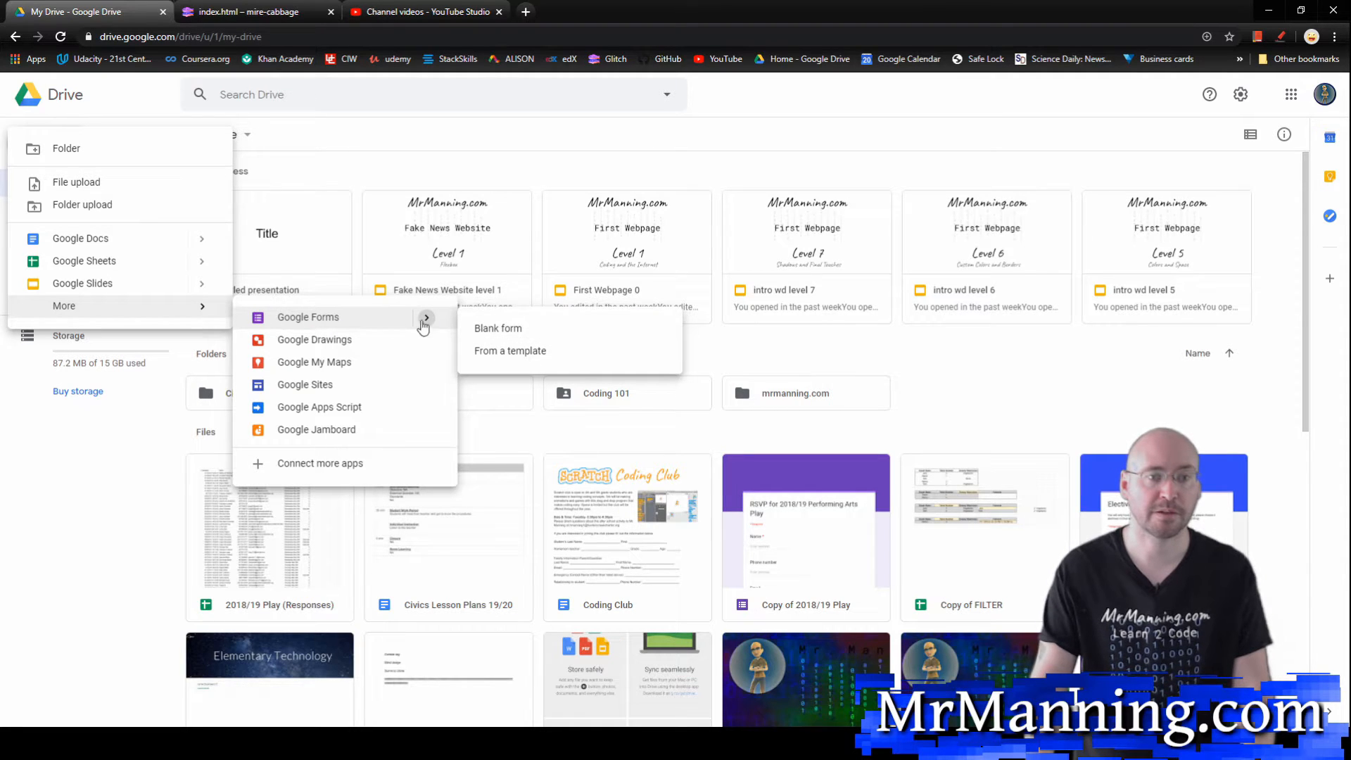
click(479, 328)
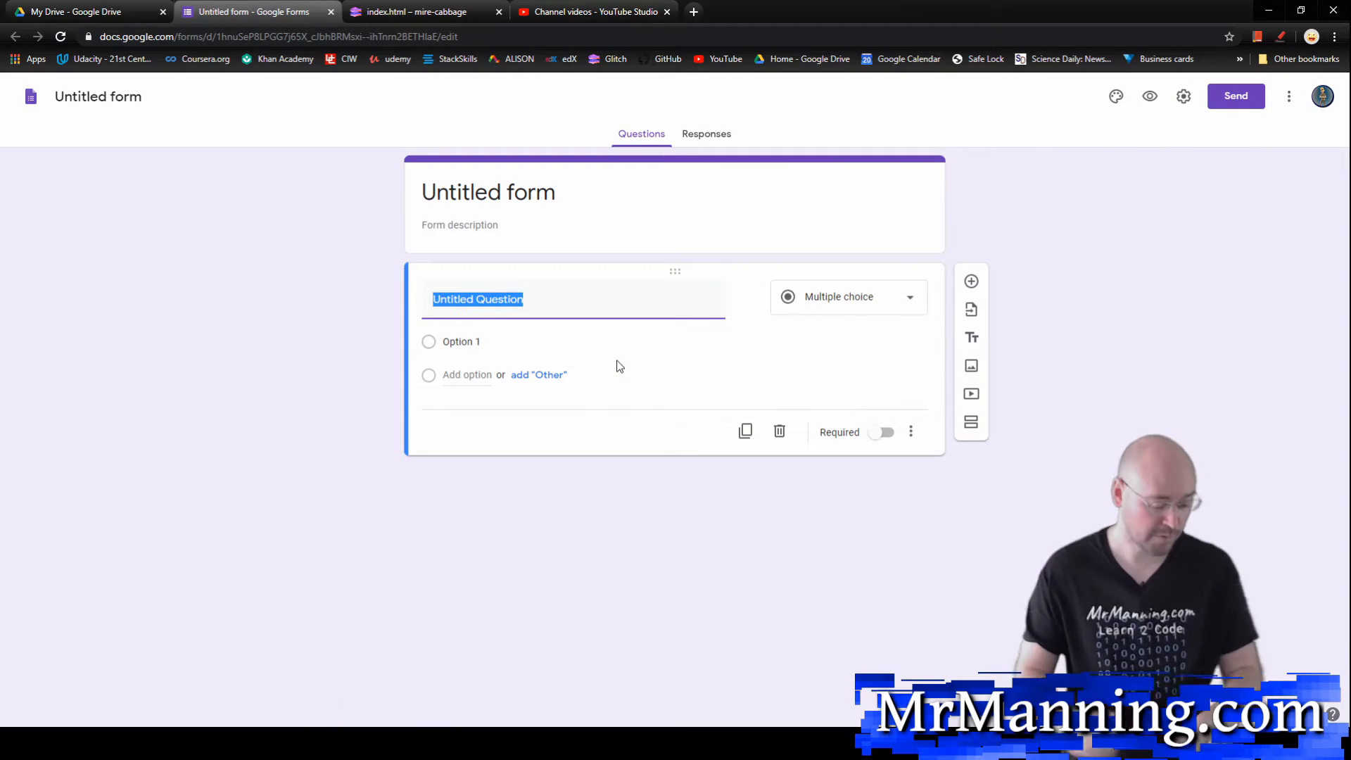
Step: Title the form "Attendance"
click(513, 190)
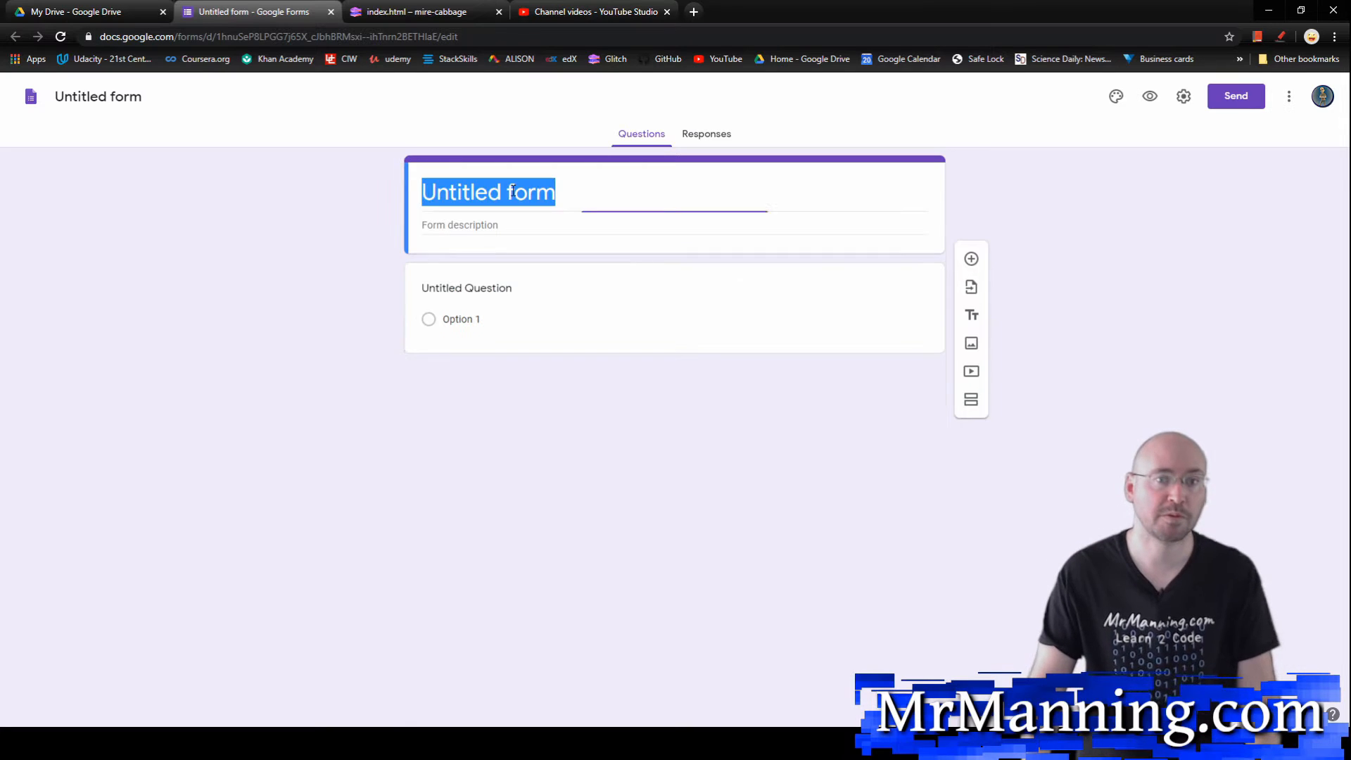
text(Attenda)
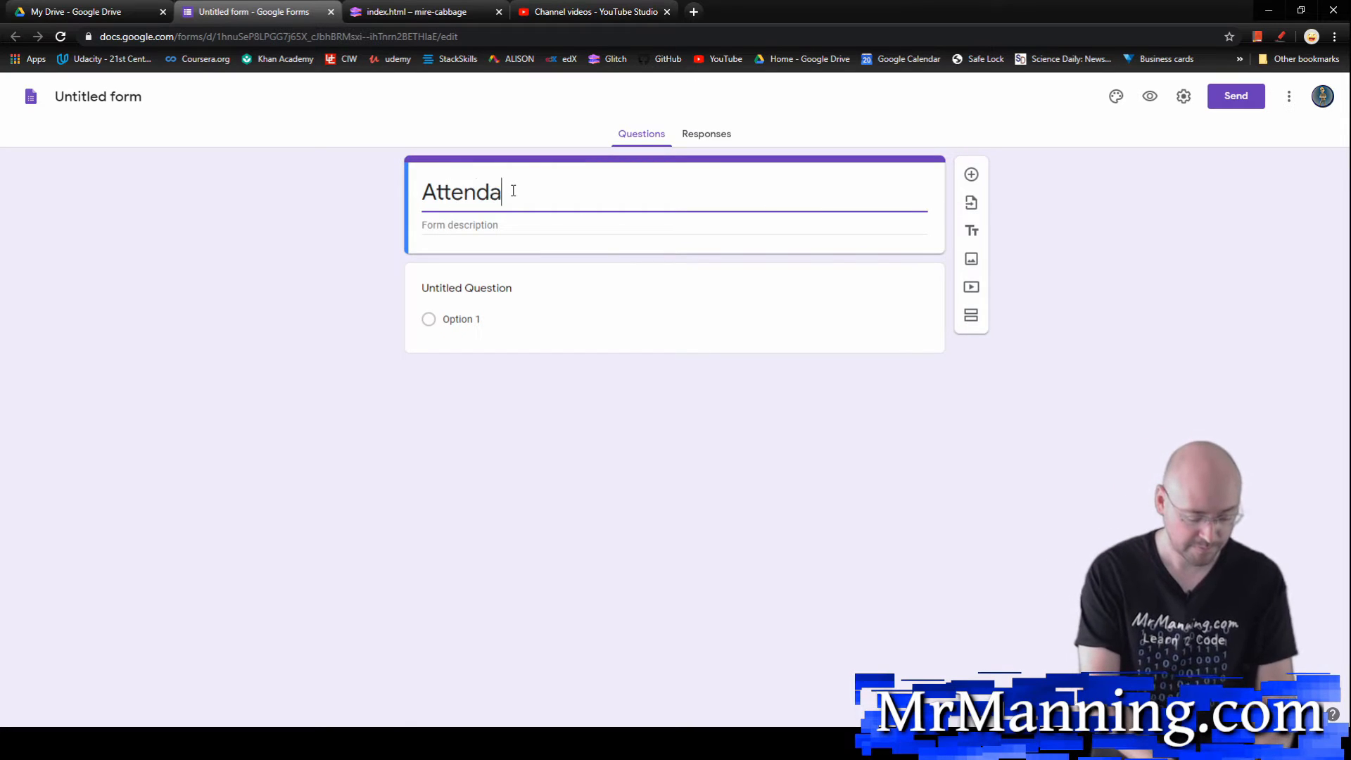
text(nce)
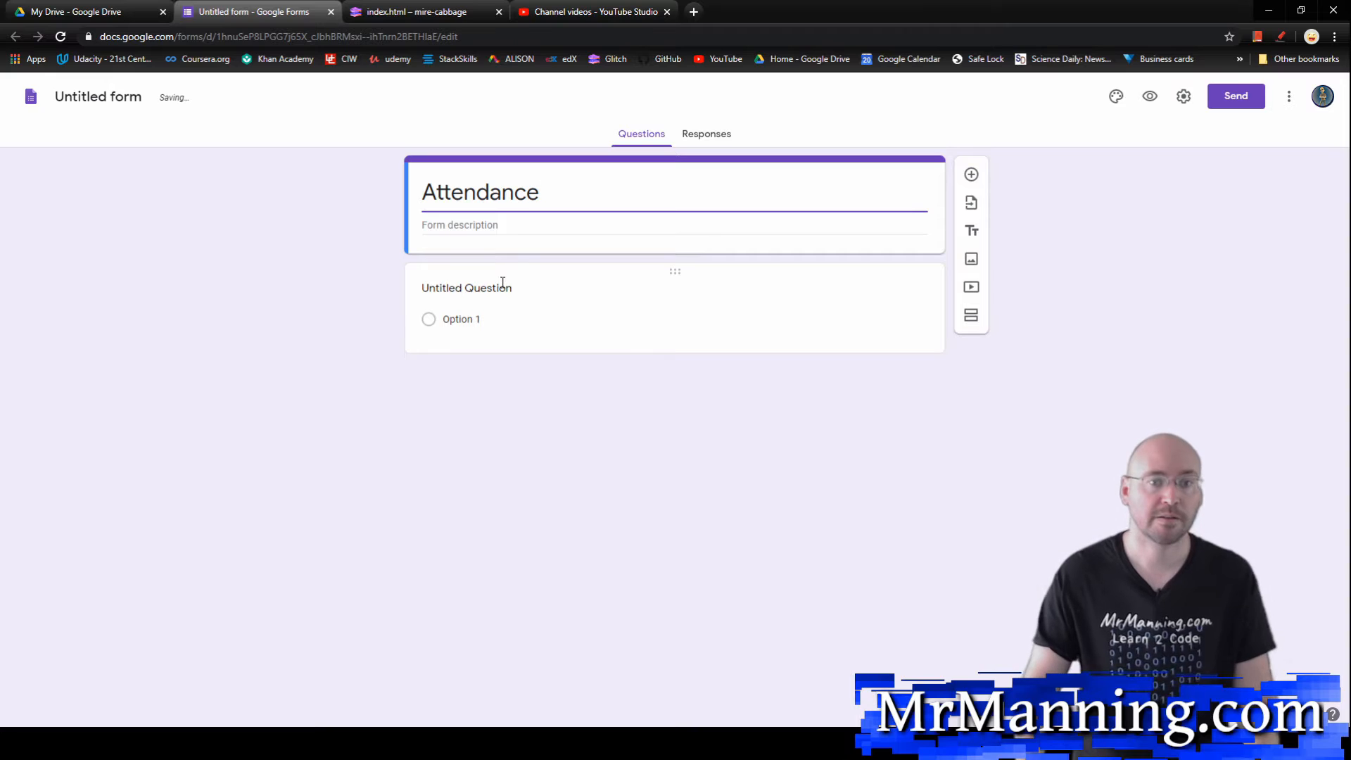
Step: Word the first question as "What period are you in" and change its answer type to Dropdown
click(503, 283)
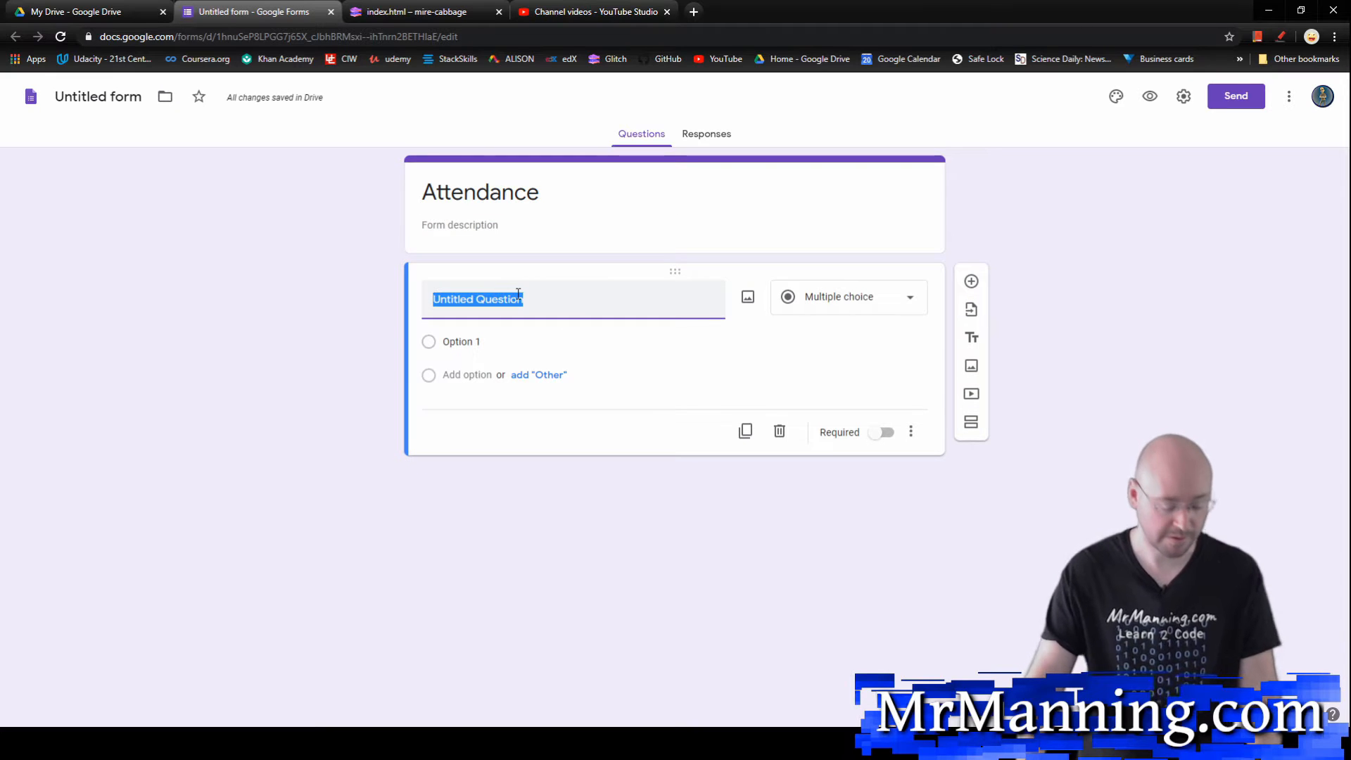
text(WHat)
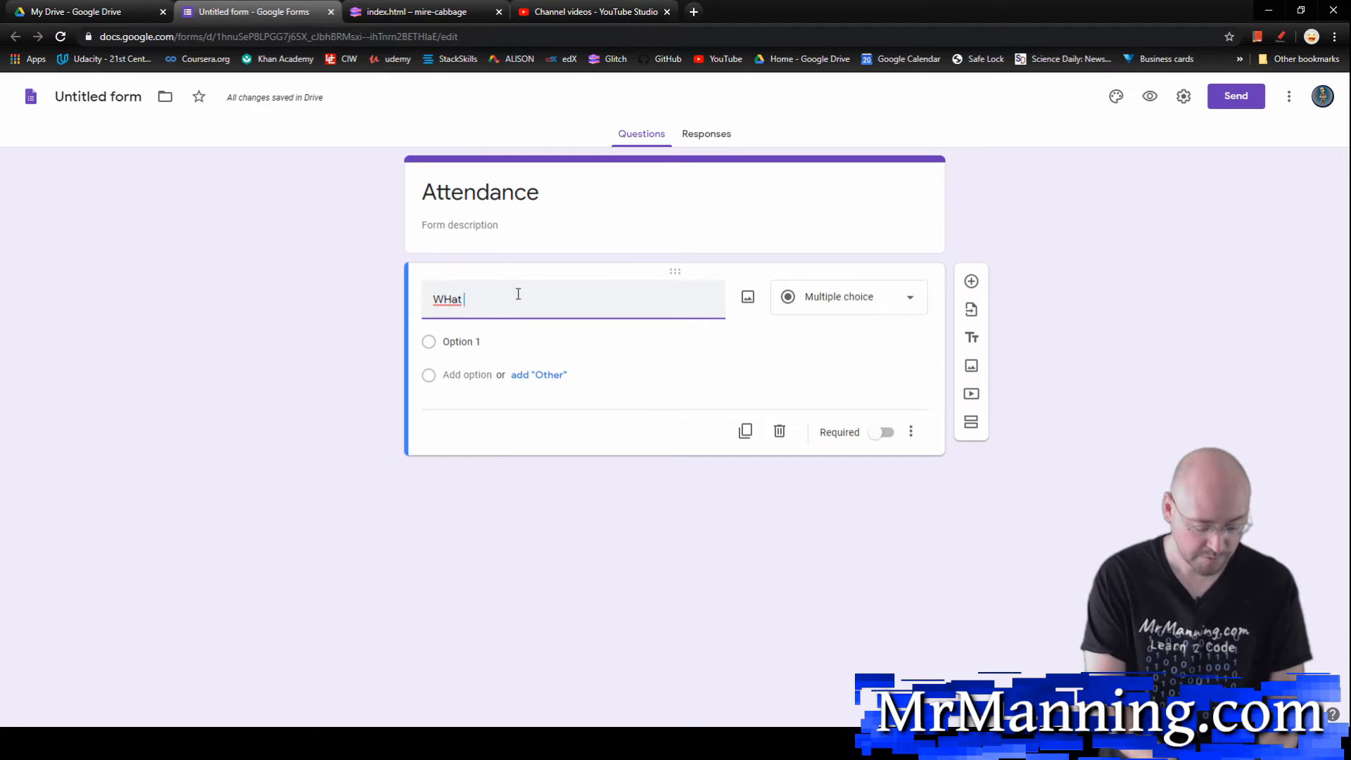
text( period ar)
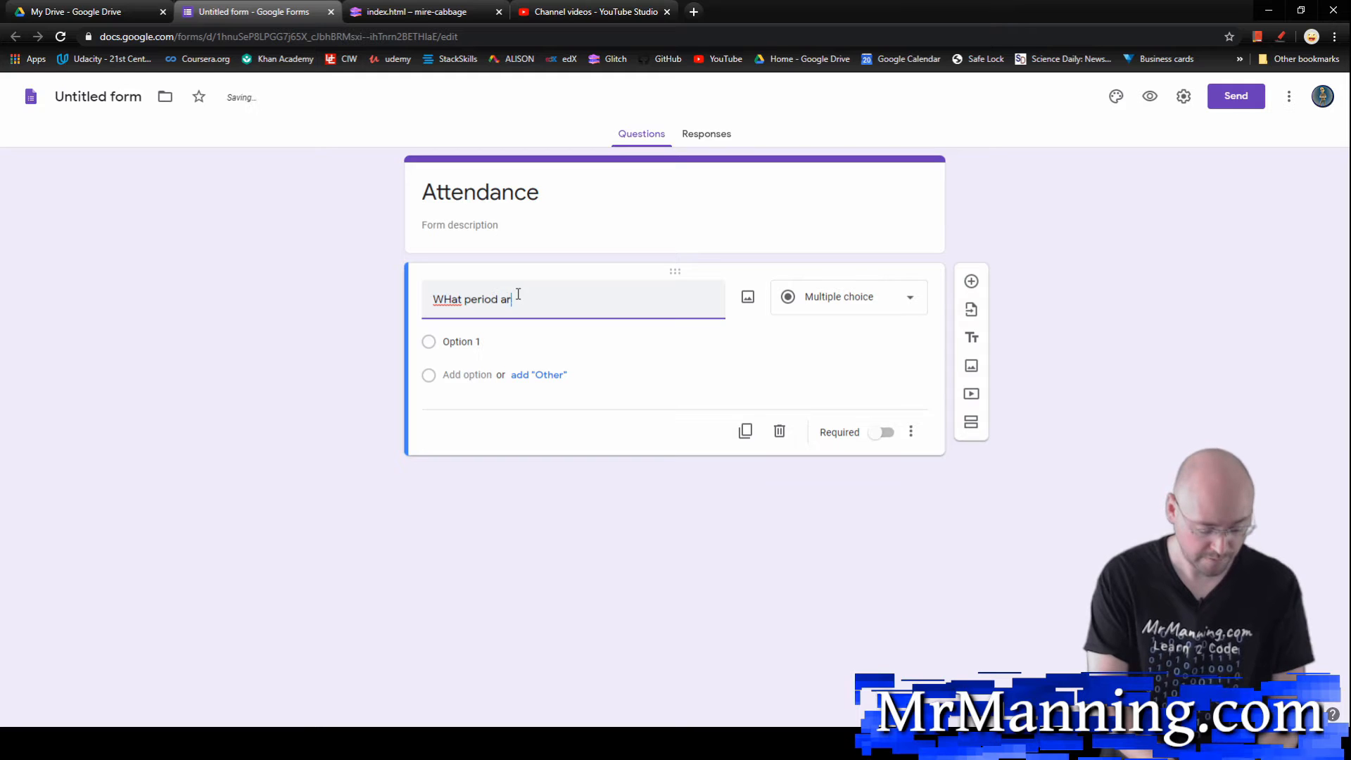
text(e you in)
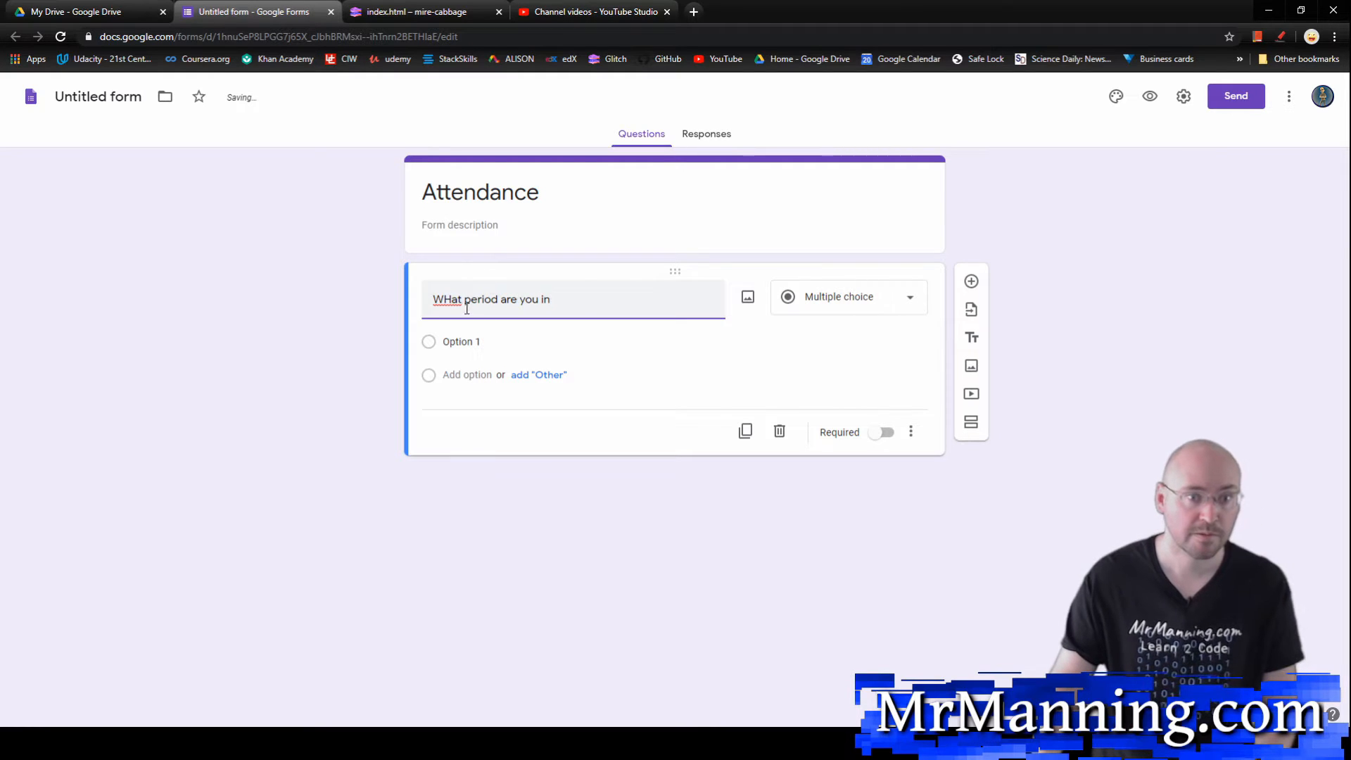
key(BackSpace)
text(h)
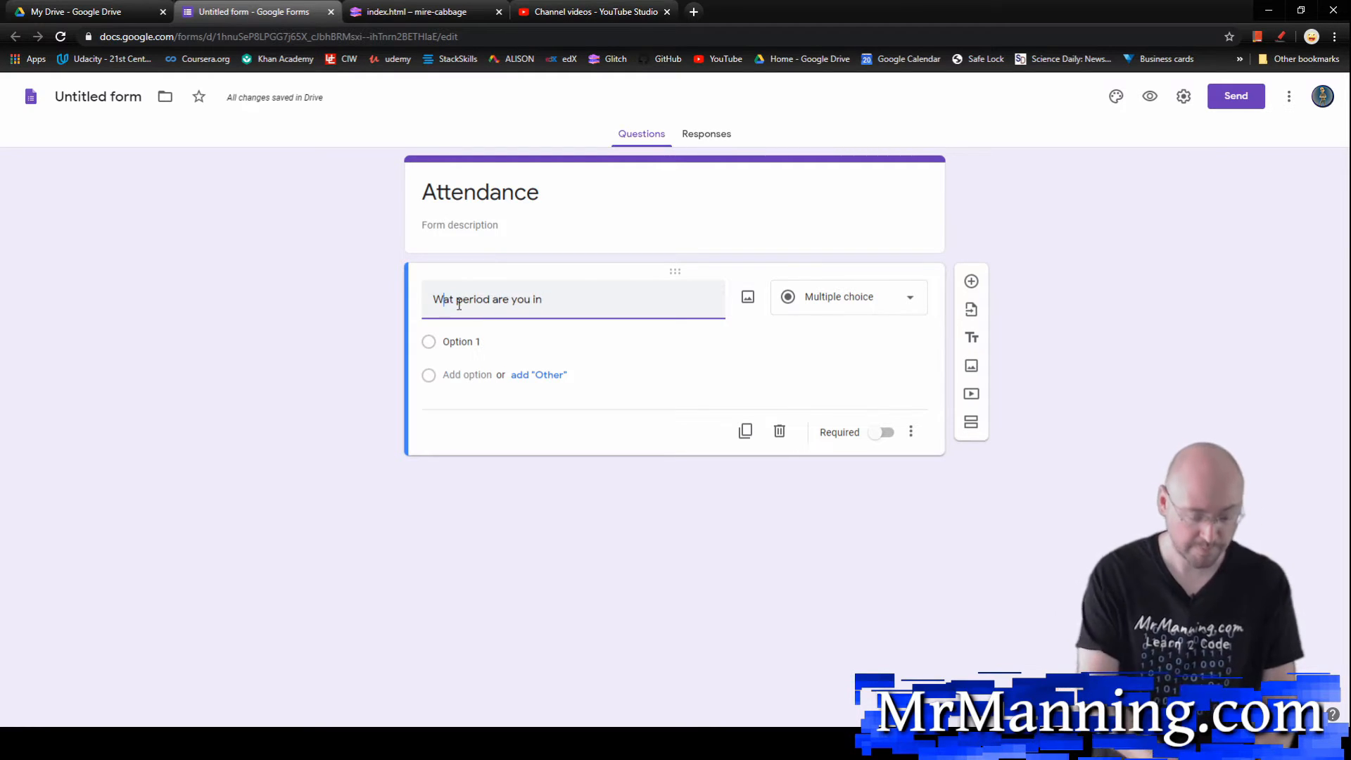
click(875, 304)
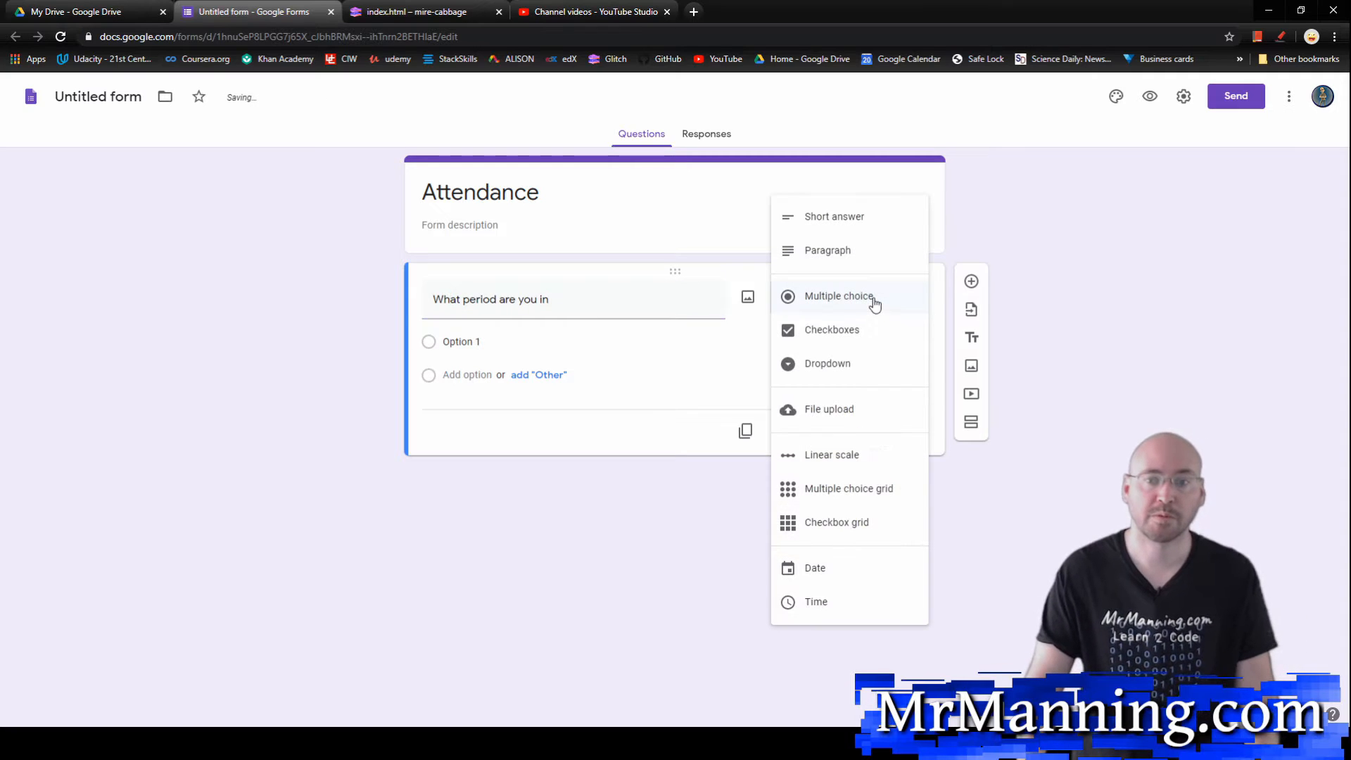
click(837, 361)
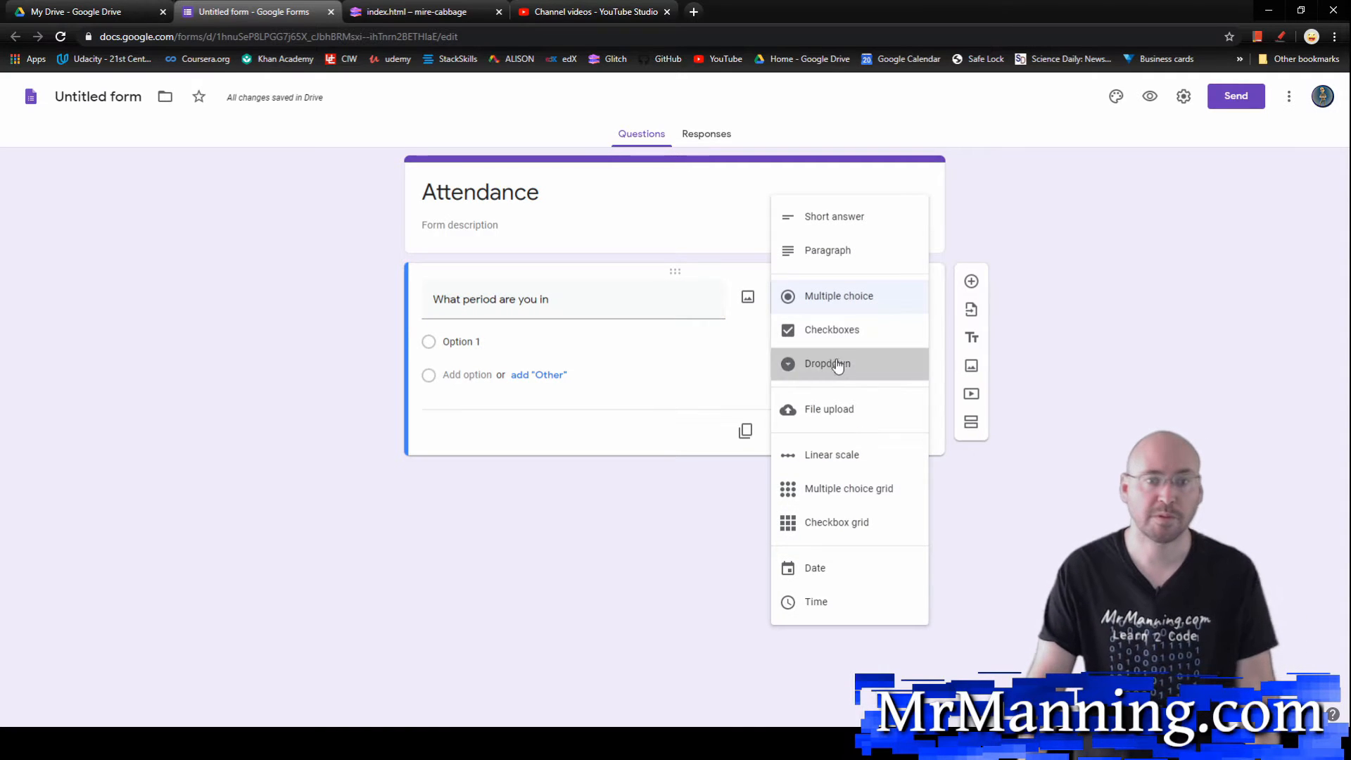
Step: Give the period question the dropdown options 2, 3, 5, 6 and 7, and make it required
click(518, 350)
text(2)
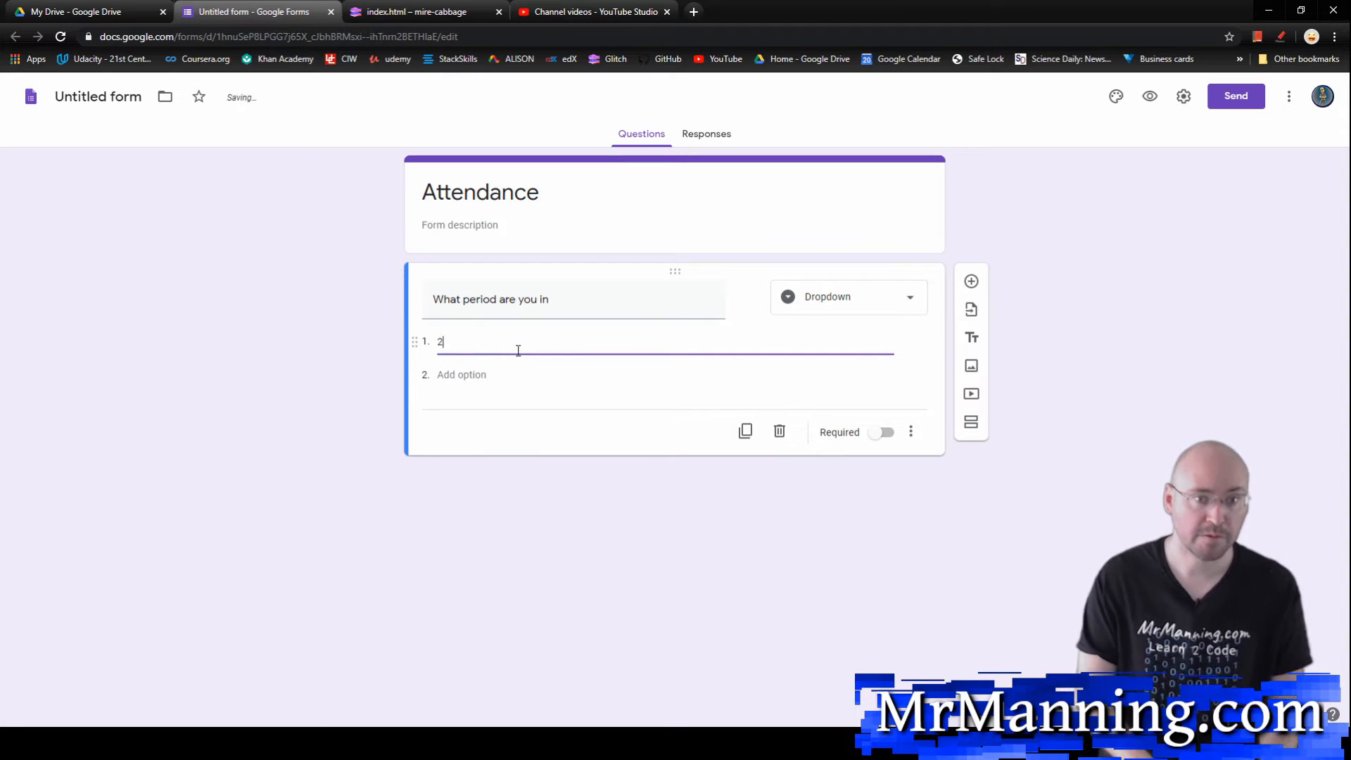
key(Return)
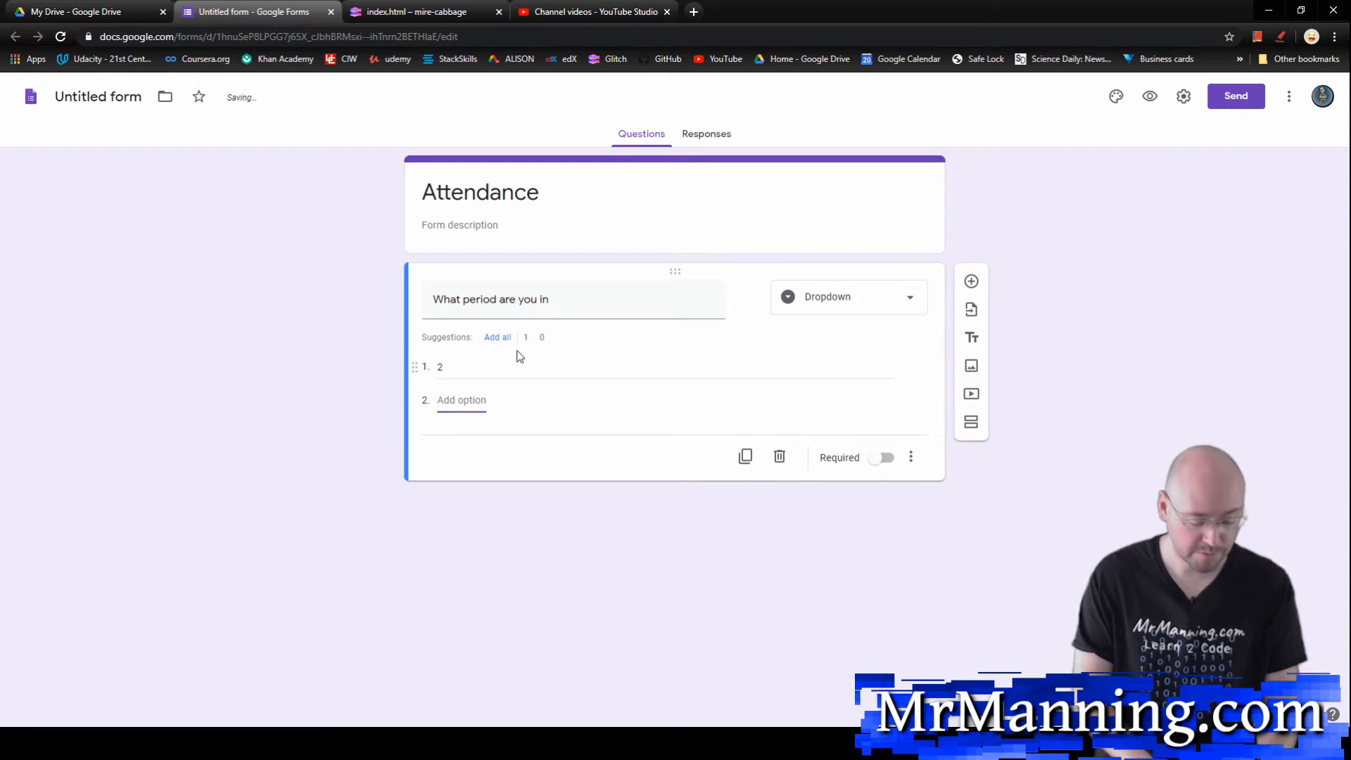
text(3)
key(Tab)
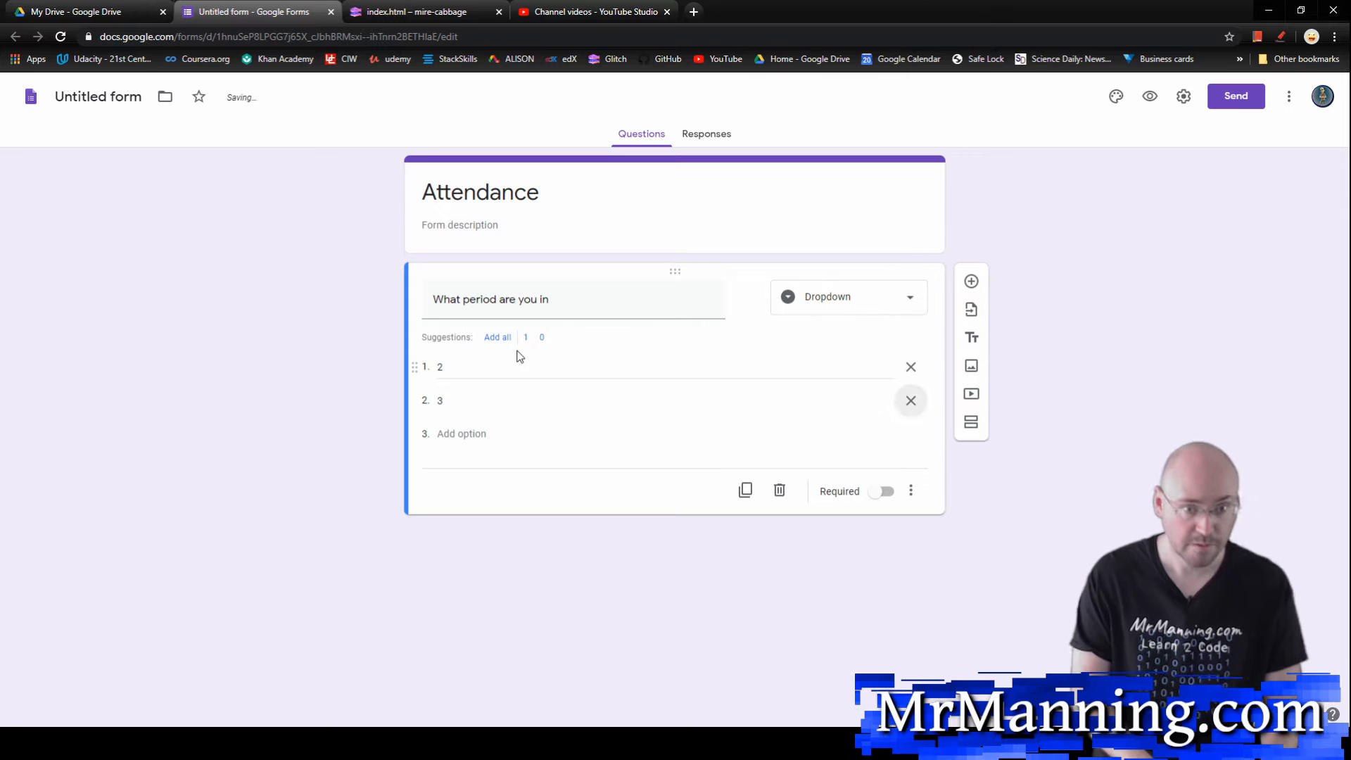
key(Tab)
text(5)
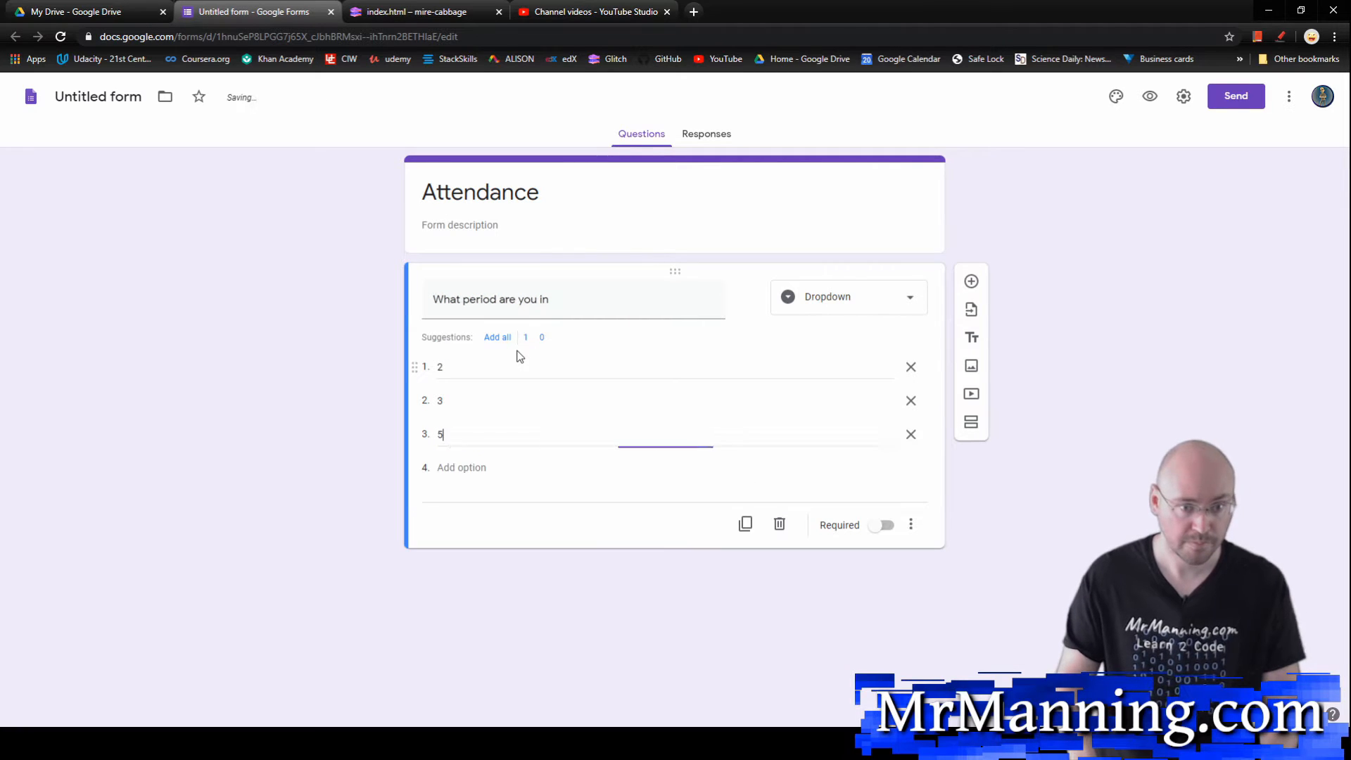
key(Tab)
key(Tab)
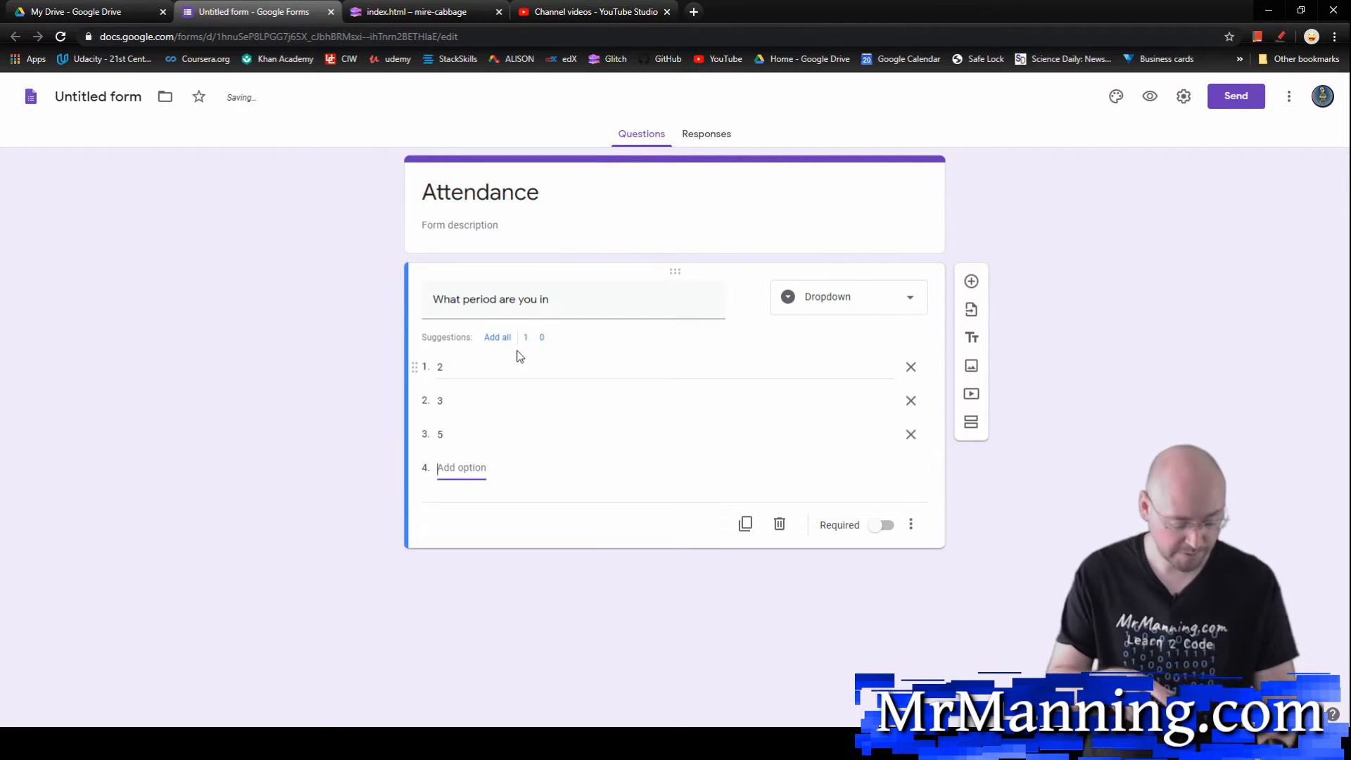
text(6)
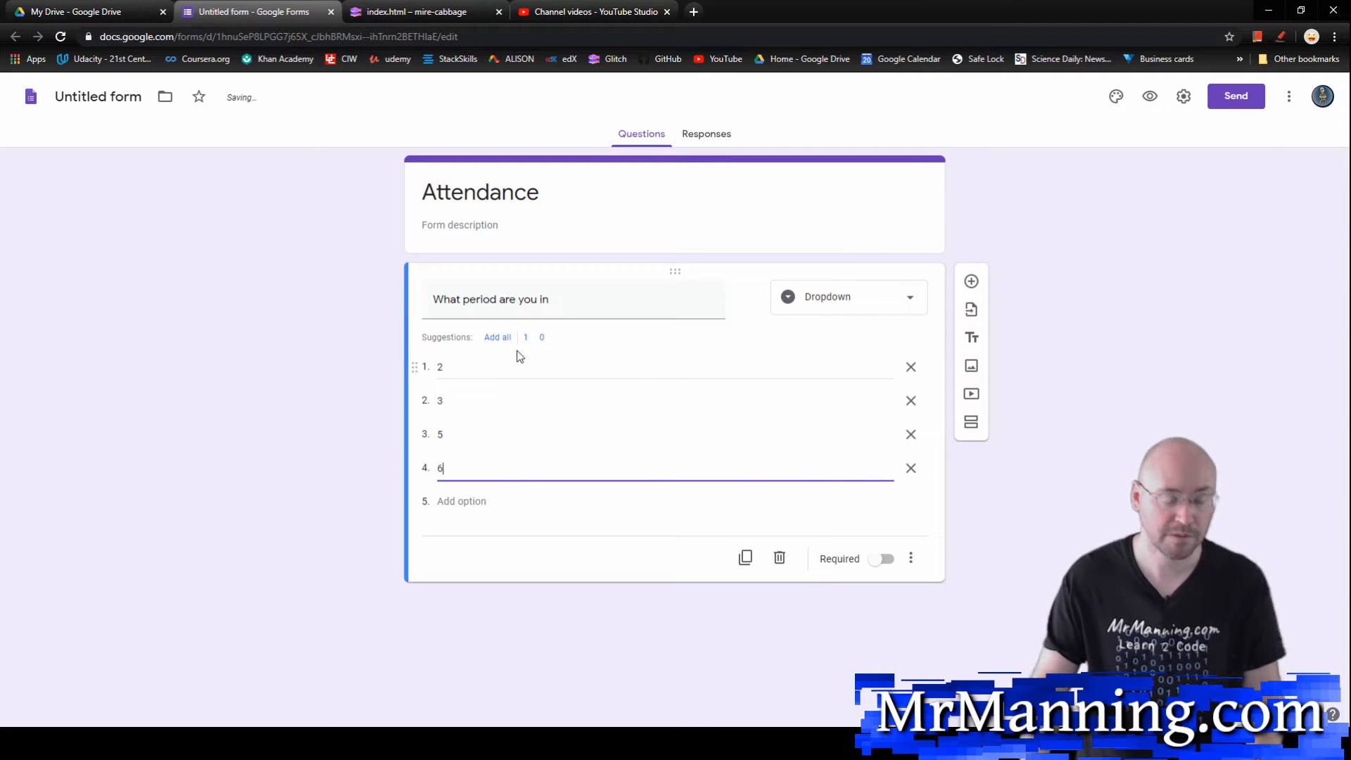
key(Tab)
key(Tab)
text(7)
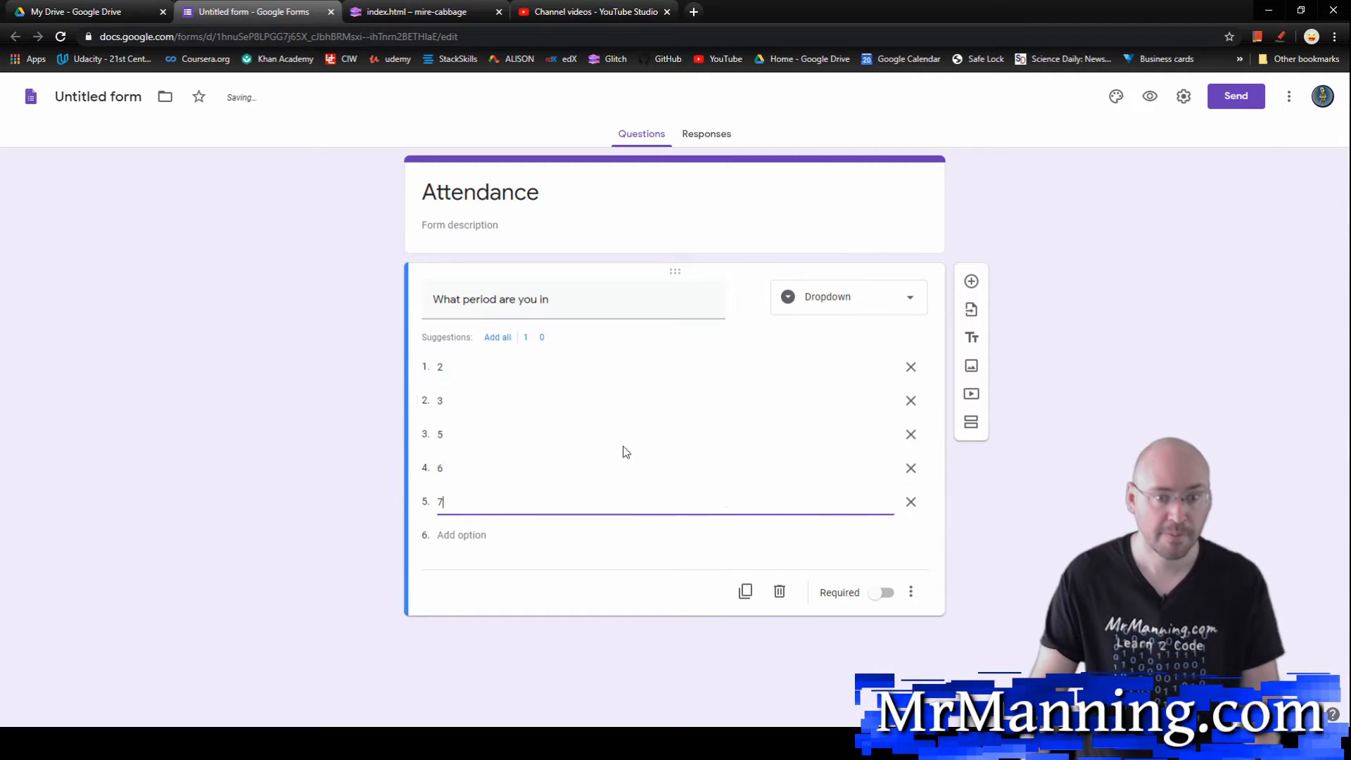
click(886, 594)
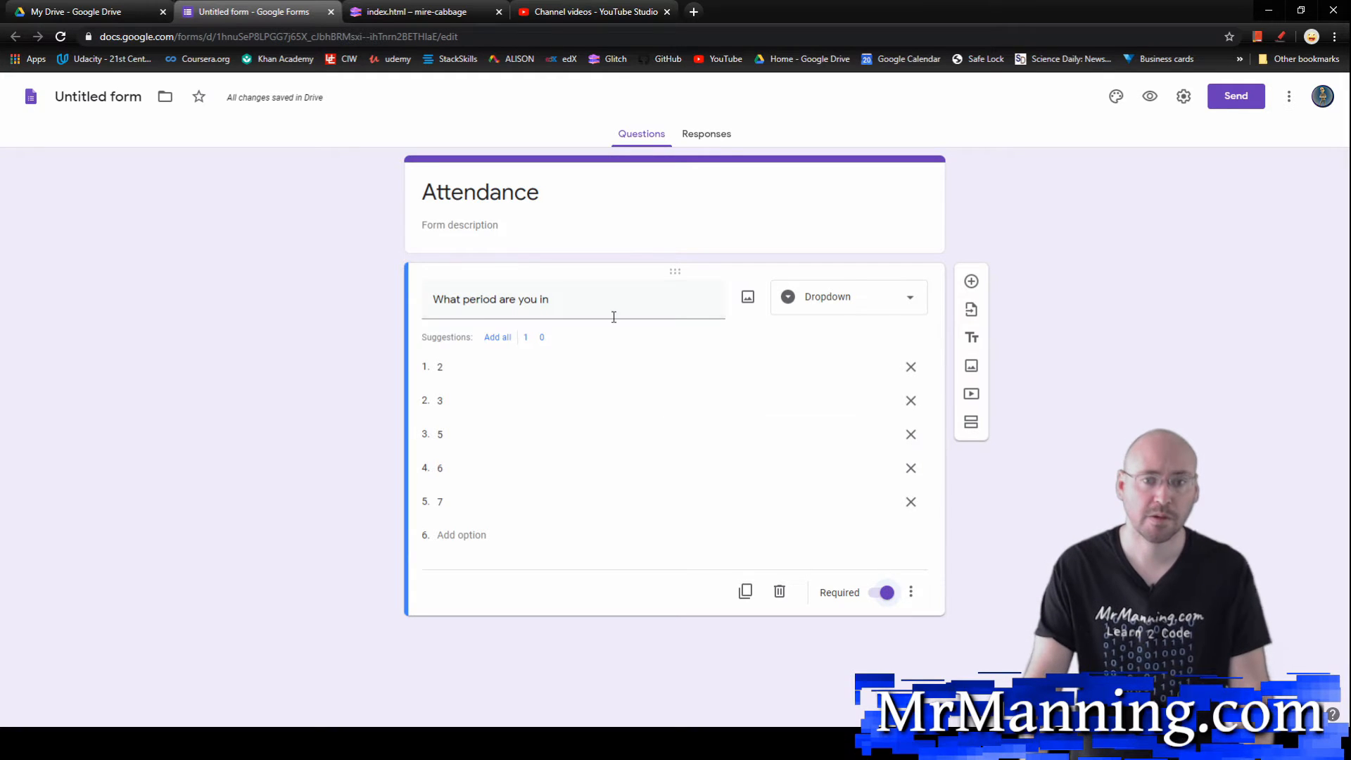
Step: Add a required short-answer question titled "First Name" below the period question
click(971, 280)
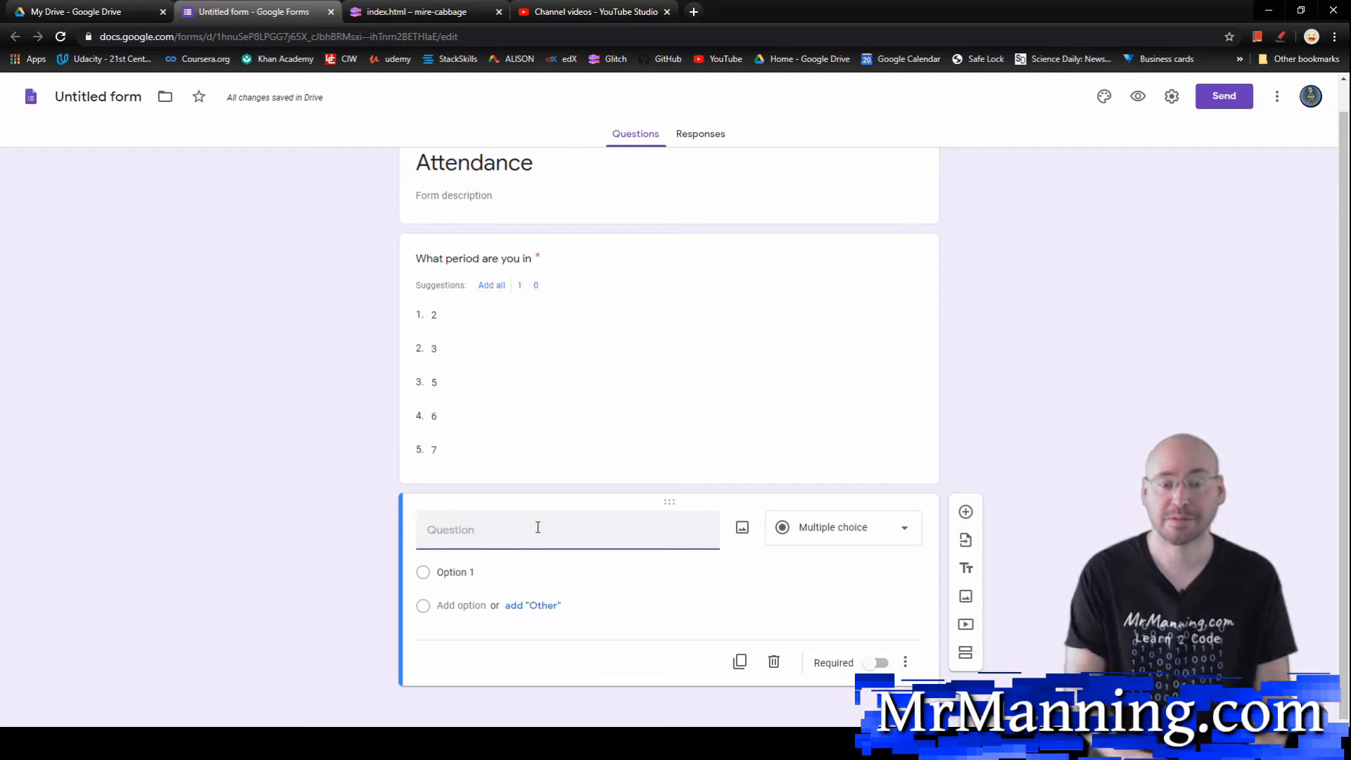
click(896, 528)
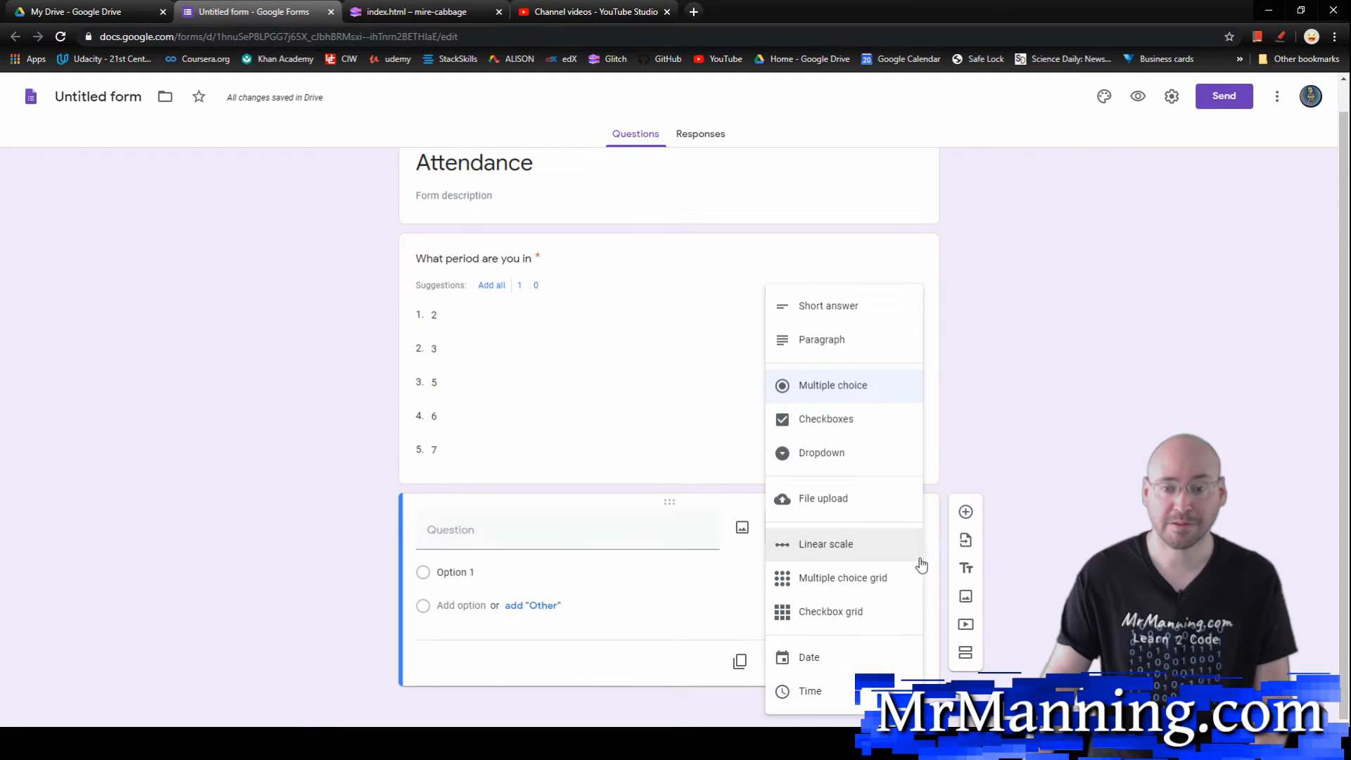
click(673, 533)
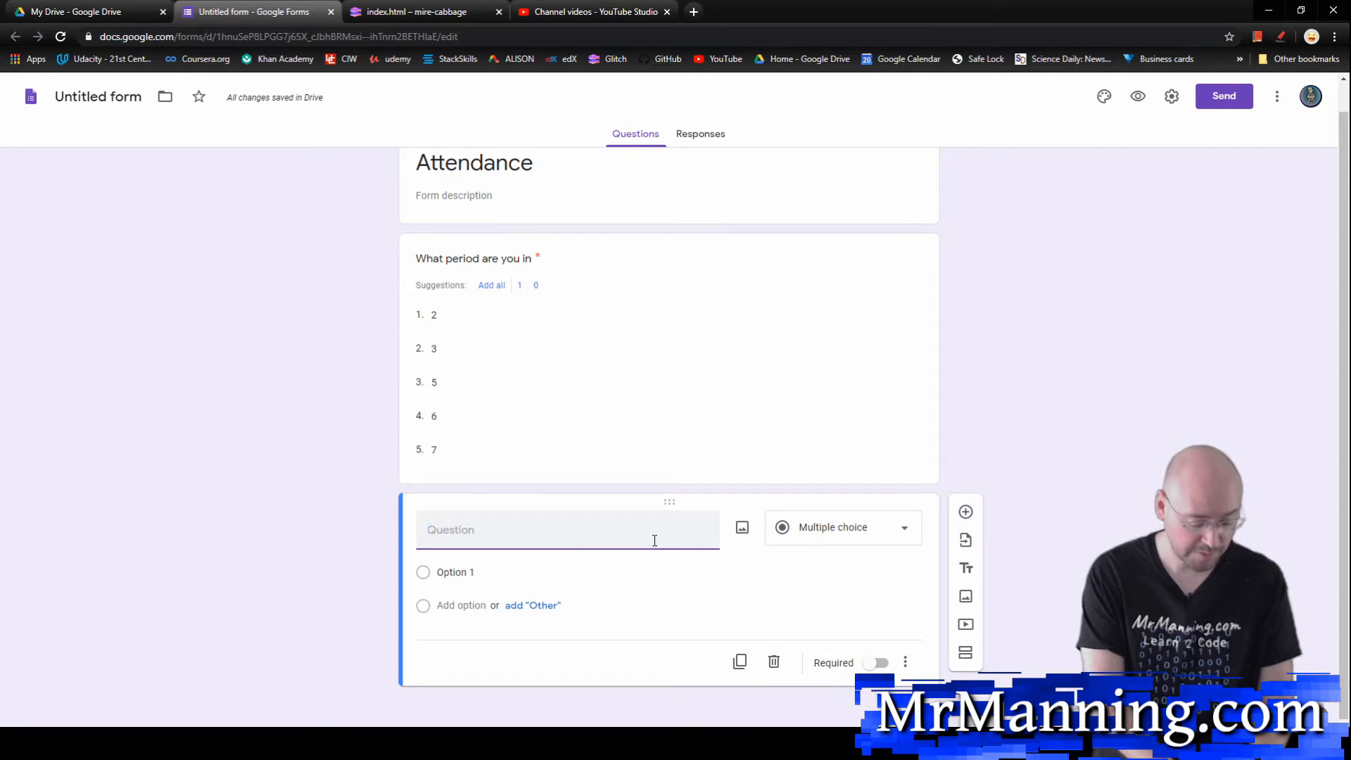
text(First)
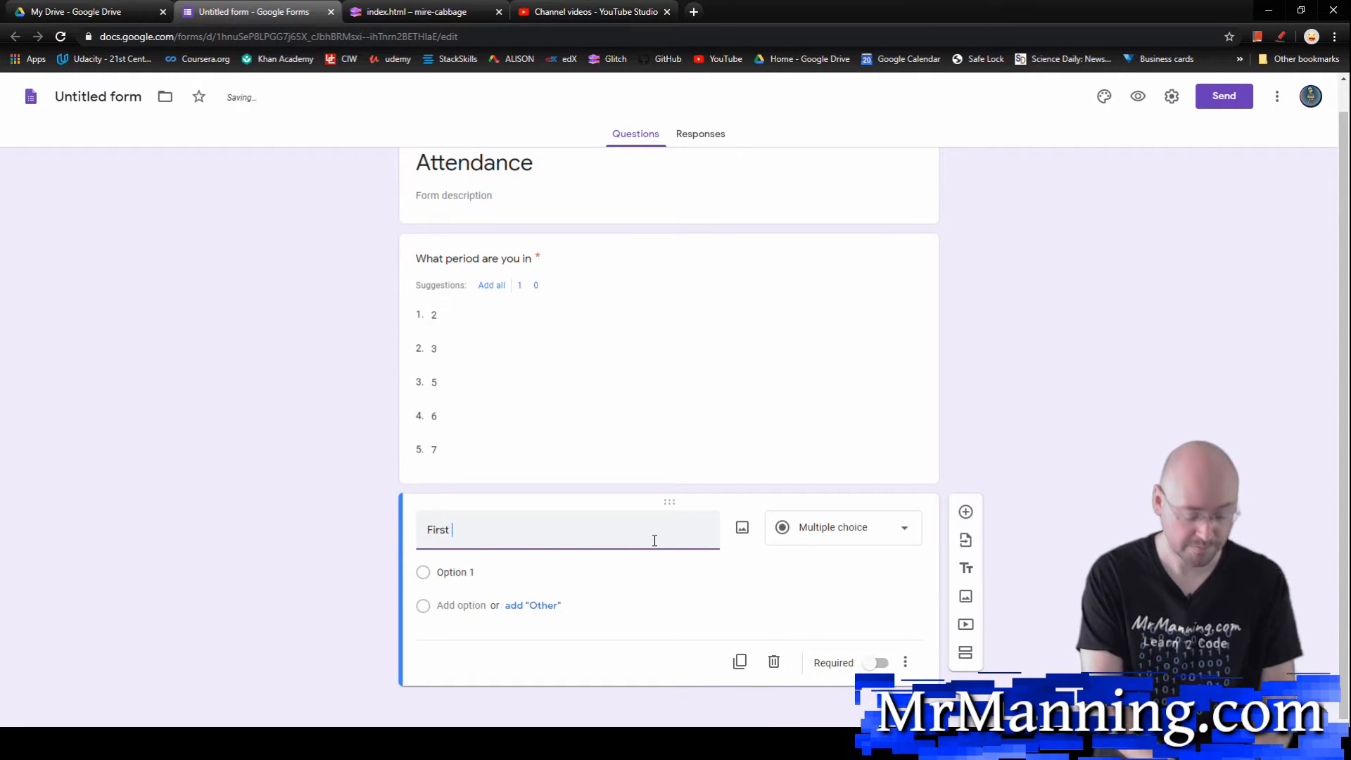
text( Name)
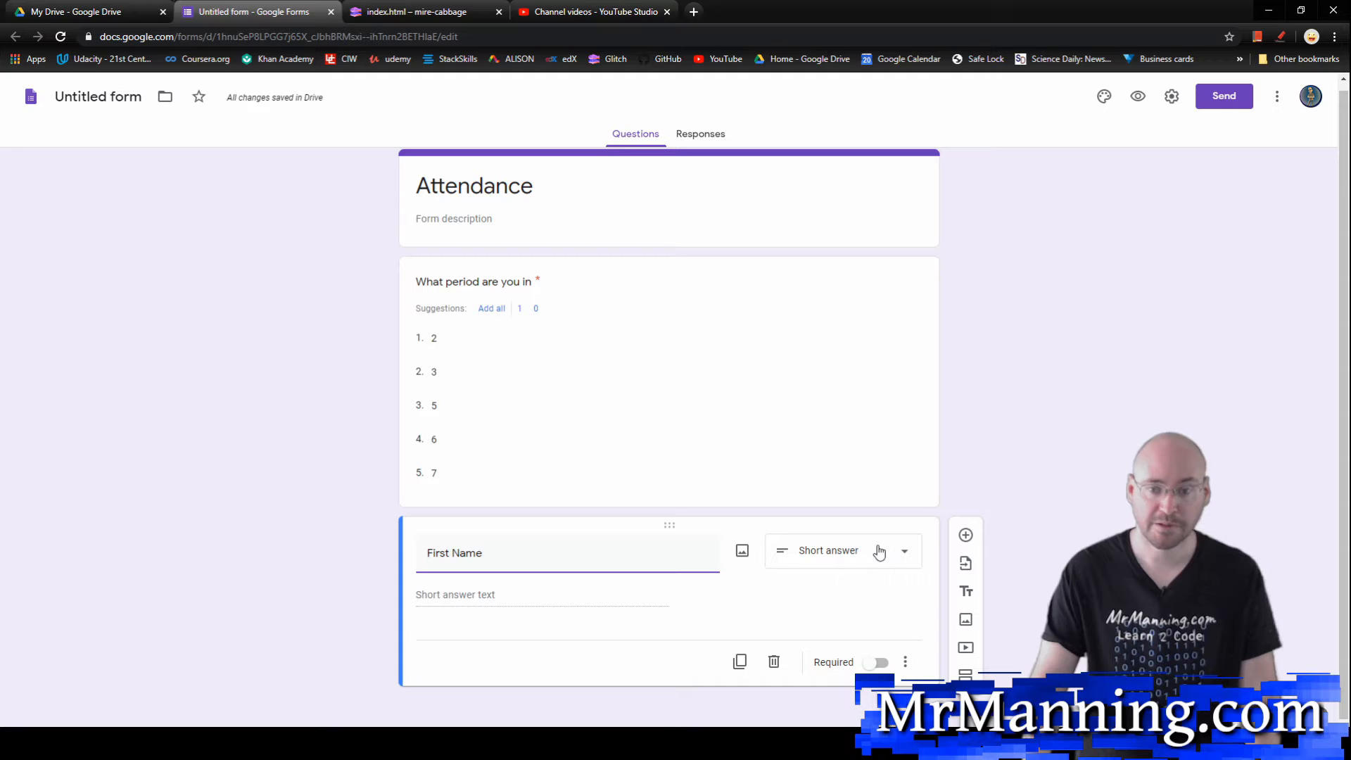
click(878, 663)
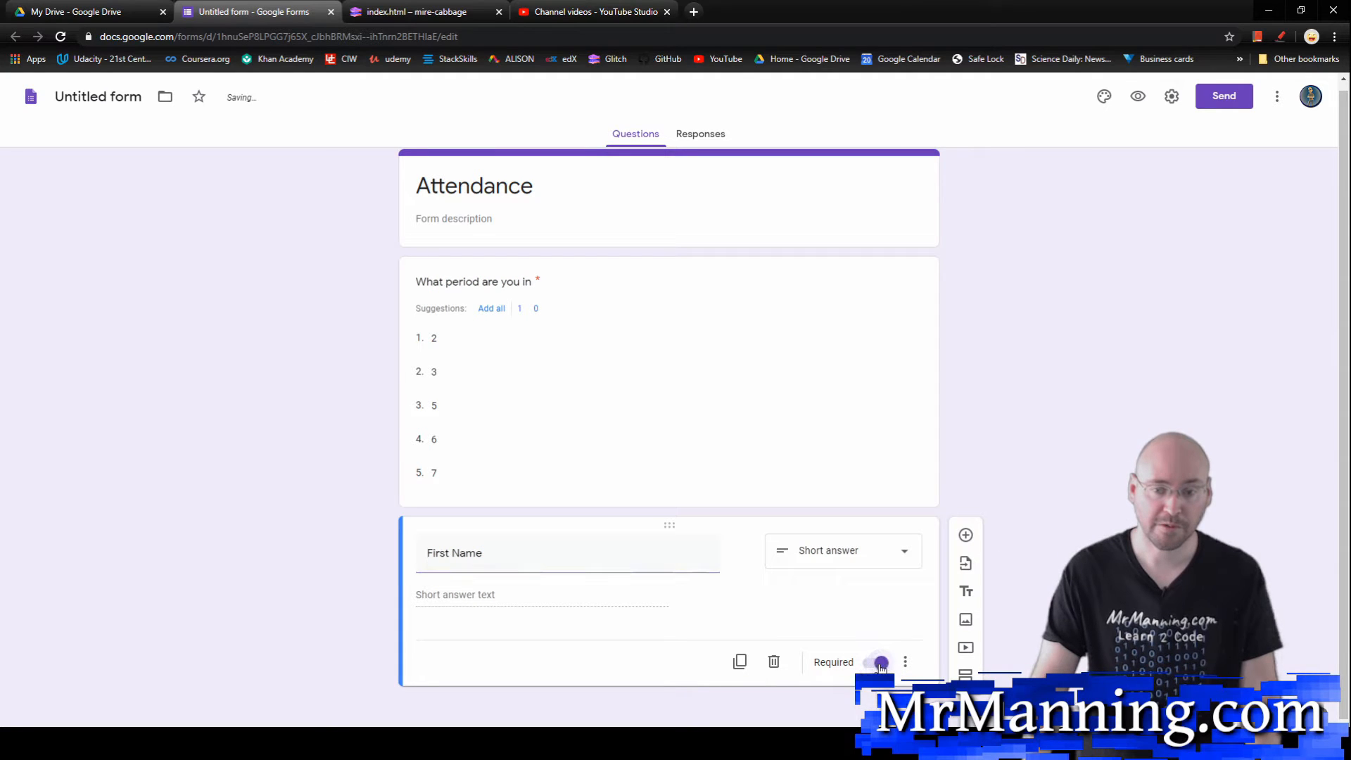
Step: Duplicate the "First Name" question and retitle the copy "Last Name"
click(737, 661)
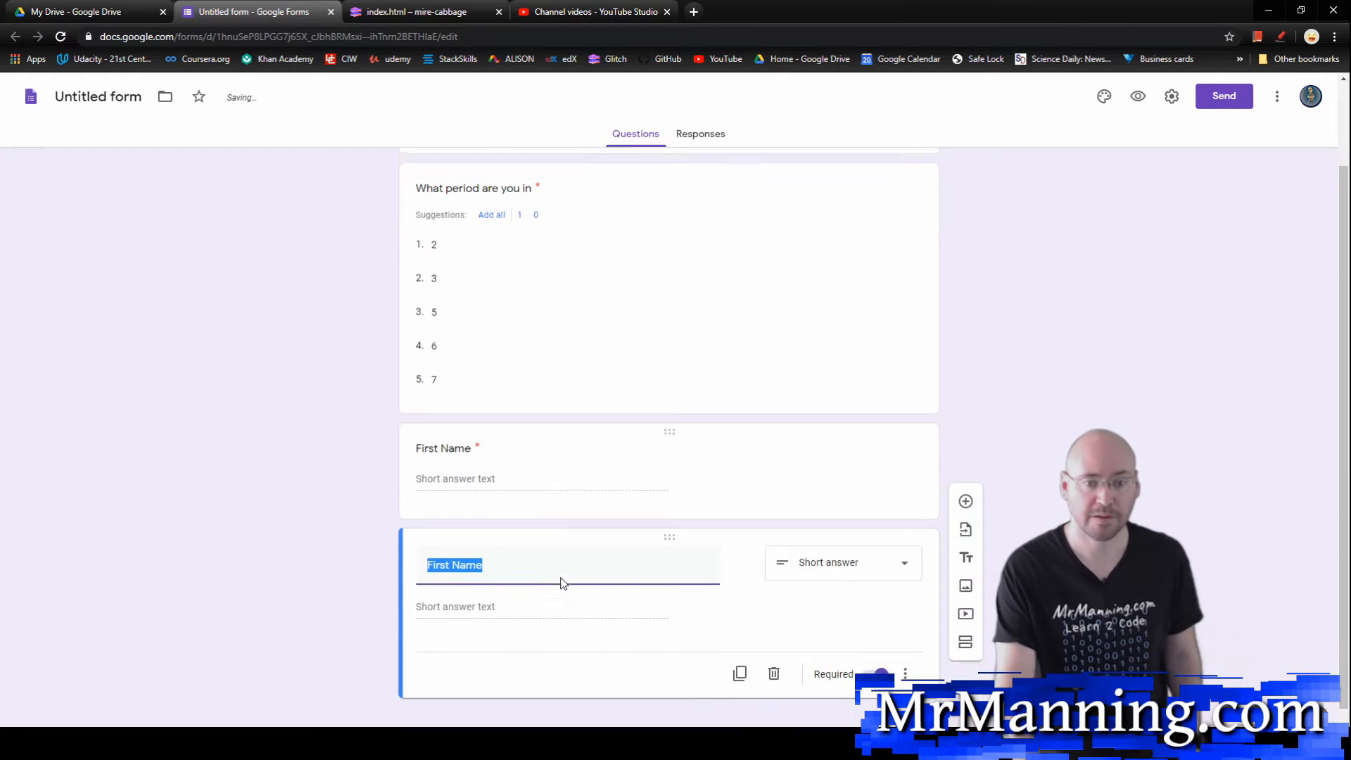
click(451, 553)
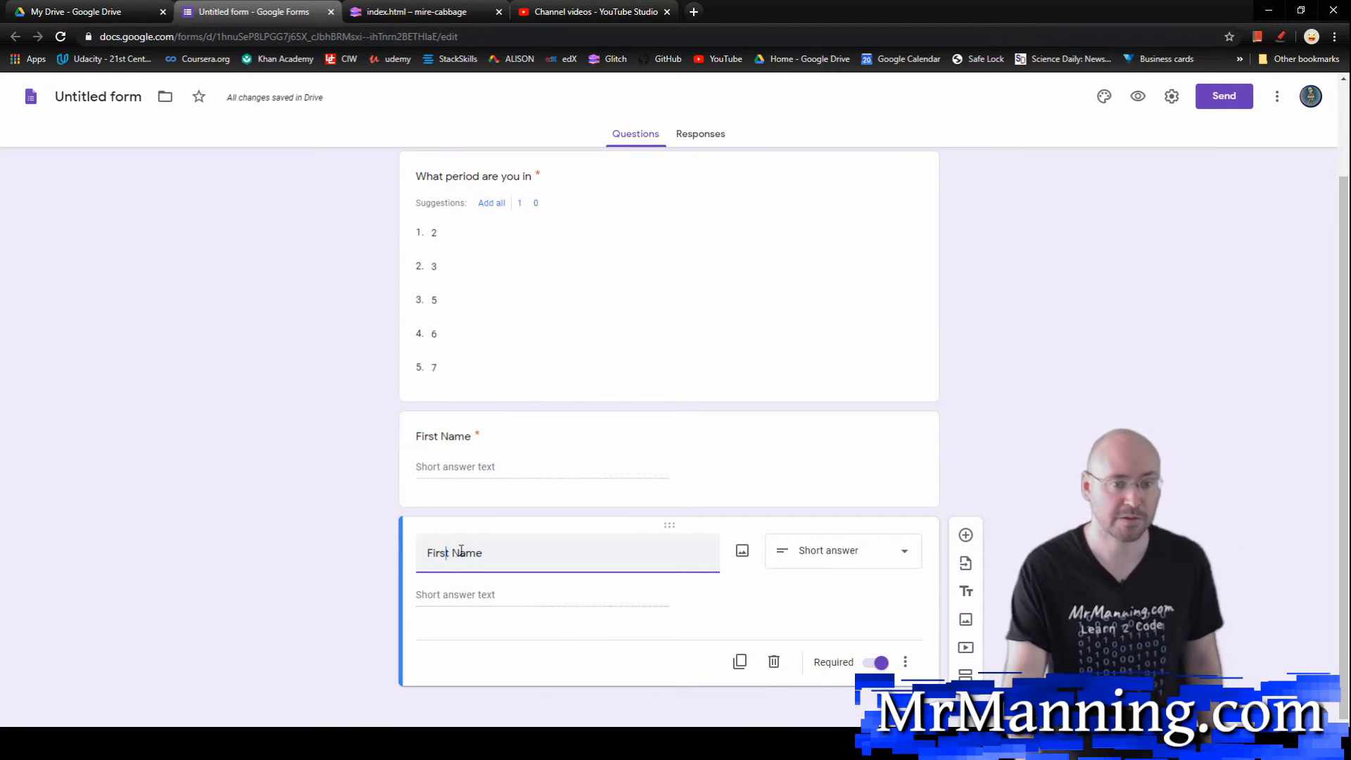
key(BackSpace)
key(BackSpace)
key(BackSpace)
key(BackSpace)
key(BackSpace)
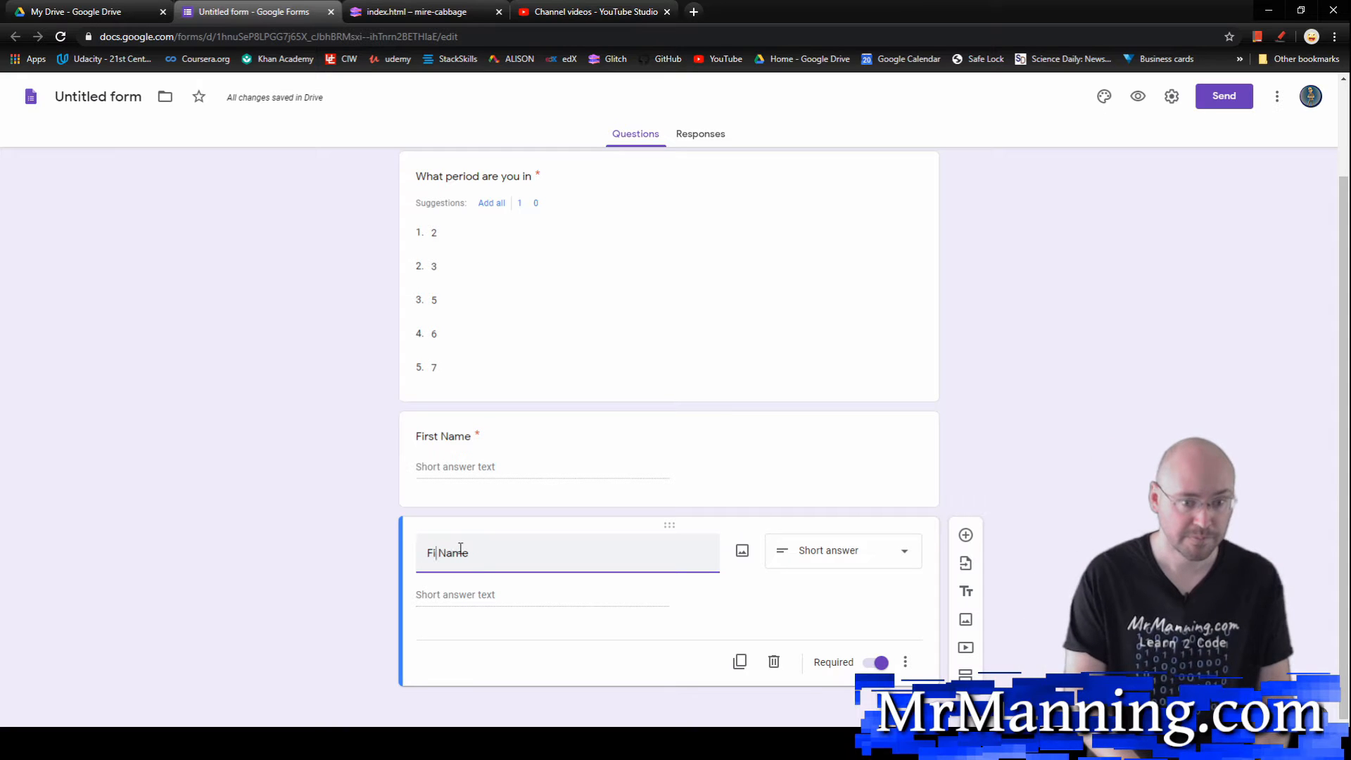
text(Last)
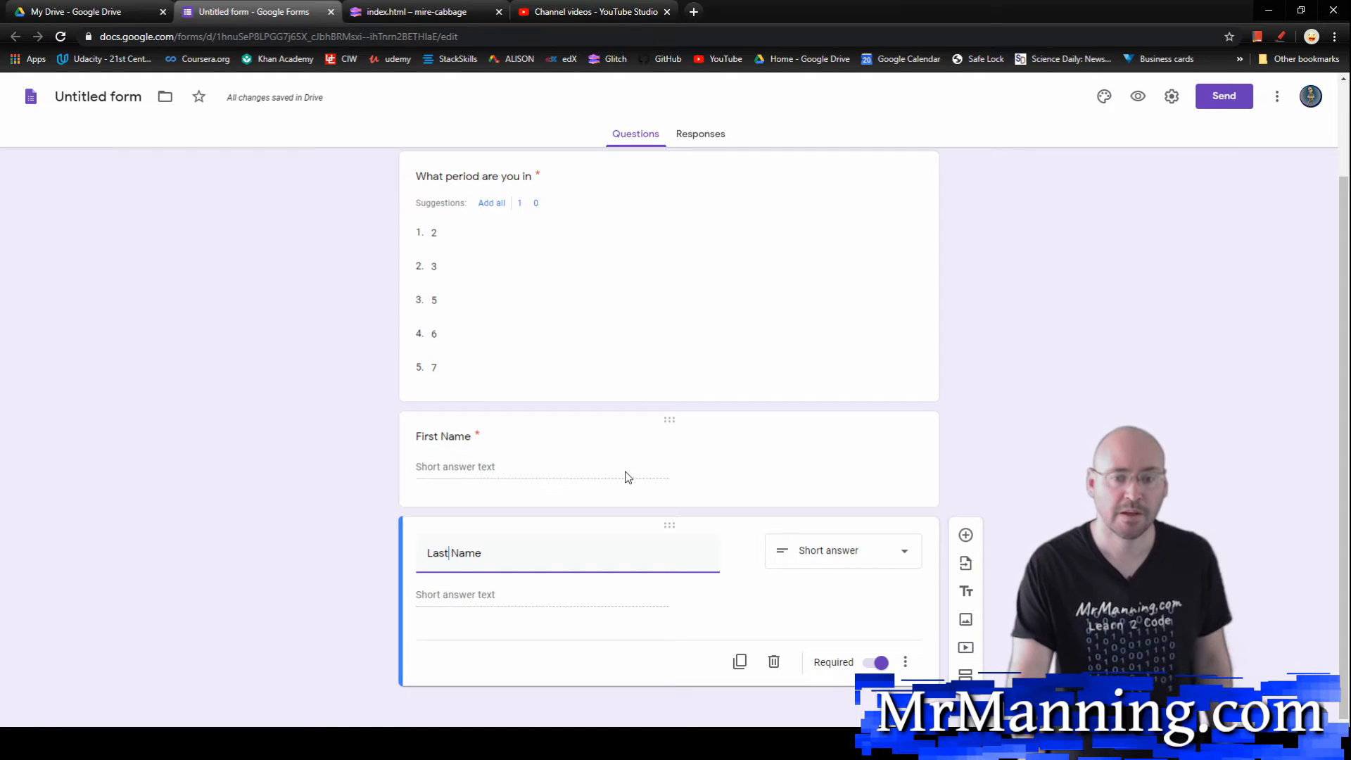
scroll(627, 477, up, 2)
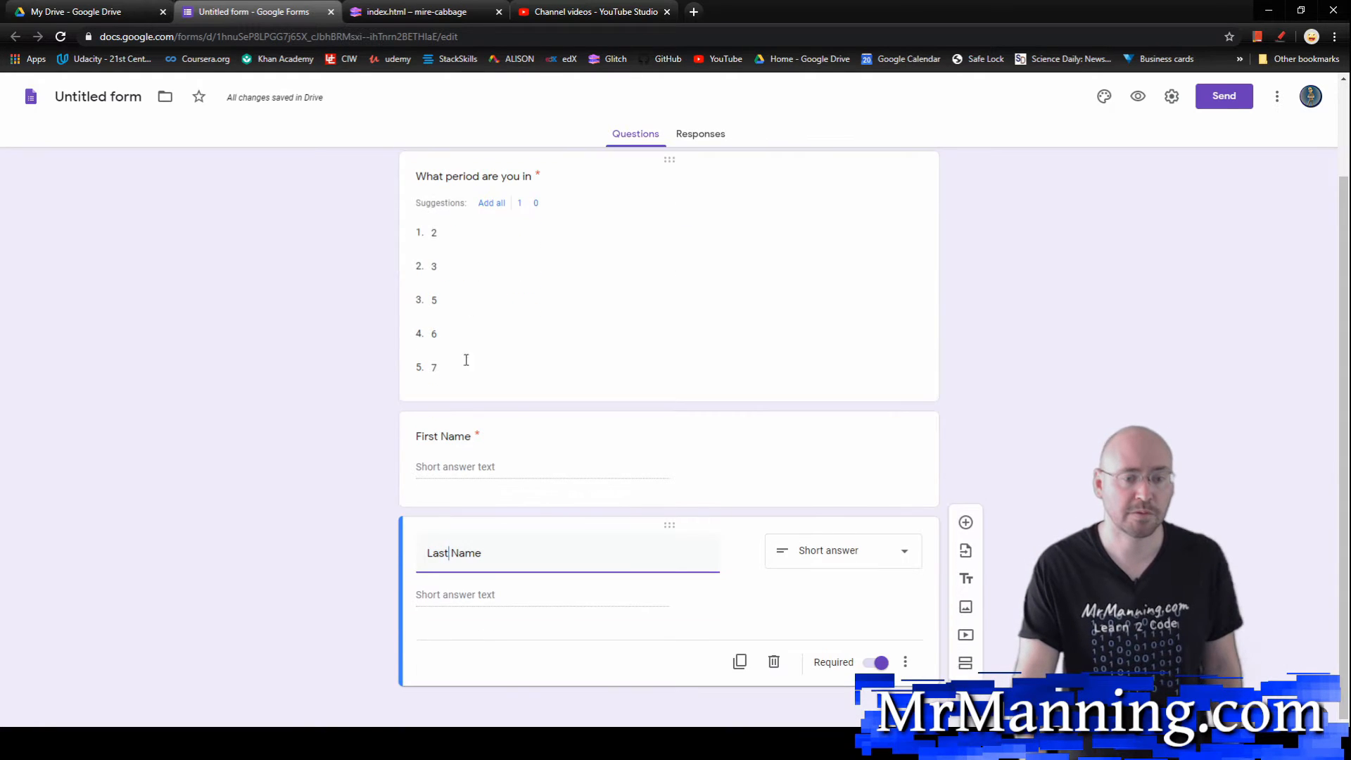
Step: Preview the Attendance form, check the choices in the period dropdown, and close the preview
click(1139, 97)
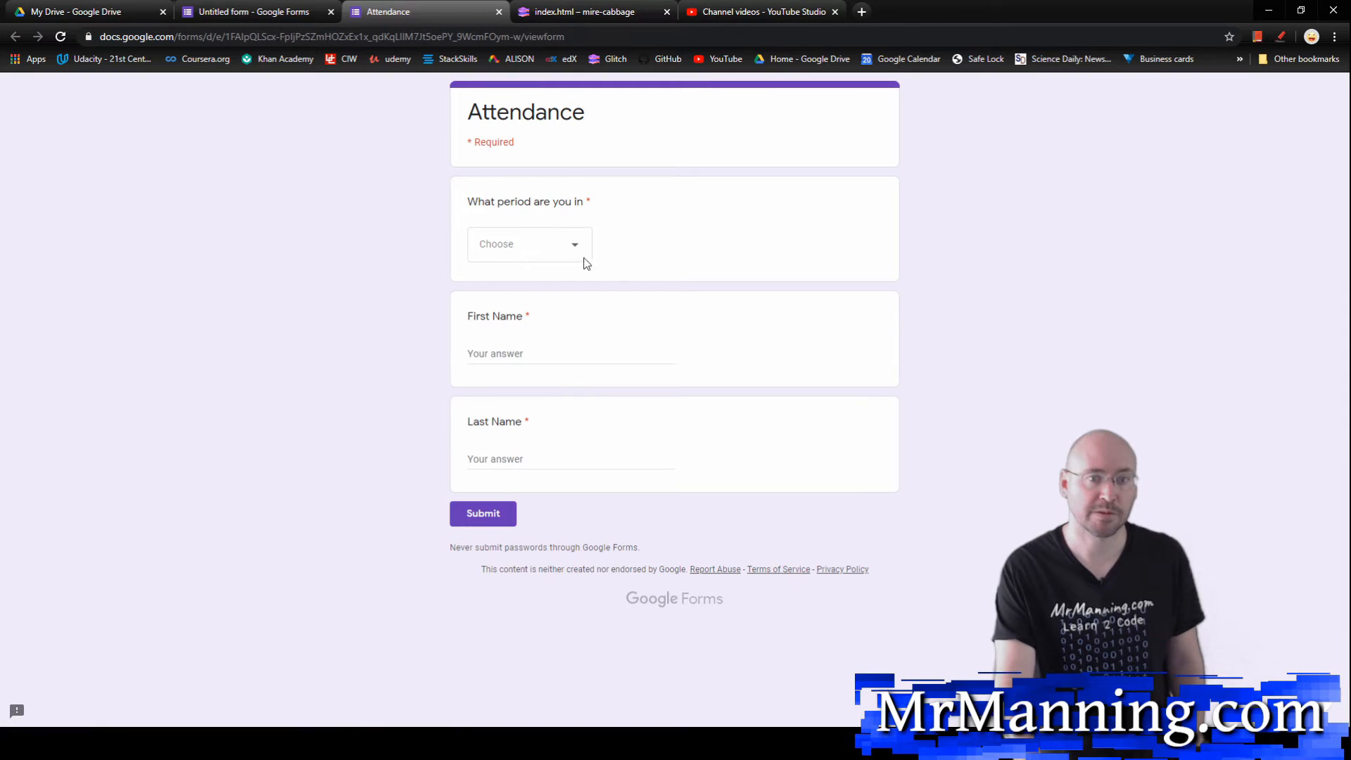
click(583, 240)
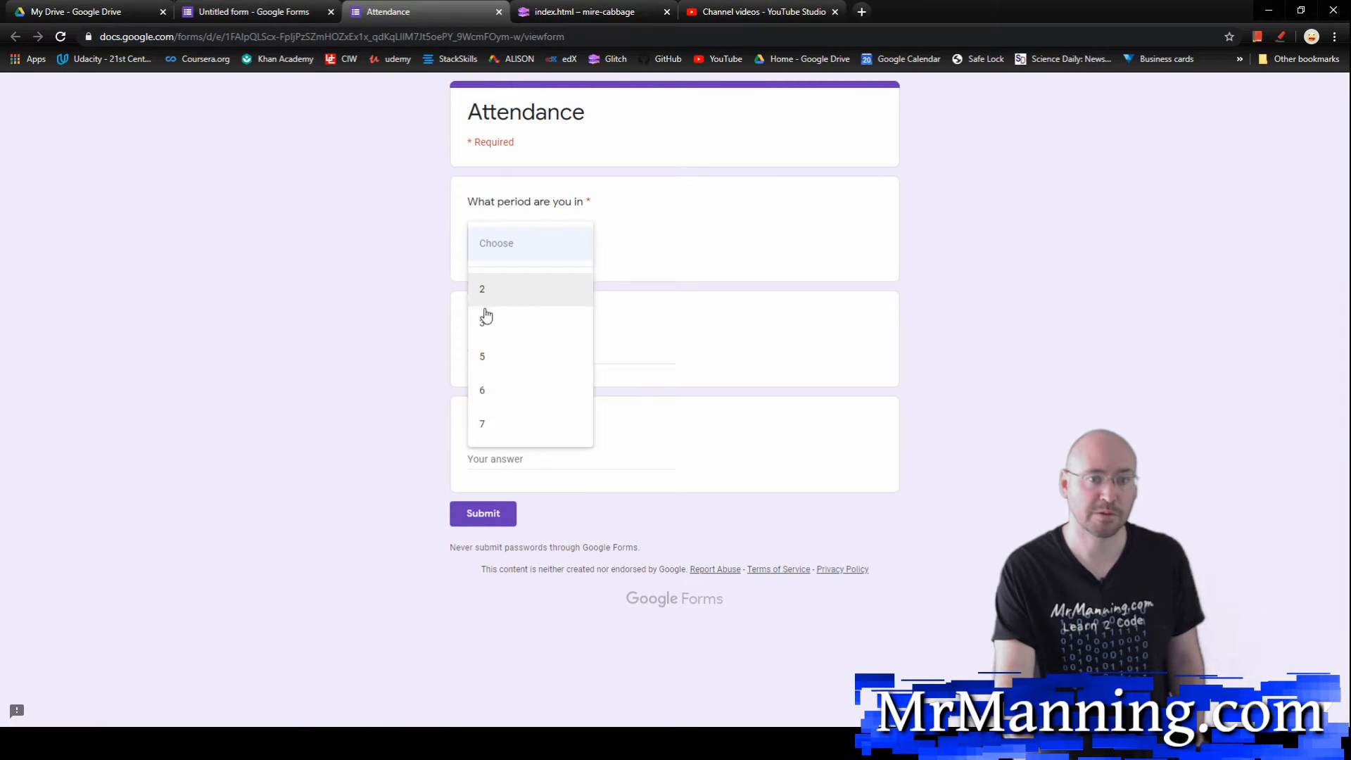
click(398, 306)
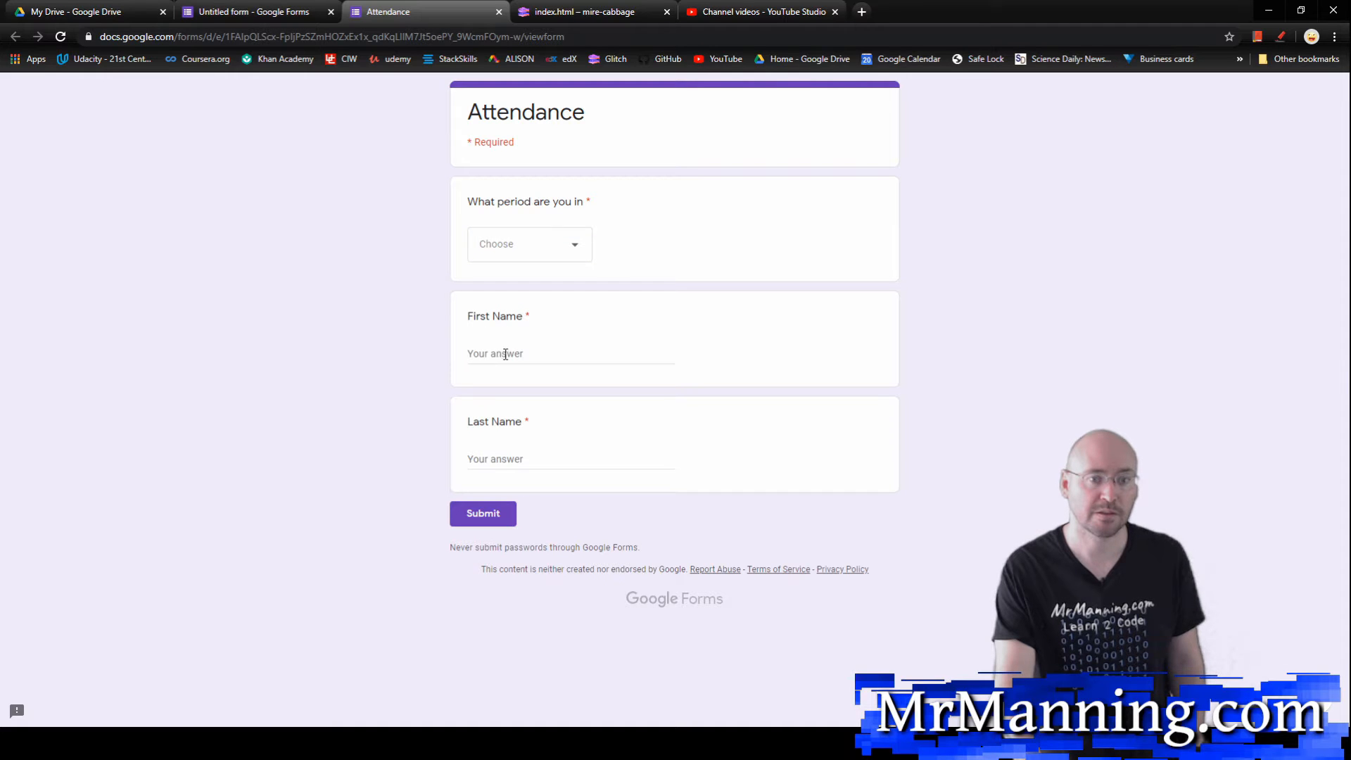
click(498, 12)
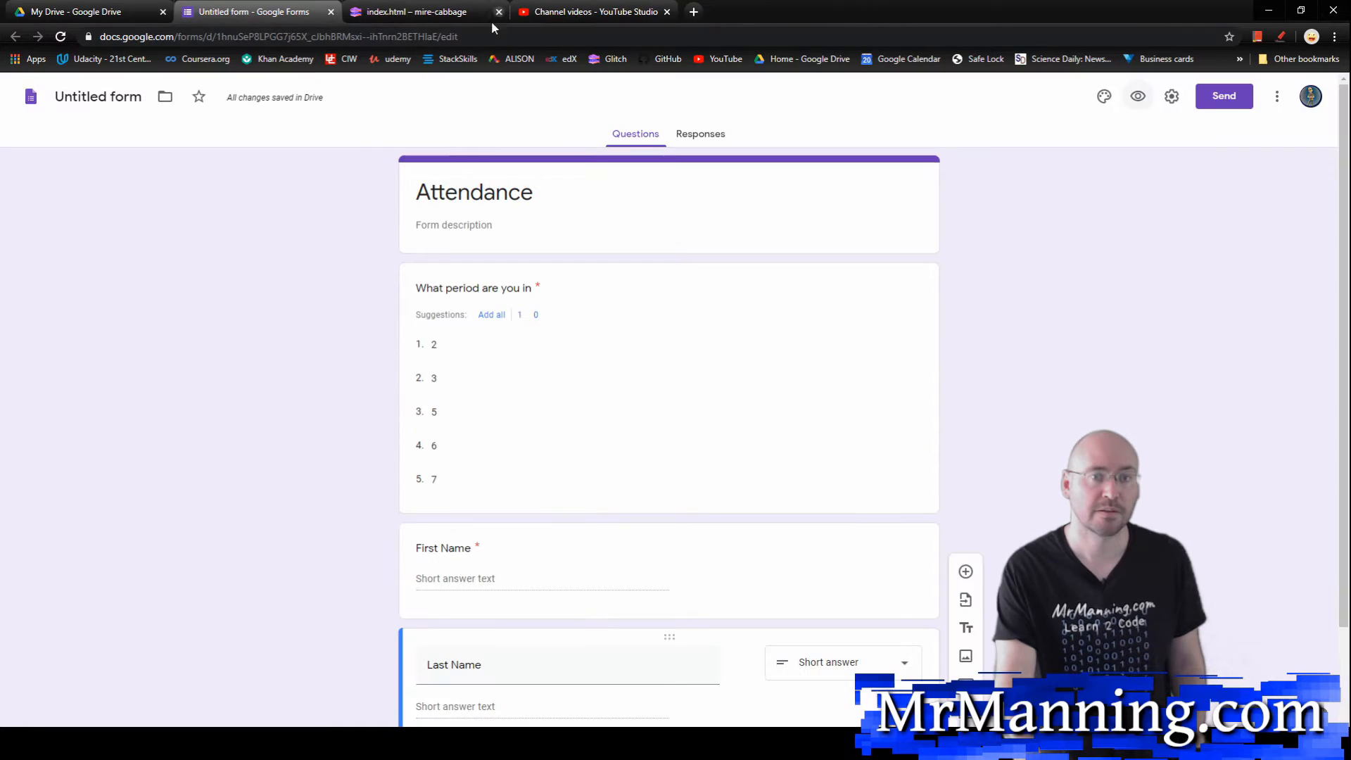
Step: Copy the Attendance form's full share link from the send options
click(1208, 97)
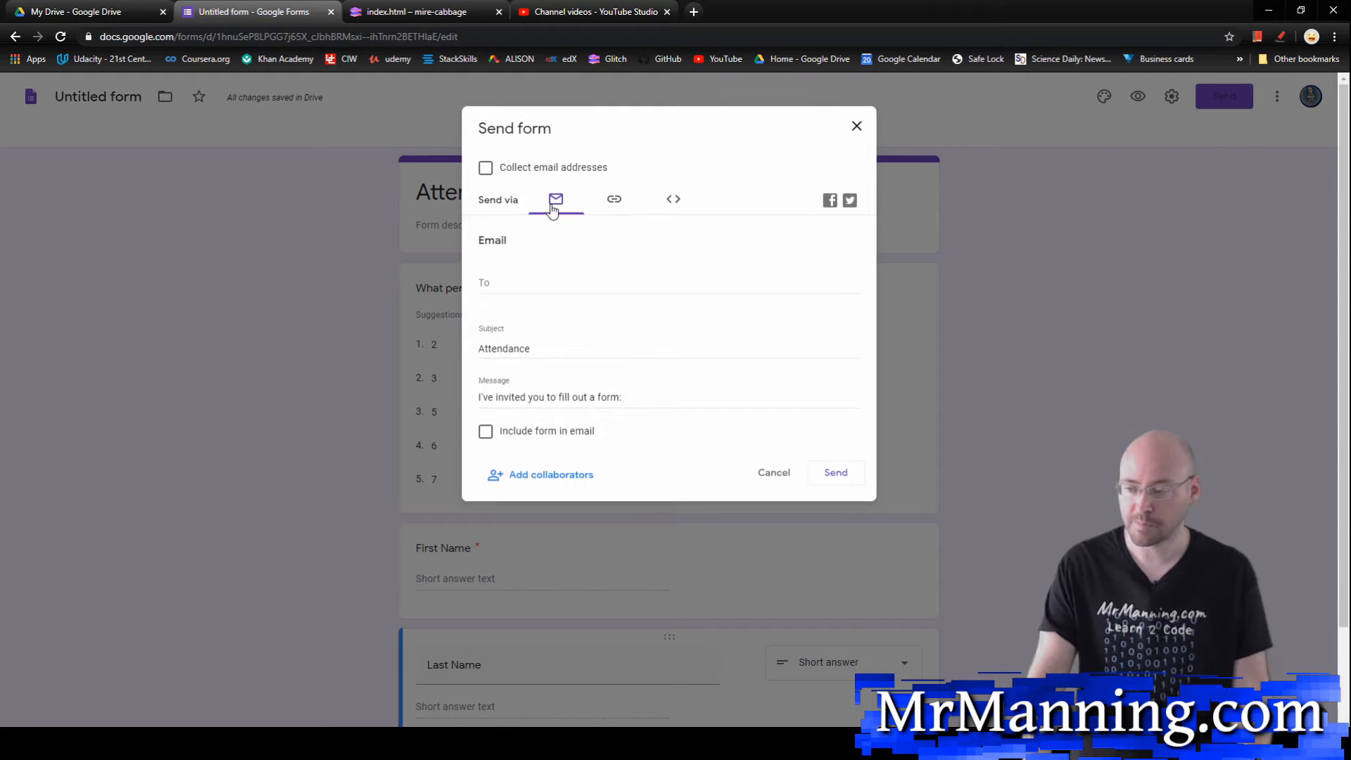
click(614, 202)
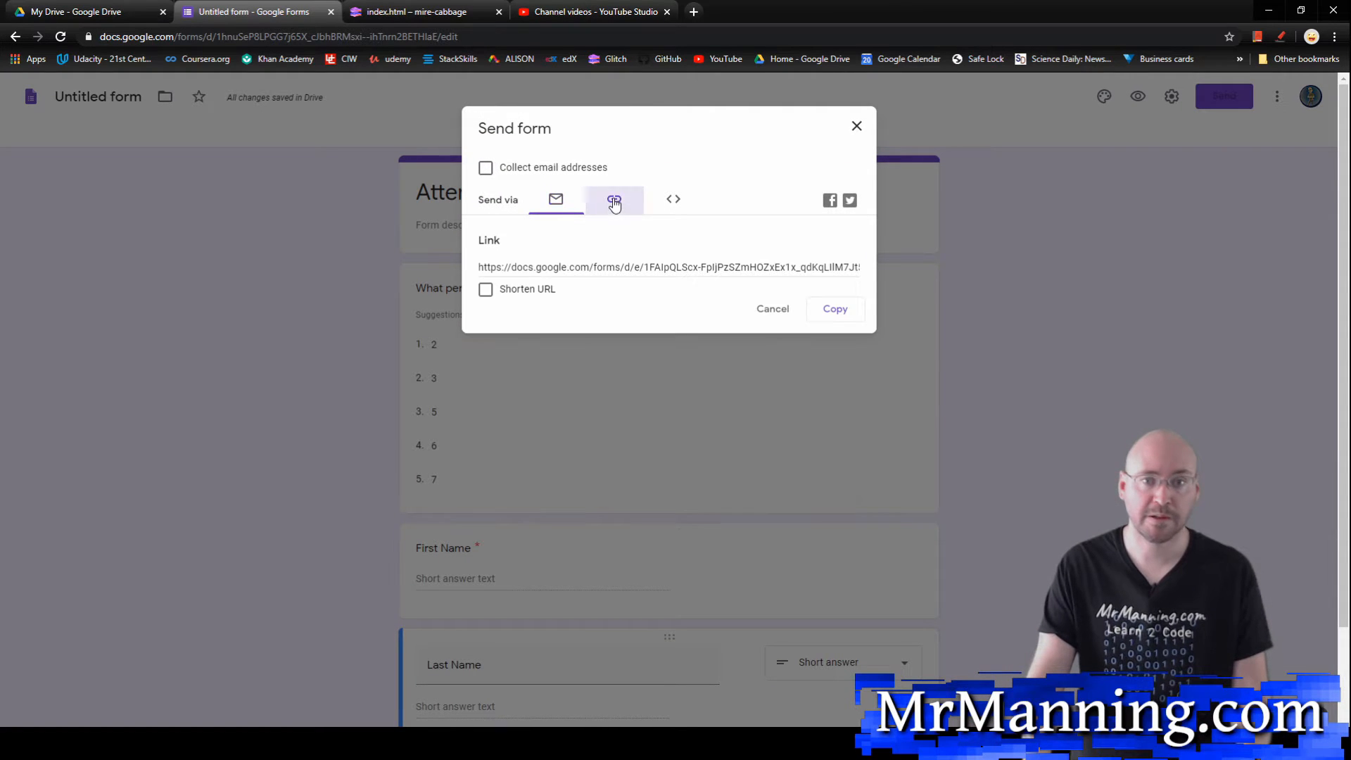
click(612, 267)
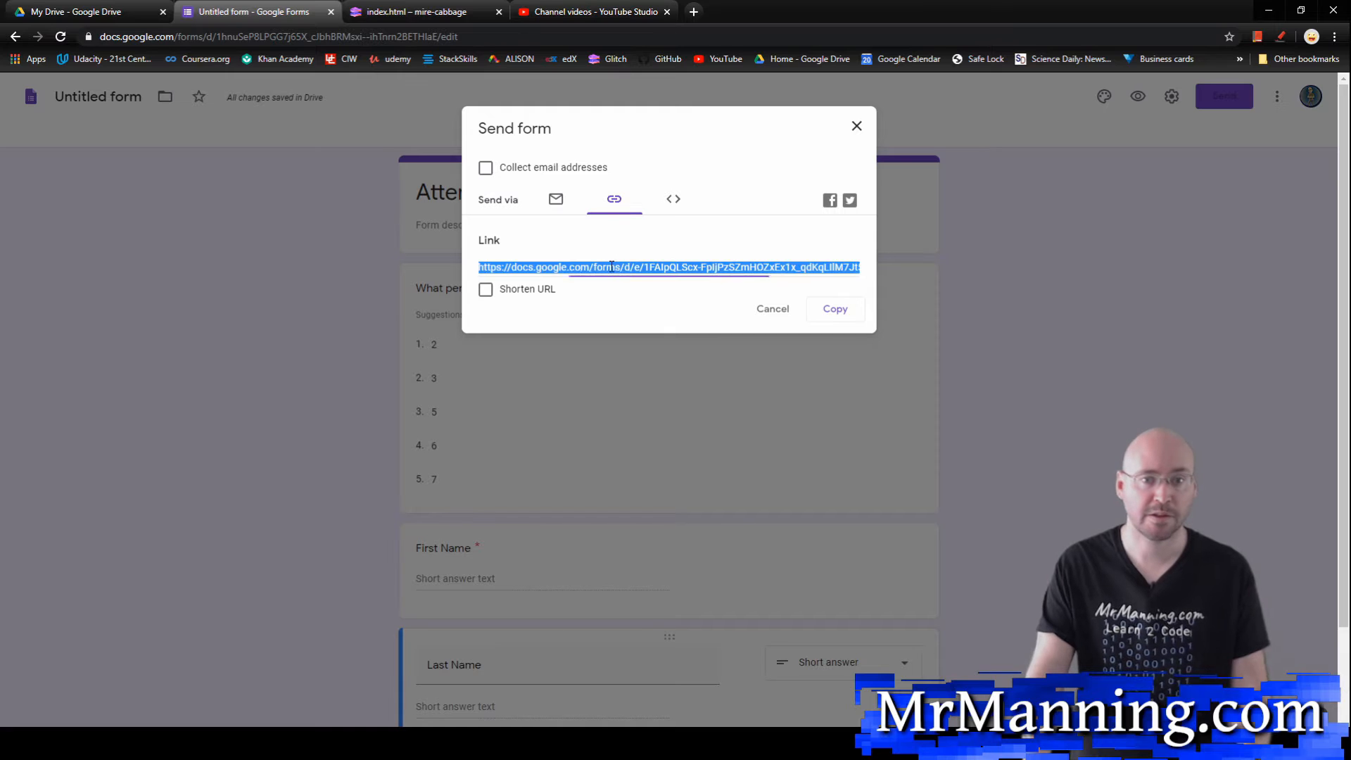
click(836, 310)
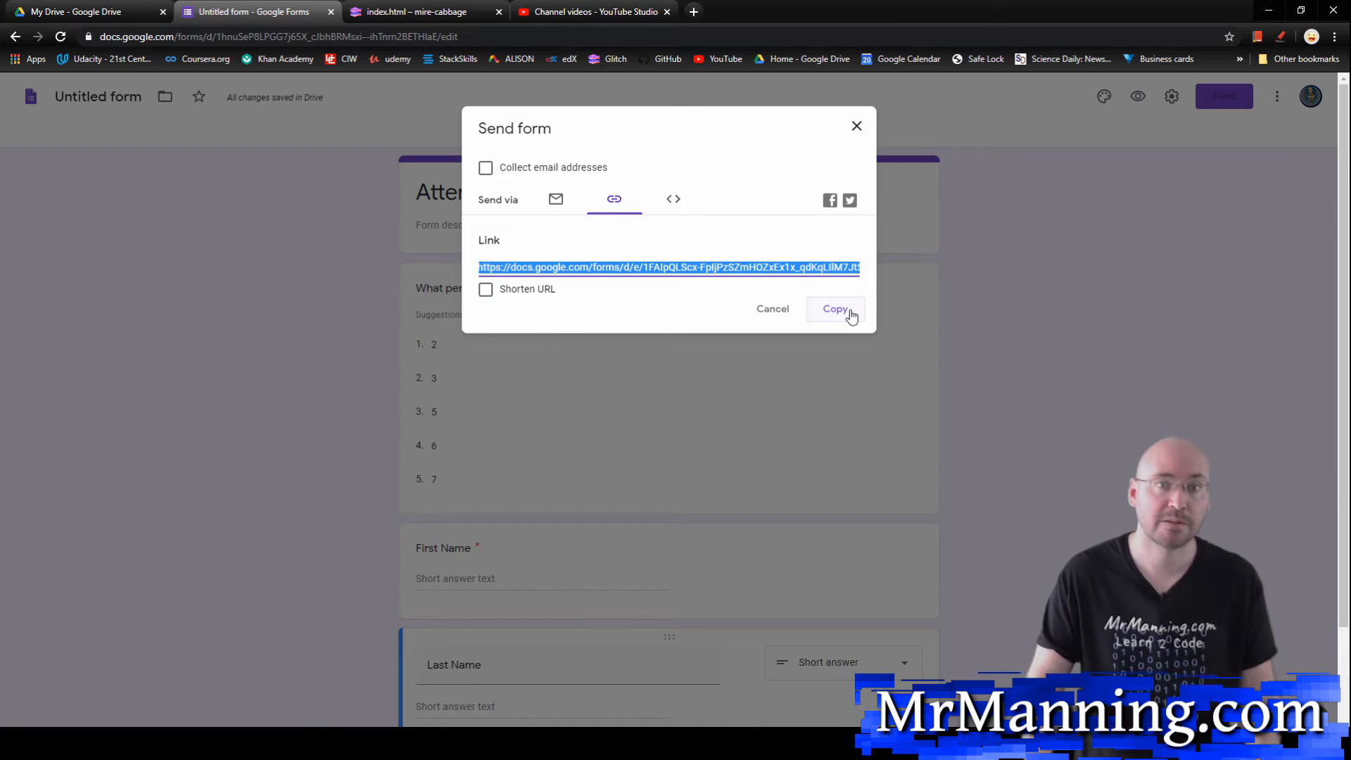
Step: Switch to the Glitch project and paste the copied form link as the href of the Attendance list item in index.html
click(408, 9)
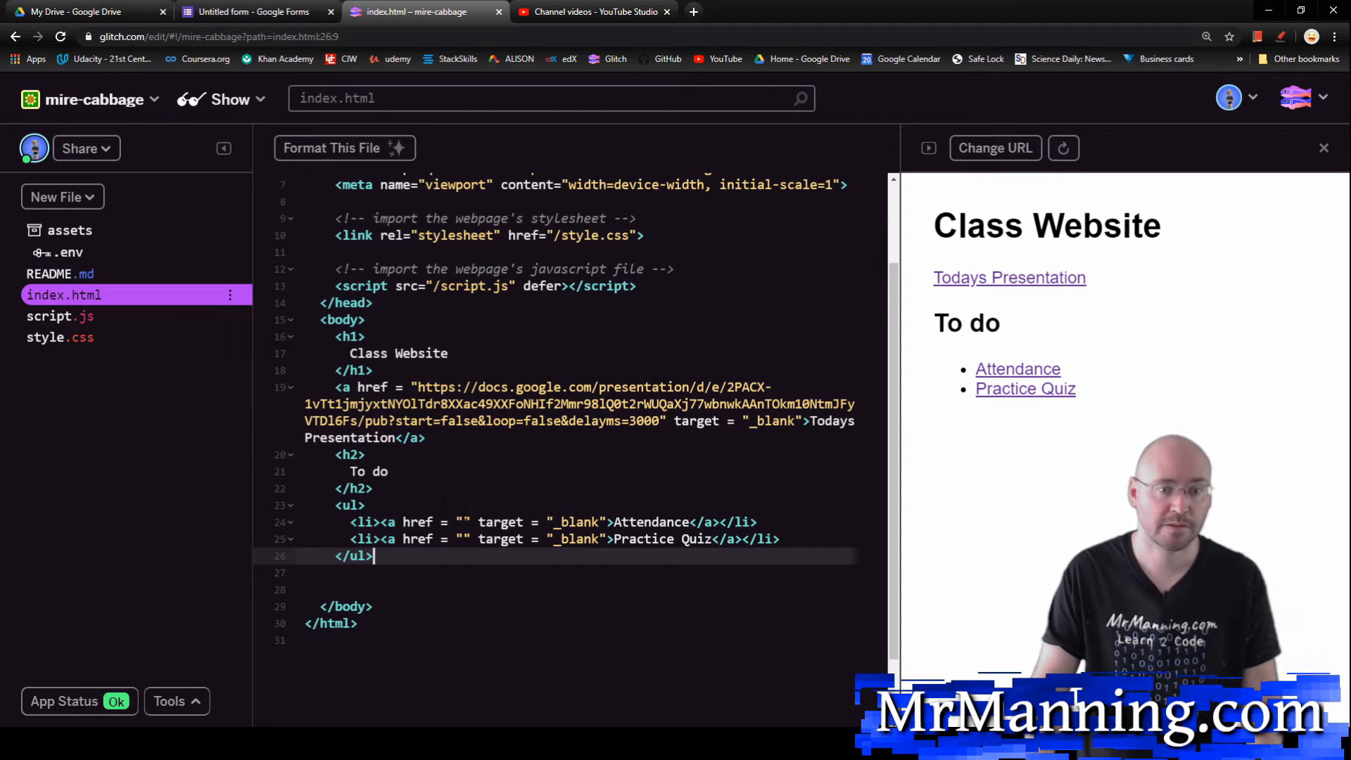
click(446, 504)
click(464, 521)
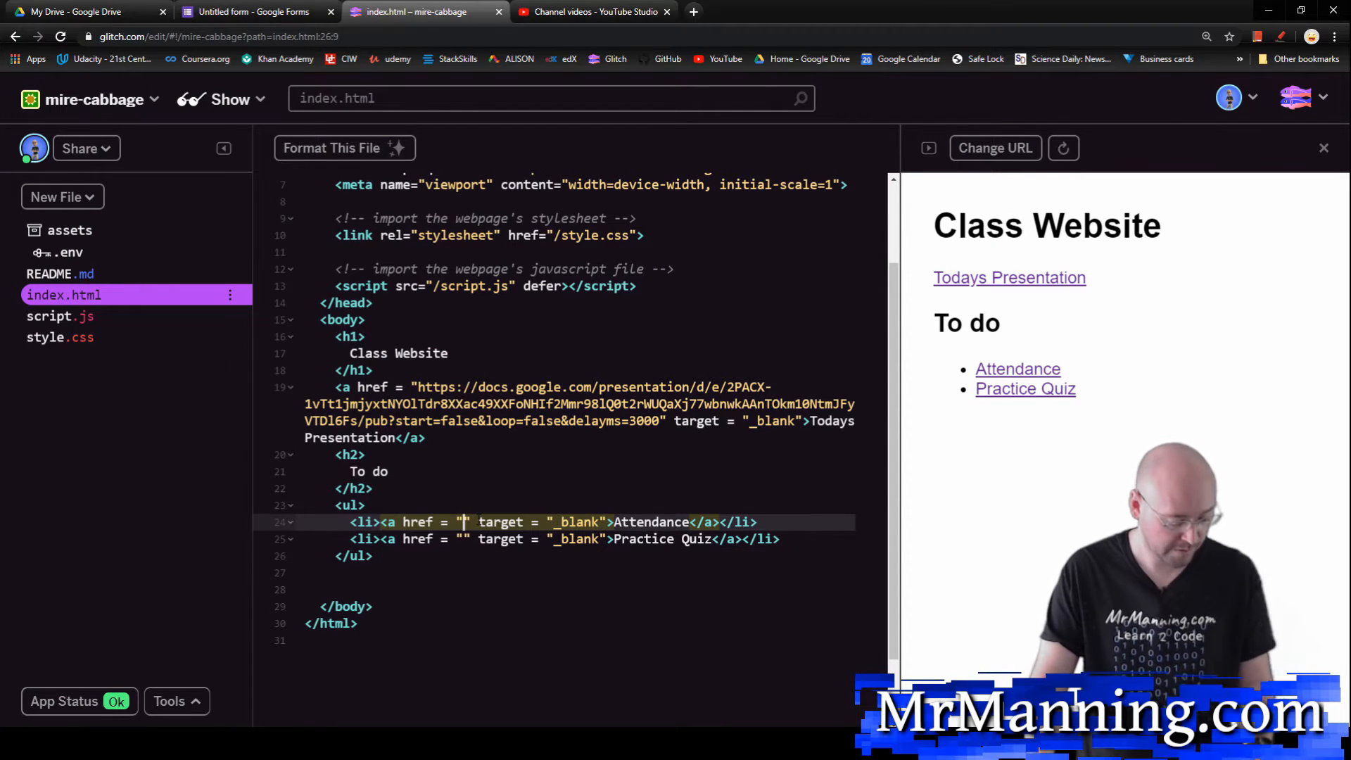
key(ctrl+v)
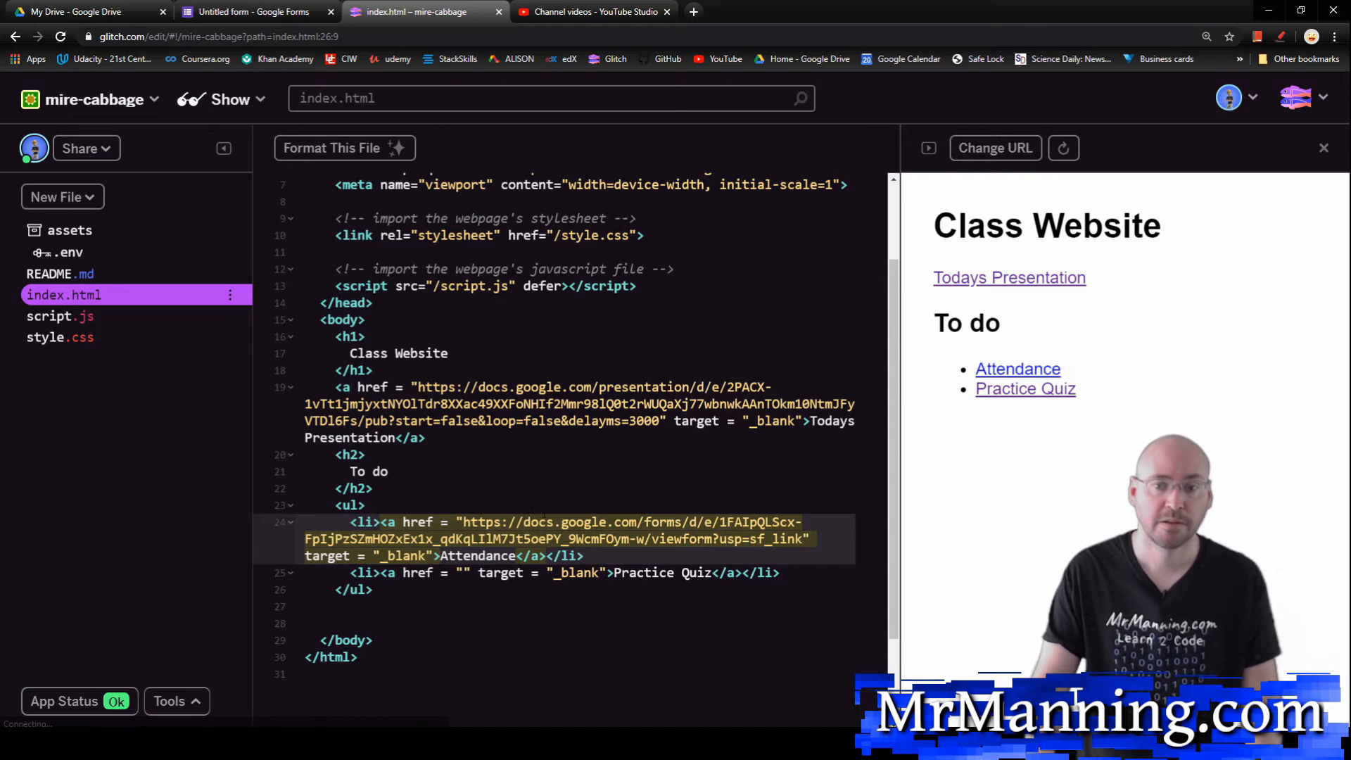
Step: Test the website's Attendance link by submitting a response with period 2 and a first and last name, and close the form
click(1017, 370)
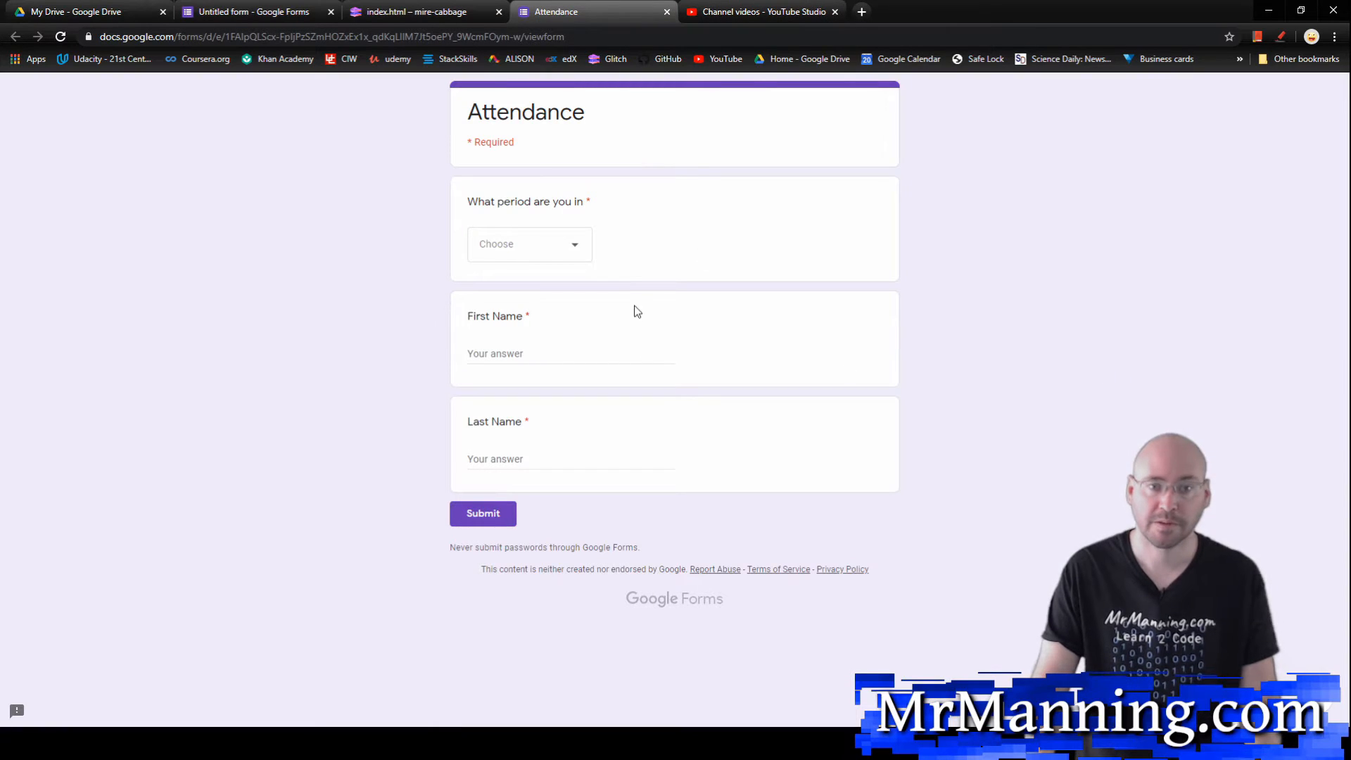
click(580, 250)
click(510, 294)
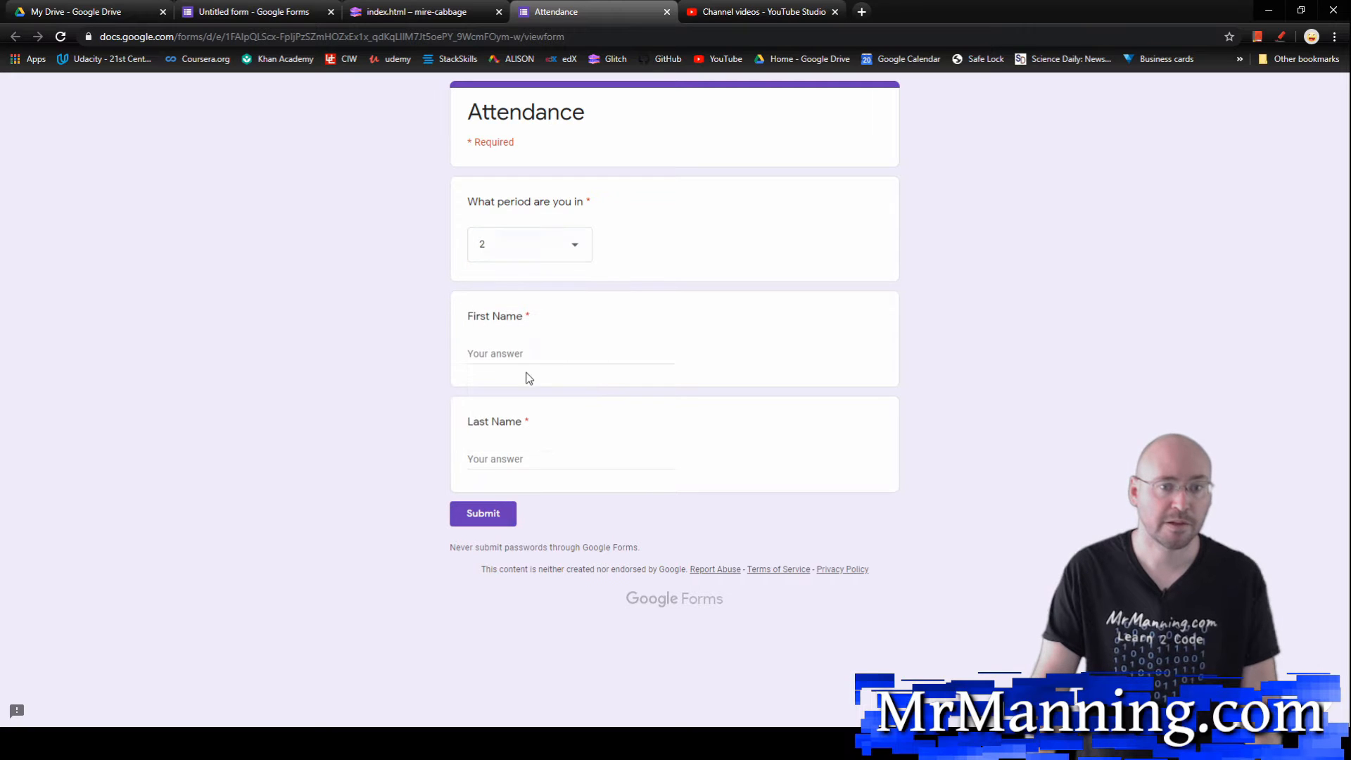
click(541, 350)
text(Mr)
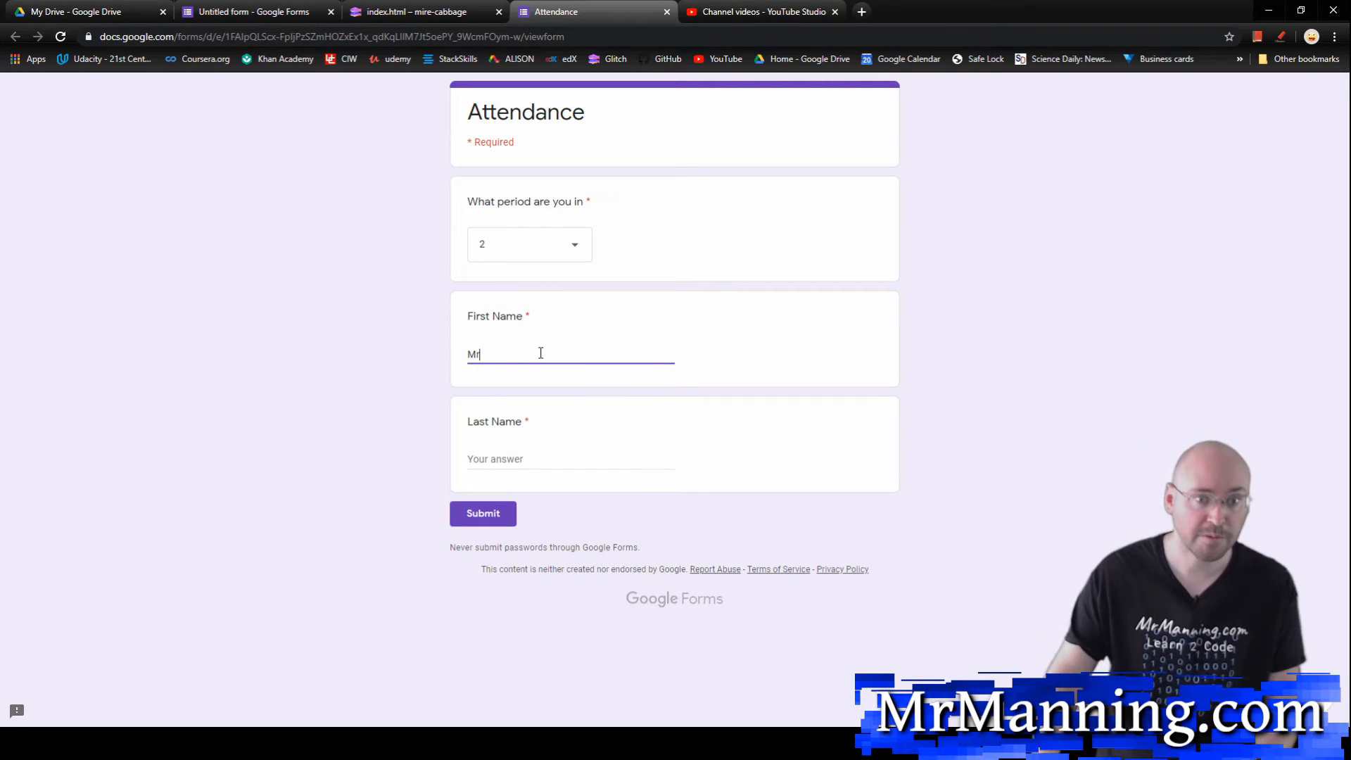
click(513, 463)
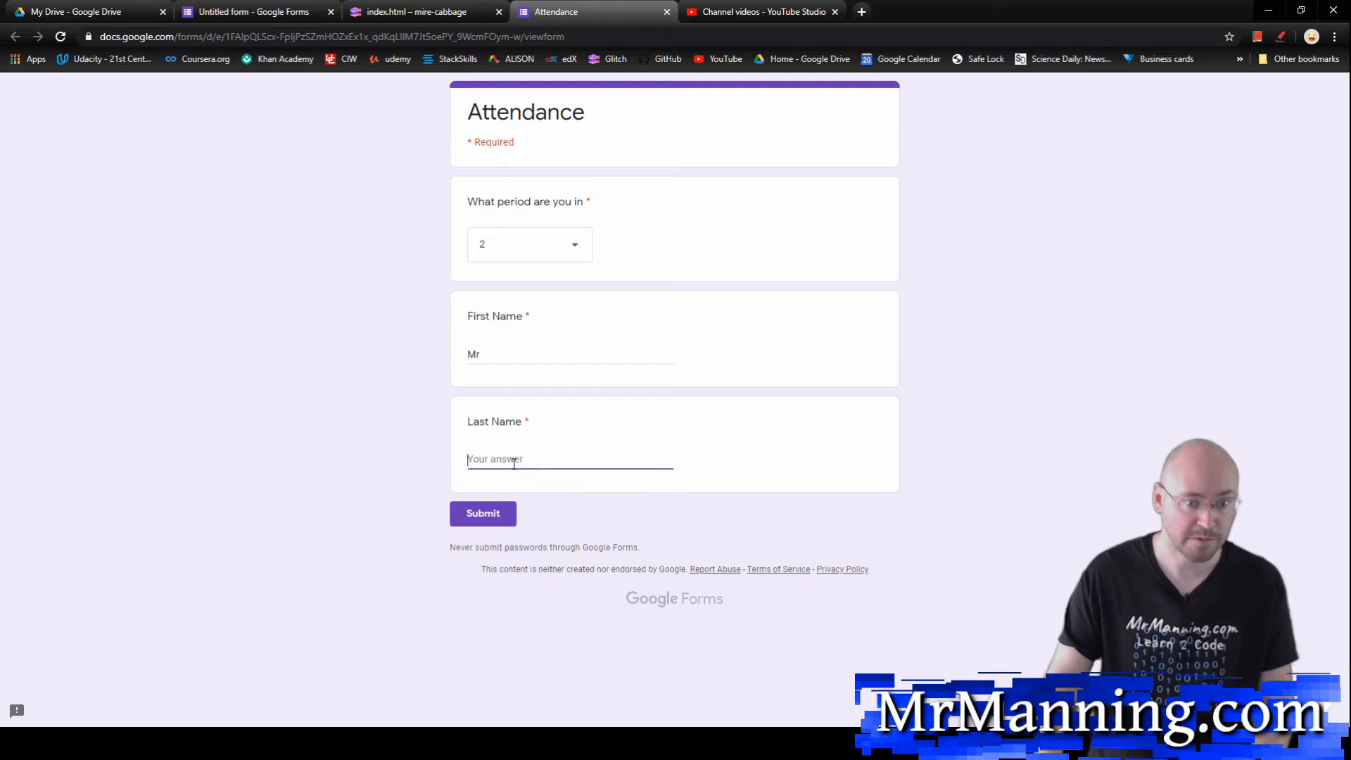
text(Manning)
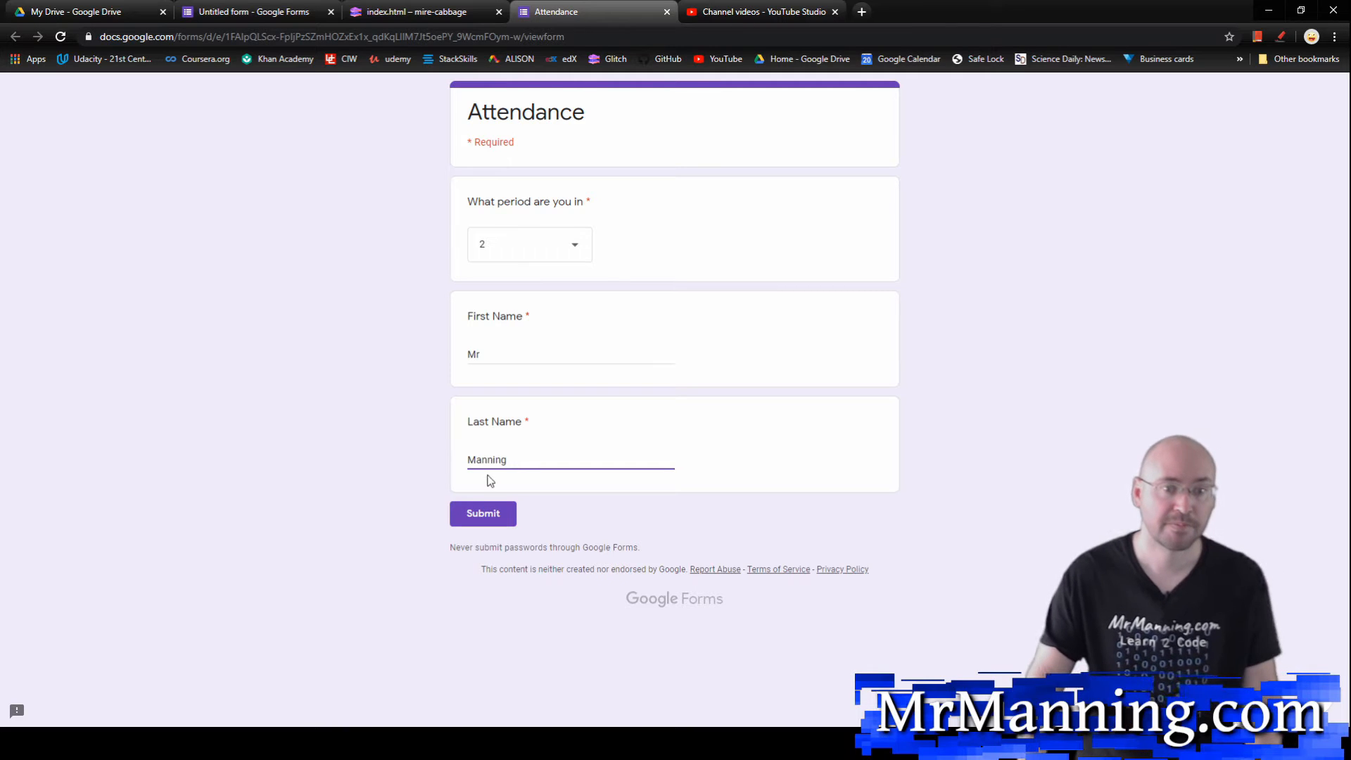
click(462, 512)
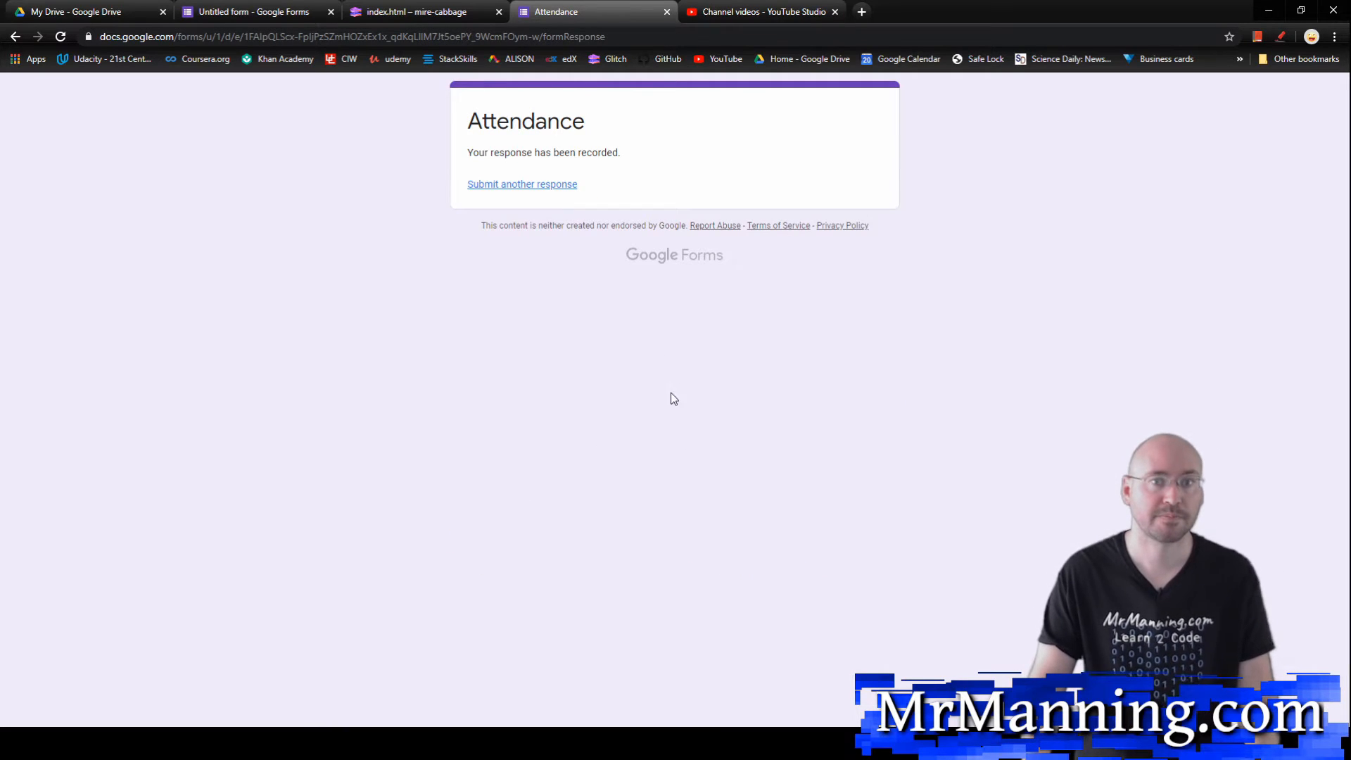
key(ctrl+w)
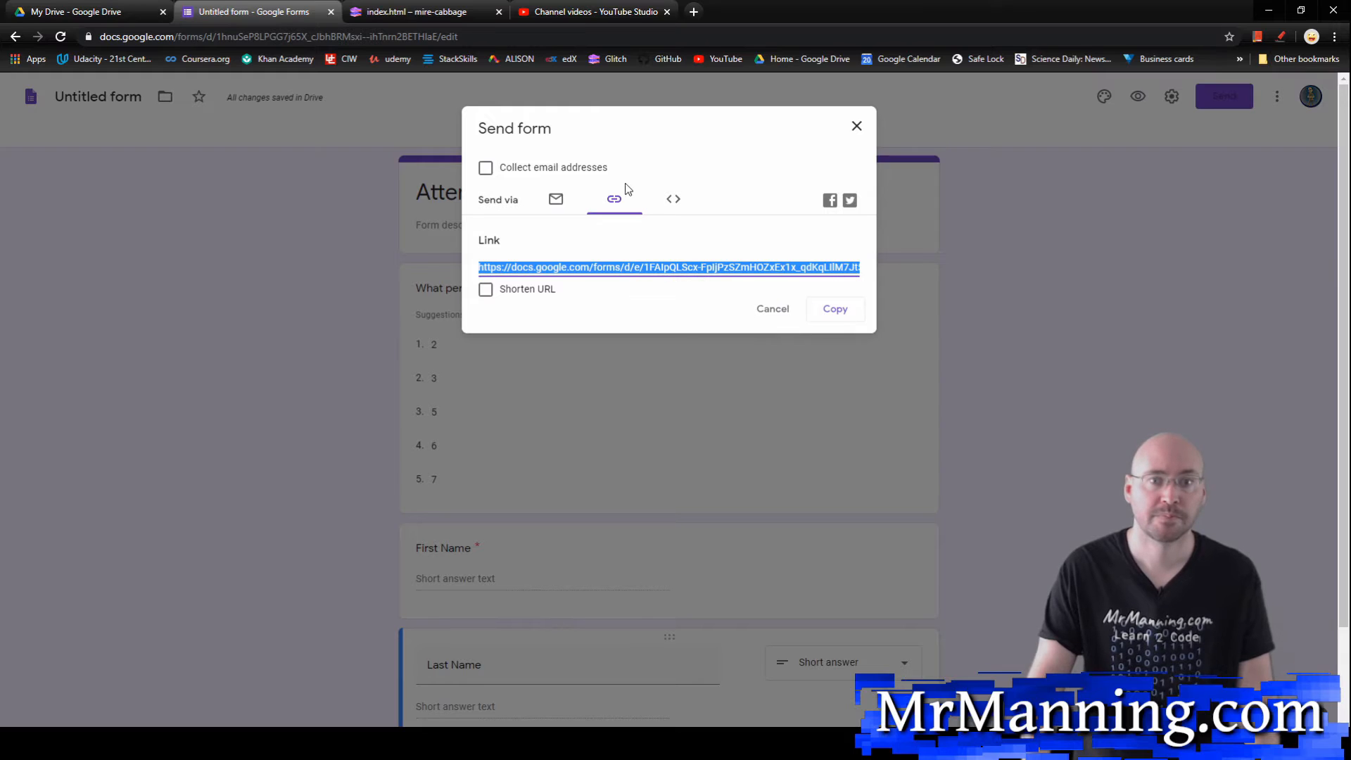
Step: Copy the form's embed HTML at the default size from the send options and close them
click(673, 200)
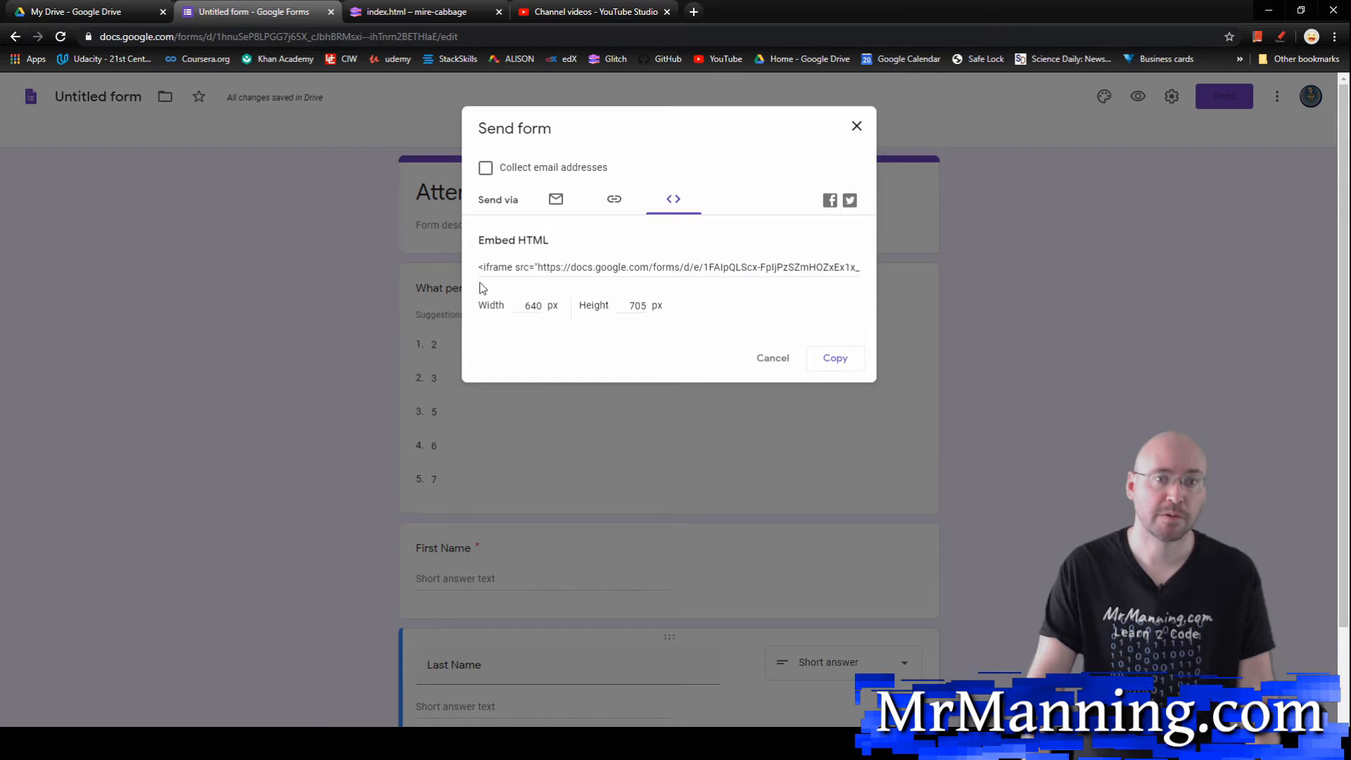
click(487, 266)
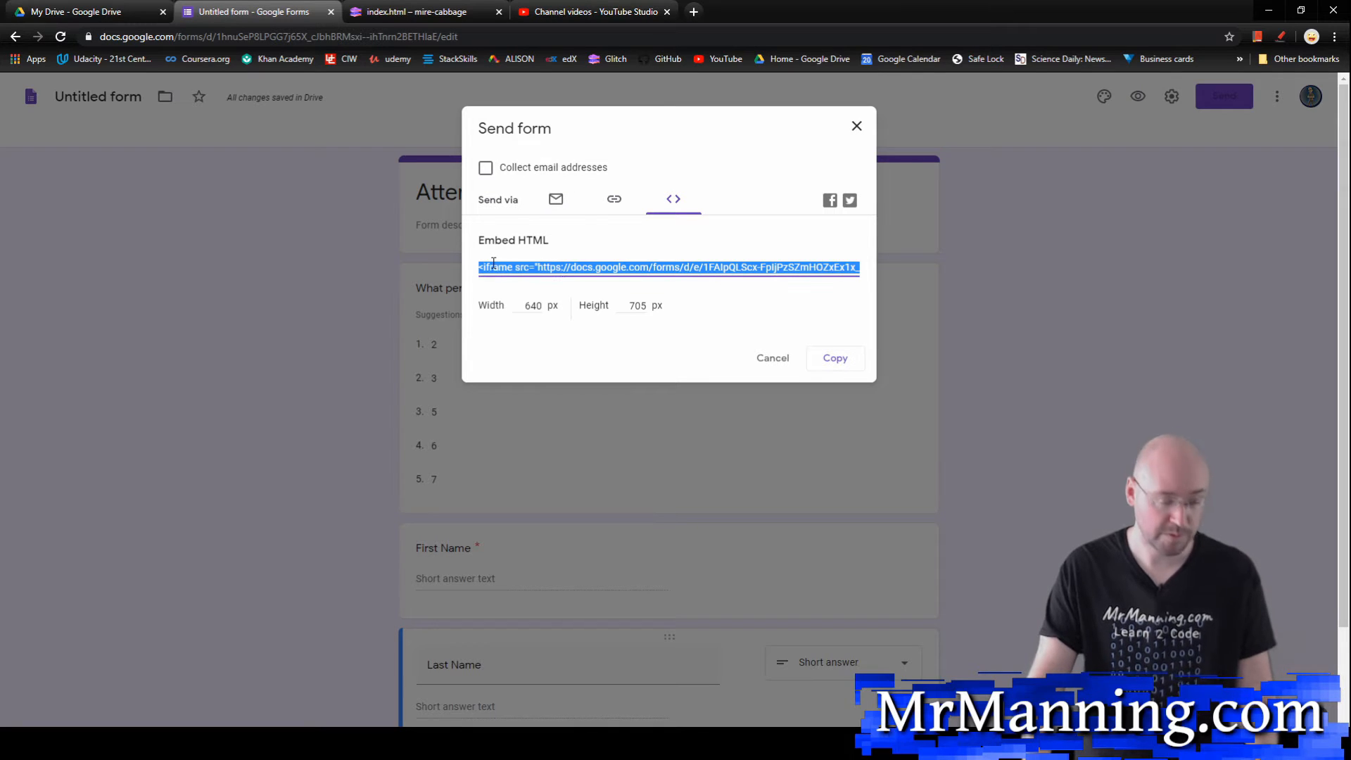
click(831, 360)
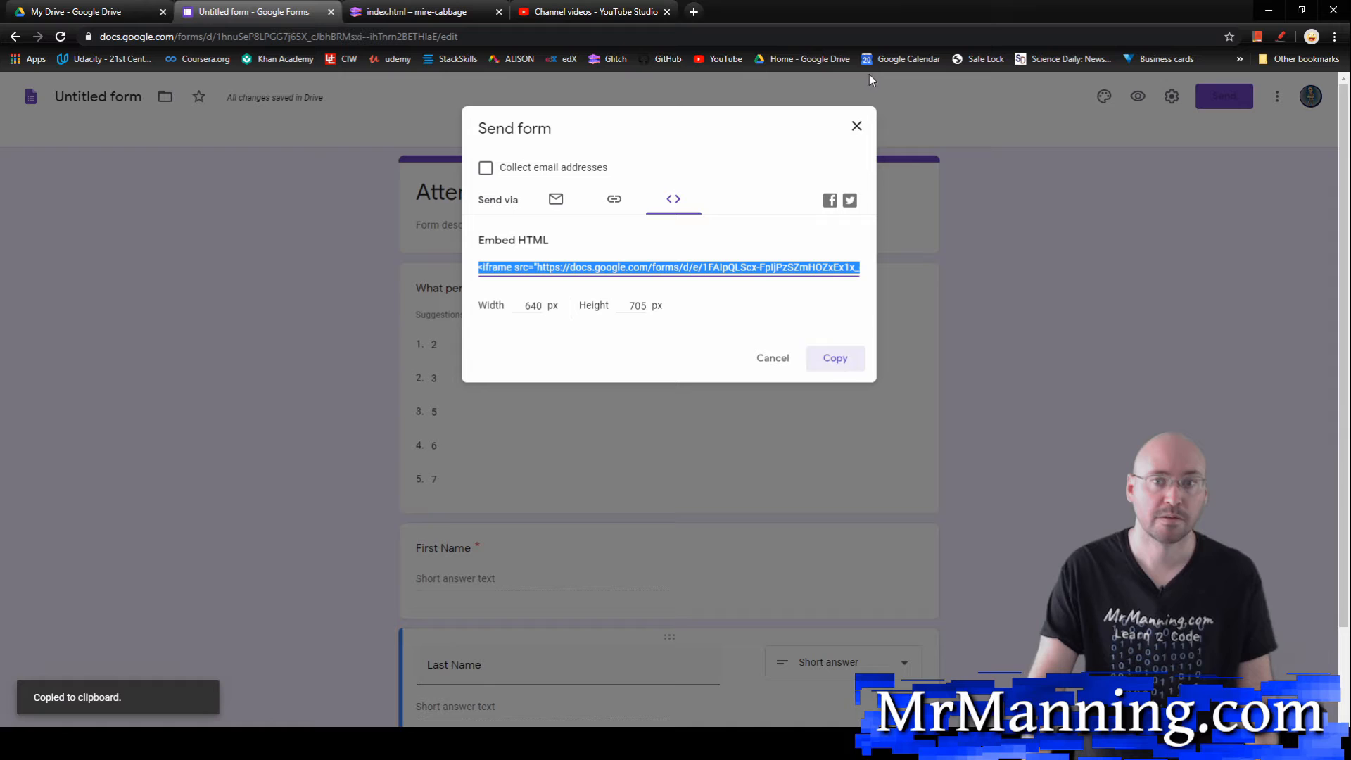
click(857, 126)
Step: Paste the form's iframe code below the closing ul tag in Glitch's index.html and check the page preview
click(433, 10)
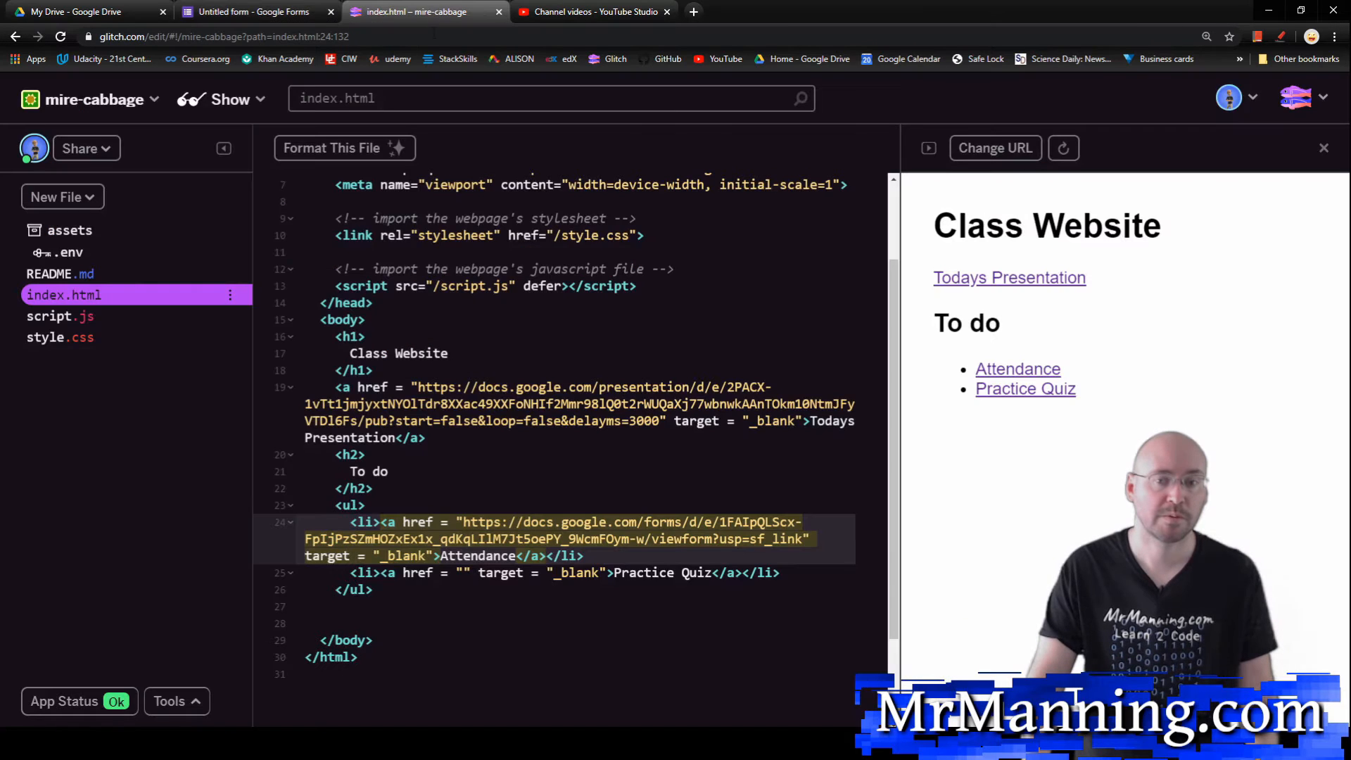
click(430, 606)
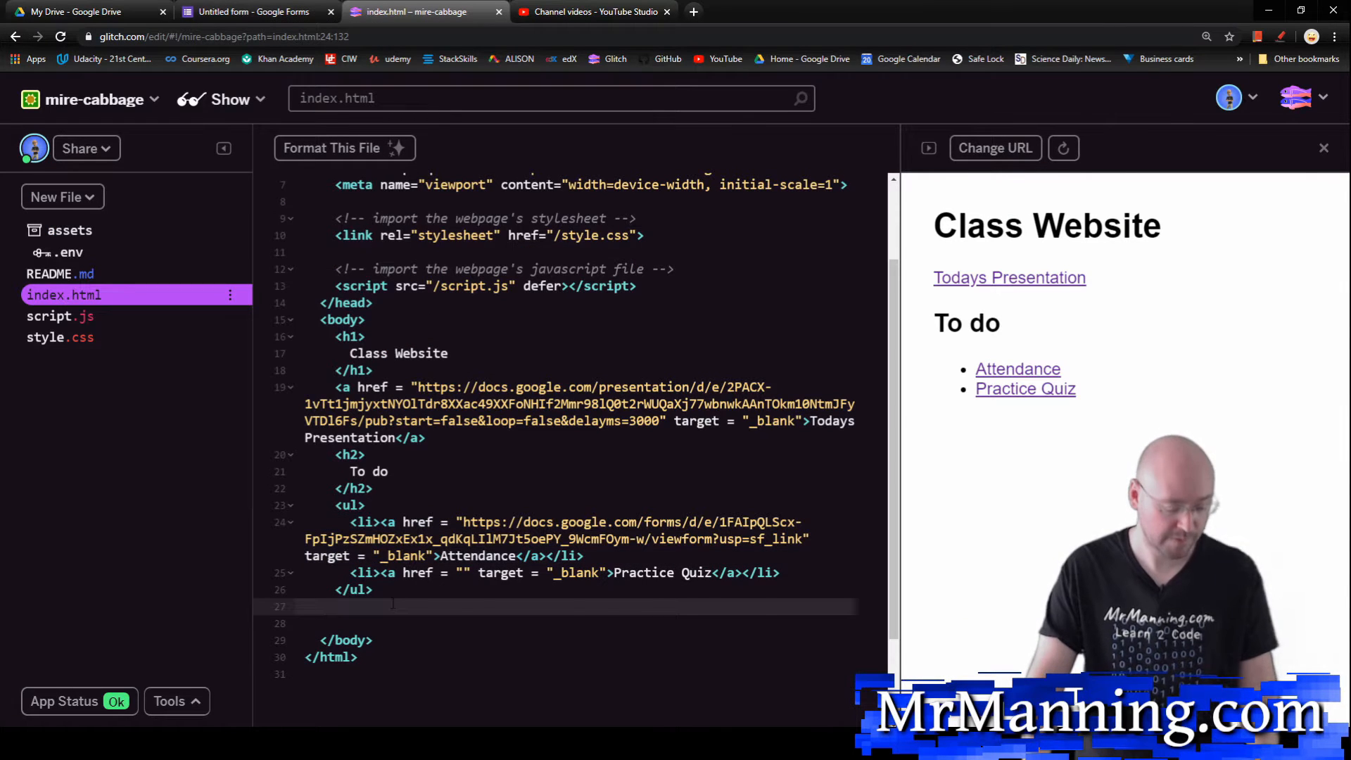
key(ctrl+v)
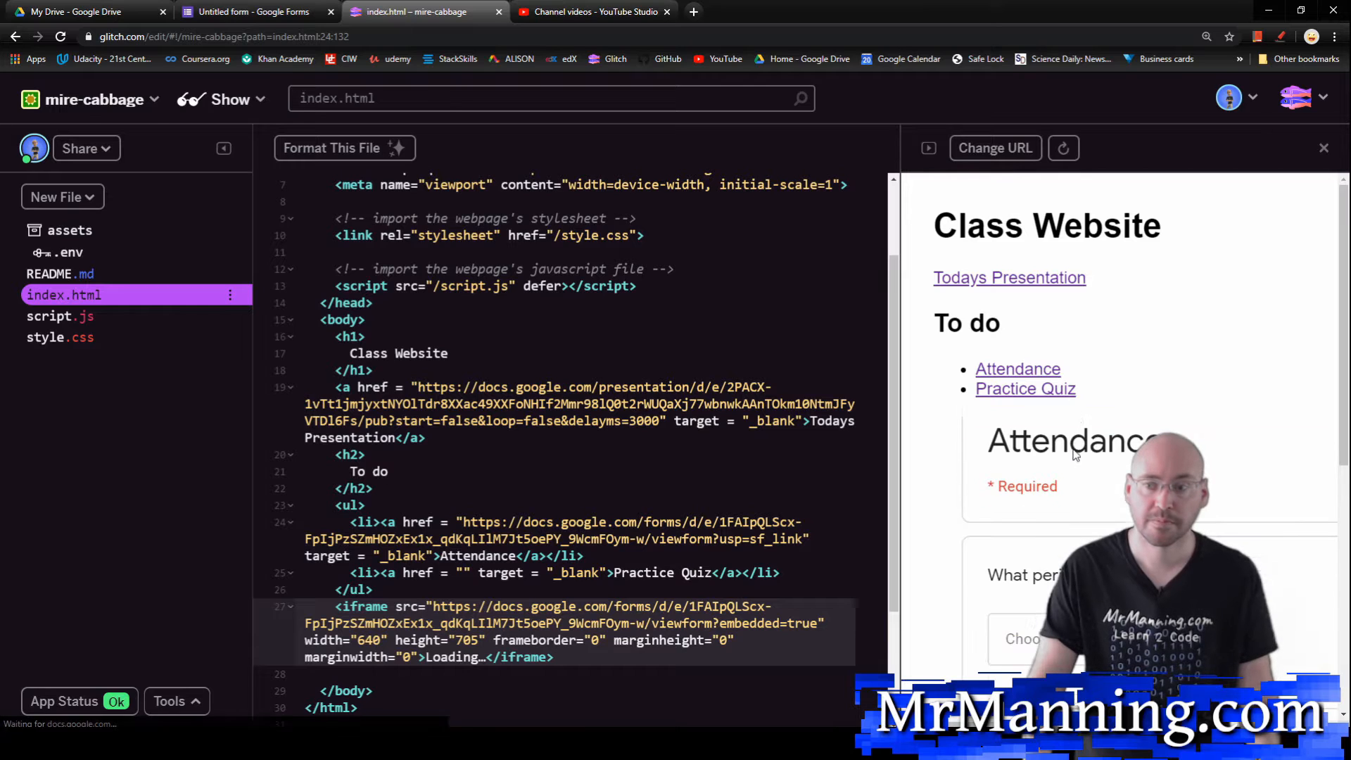
scroll(1040, 462, down, 2)
scroll(1126, 478, up, 2)
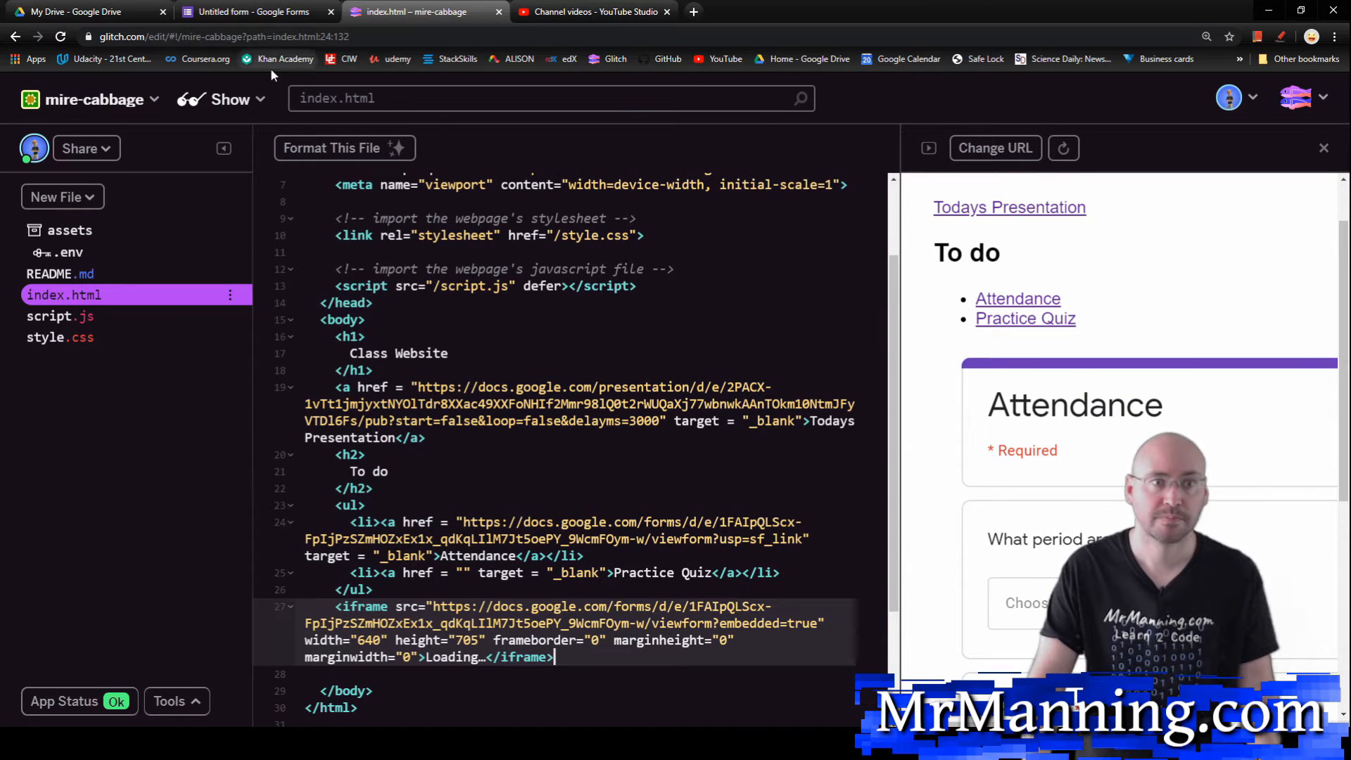
Step: View the live class website in a new window to inspect the embedded form, and close it
click(224, 100)
click(240, 185)
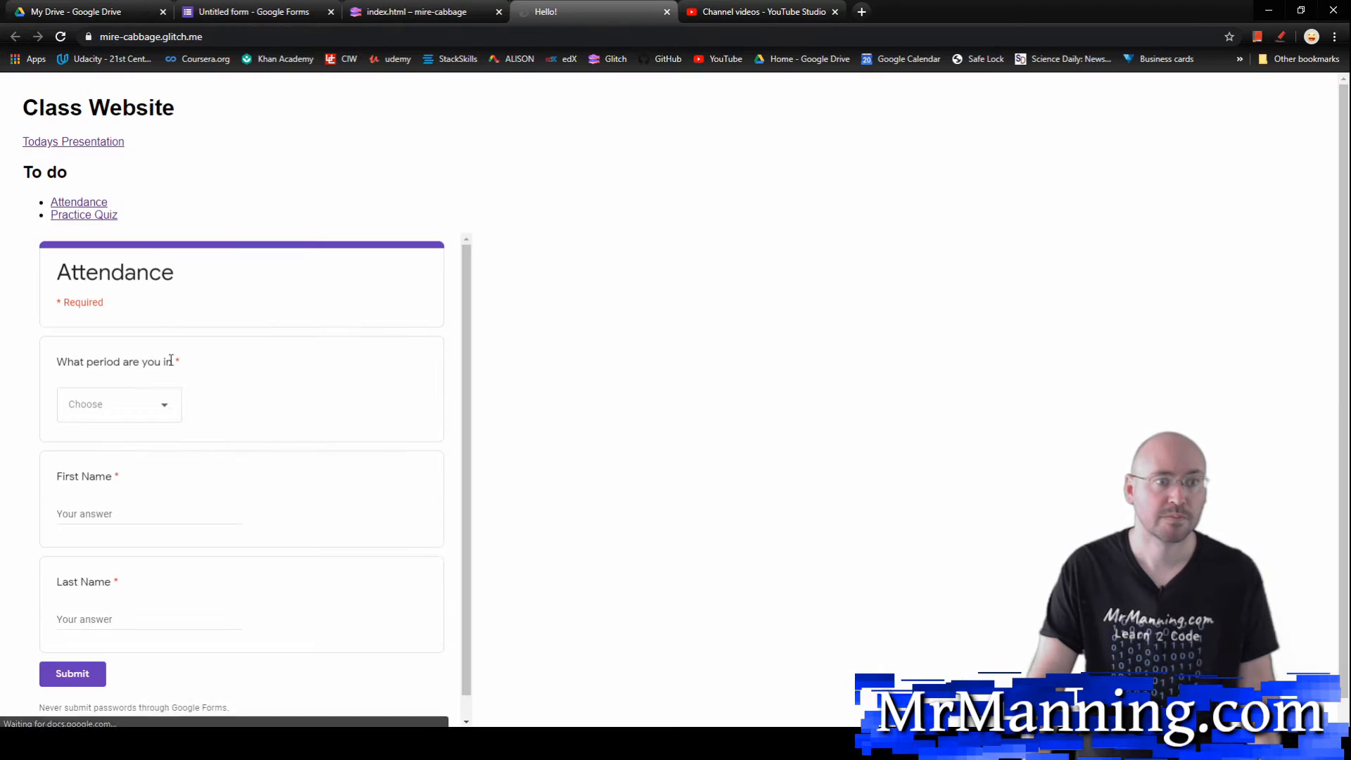
scroll(226, 556, down, 2)
scroll(163, 582, up, 2)
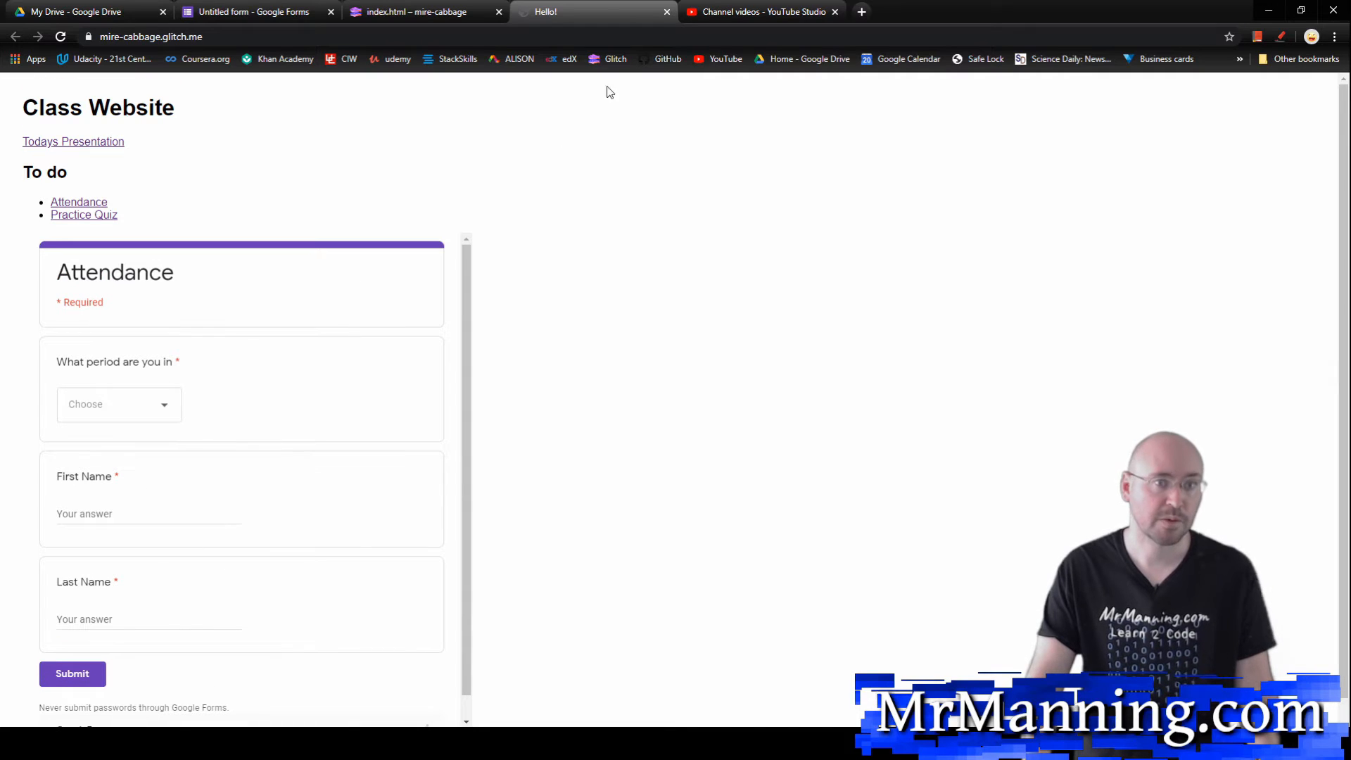
click(667, 12)
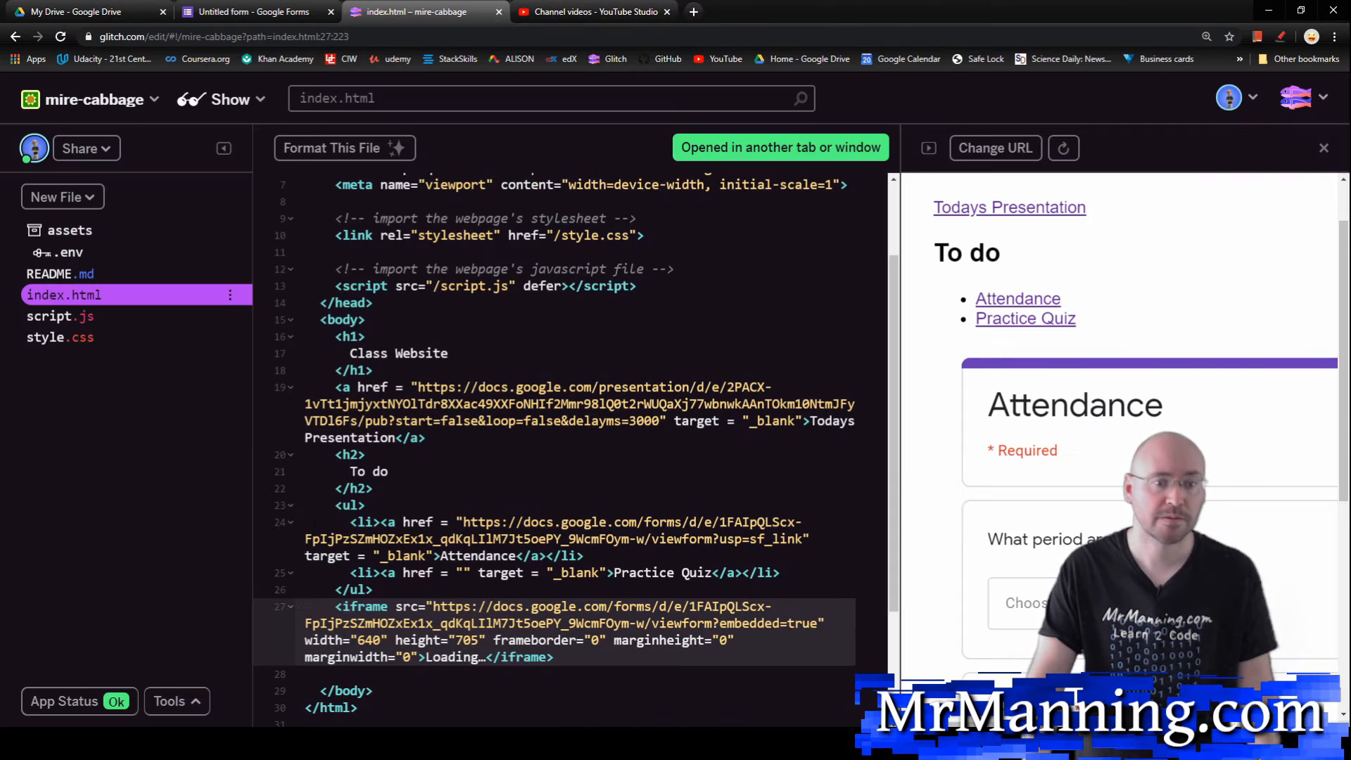
Step: Delete the embedded form's iframe code from line 27 of index.html
drag(330, 605, 576, 665)
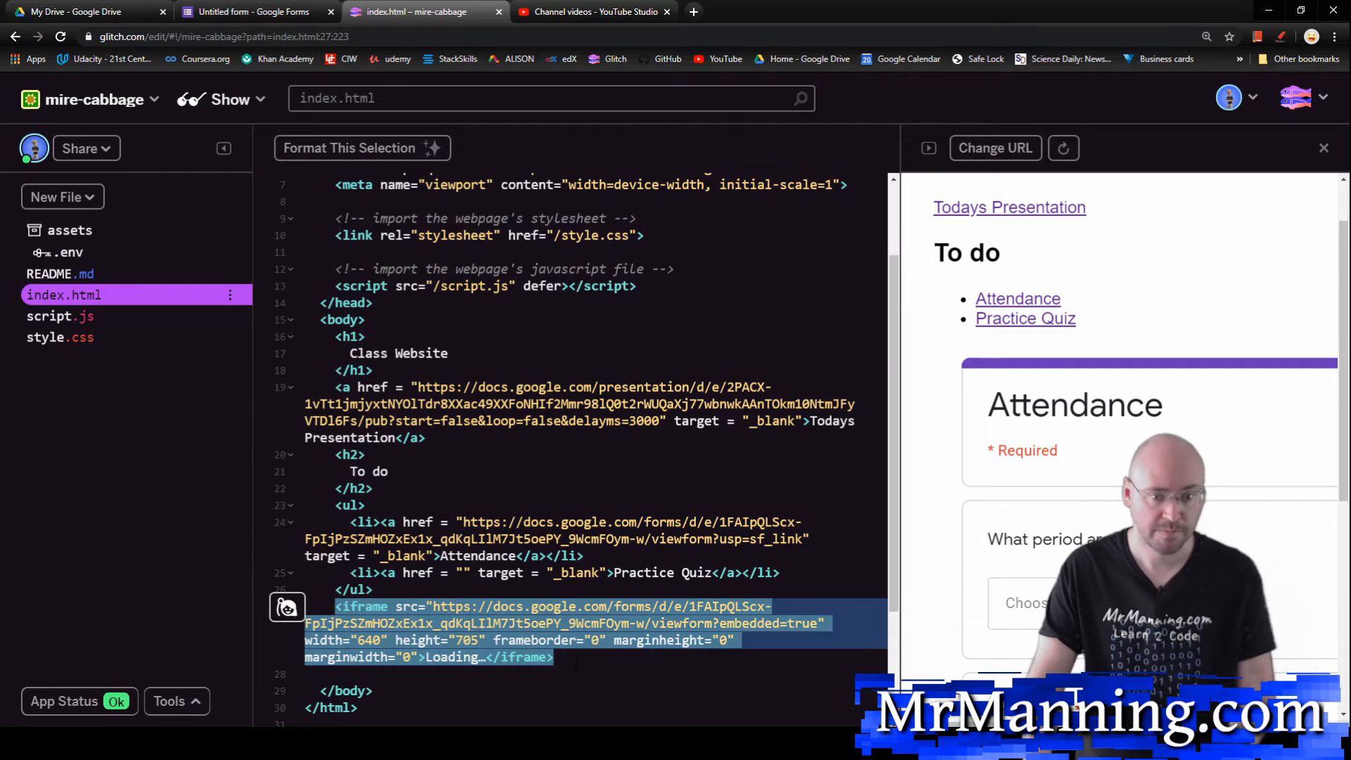
key(BackSpace)
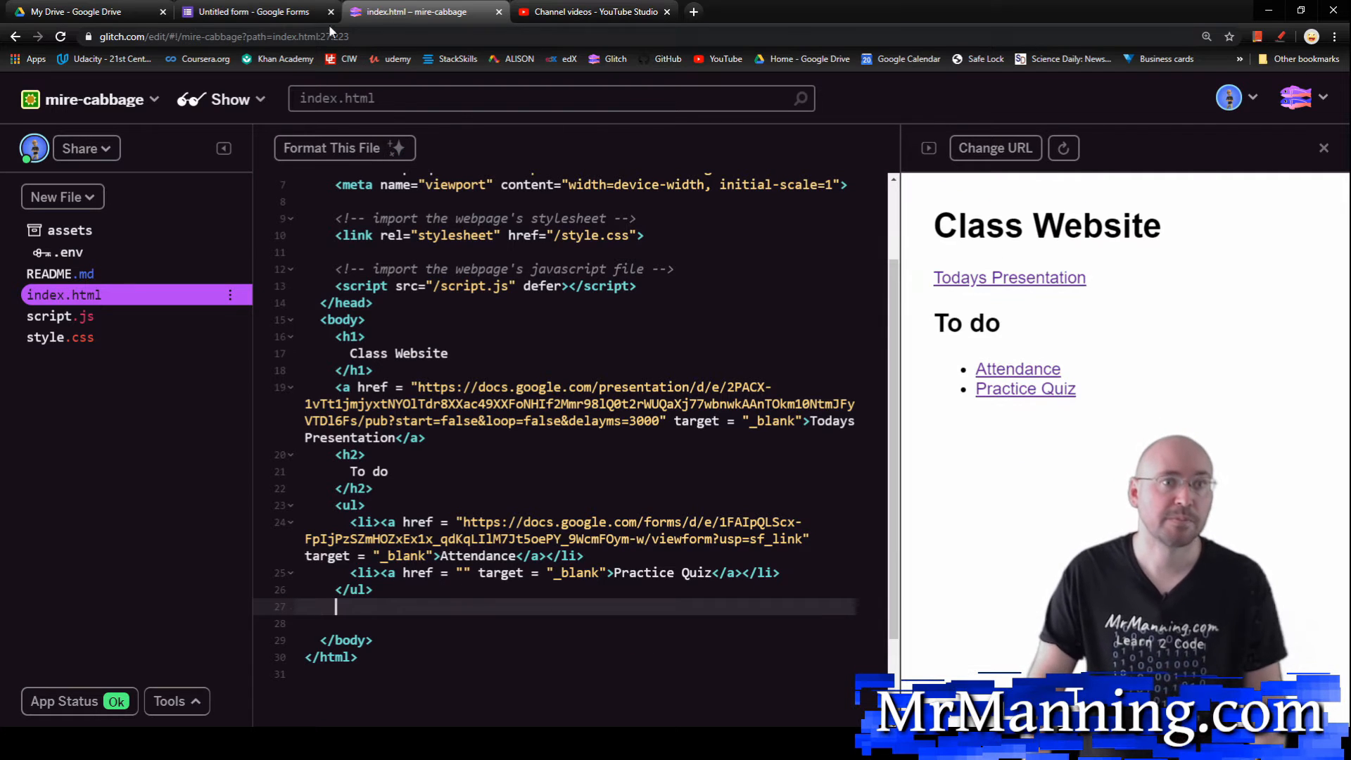
Step: Switch to Google Forms, review the form's response summary, and create a new response spreadsheet named "Untitled form (Responses)"
click(271, 14)
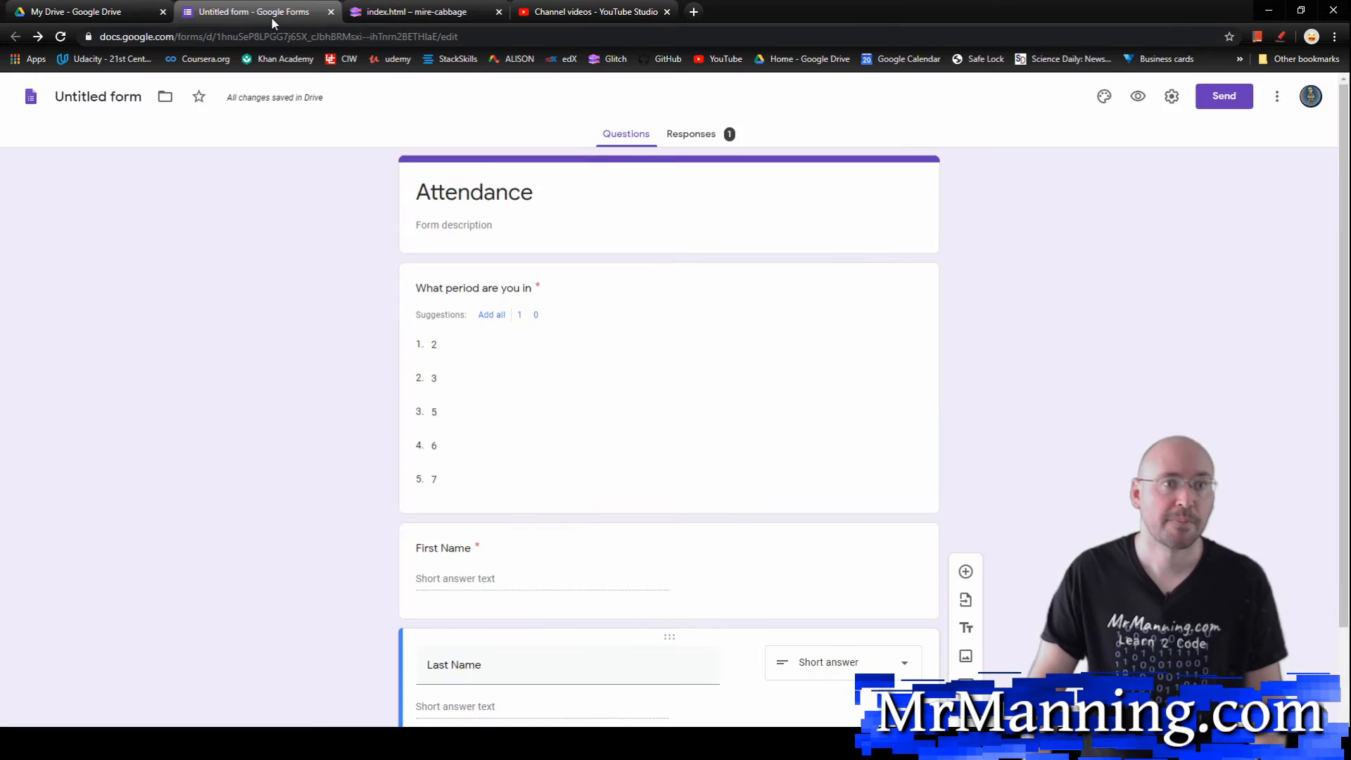
click(691, 134)
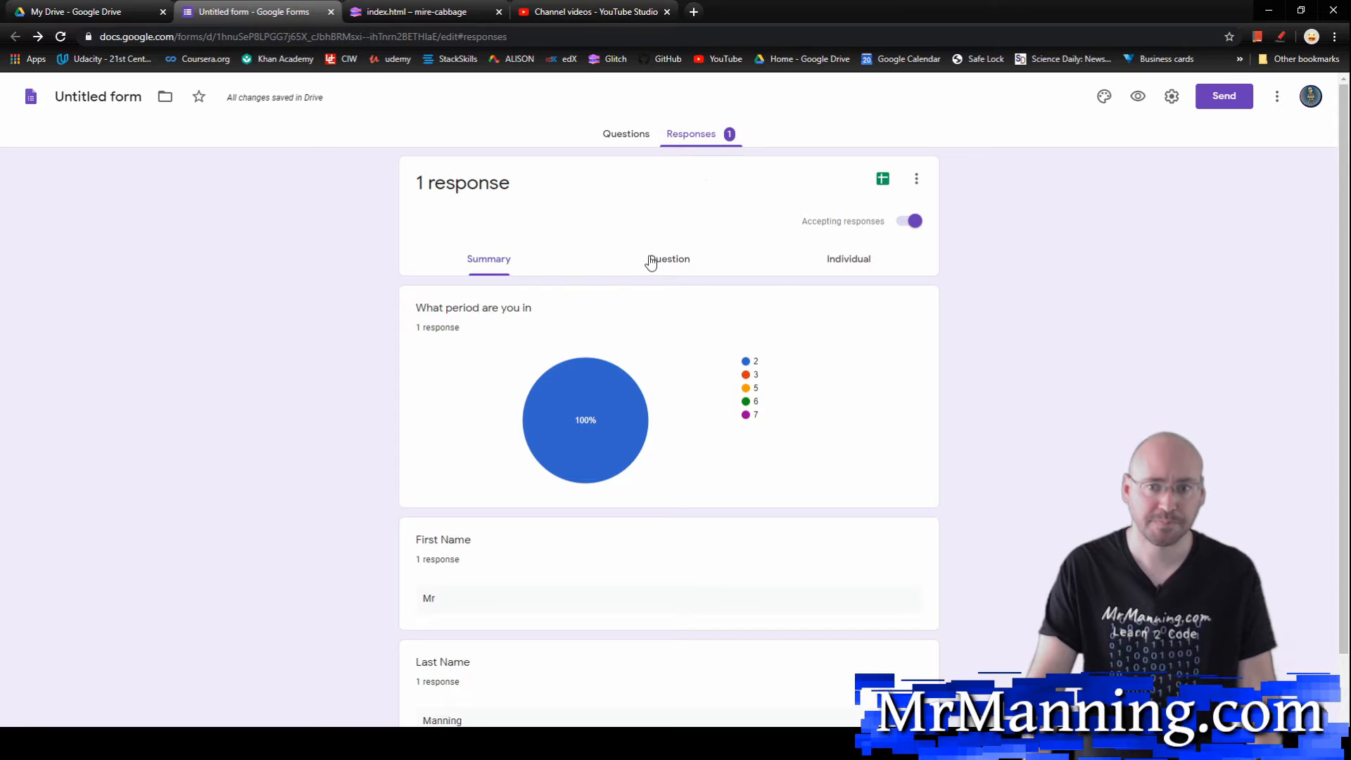
scroll(610, 325, down, 1)
scroll(611, 315, up, 1)
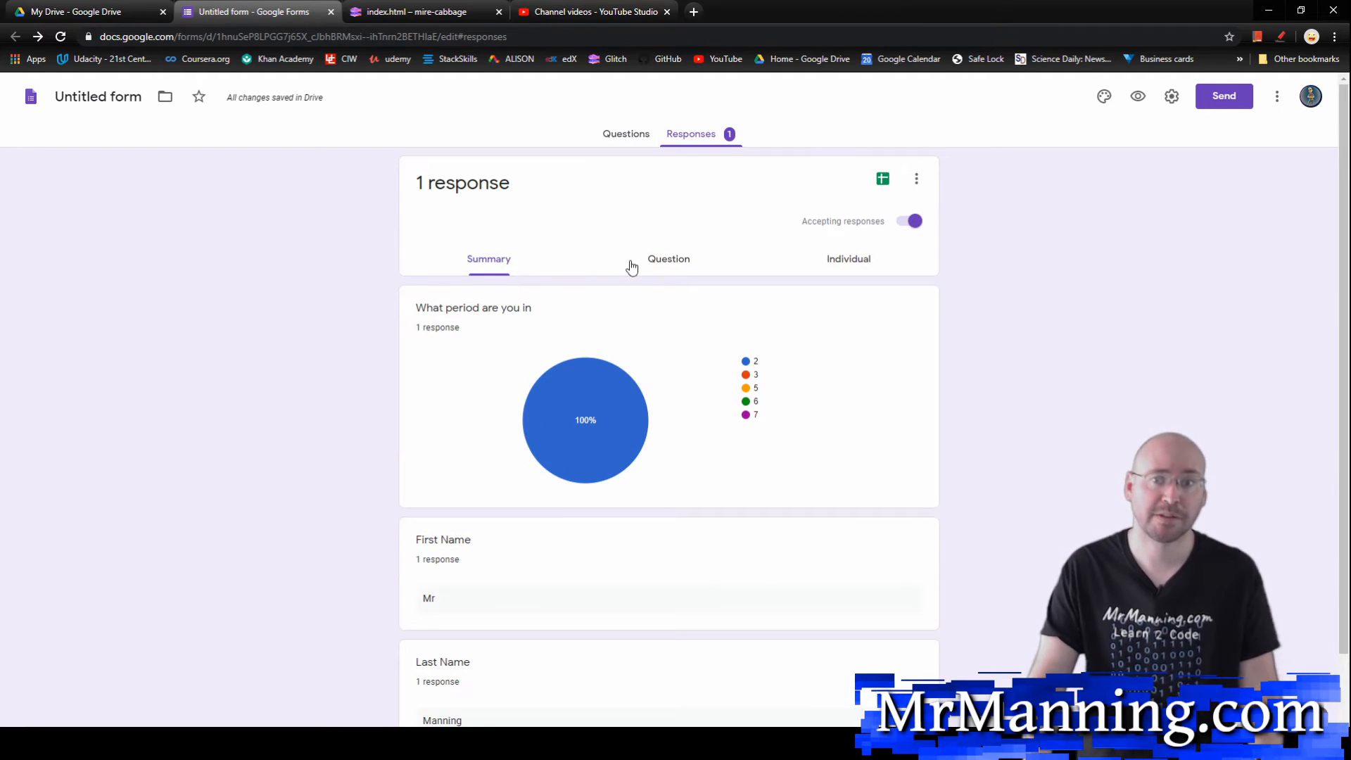
click(883, 179)
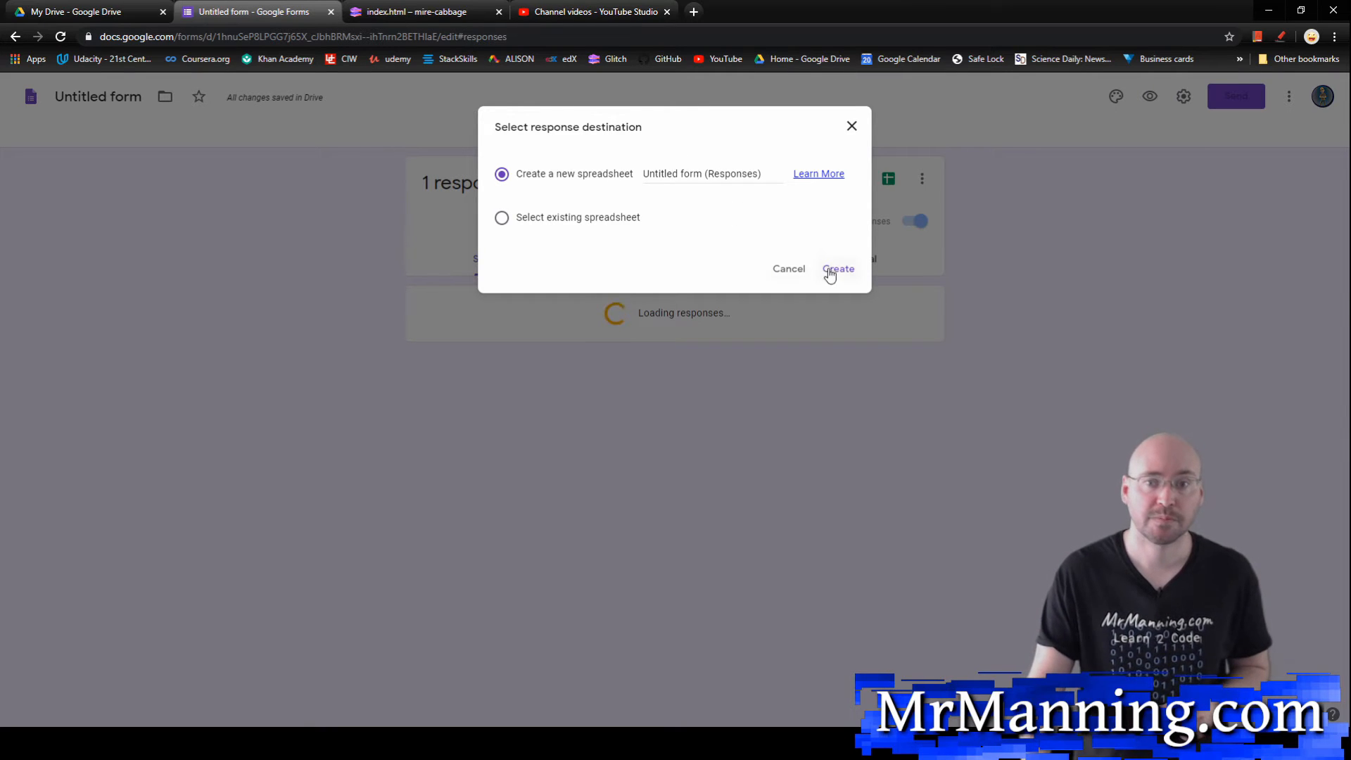
click(833, 274)
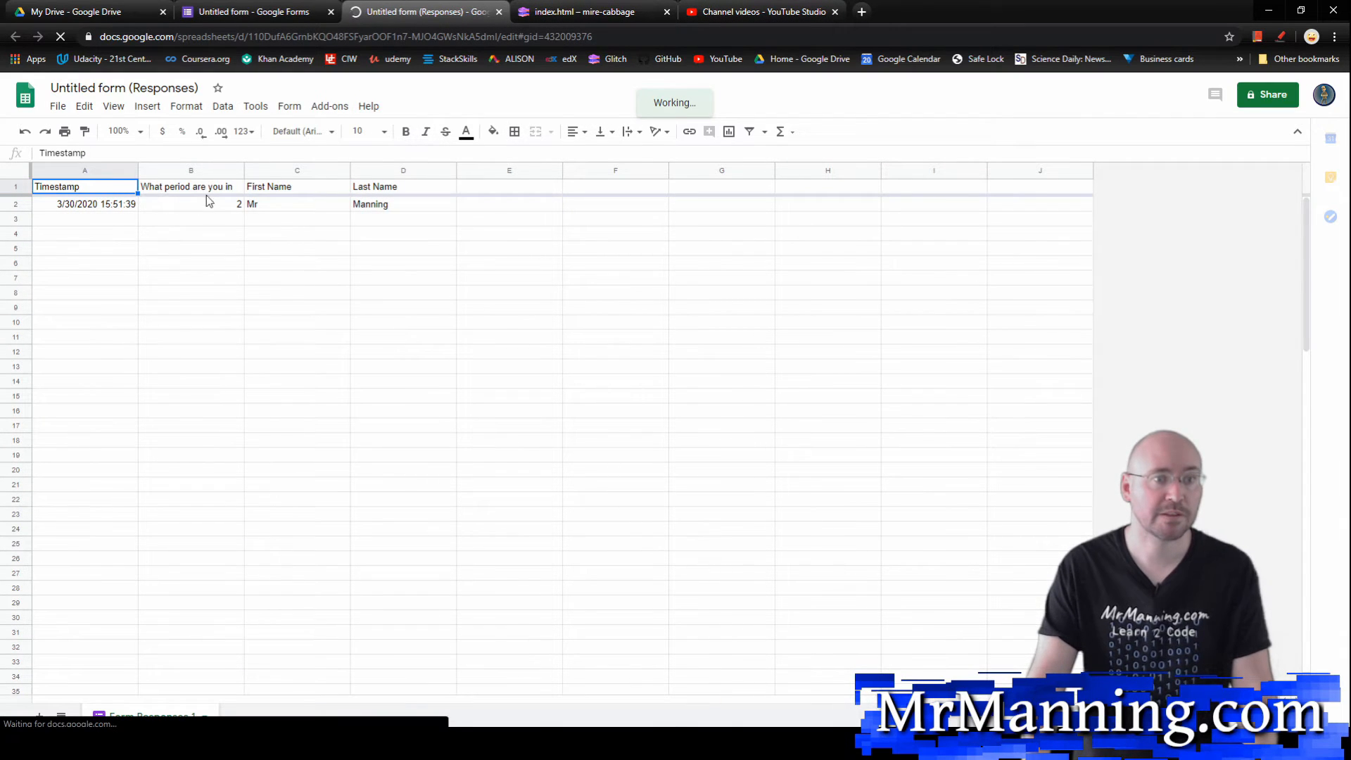
Step: Examine the recorded timestamp and class period in the response spreadsheet, and close the spreadsheet
click(104, 205)
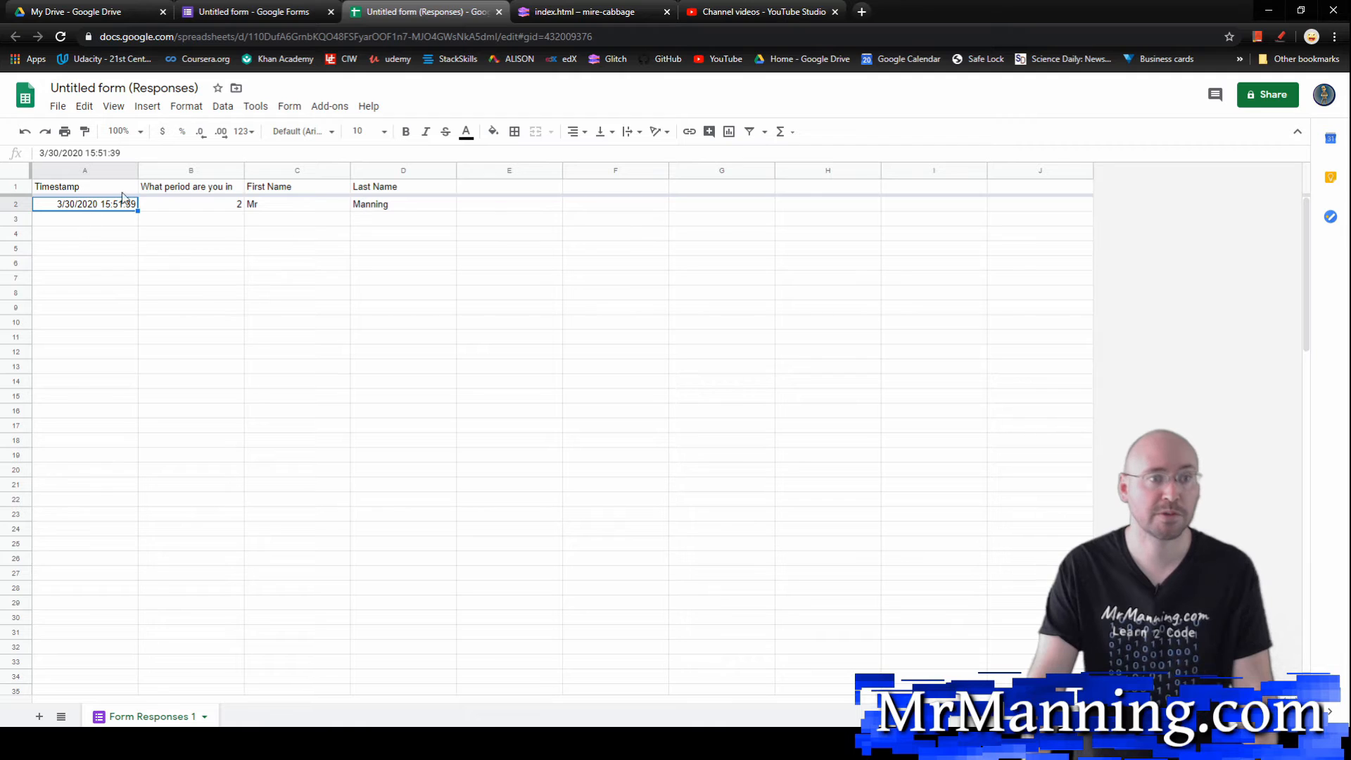
click(182, 170)
click(230, 205)
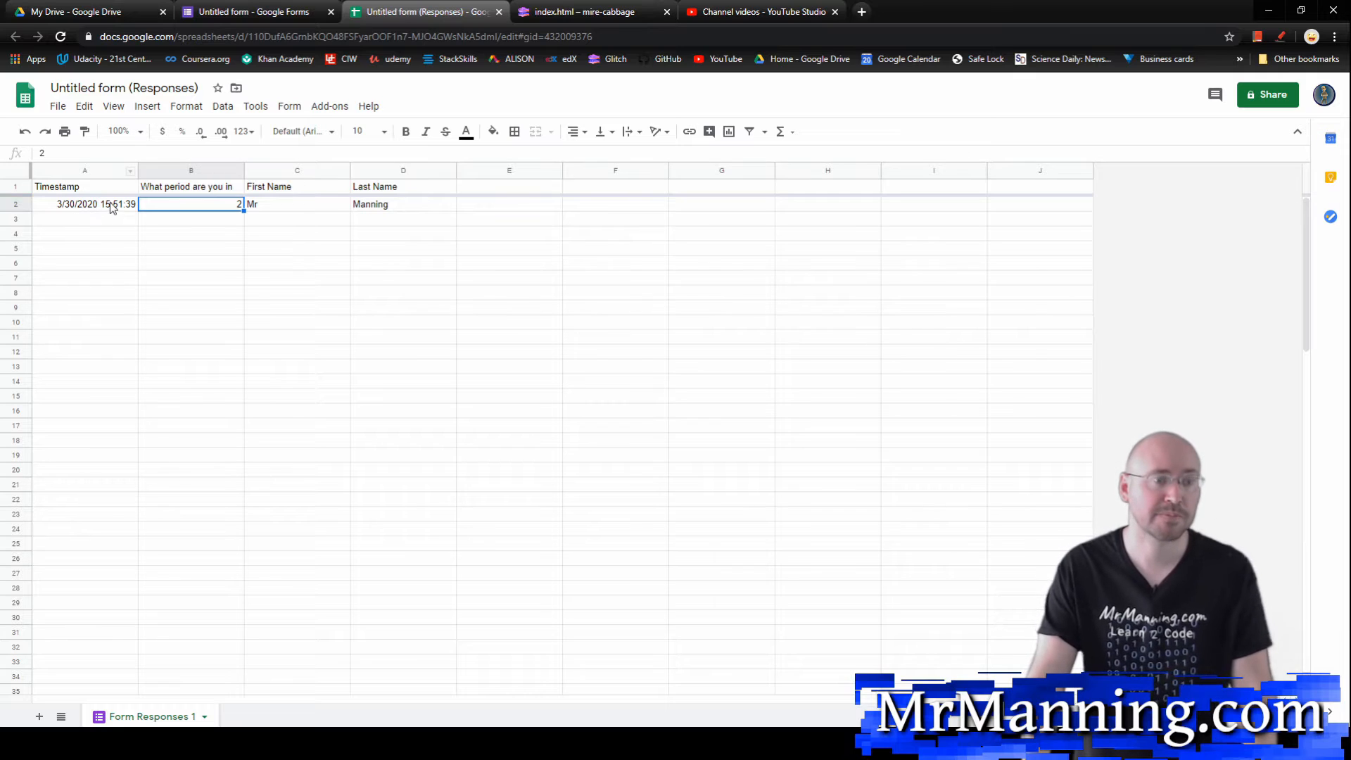
click(67, 204)
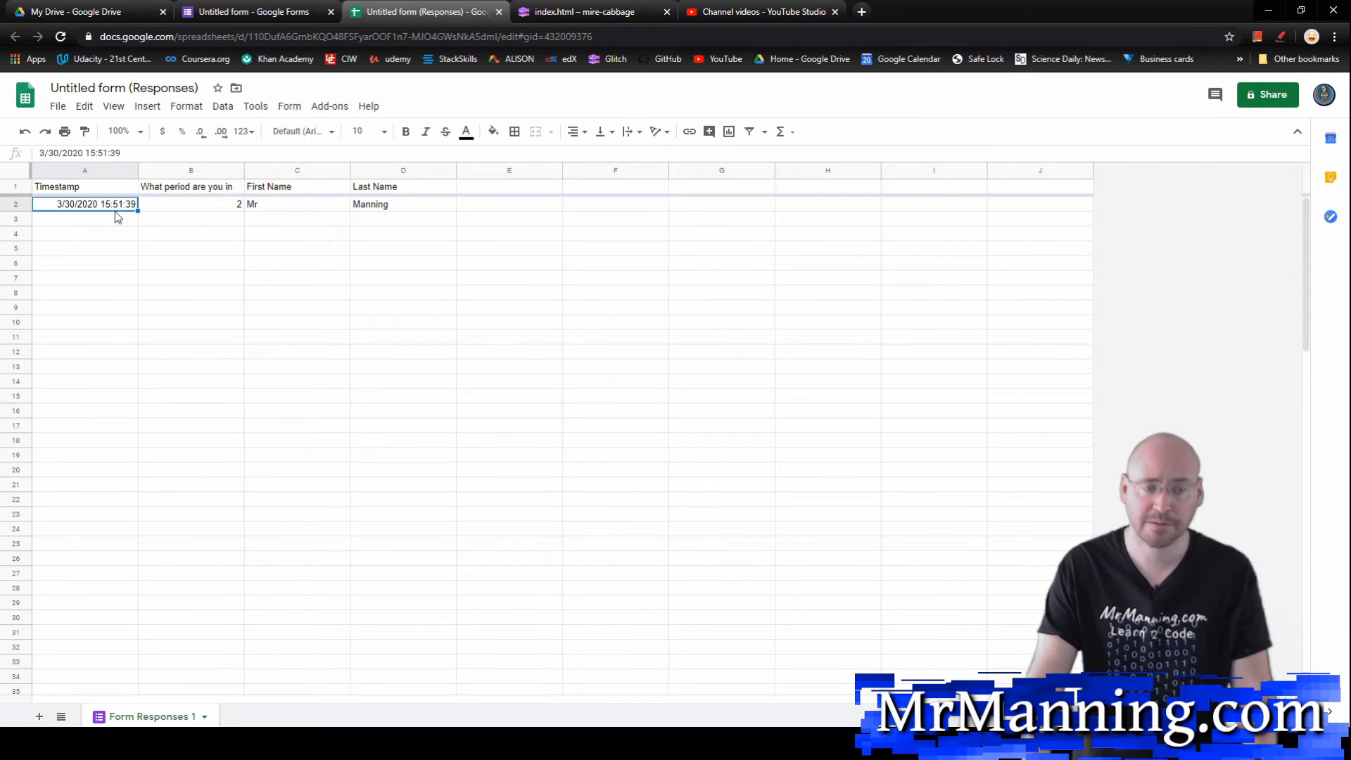
click(499, 12)
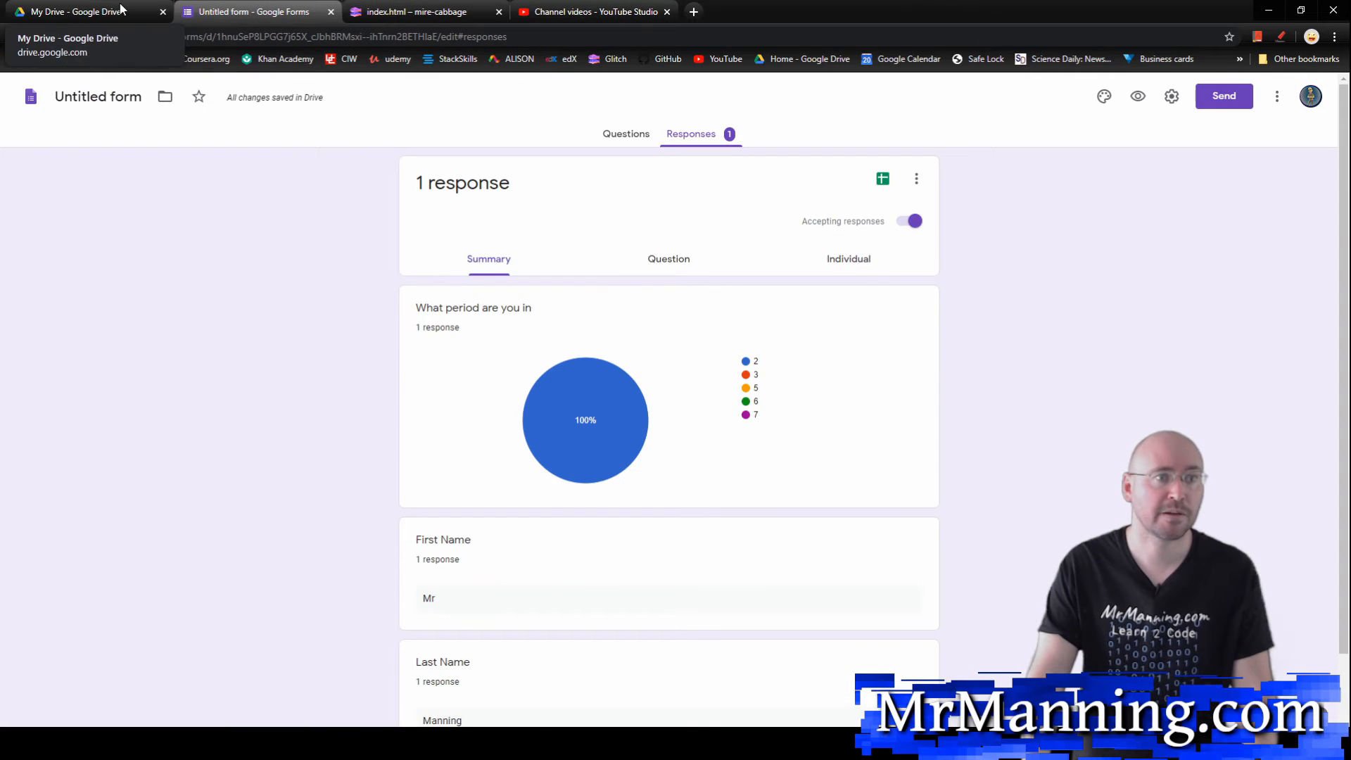
Step: Close the attendance form and create a new blank Google Form from Google Drive
click(77, 12)
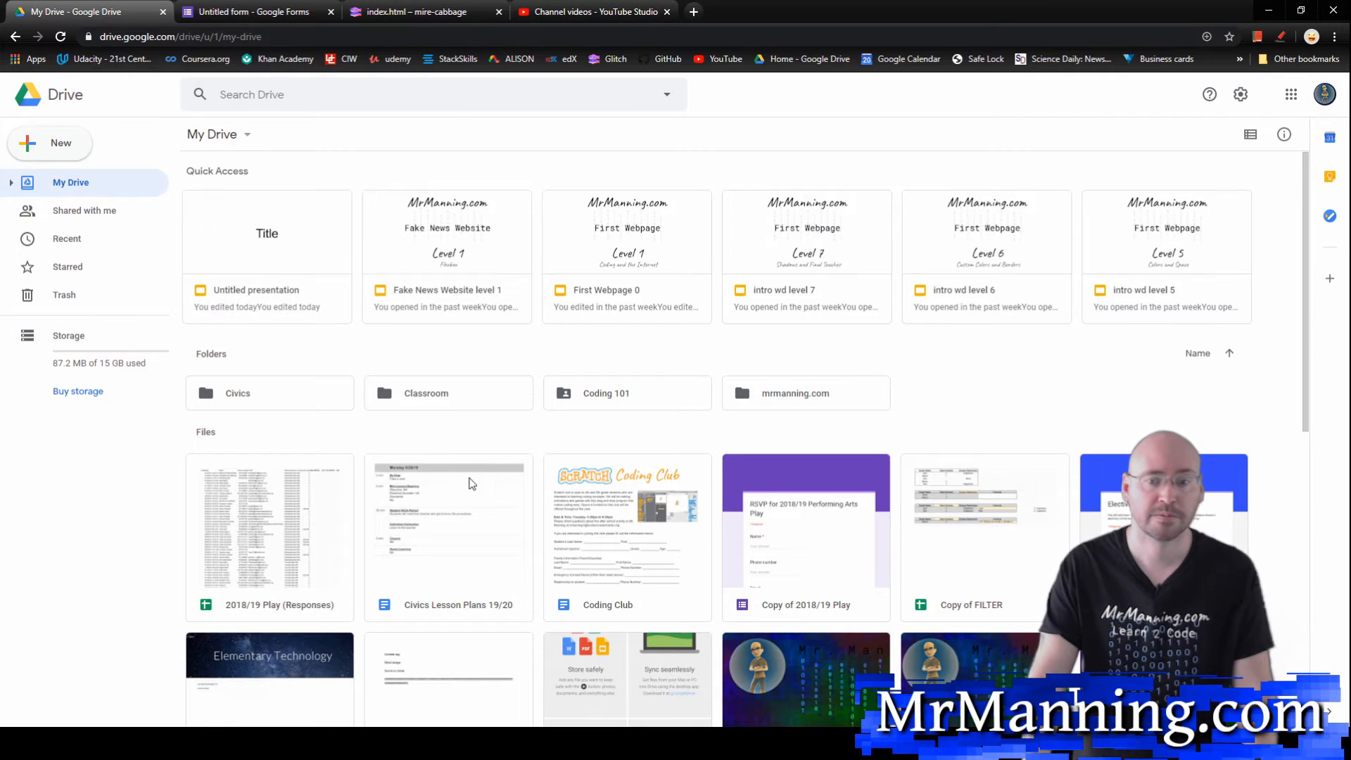
click(244, 8)
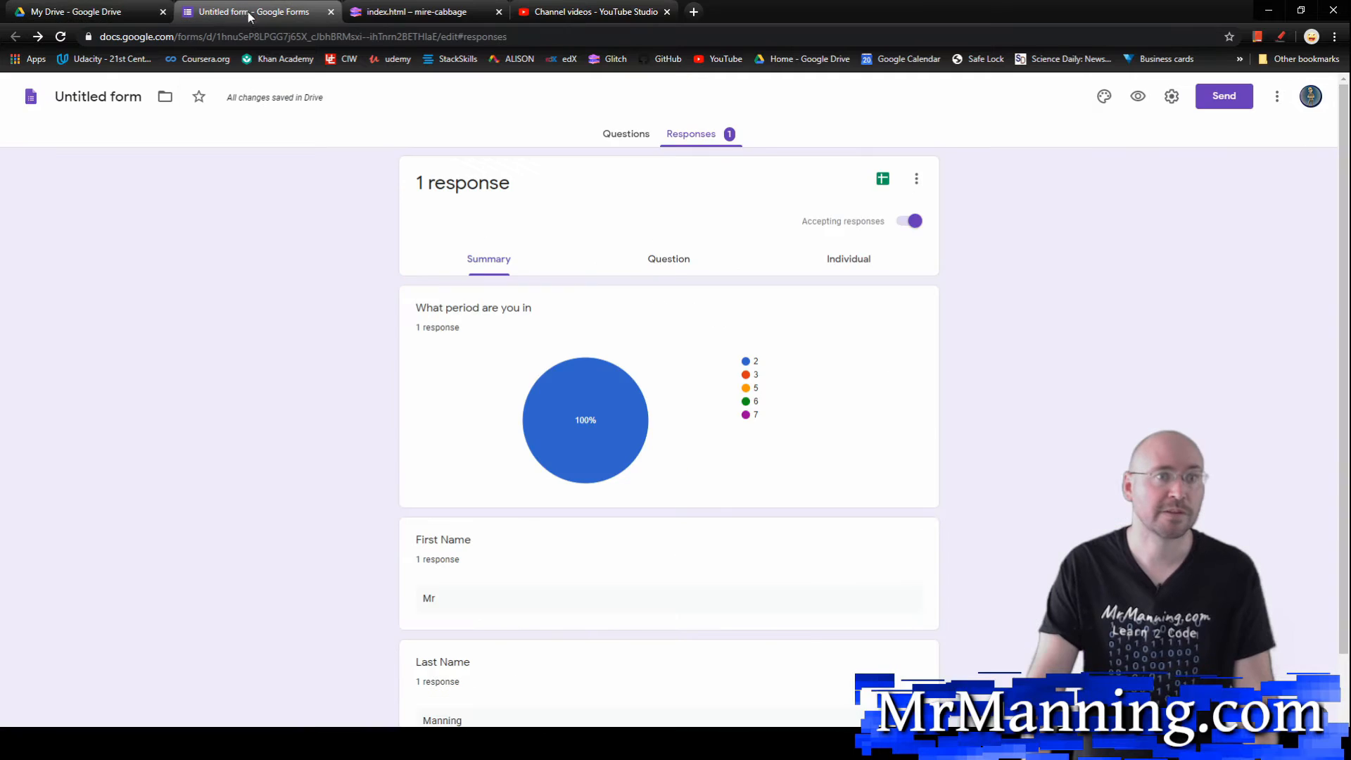
key(ctrl+w)
click(51, 143)
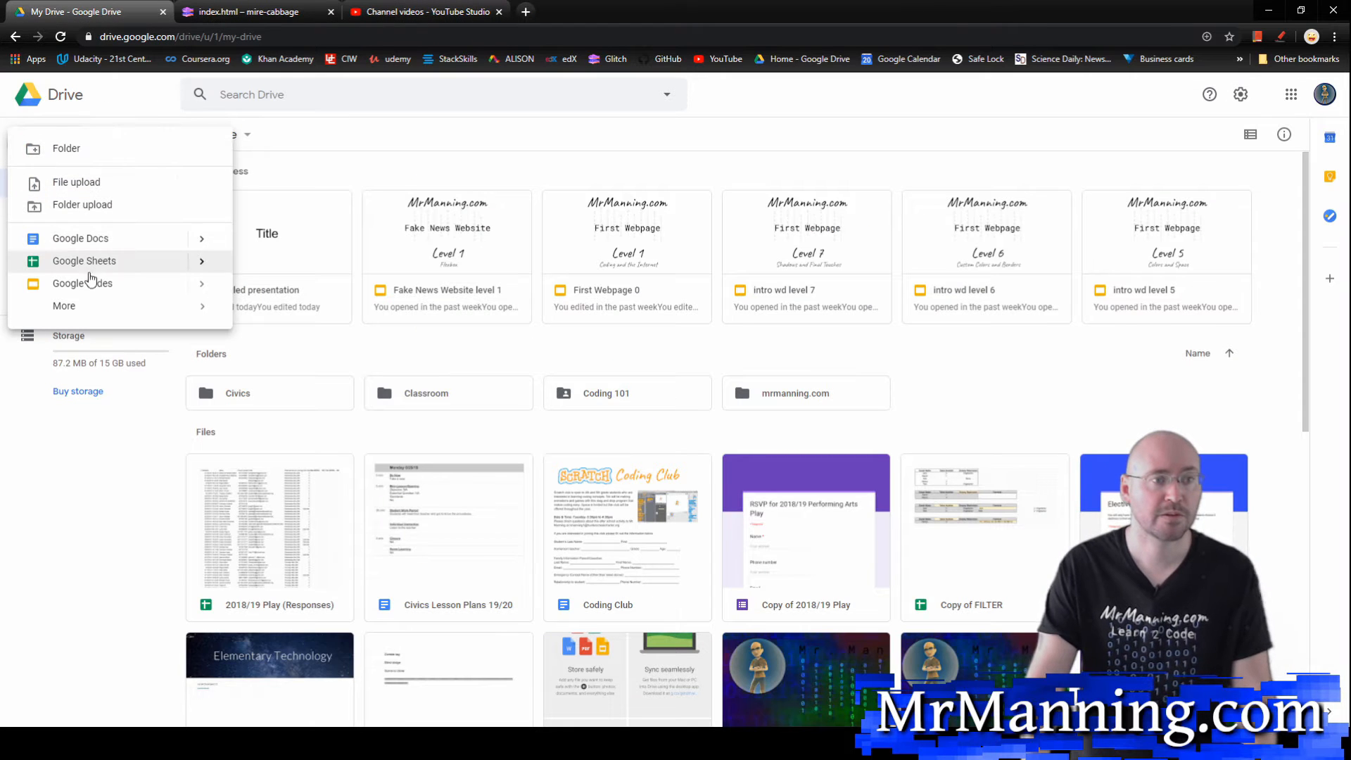
mouse_move(133, 306)
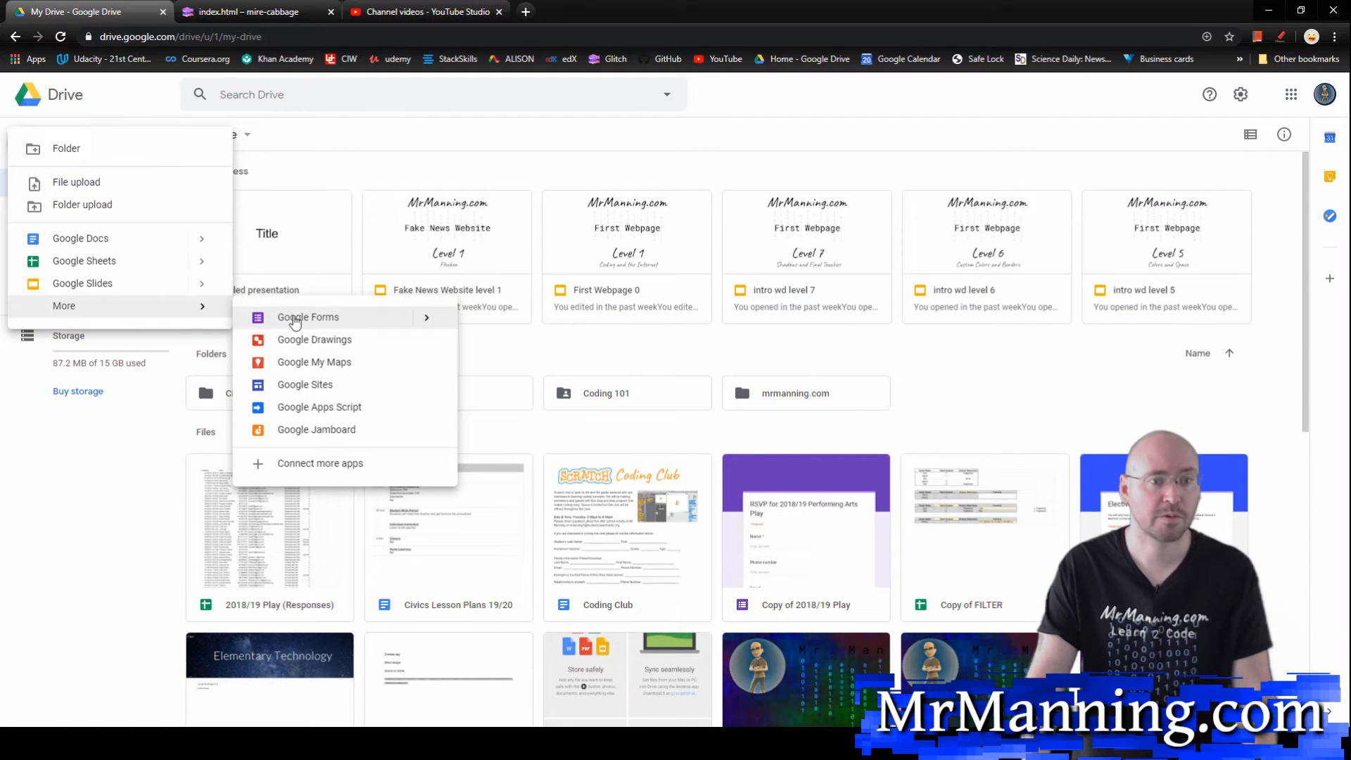
click(374, 318)
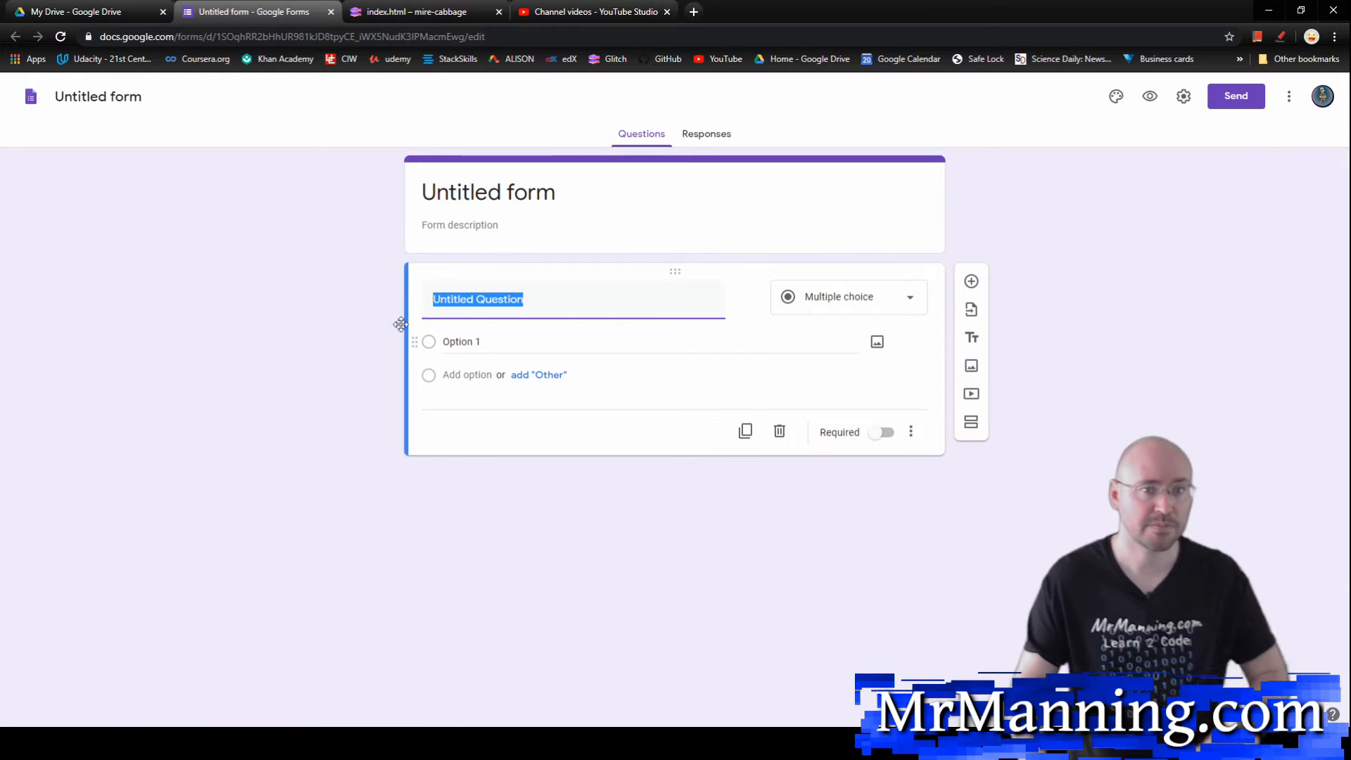
Step: Title the new form "Practice Quiz" and select its untitled question
click(532, 197)
text(P)
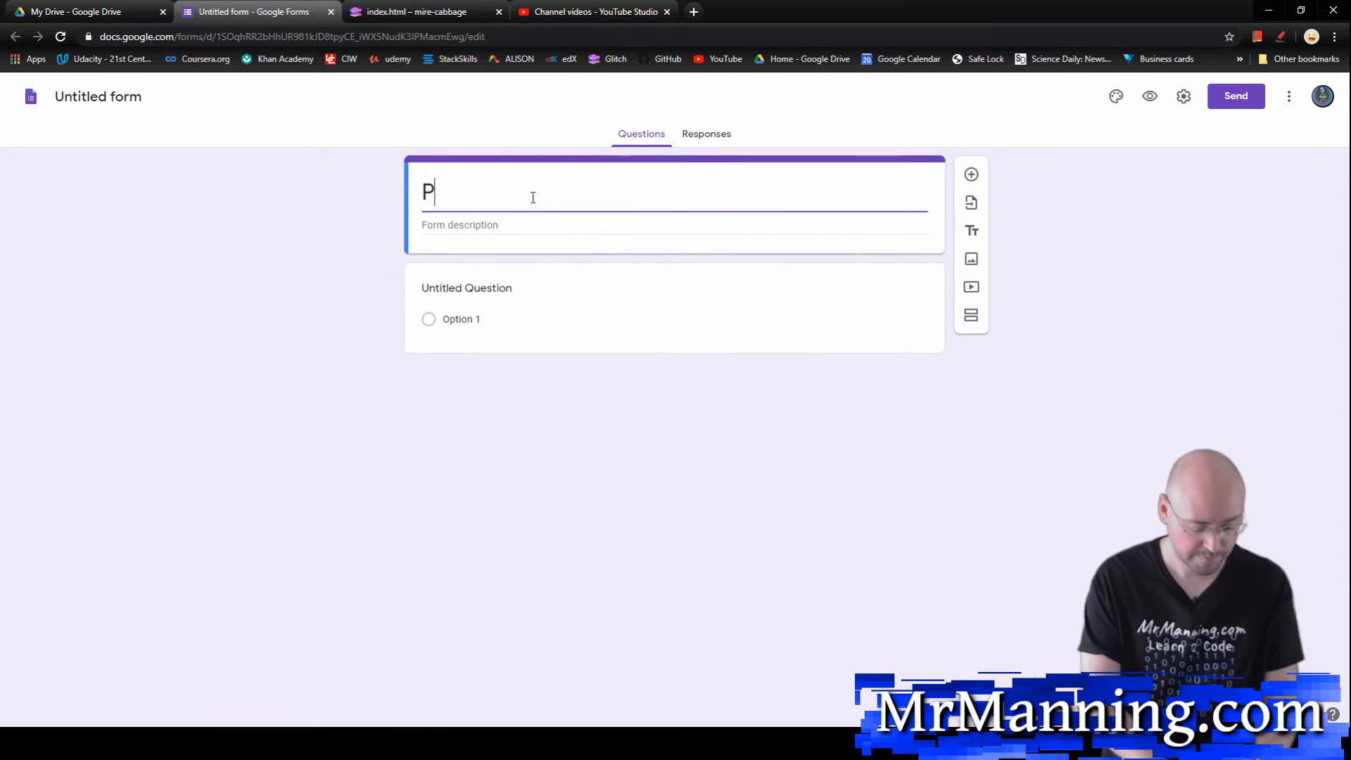
text(ractice Quiz)
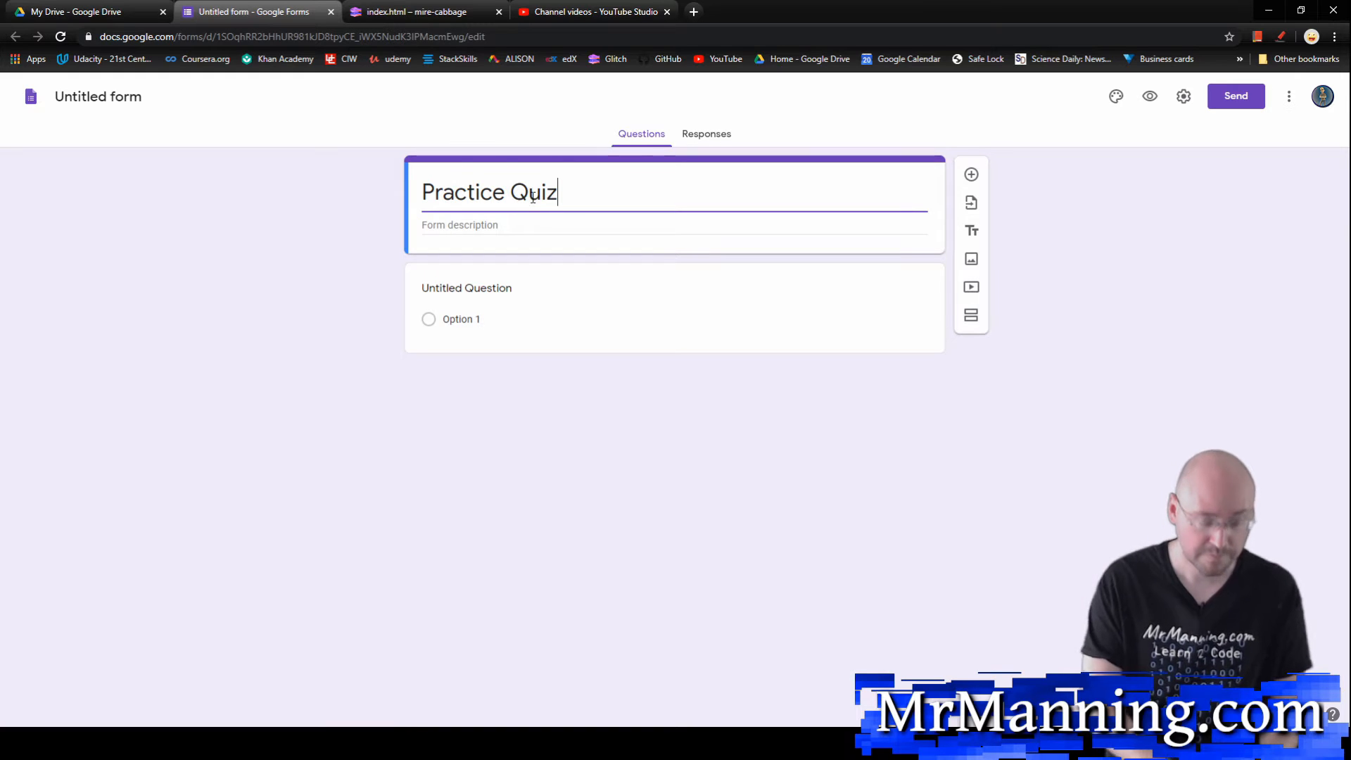
click(550, 285)
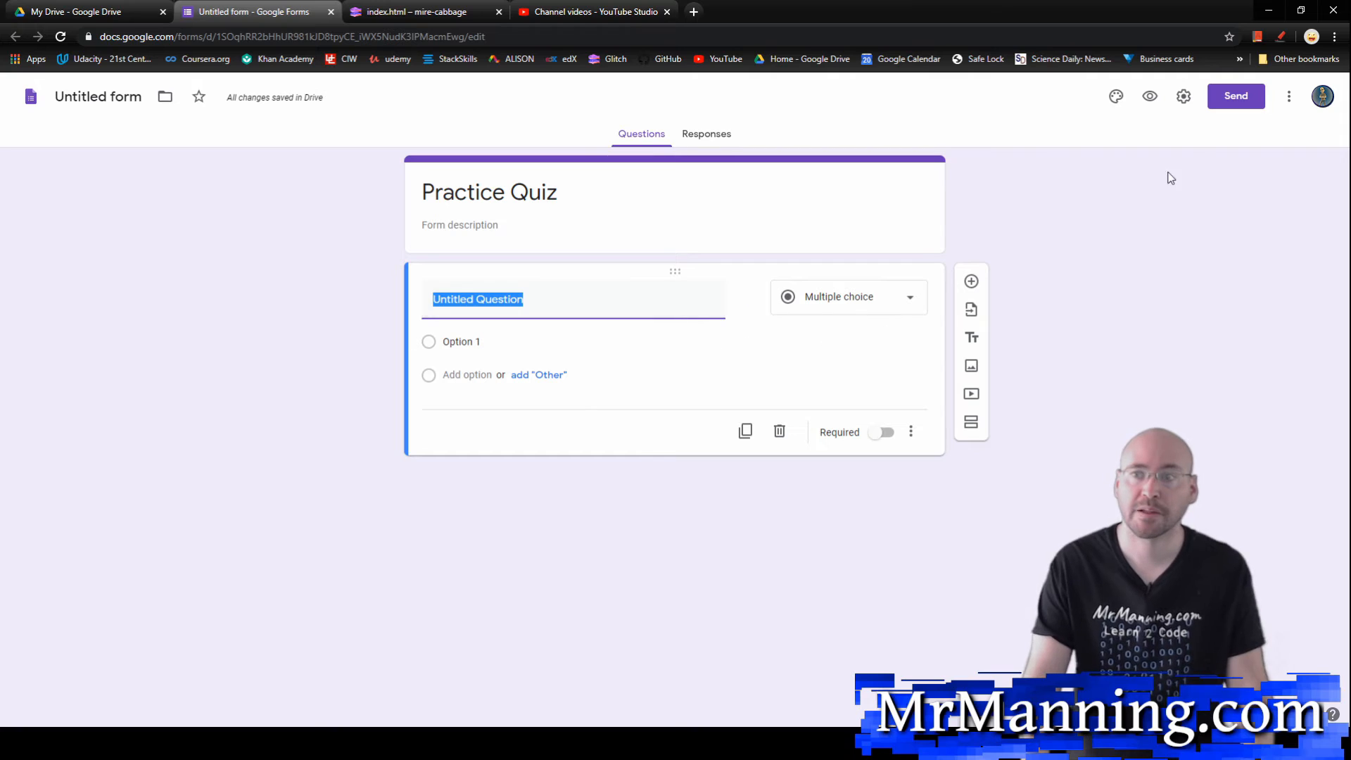
Step: Open the form's settings and enable Shuffle question order among the presentation options
click(1287, 100)
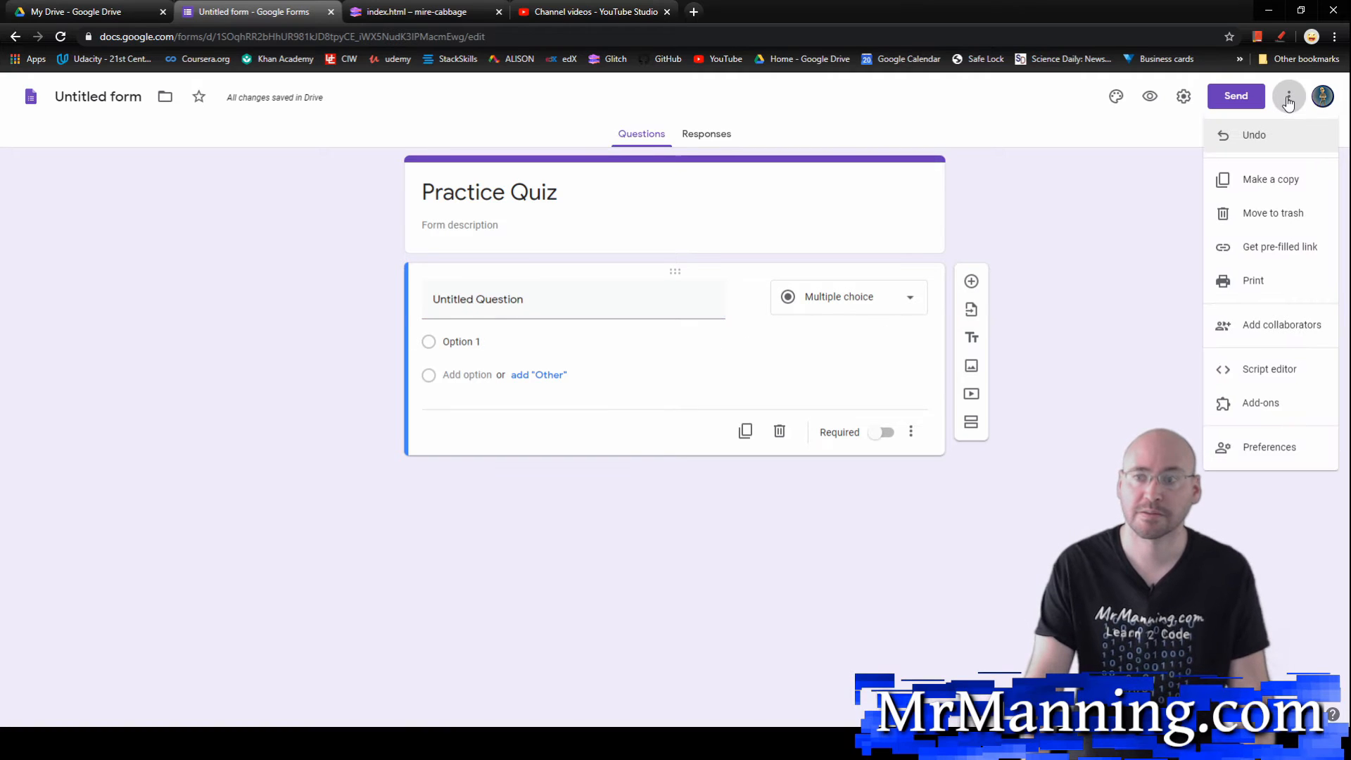
click(1185, 98)
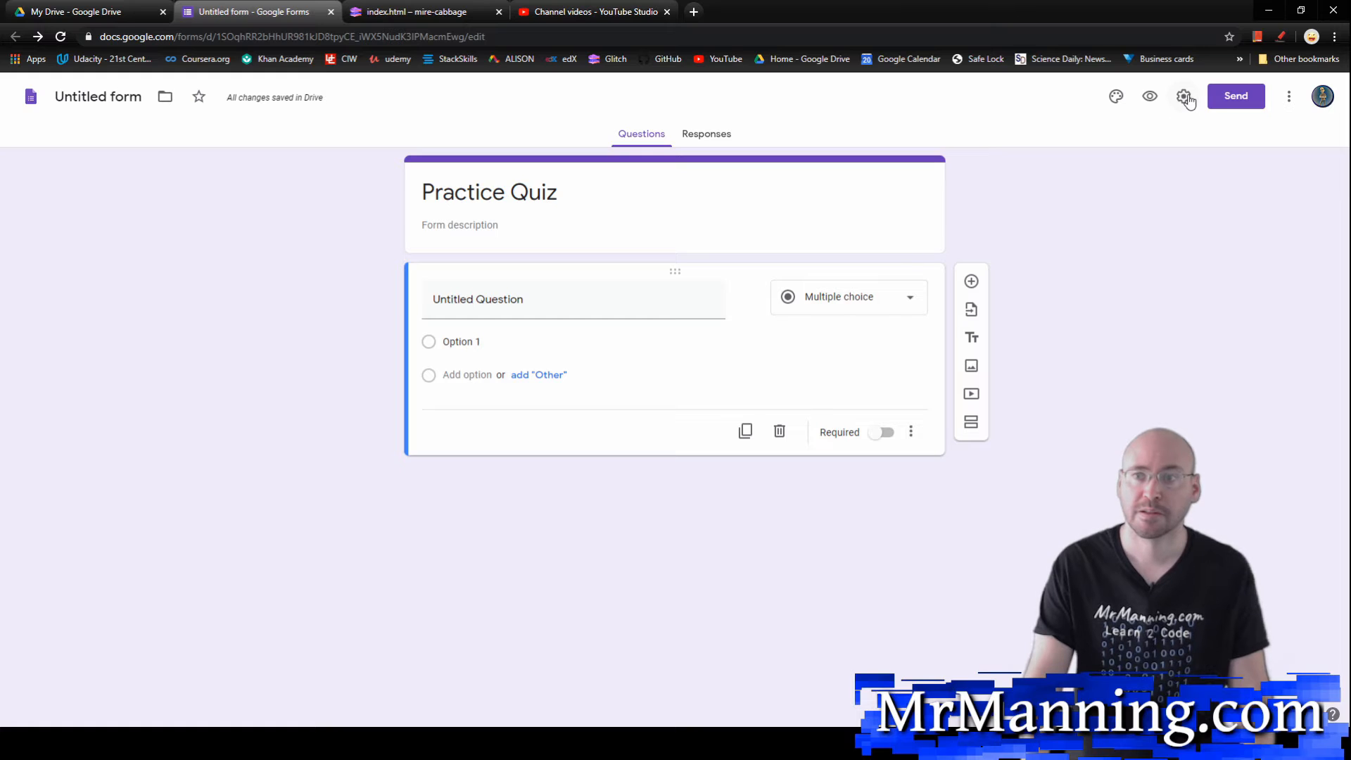
click(1186, 98)
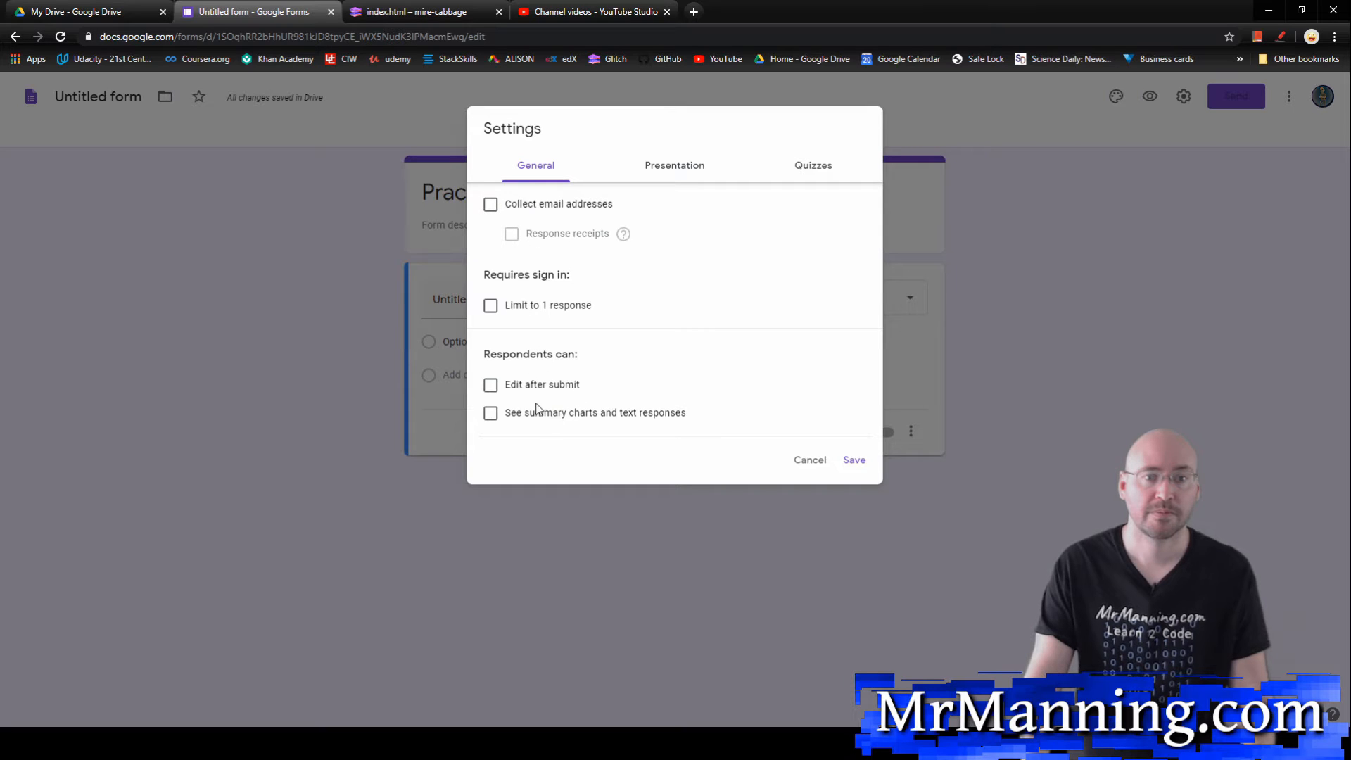
click(678, 171)
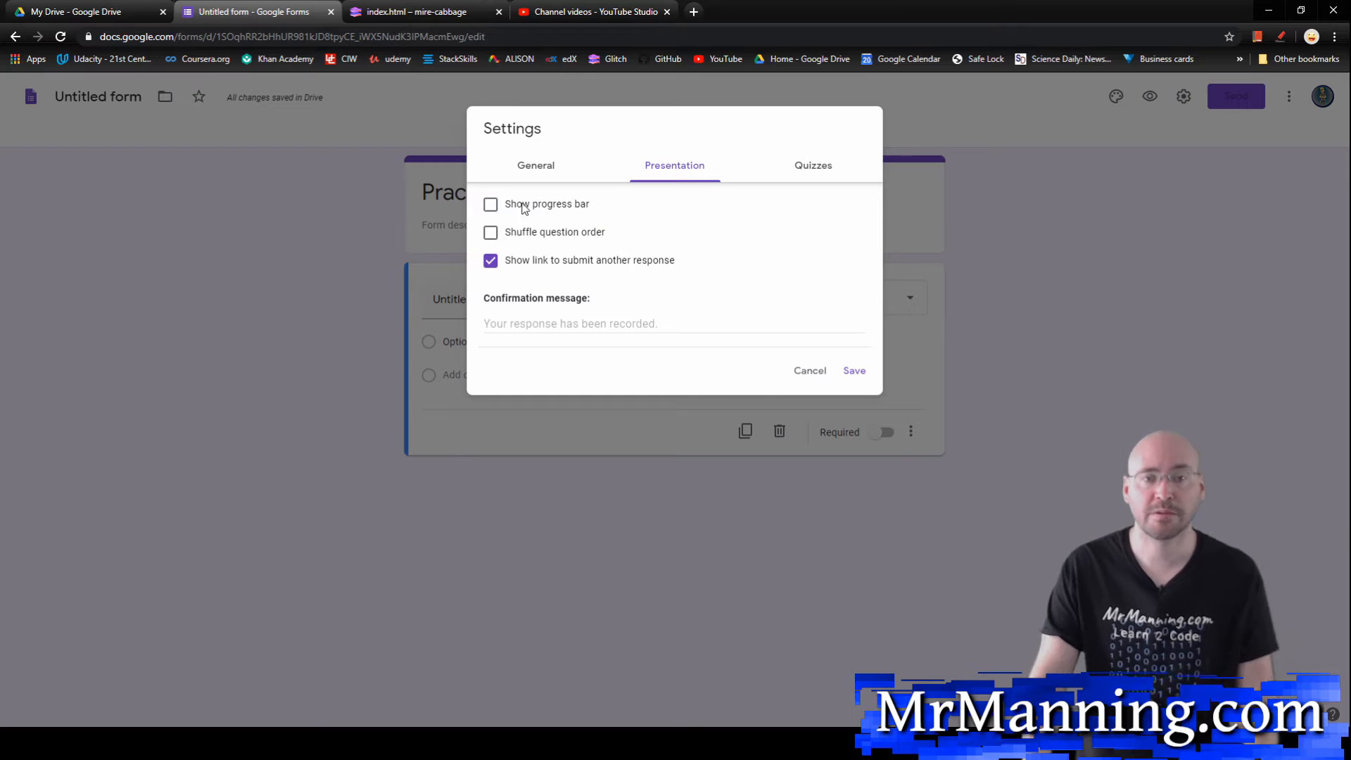
click(536, 232)
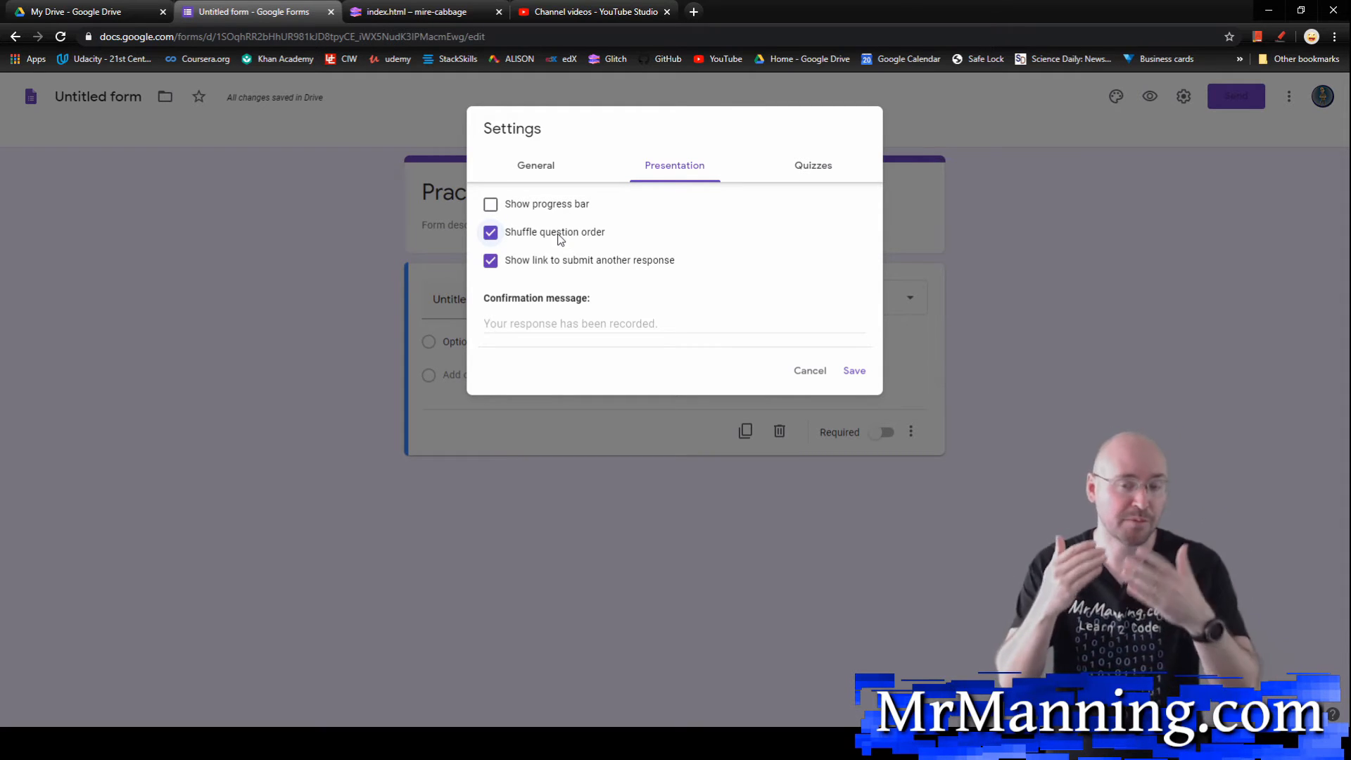
Step: Make the form a quiz, stop respondents from seeing correct answers, and save the settings
click(829, 173)
click(506, 207)
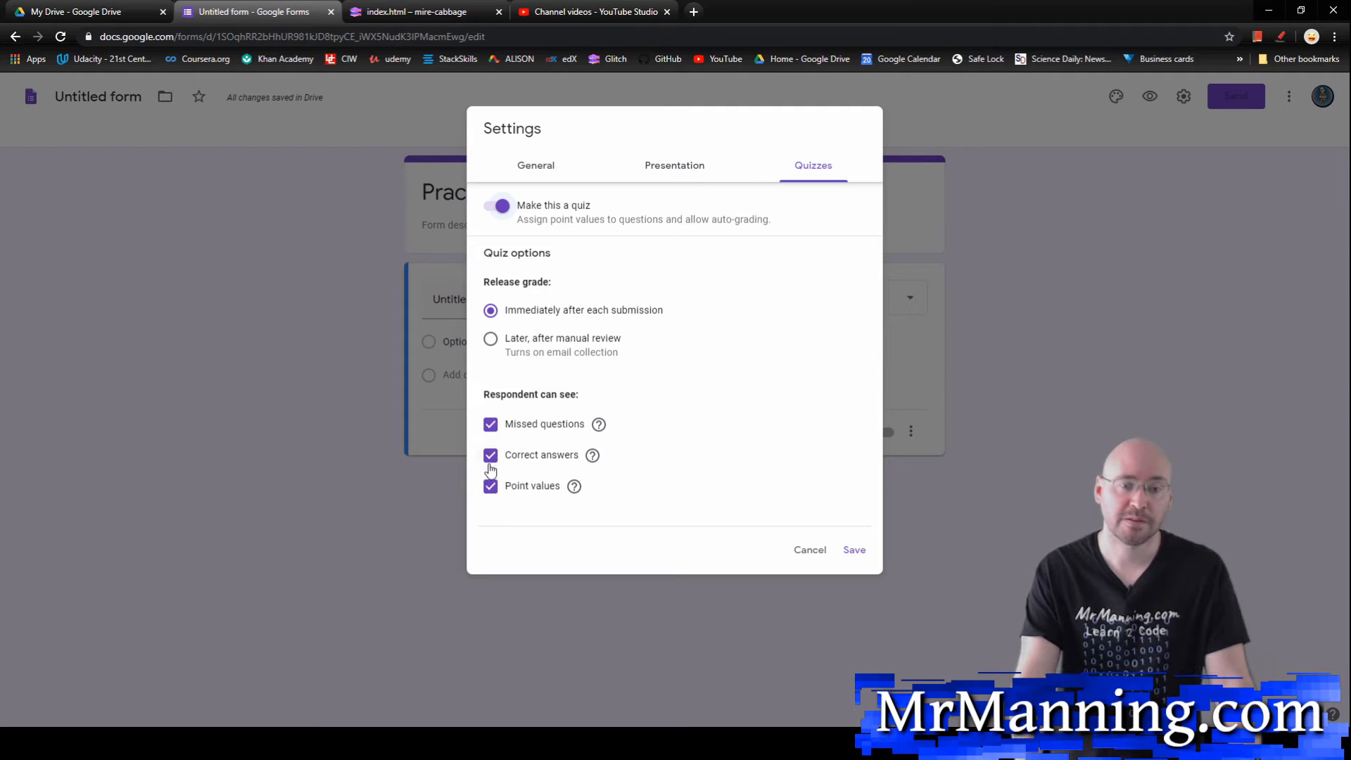
click(491, 456)
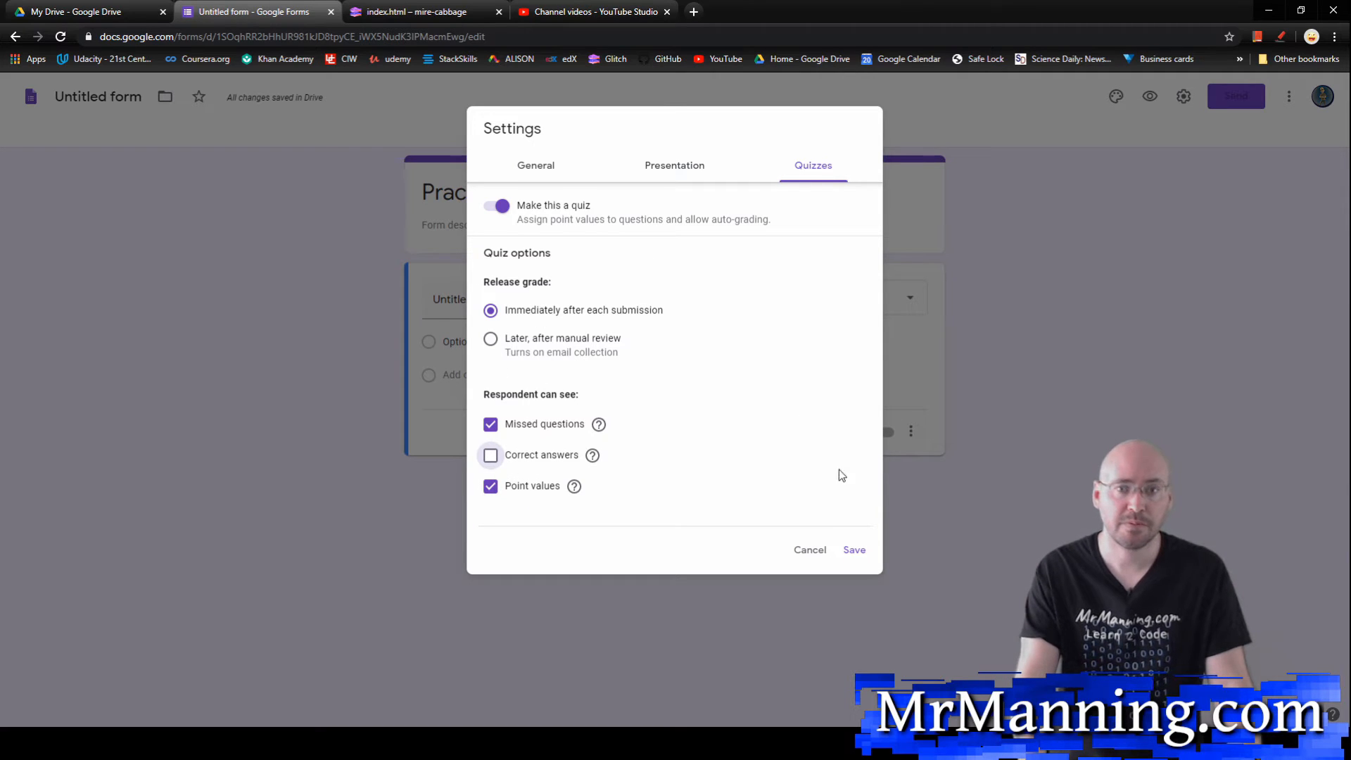
click(854, 549)
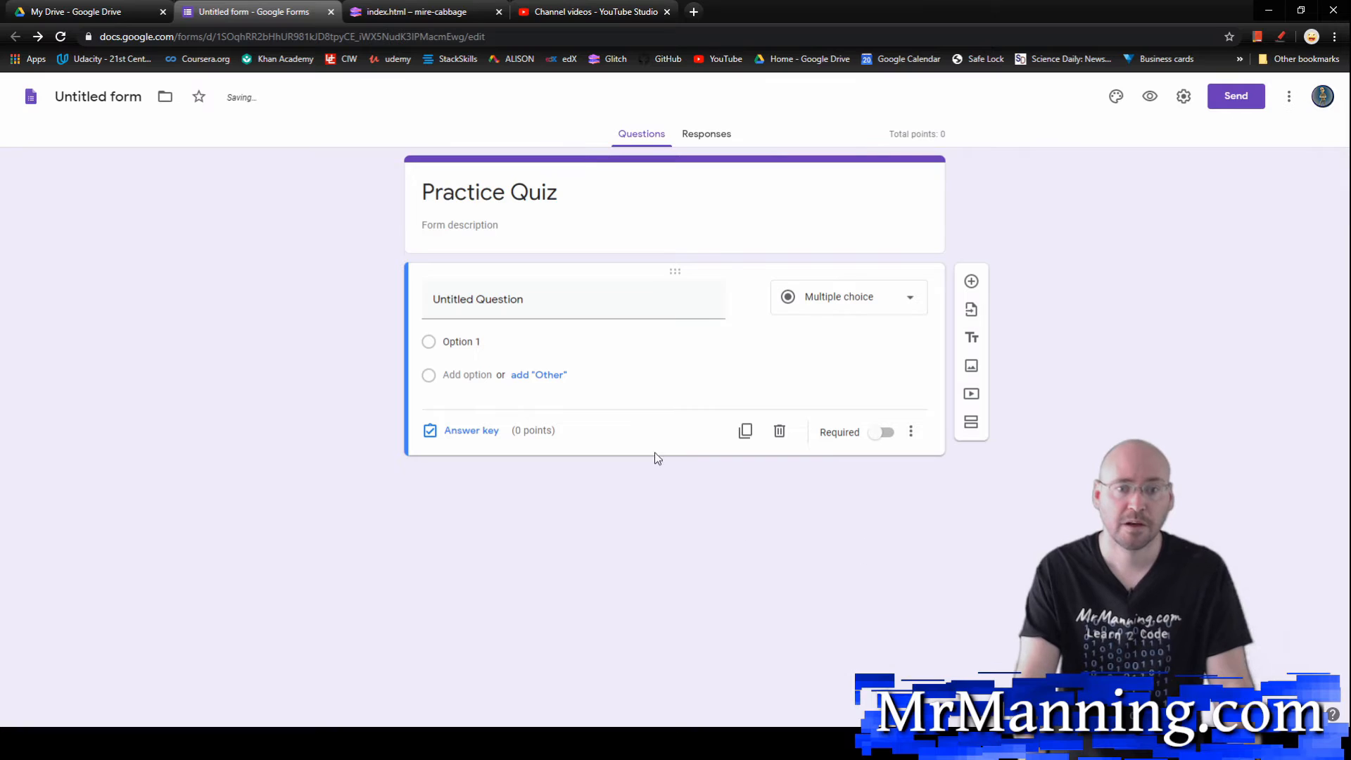
Step: Make the untitled multiple-choice question required and turn on Shuffle option order for it
click(881, 433)
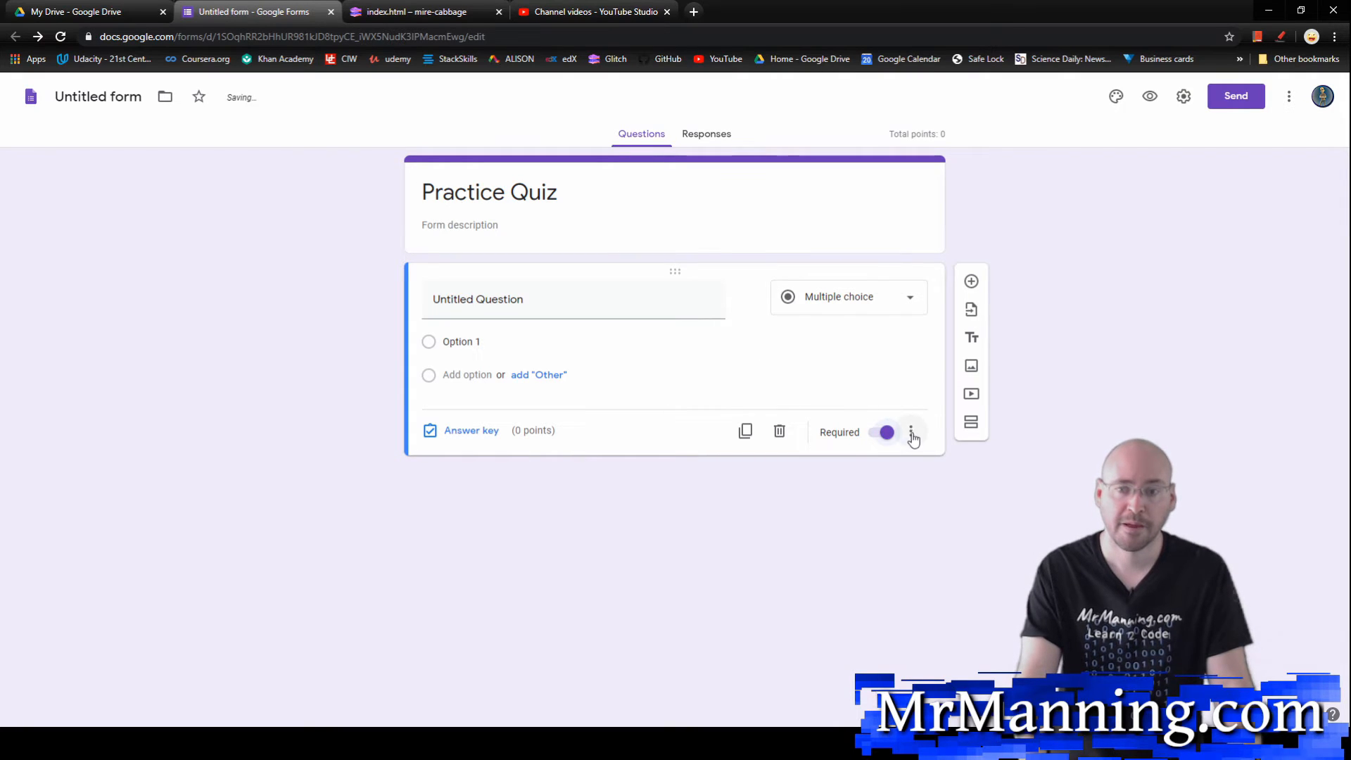
click(912, 435)
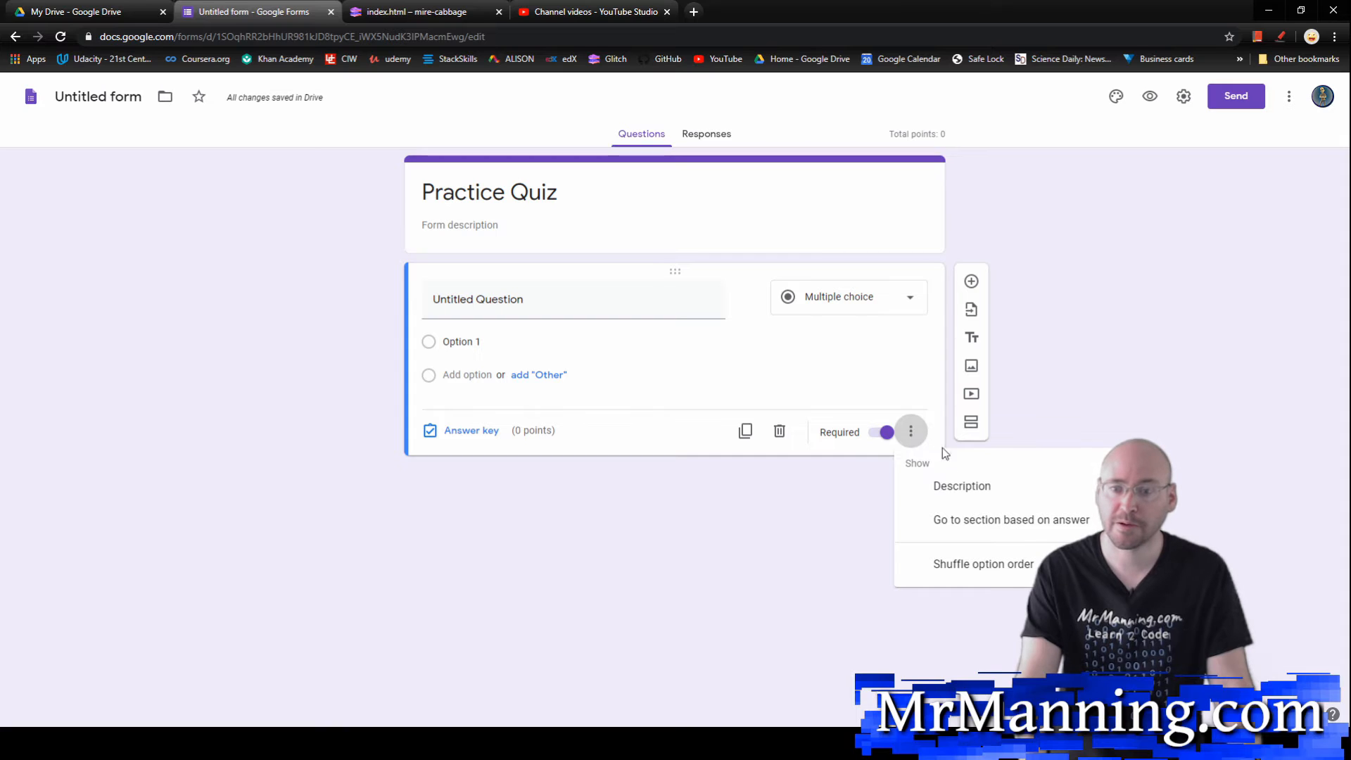
click(971, 565)
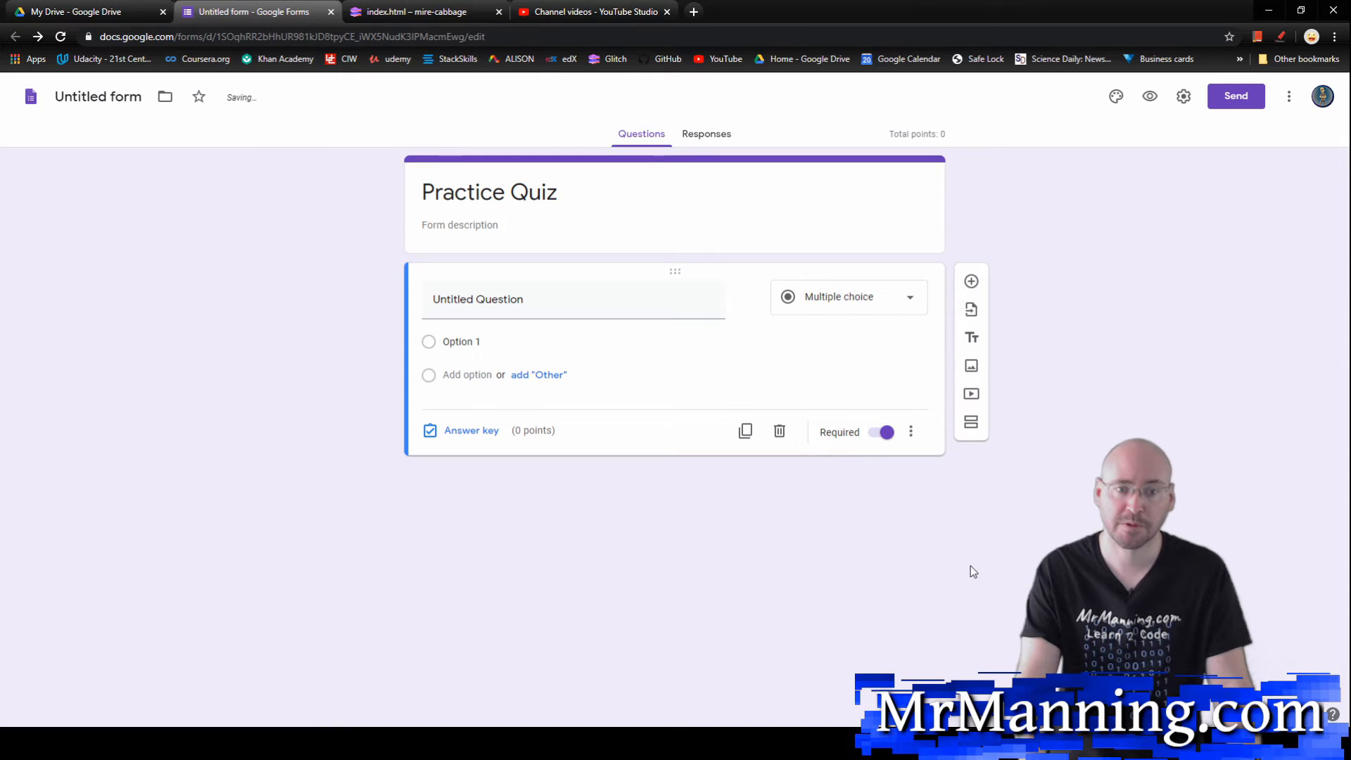
Step: Enter "2 + 2" as the multiple-choice question with the answer options 3, 4, 5 and 6
click(522, 310)
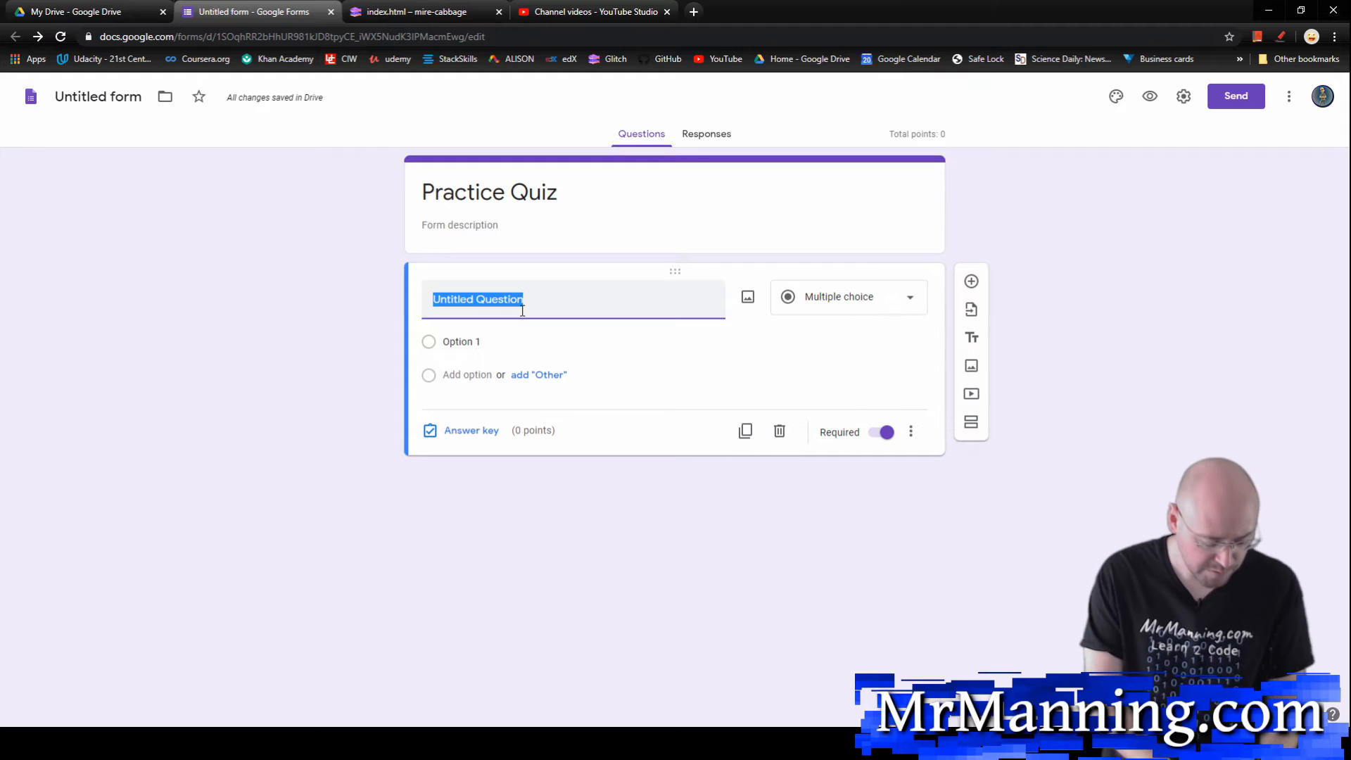
text(2 + 2)
click(500, 339)
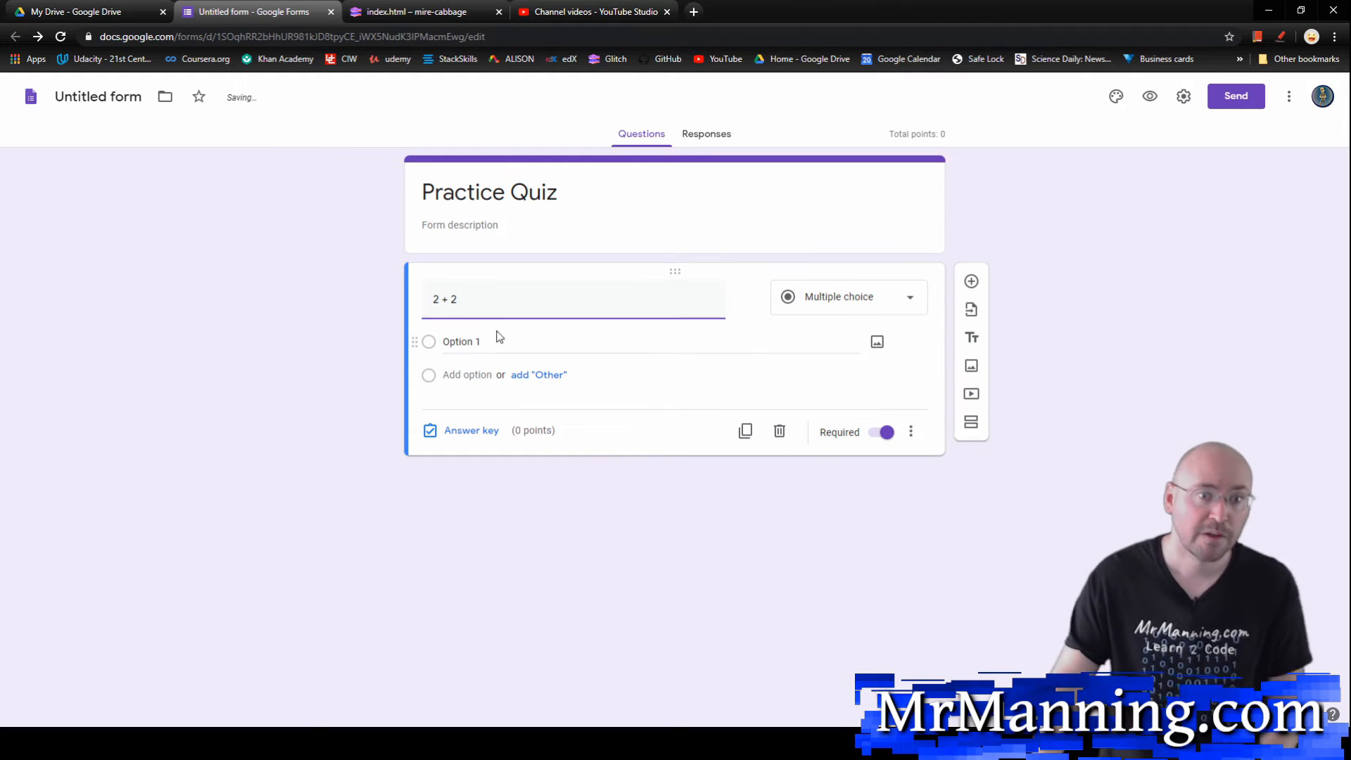
text(3)
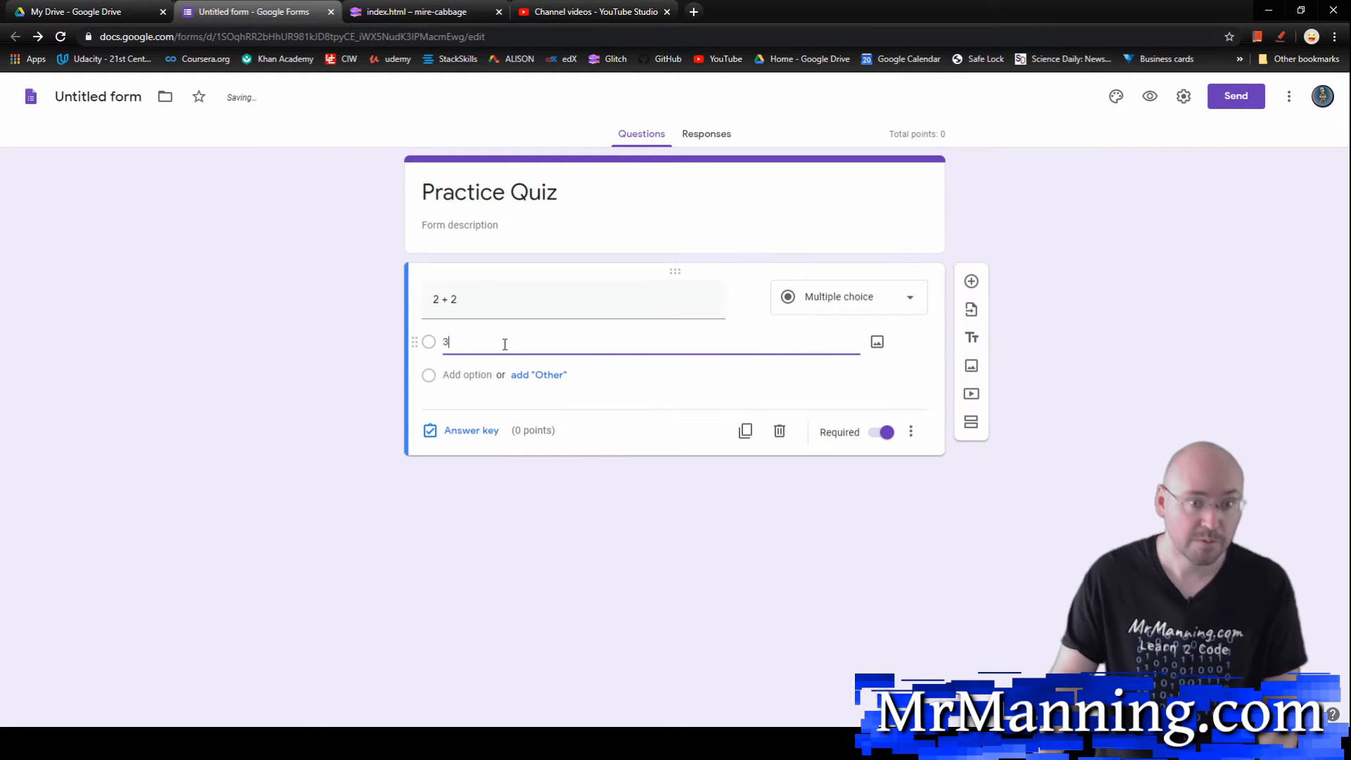
click(478, 373)
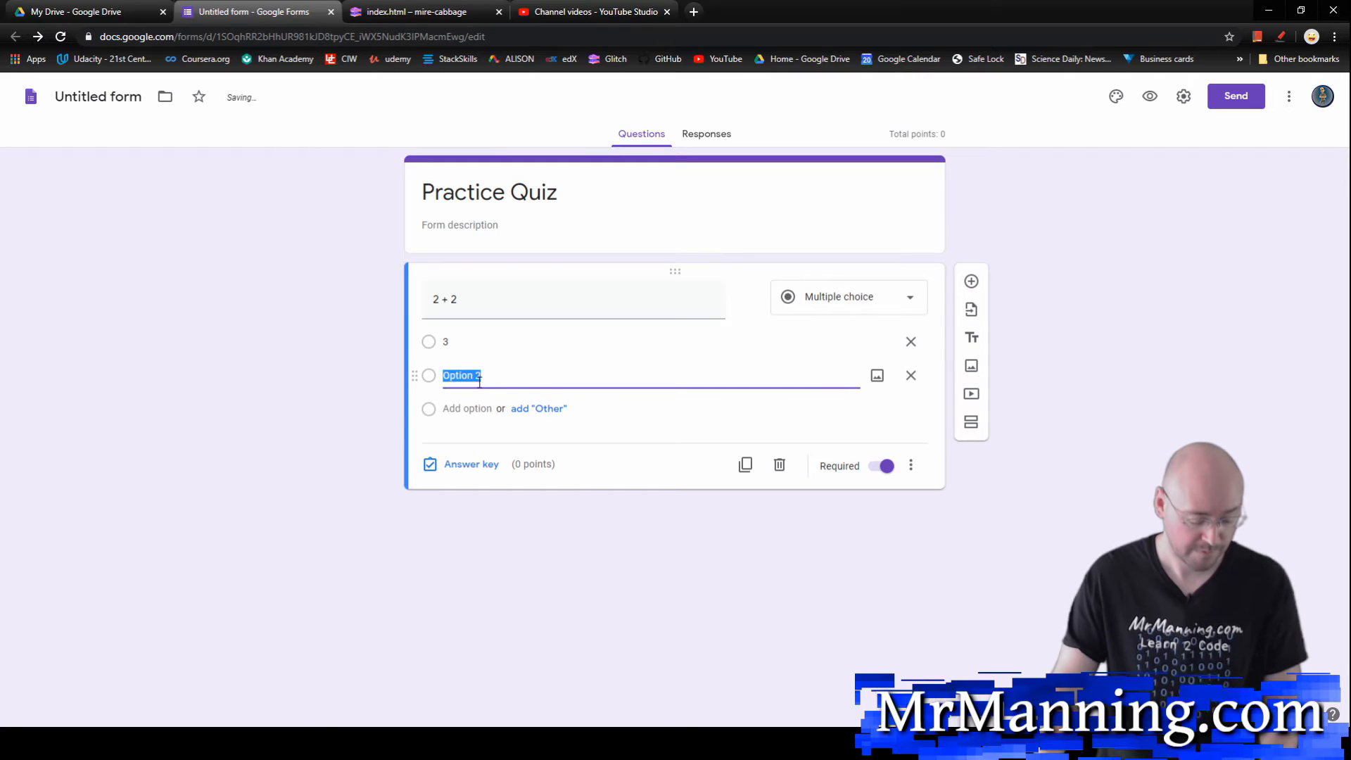
text(4)
click(477, 408)
text(5)
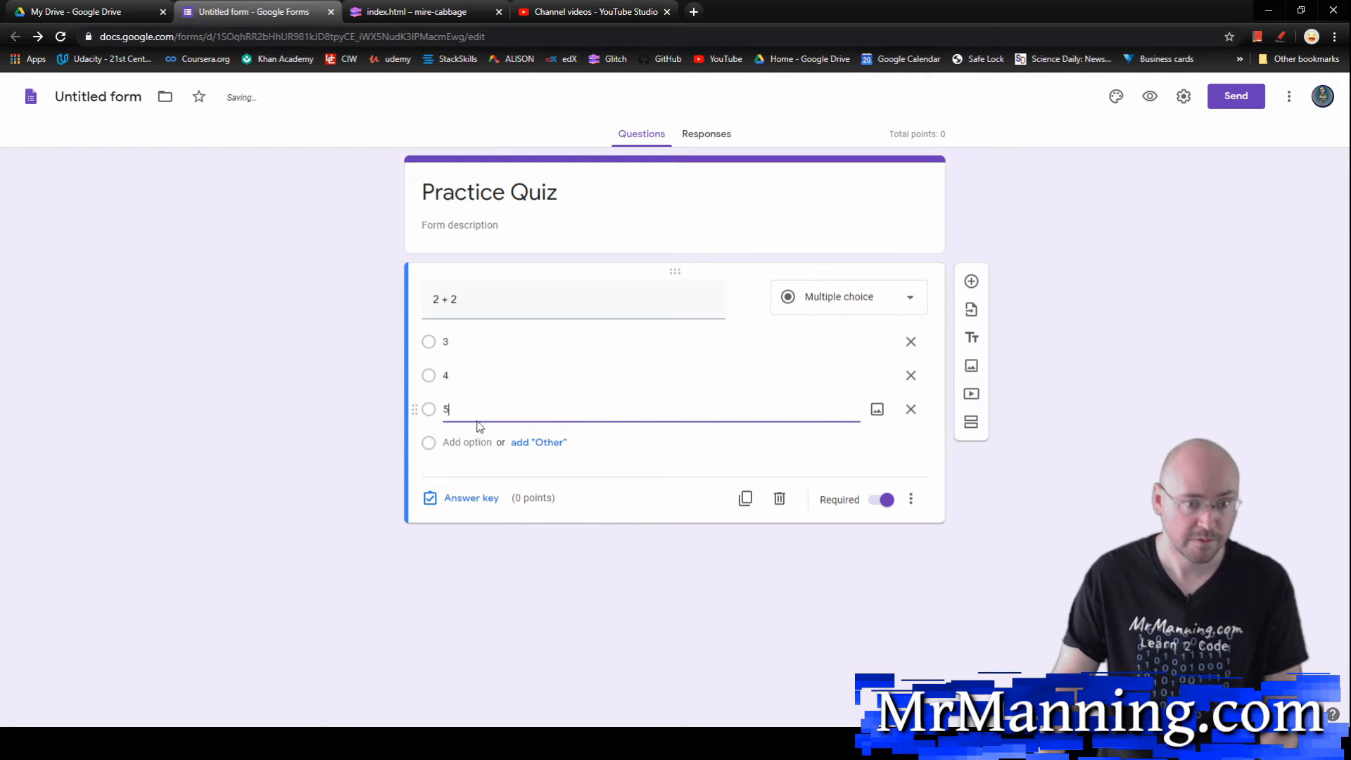
click(477, 442)
text(6)
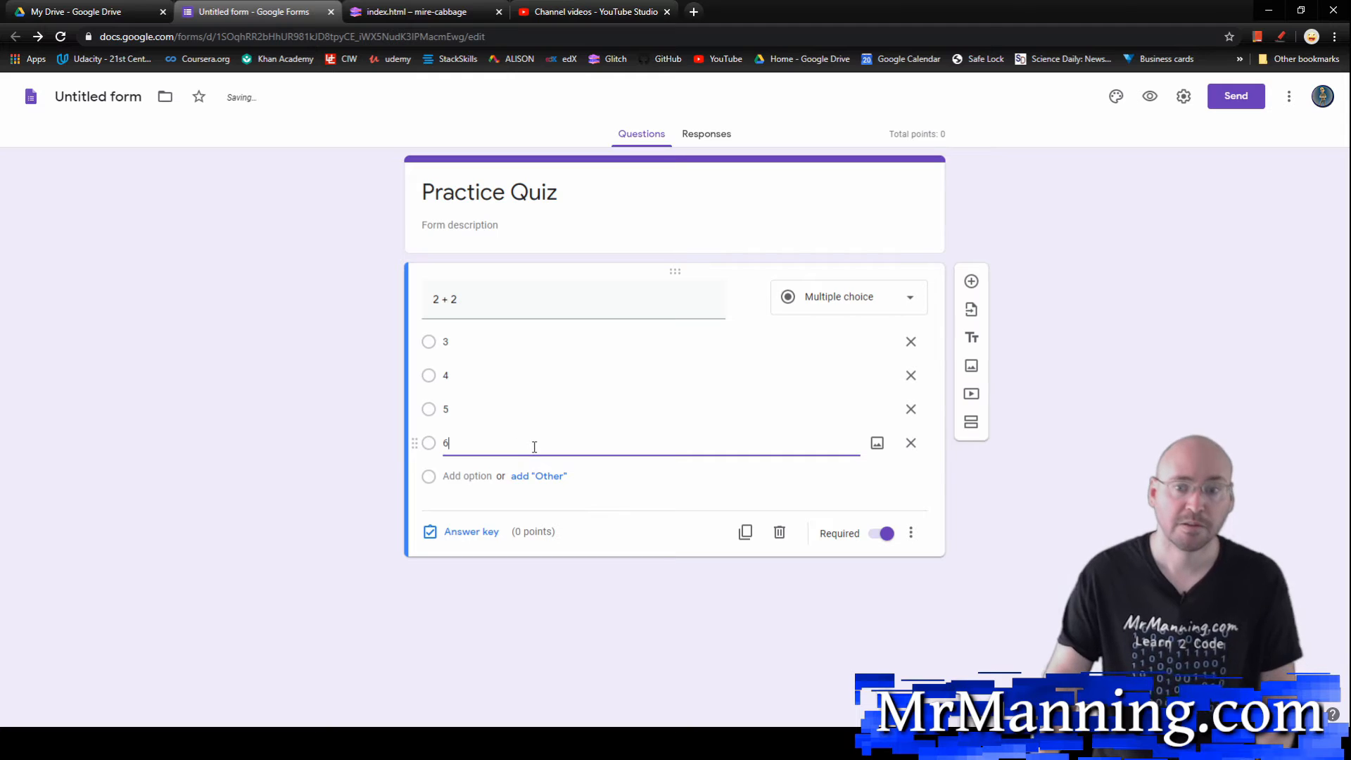
Step: Mark 4 as the correct answer in the question's answer key, viewing the feedback options without adding any feedback
click(489, 531)
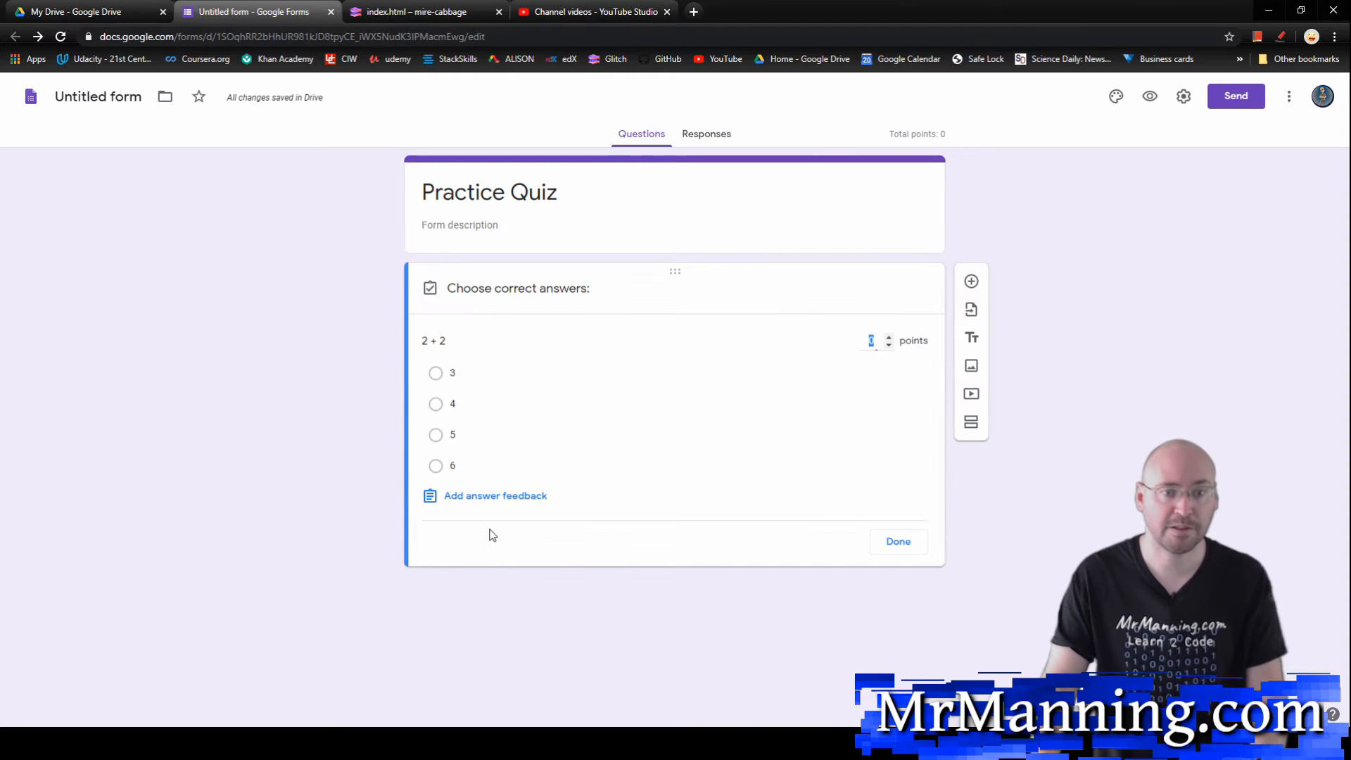
click(435, 406)
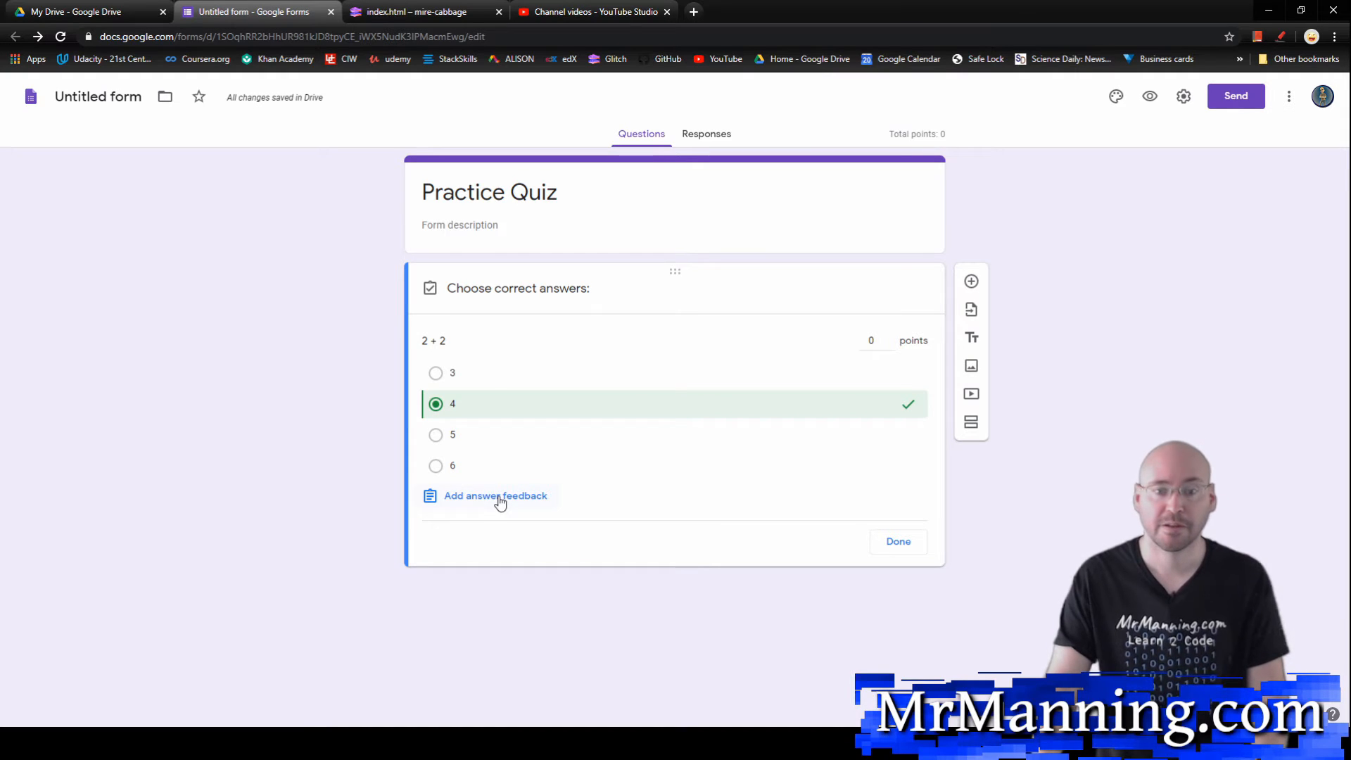
click(469, 495)
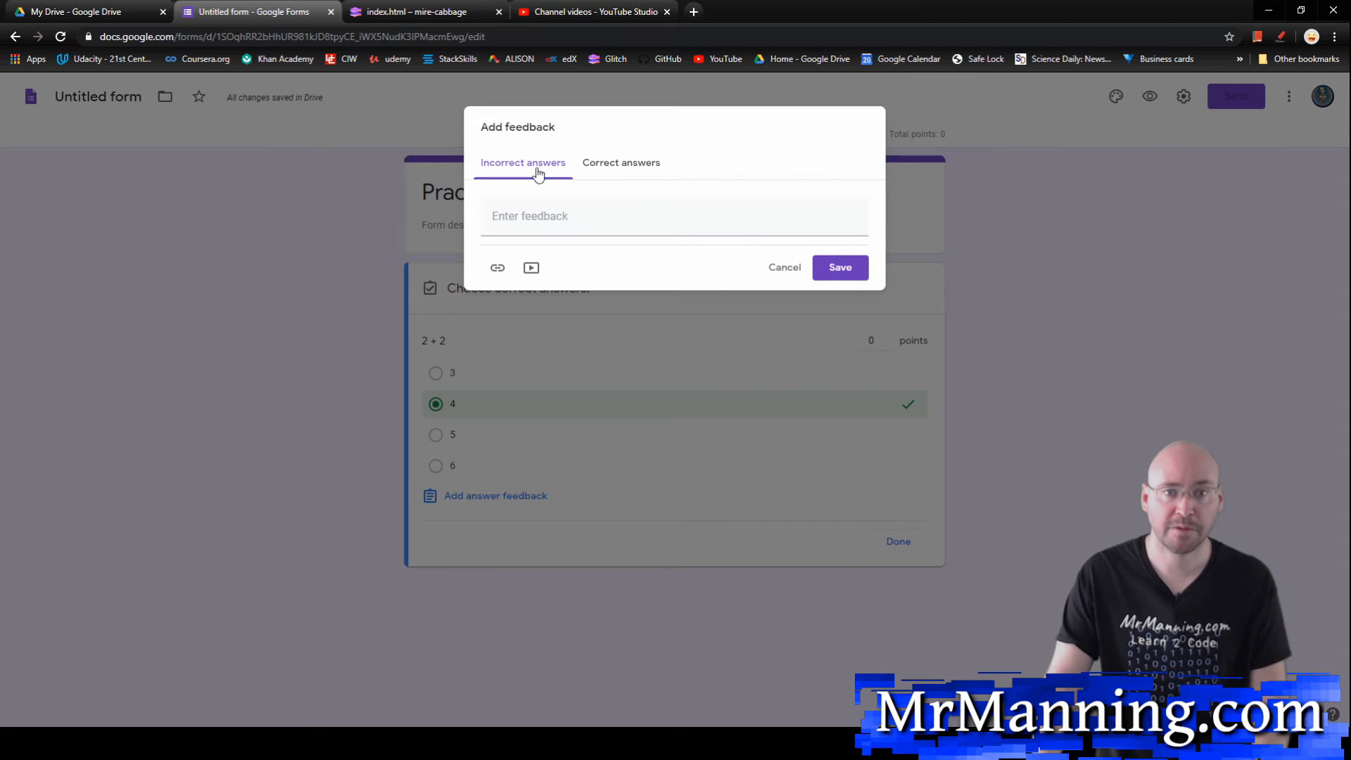
click(625, 162)
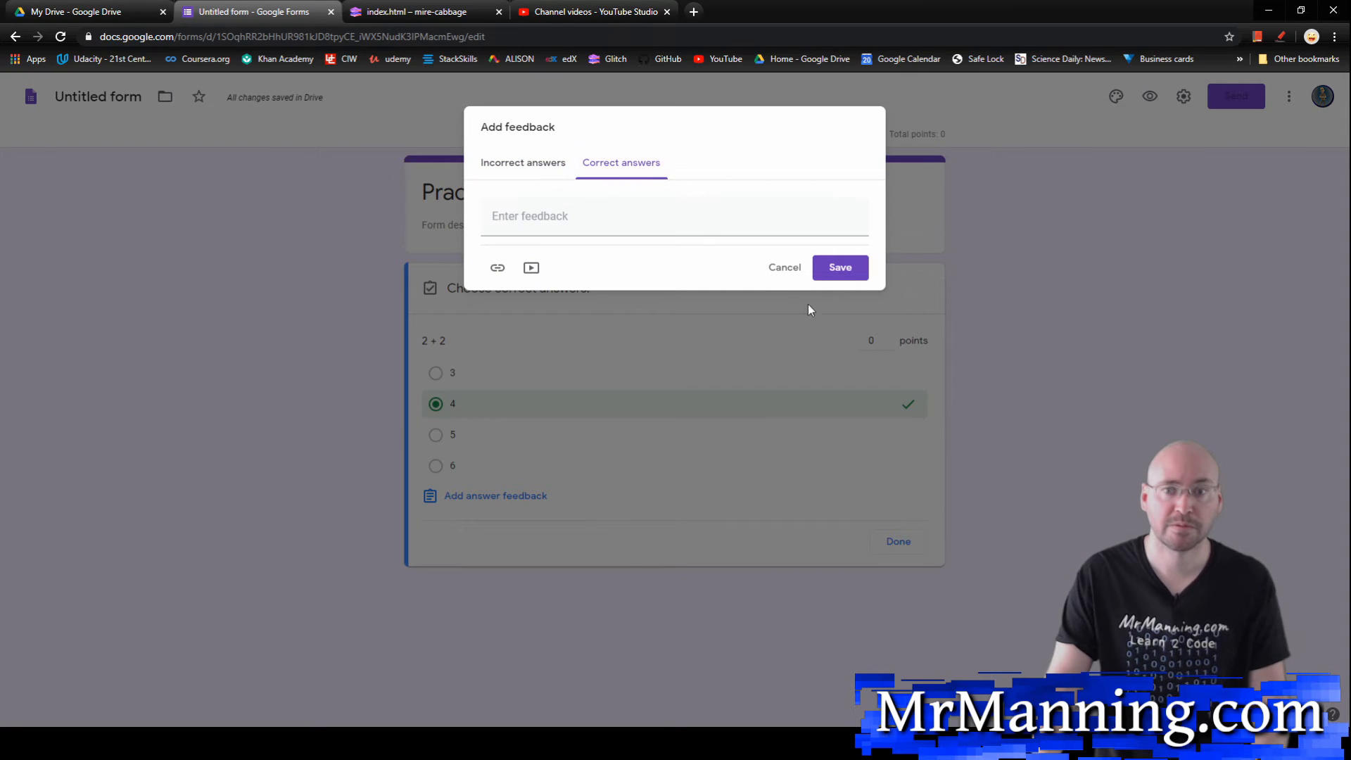
click(781, 269)
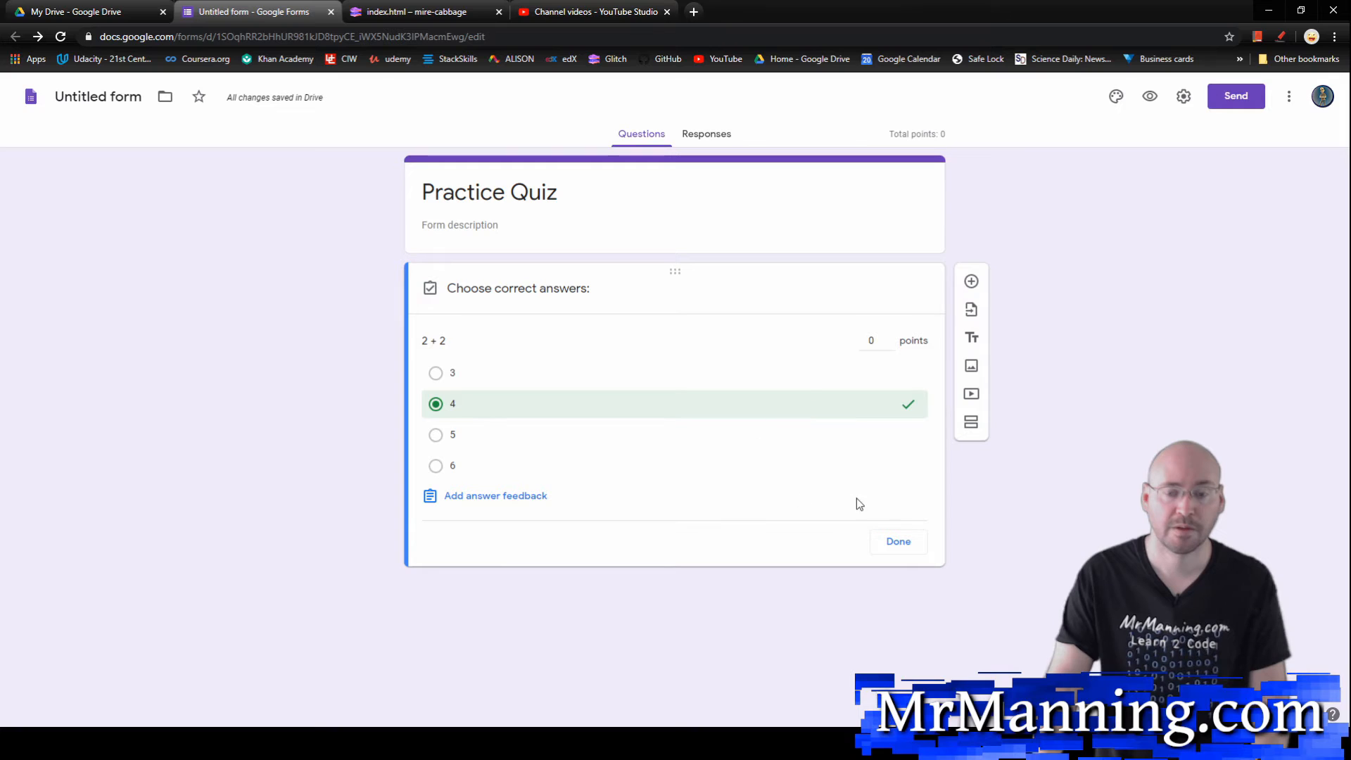
click(895, 541)
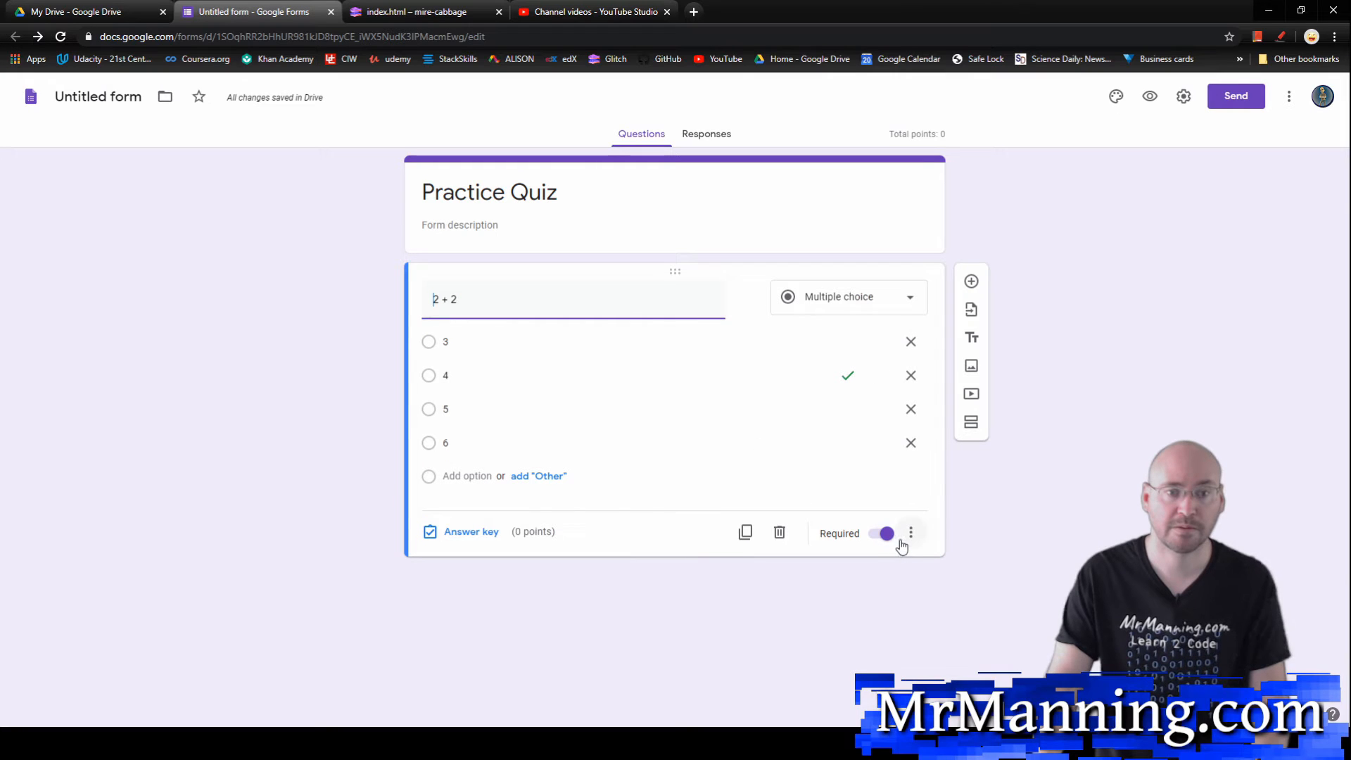
Step: Set the "2 + 2" question to be worth 1 point and check that its option order is shuffled
click(483, 533)
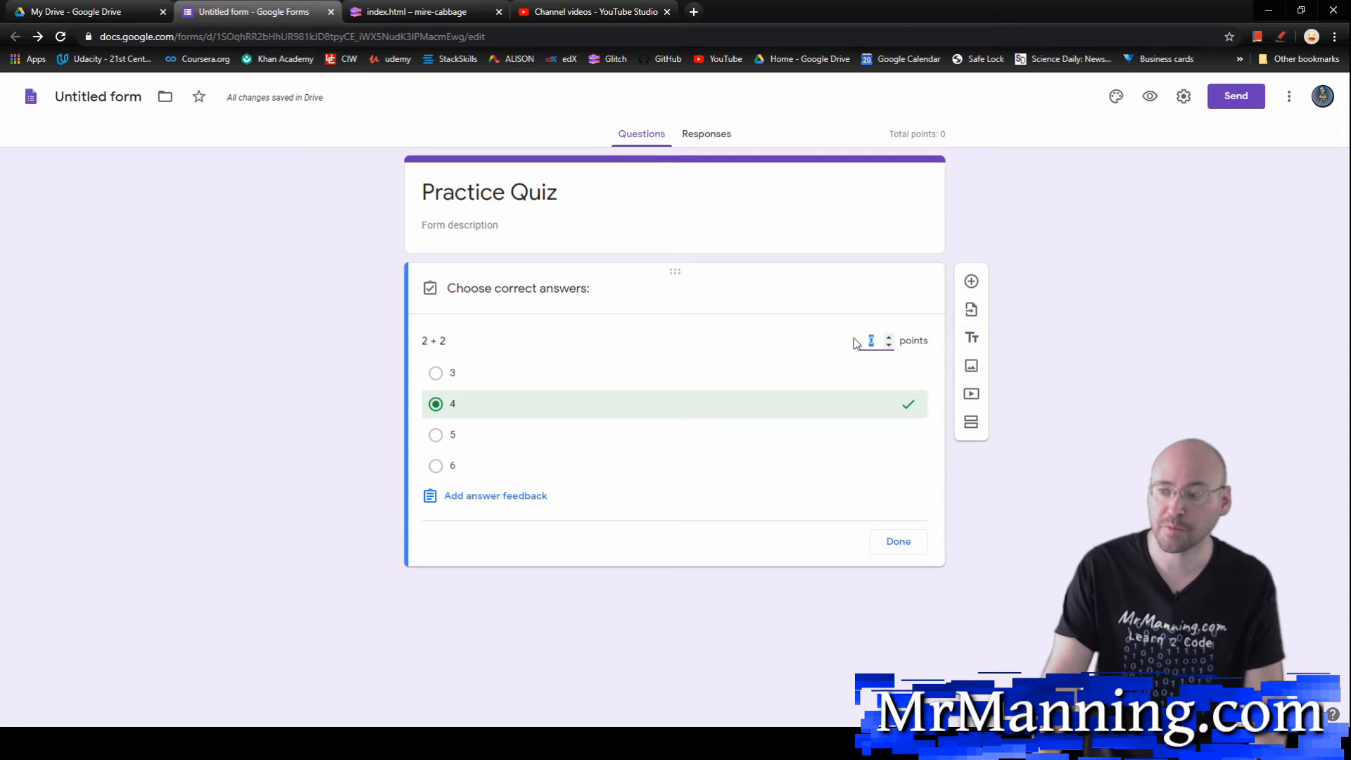
text(1)
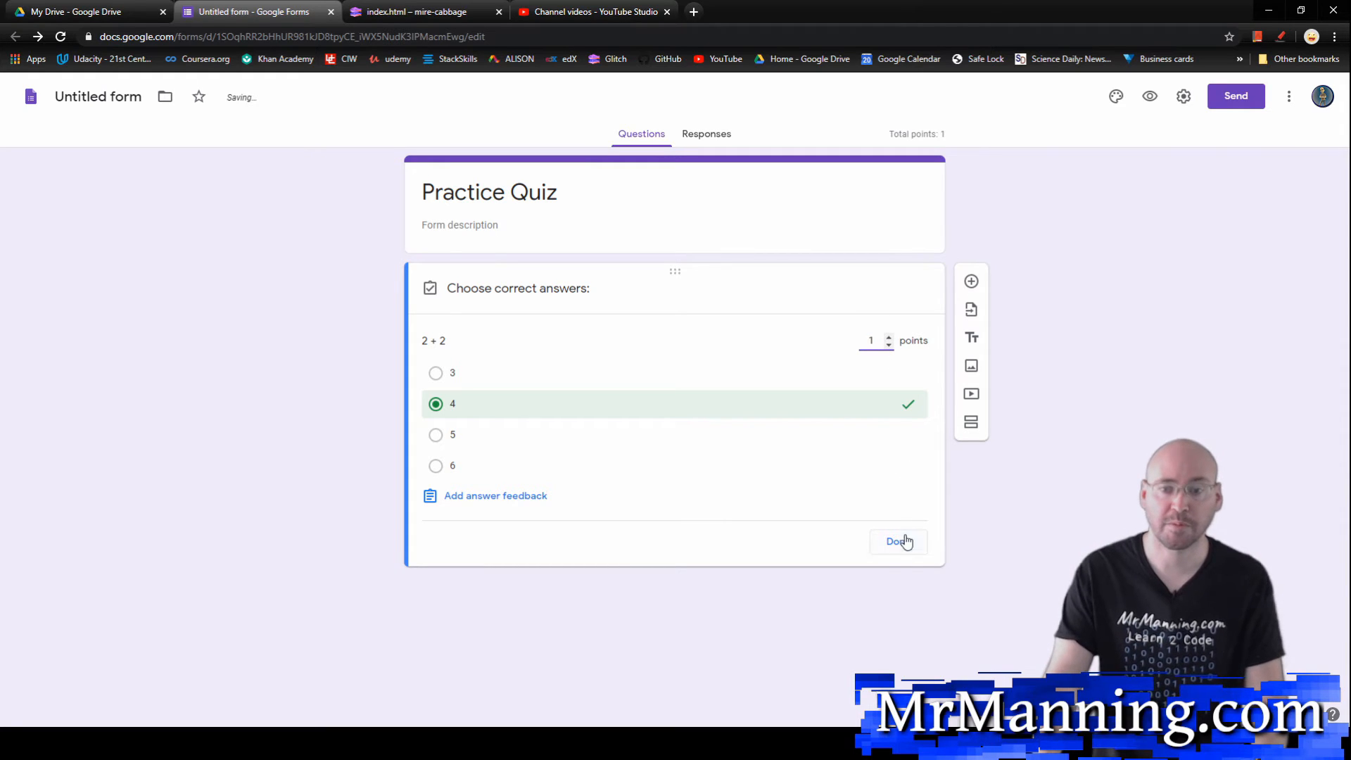
click(898, 541)
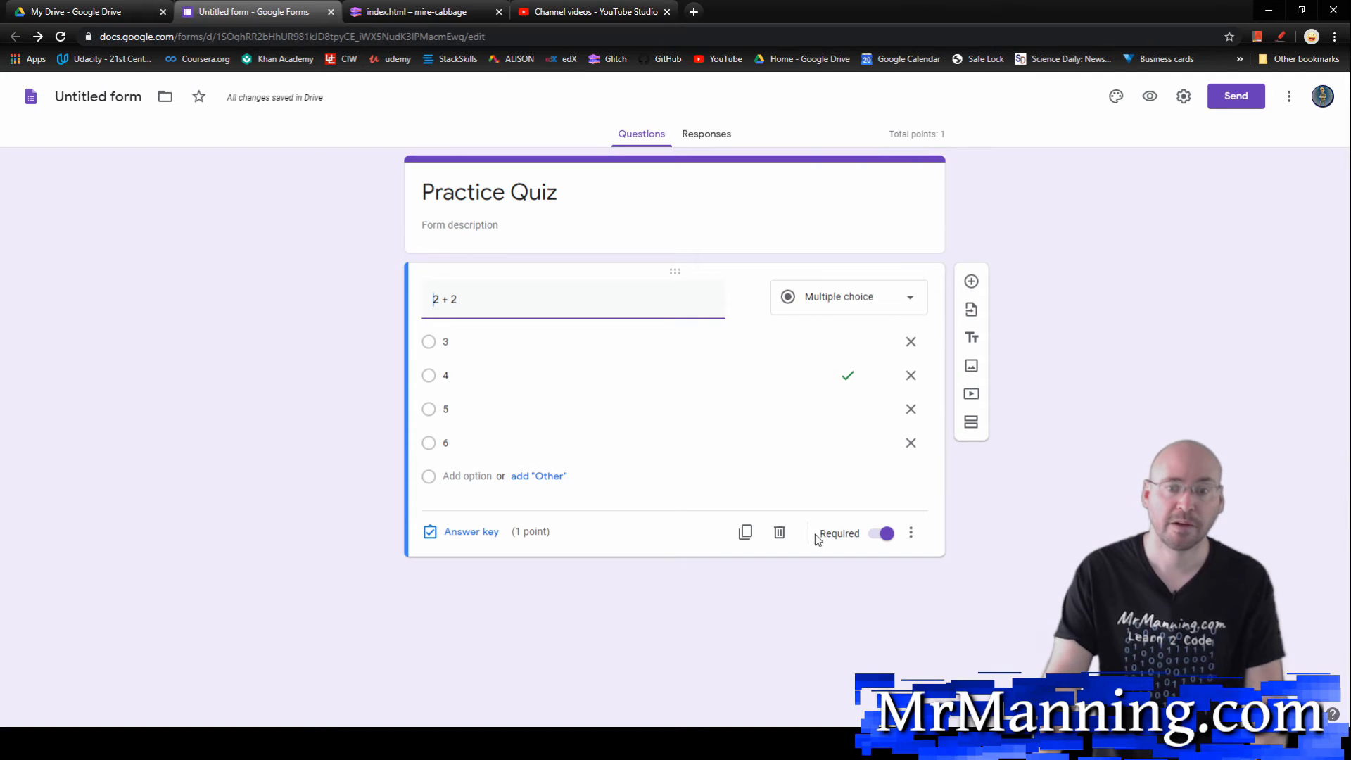
click(912, 534)
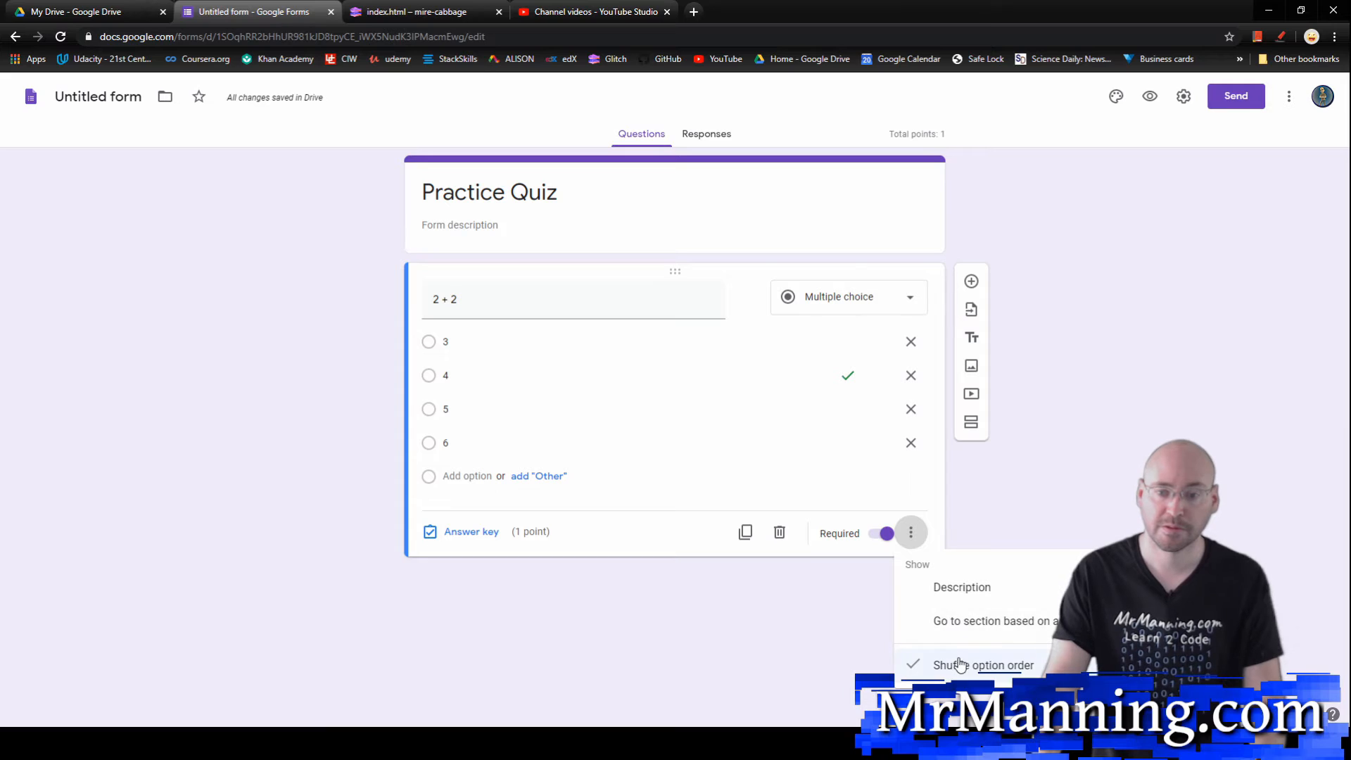
click(844, 567)
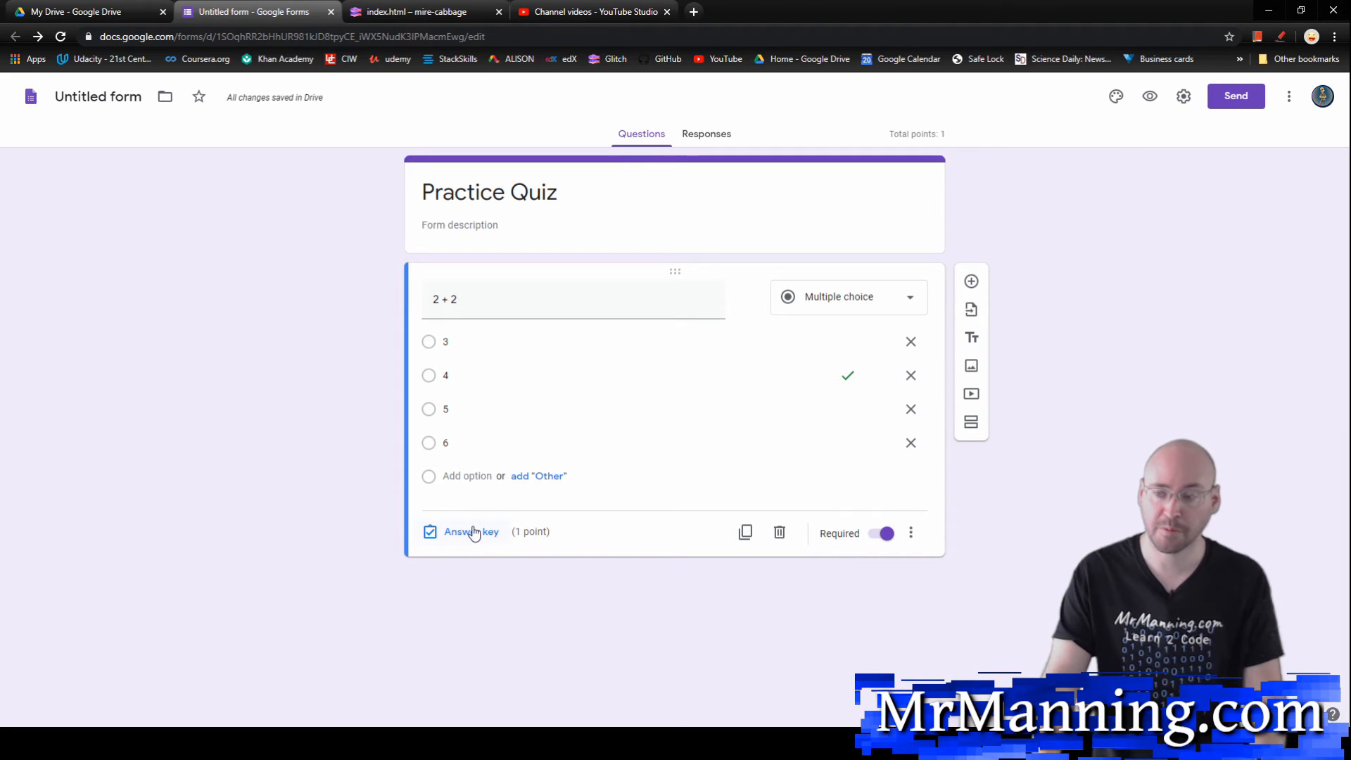
Step: Duplicate the "2 + 2" question and change the copy's question text to "2 + 3"
click(746, 532)
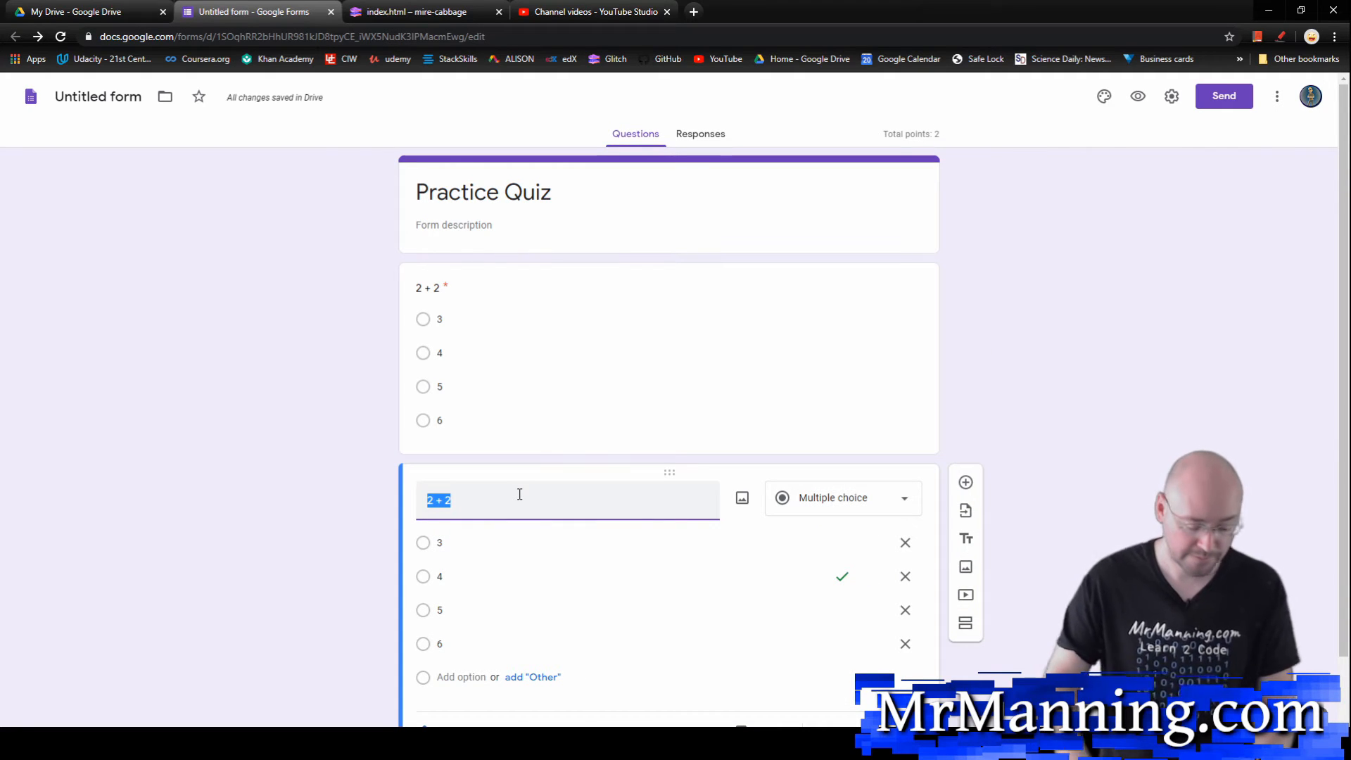
key(Left)
key(Right)
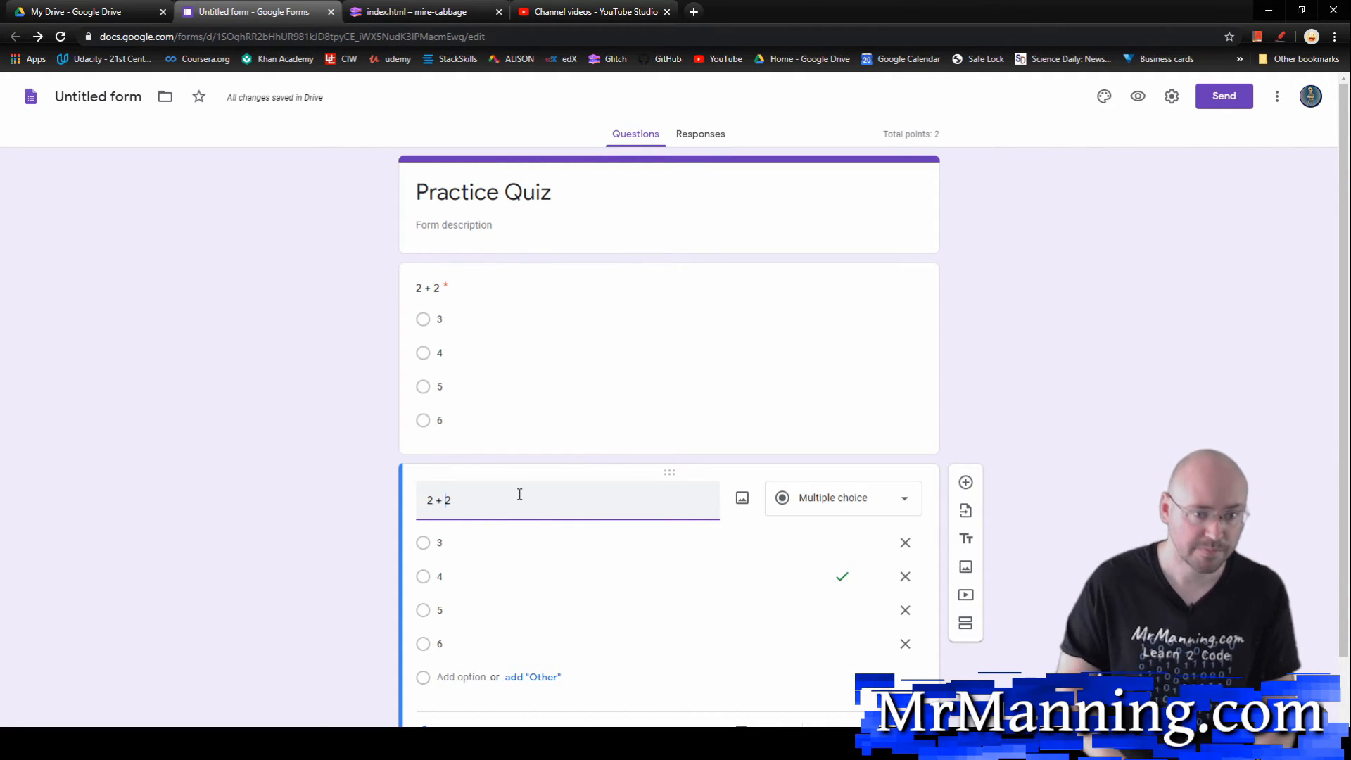
key(BackSpace)
text(3)
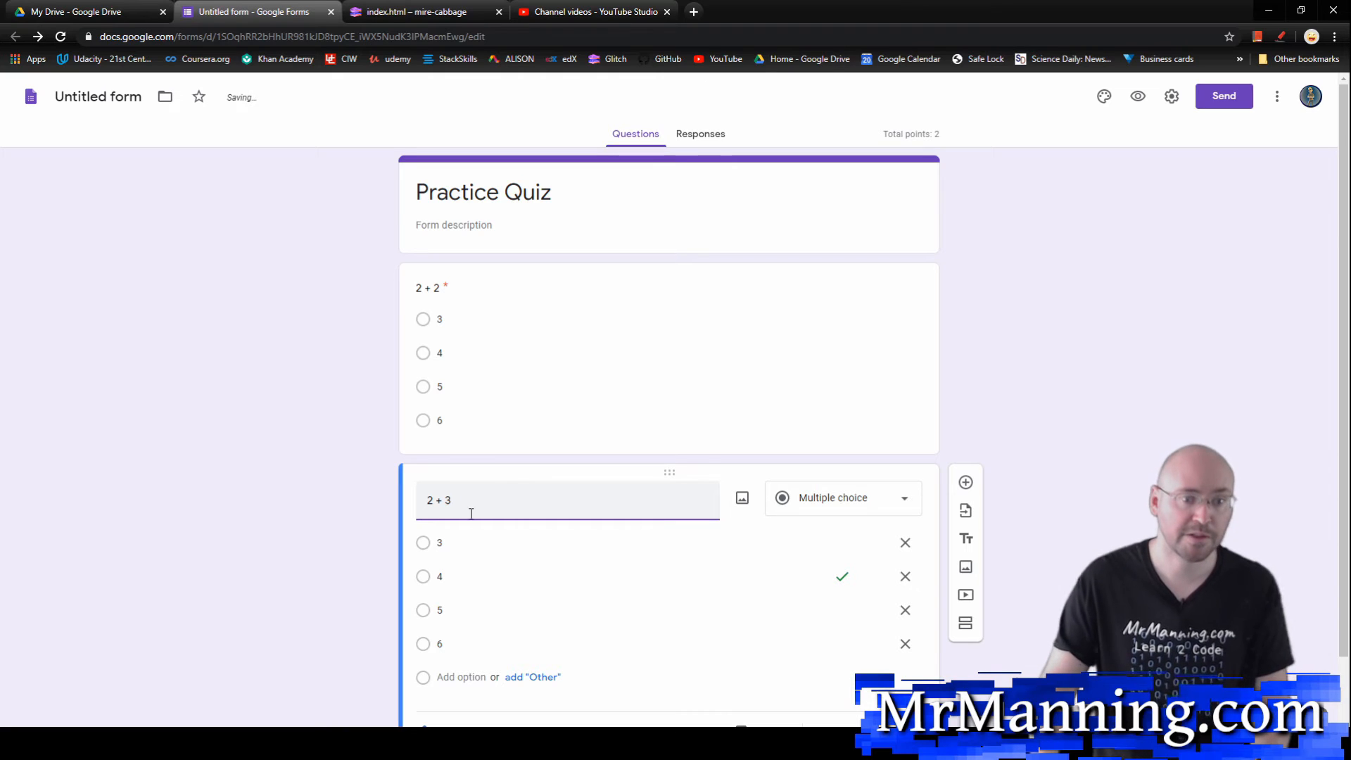
Step: Mark 5 instead of 4 as the correct answer in the answer key of the "2 + 3" question
scroll(471, 549, down, 1)
click(463, 657)
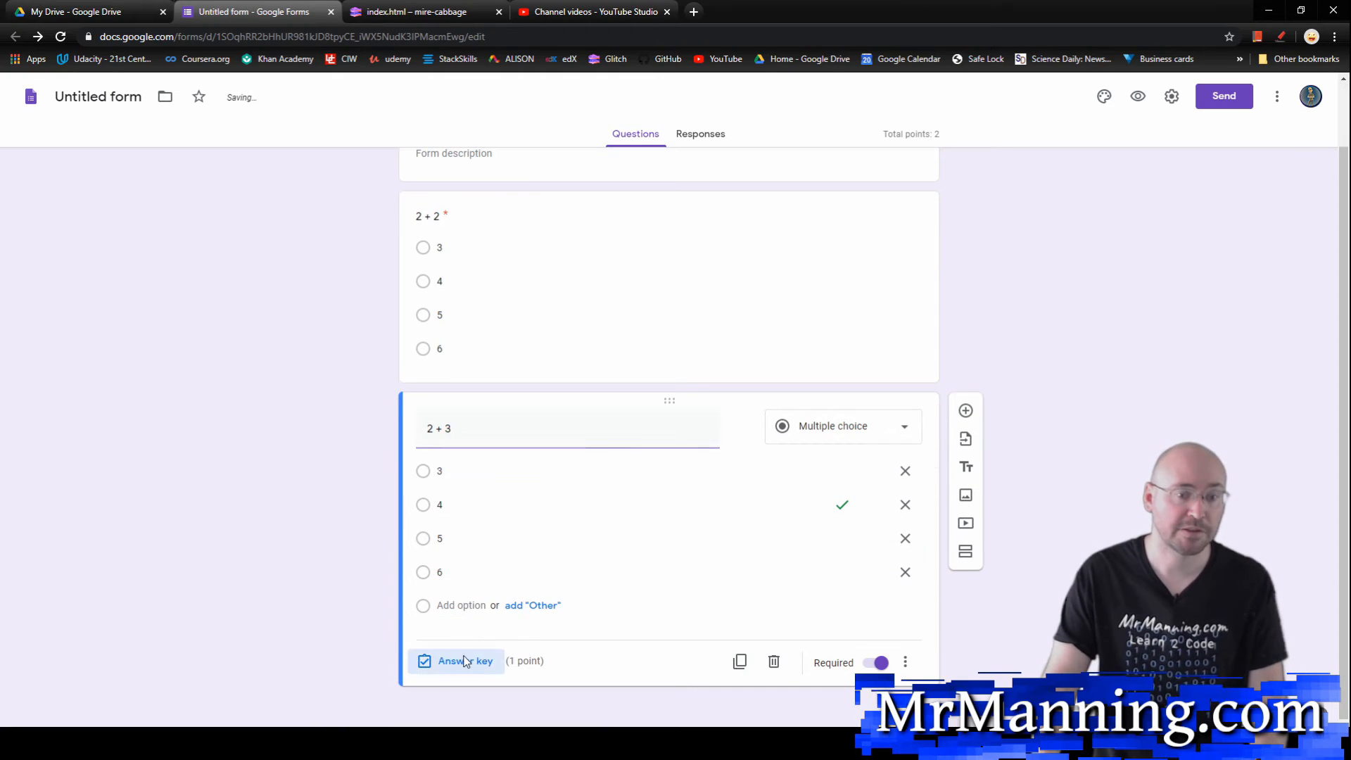
click(428, 564)
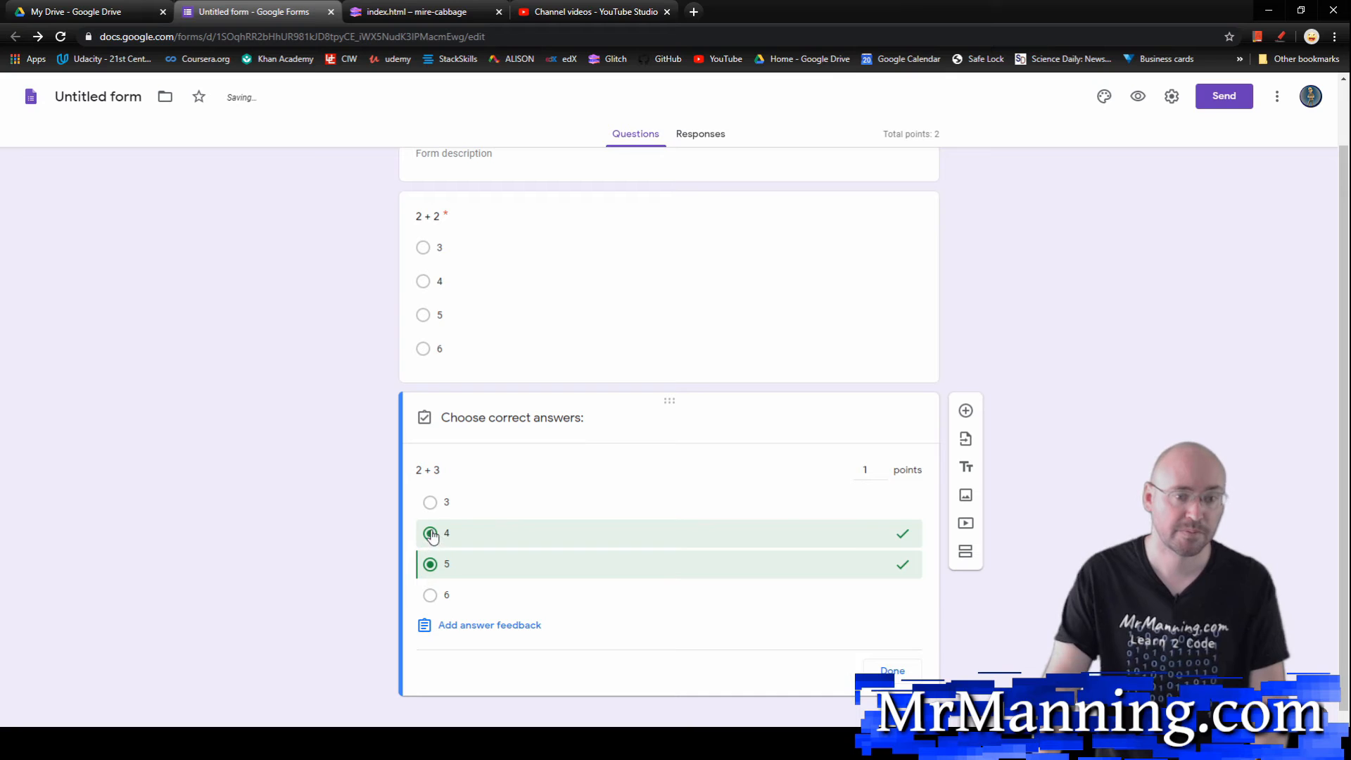
click(430, 533)
click(892, 671)
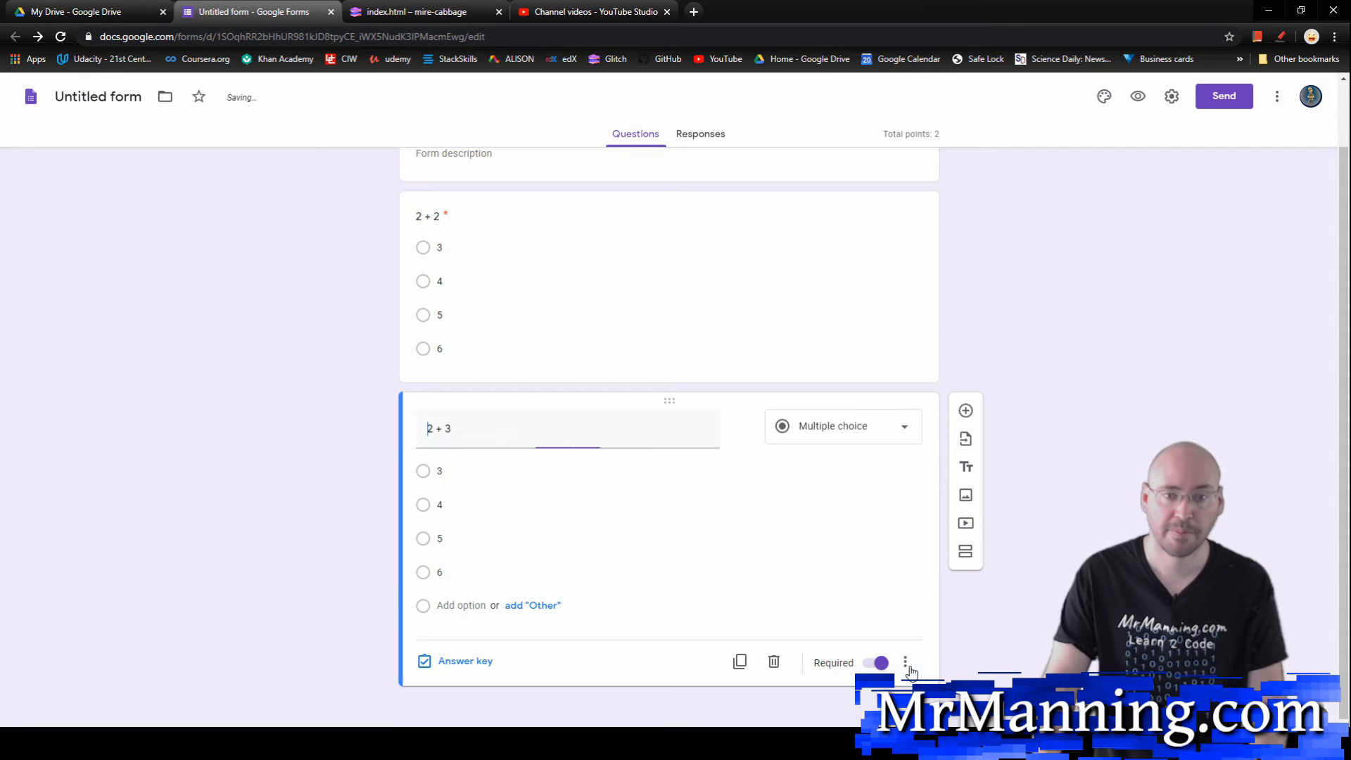
Step: Insert the cartoon picture dated Aug 22, 2016 from Google Photos as an image below the "2 + 3" question
scroll(621, 528, up, 1)
scroll(550, 377, down, 1)
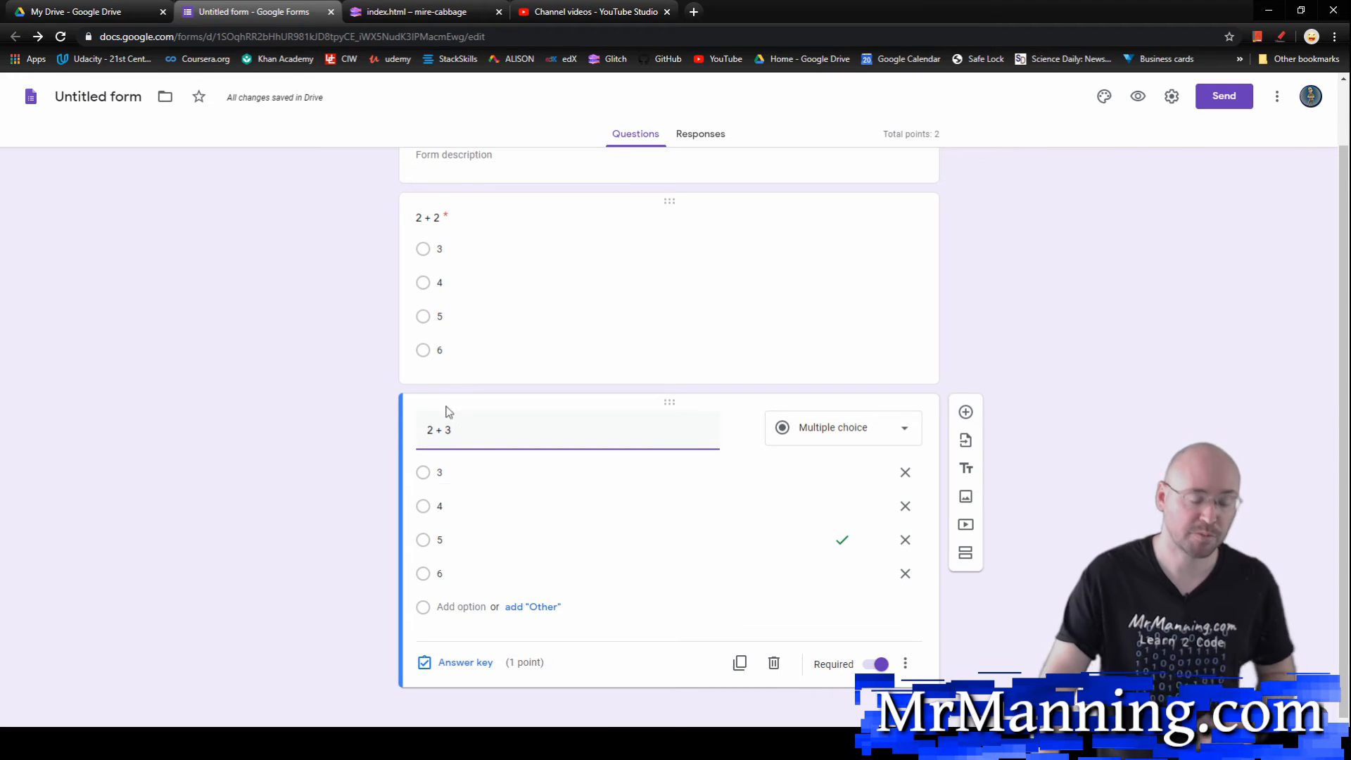
scroll(627, 528, up, 1)
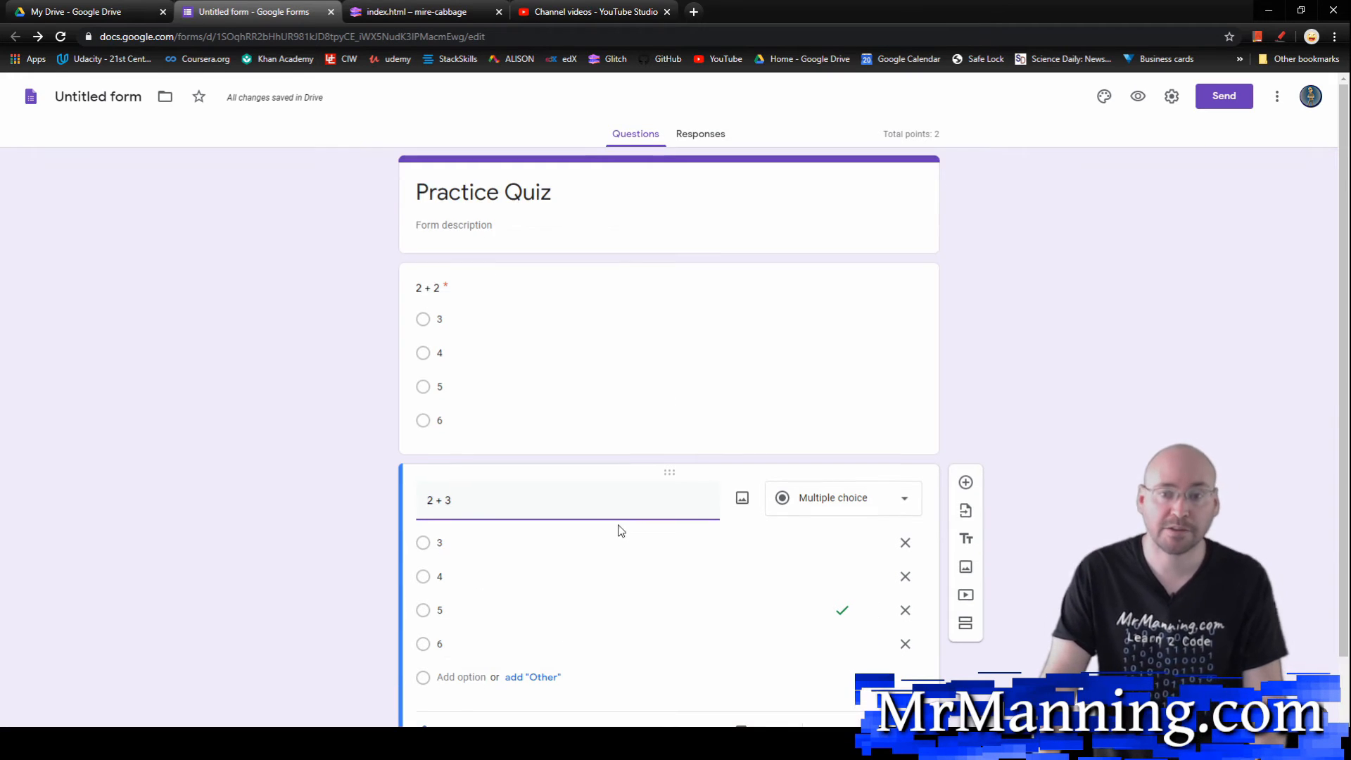
scroll(618, 528, down, 1)
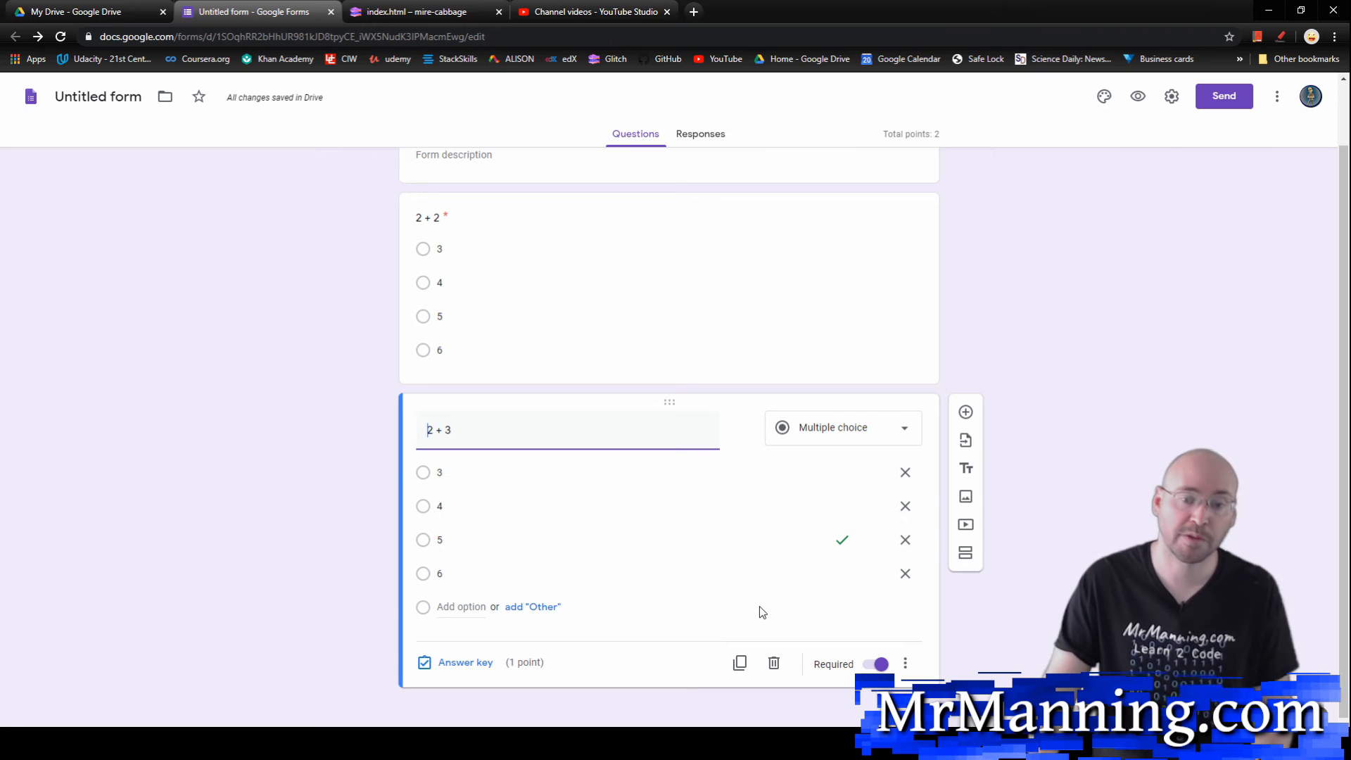
click(967, 498)
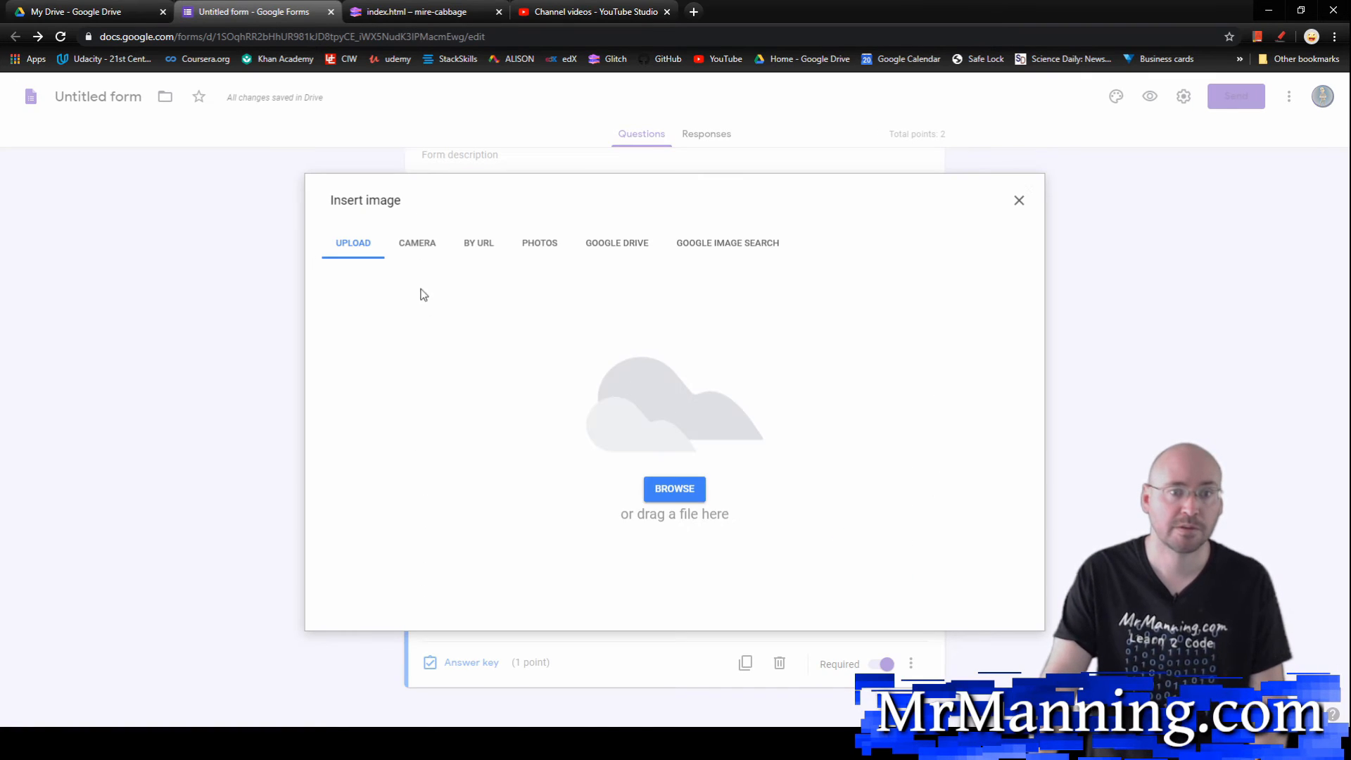
click(550, 246)
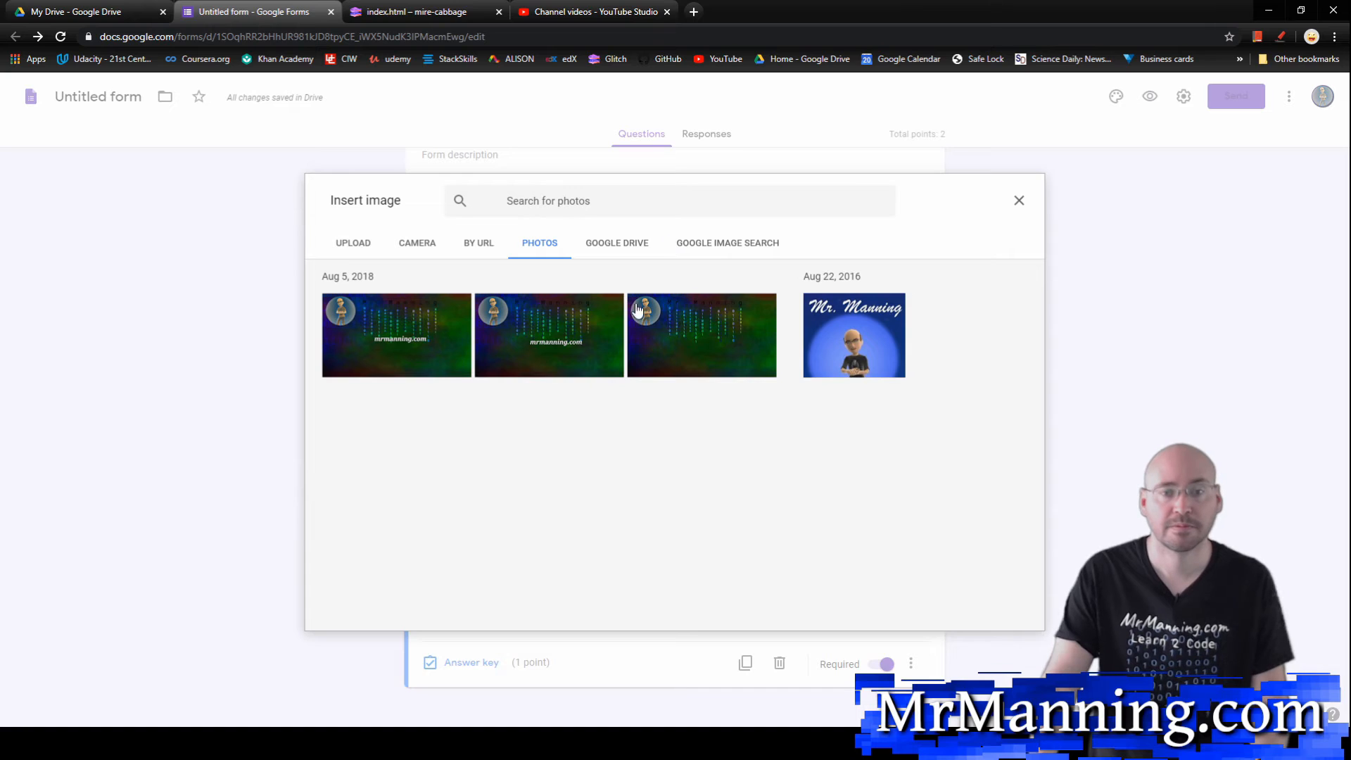
click(829, 339)
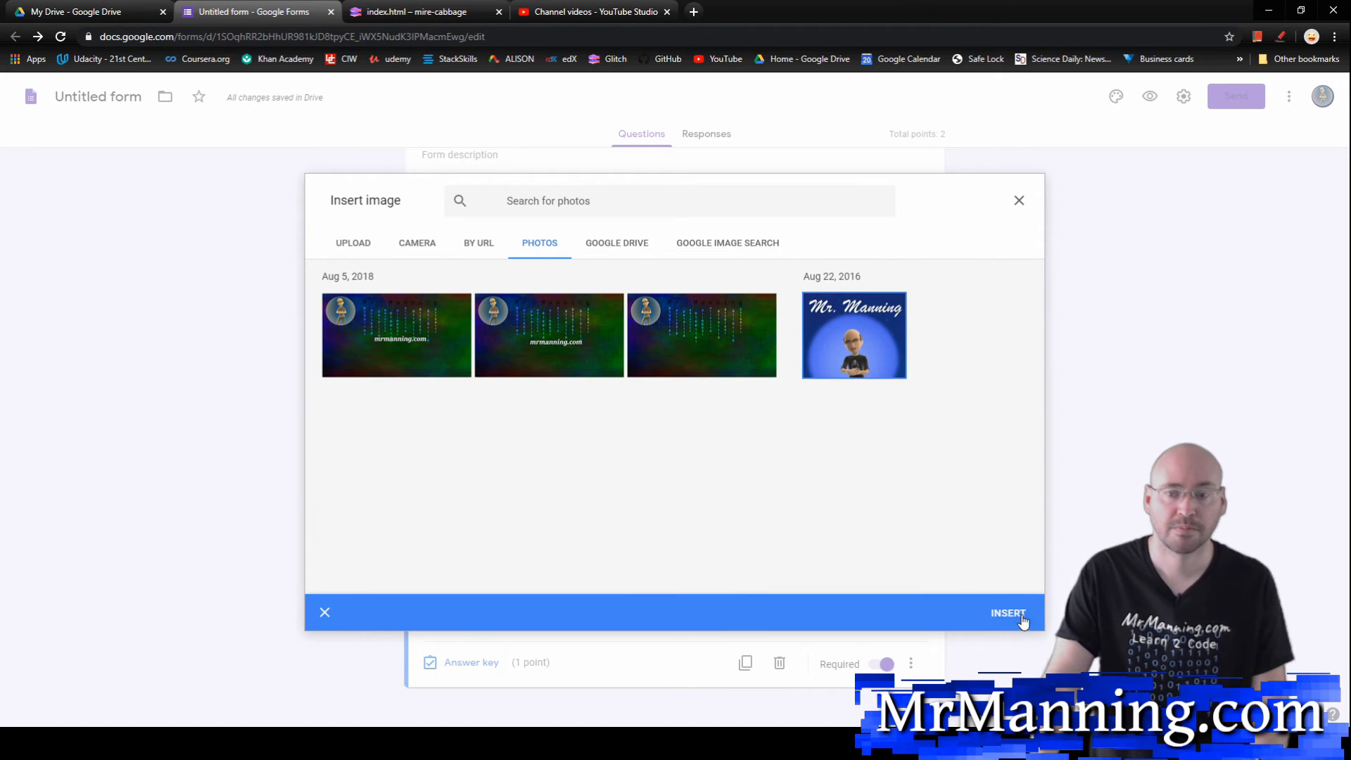
click(1020, 615)
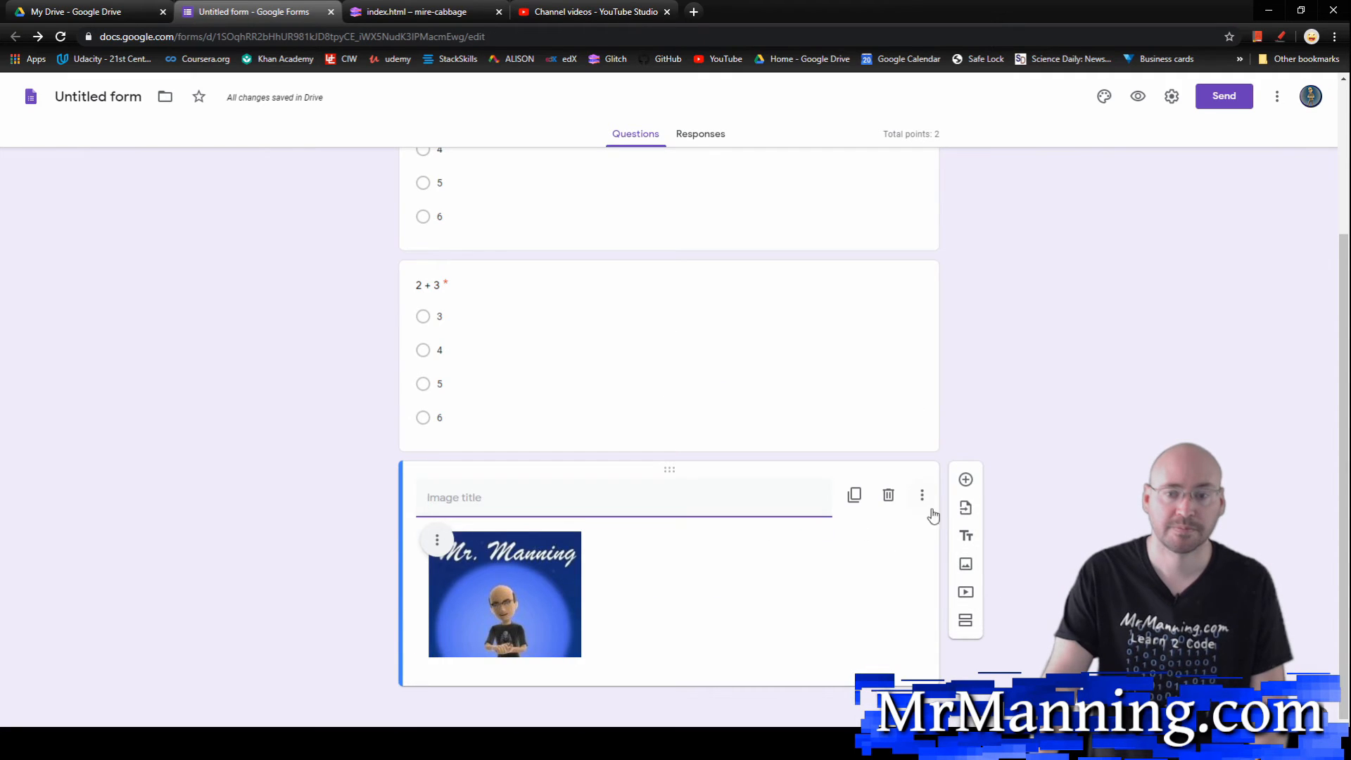
Step: Add a short-answer question "Who is this" below the image and remove its response validation
click(965, 481)
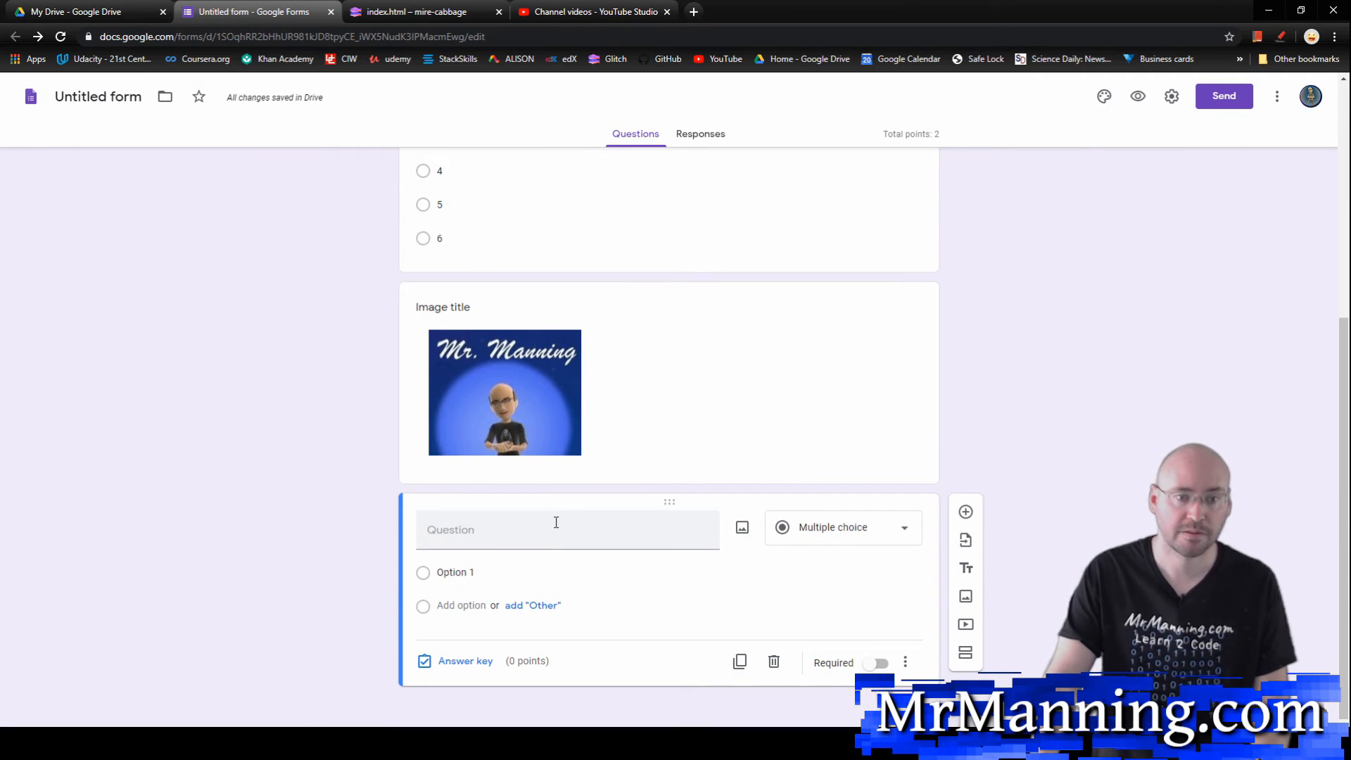
click(531, 525)
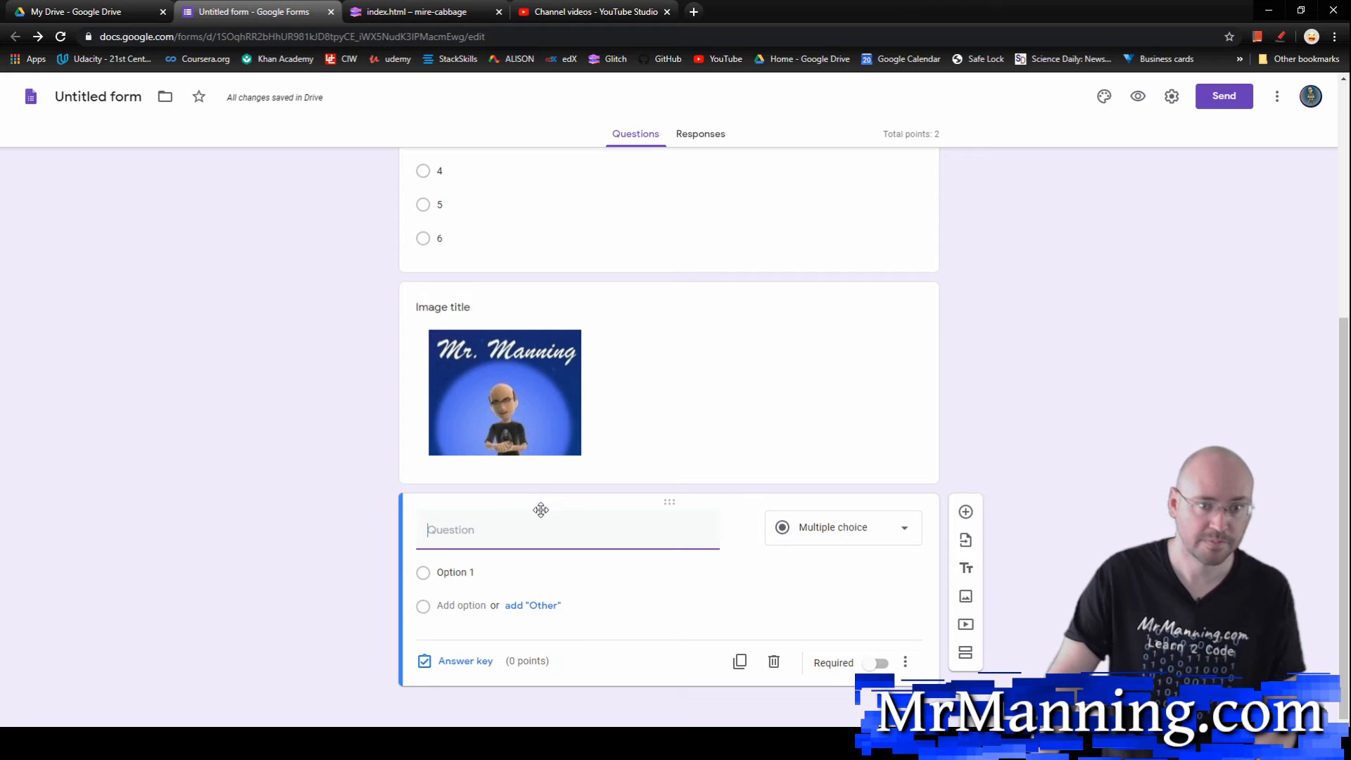
text(Wh)
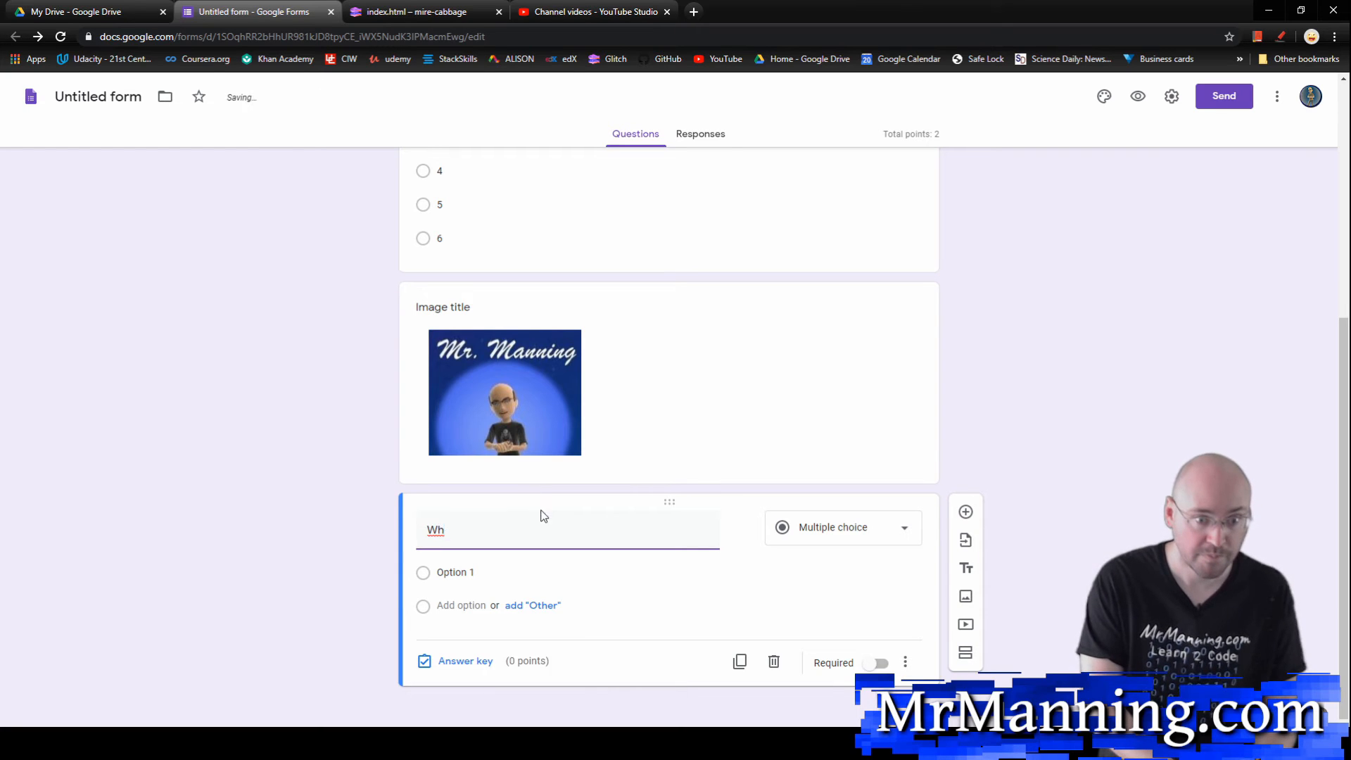
text(o is this)
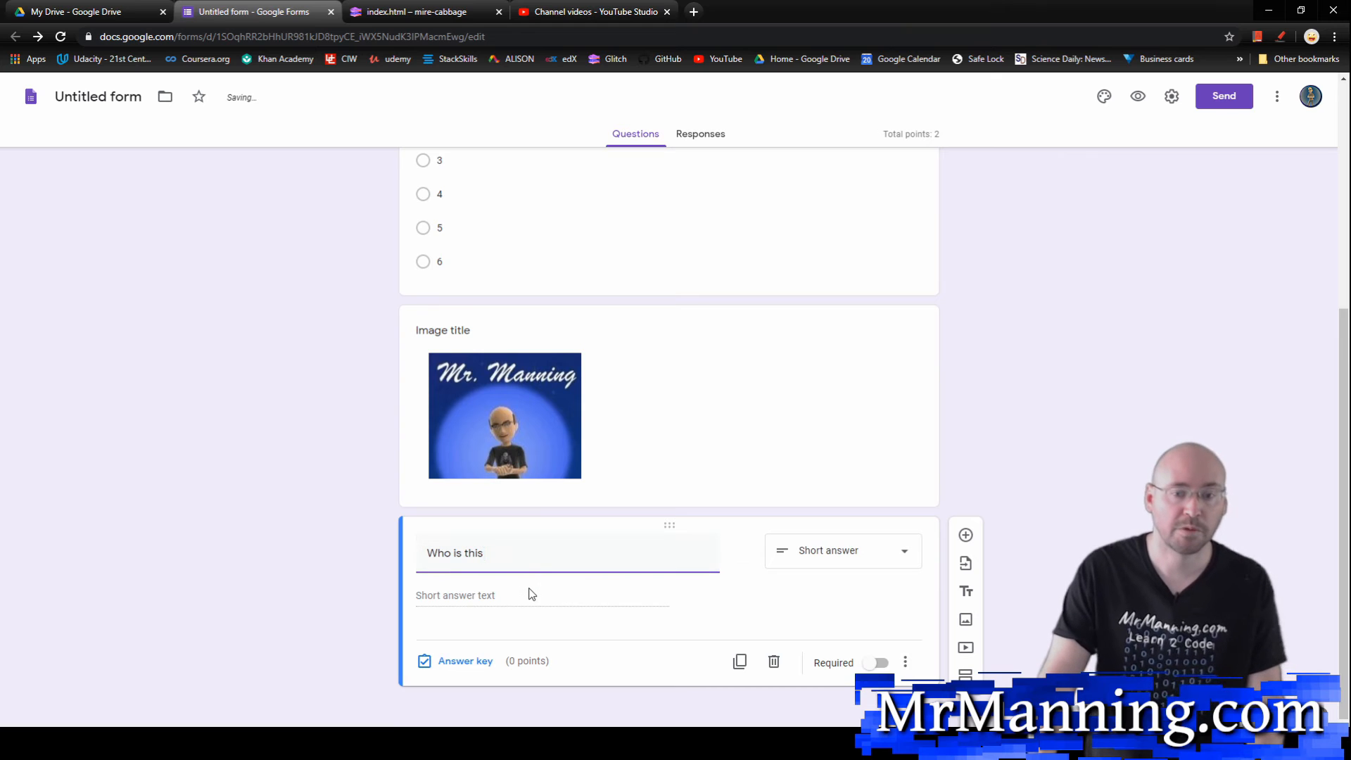
click(529, 590)
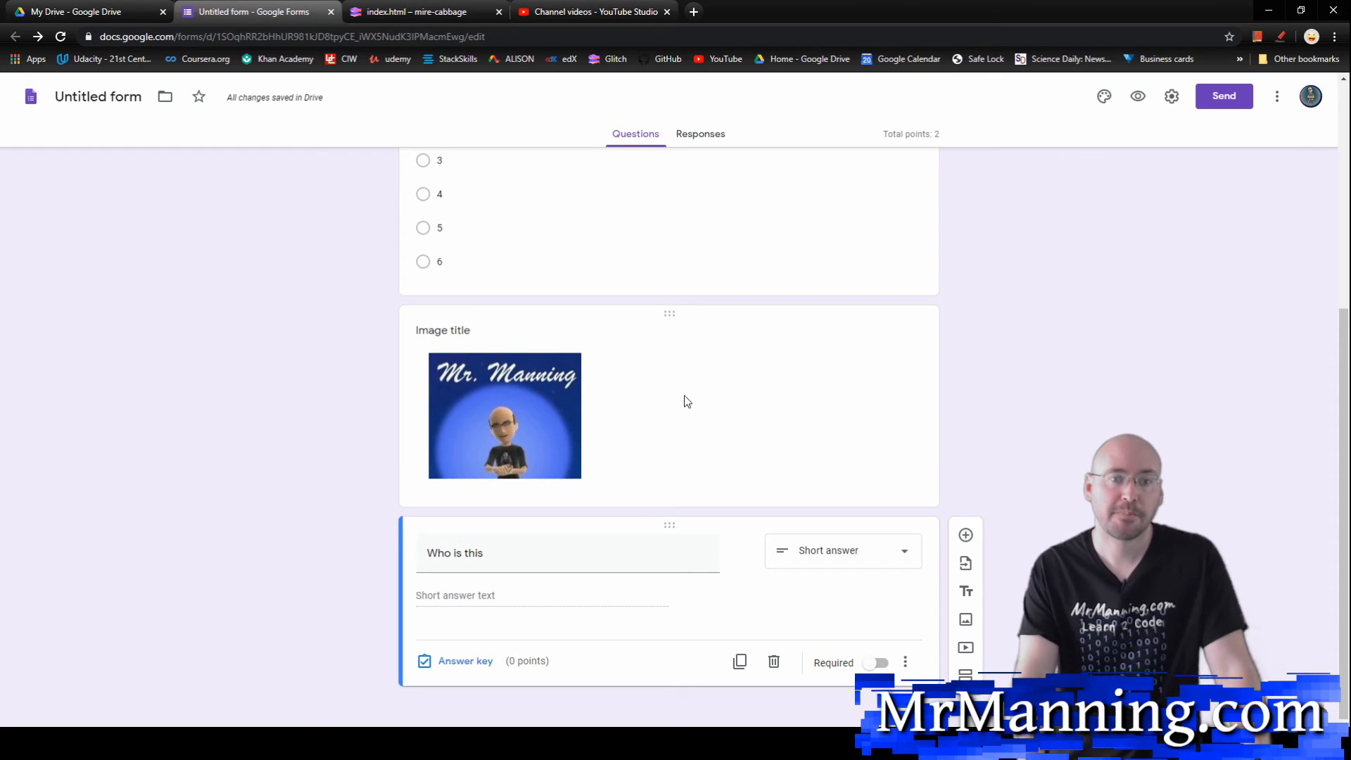
Step: Preview the quiz as respondents see it, check the order of its questions and options, and close the preview
click(1147, 99)
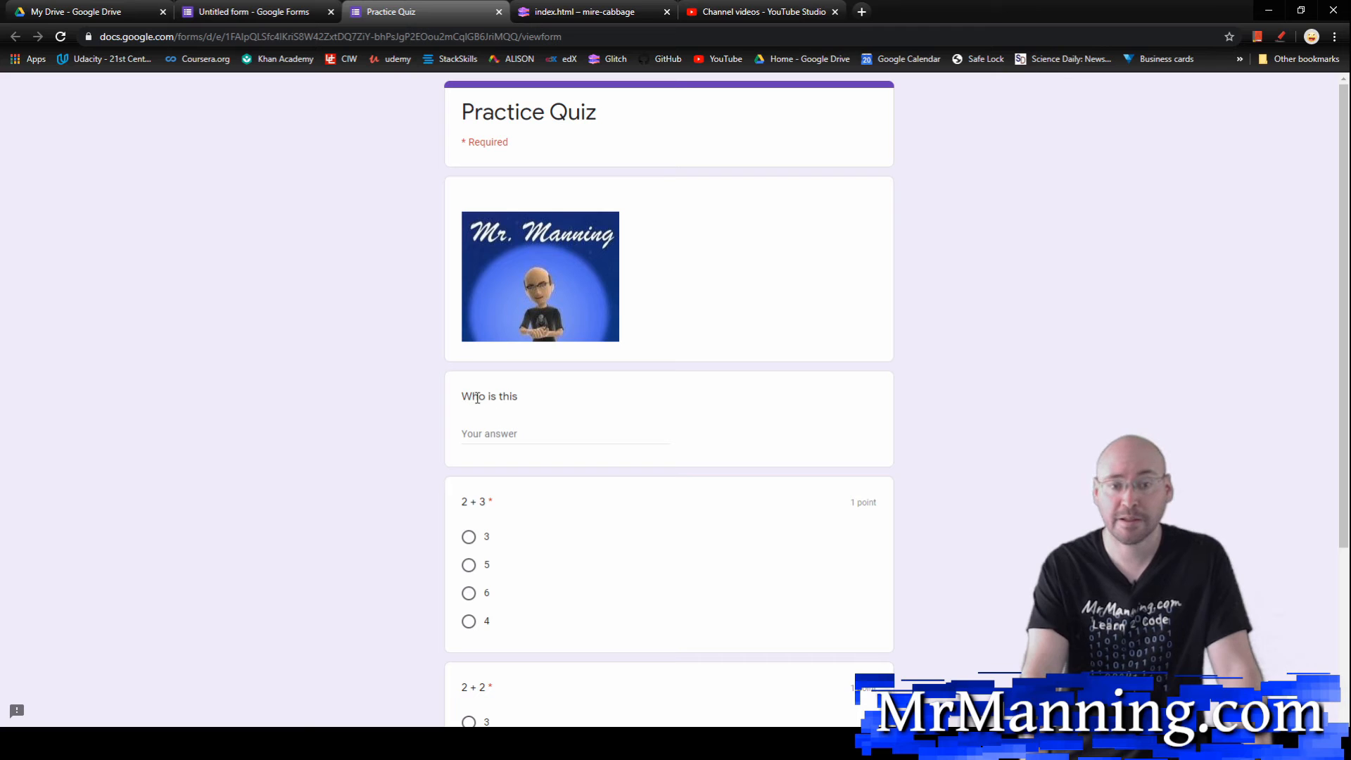
scroll(493, 393, down, 1)
scroll(500, 401, up, 1)
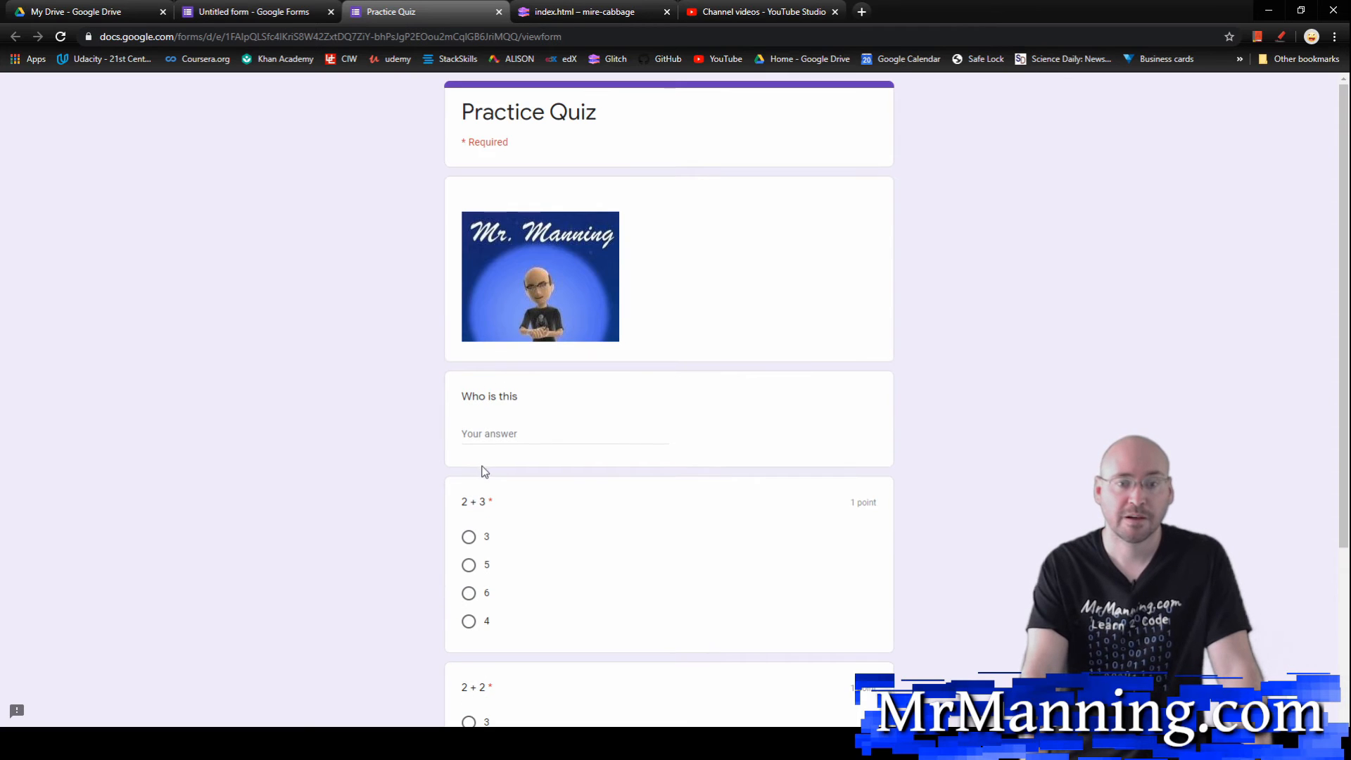
scroll(486, 520, down, 2)
scroll(491, 582, up, 2)
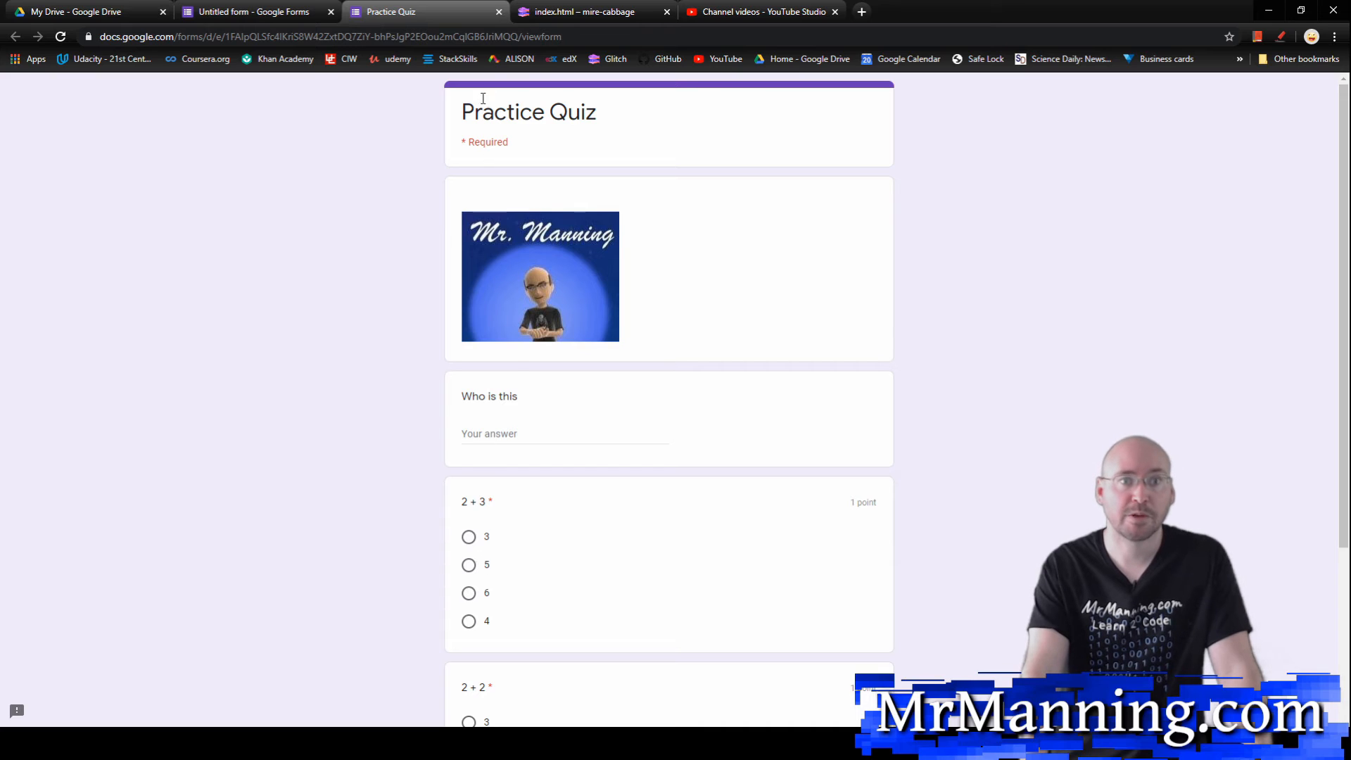
click(498, 12)
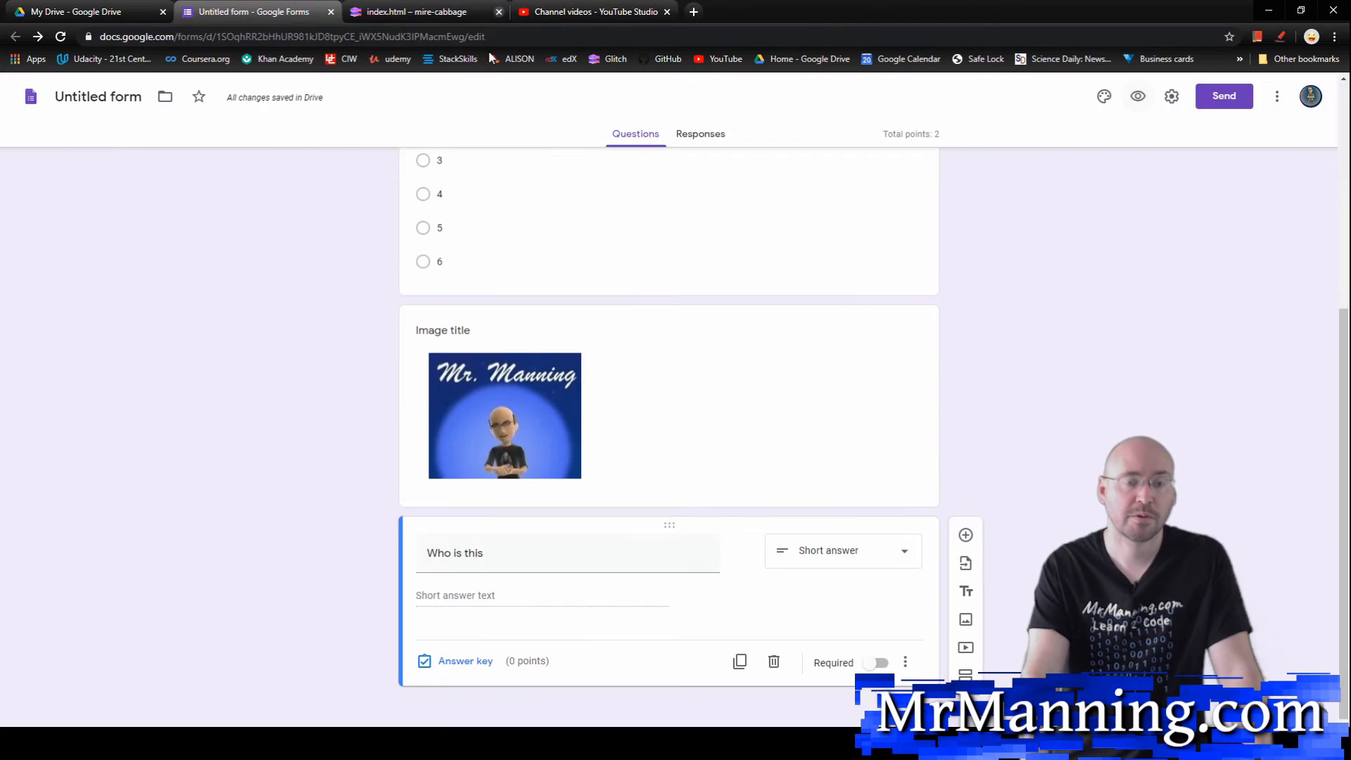
Step: Add a second section after the "Who is this" question, clear its title, and open the choices for what follows section 1
scroll(672, 422, up, 4)
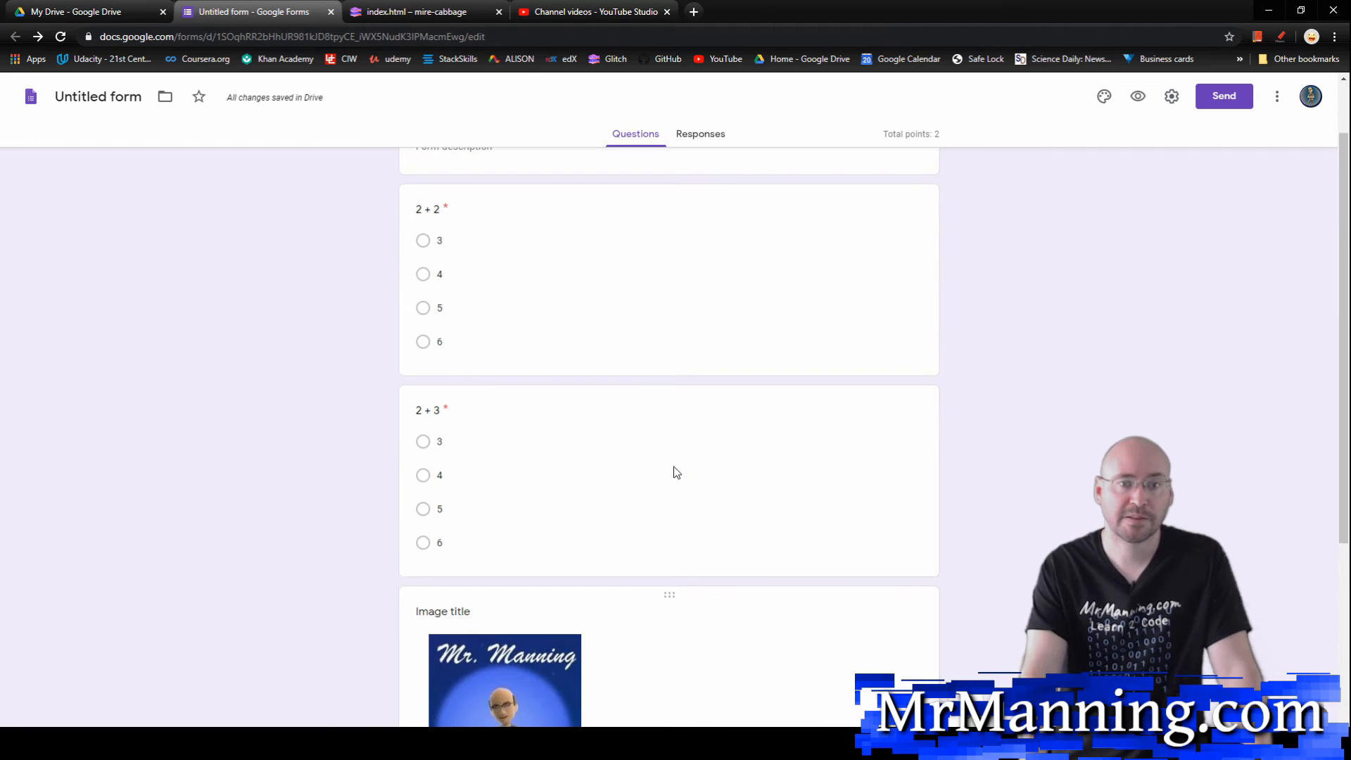
scroll(679, 473, down, 1)
scroll(681, 475, down, 1)
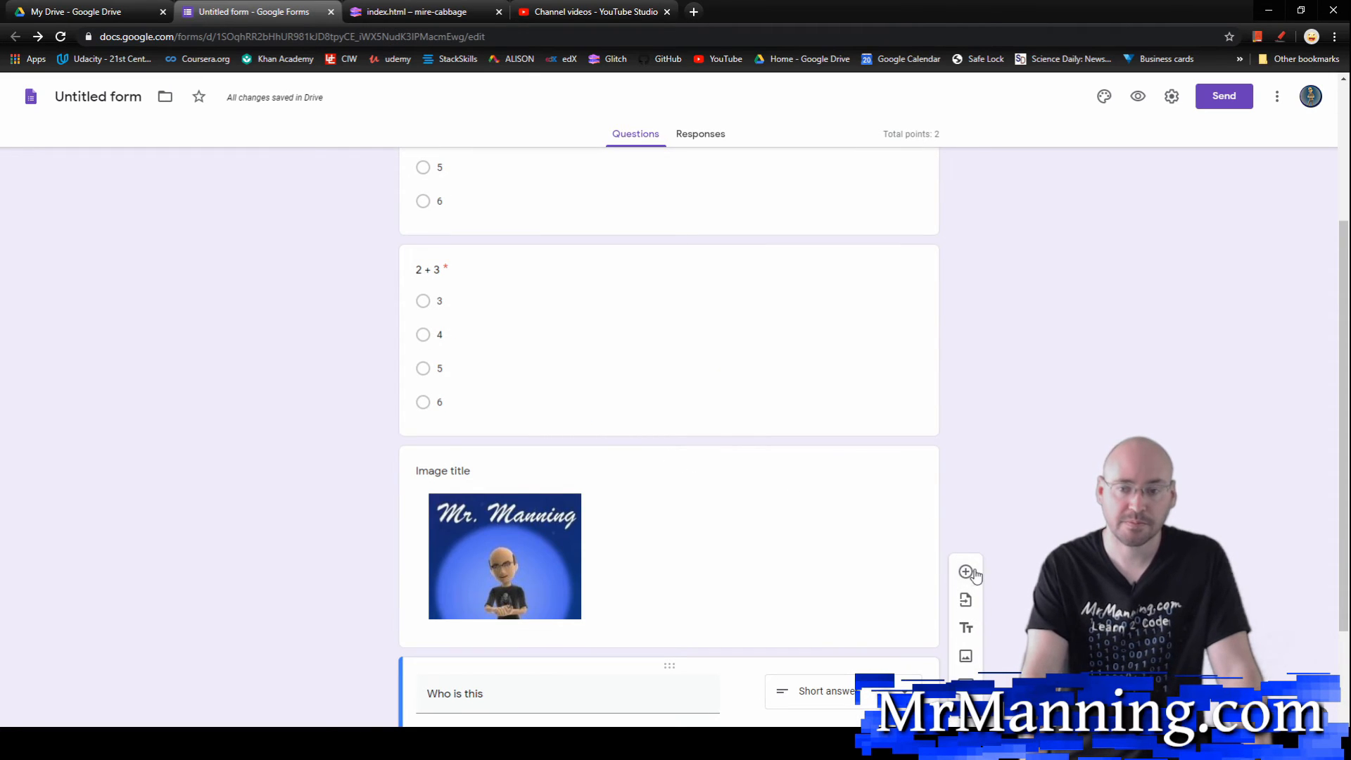
scroll(952, 542, up, 3)
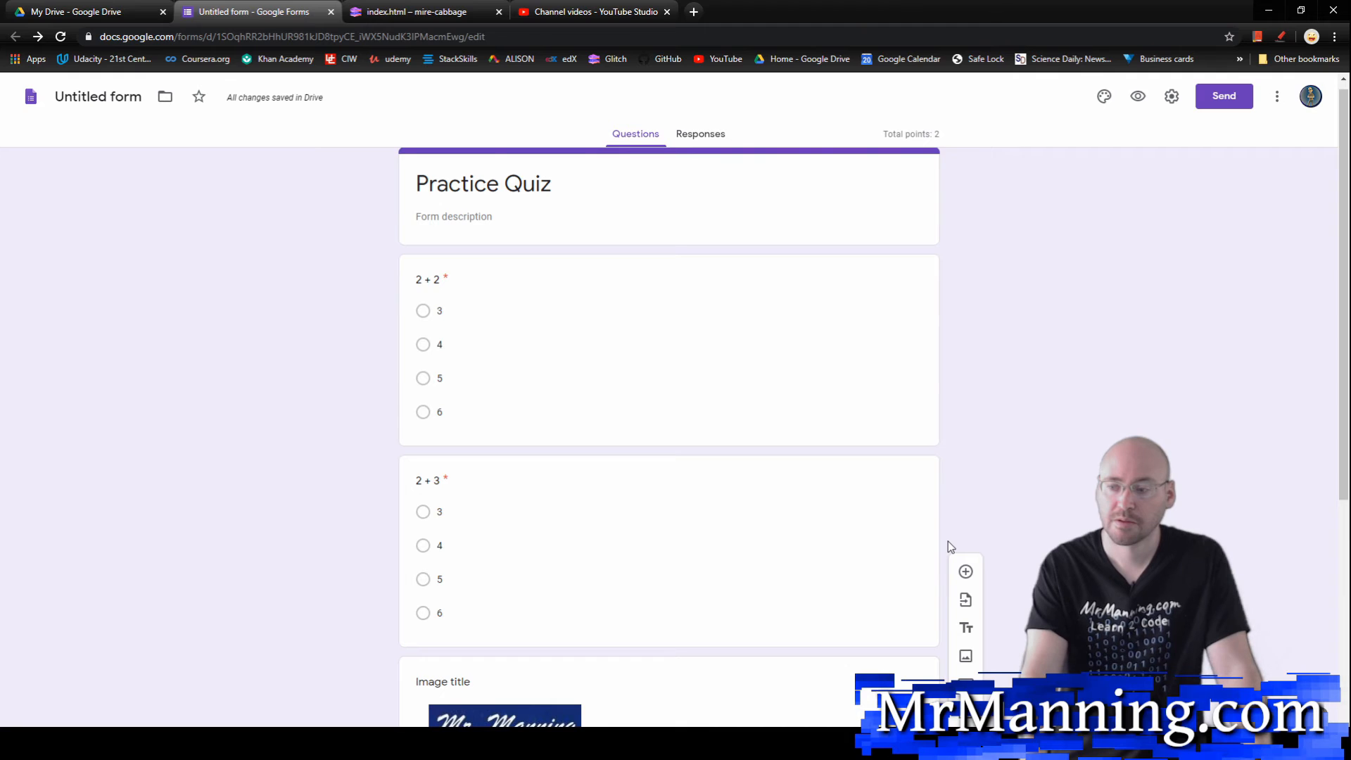
scroll(948, 543, down, 4)
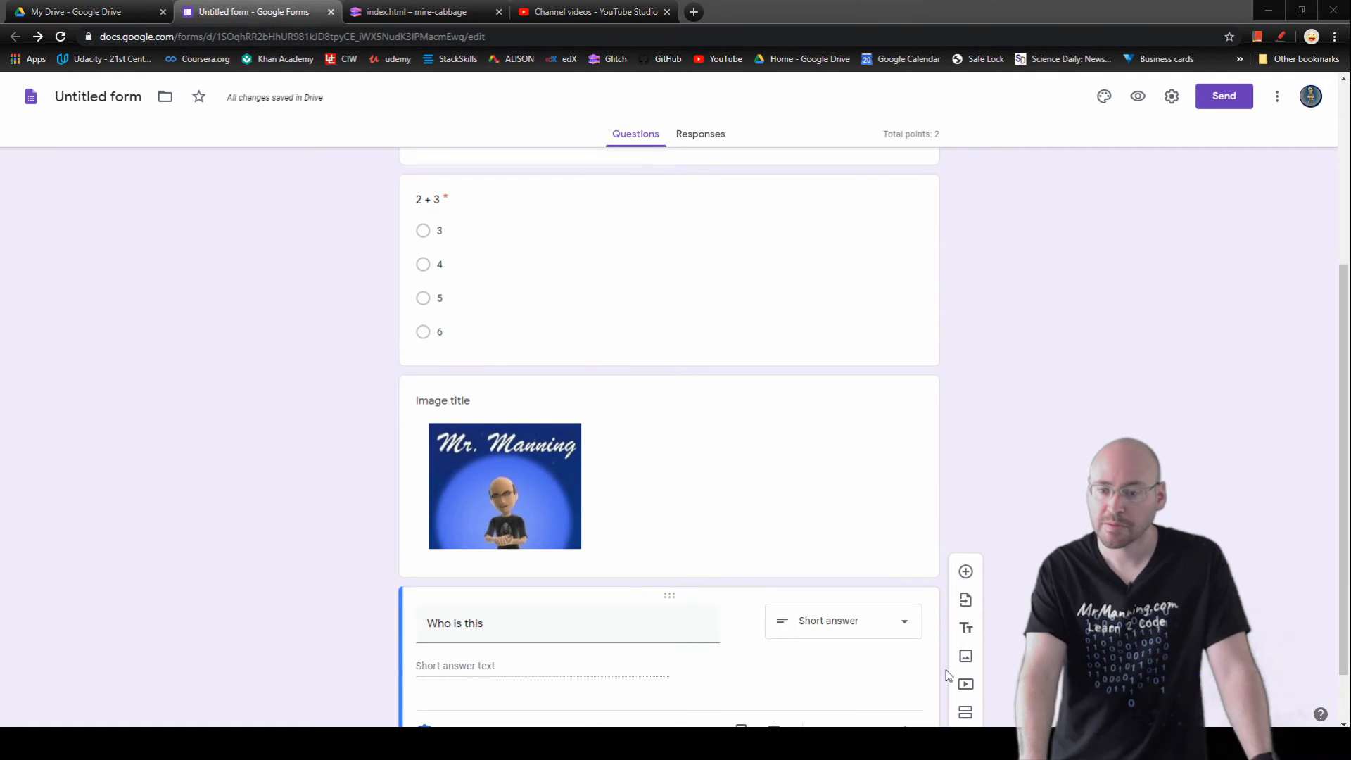
click(977, 713)
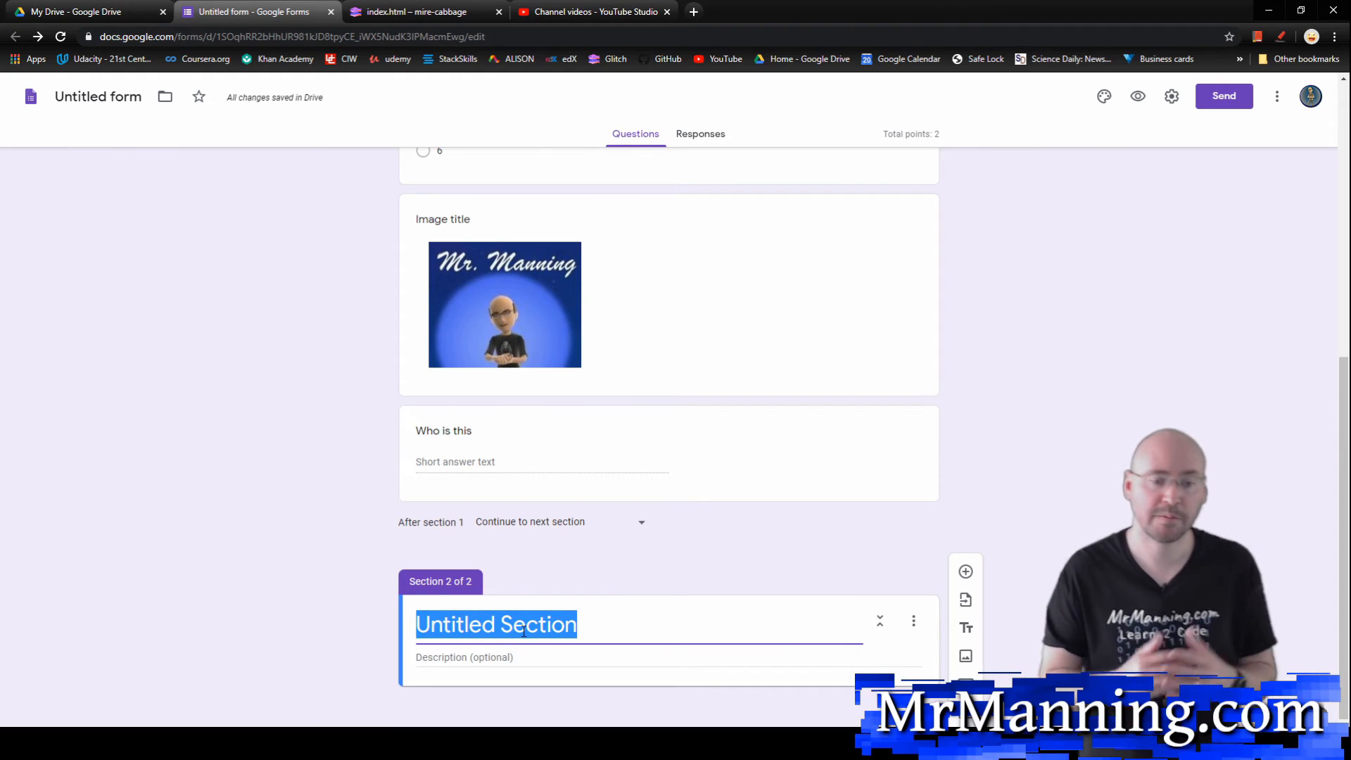
key(BackSpace)
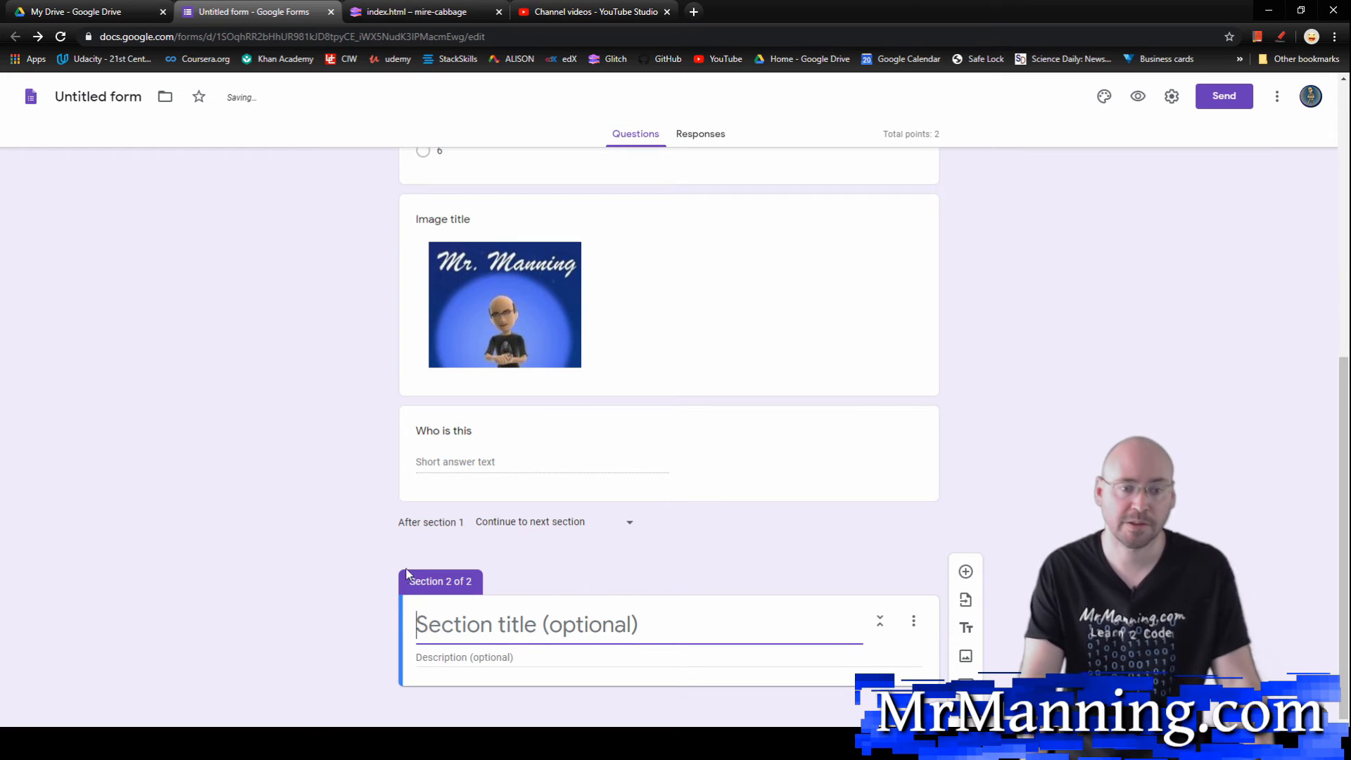
click(592, 524)
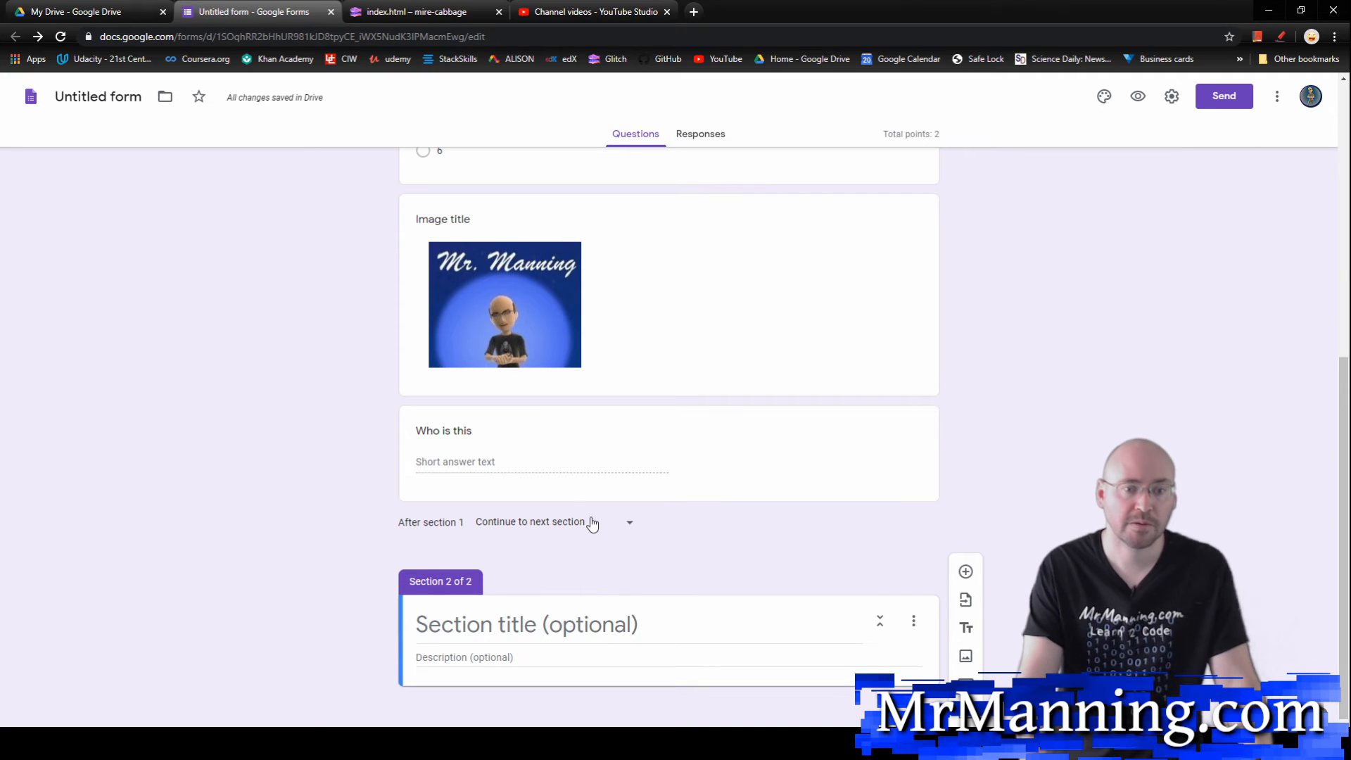
click(631, 530)
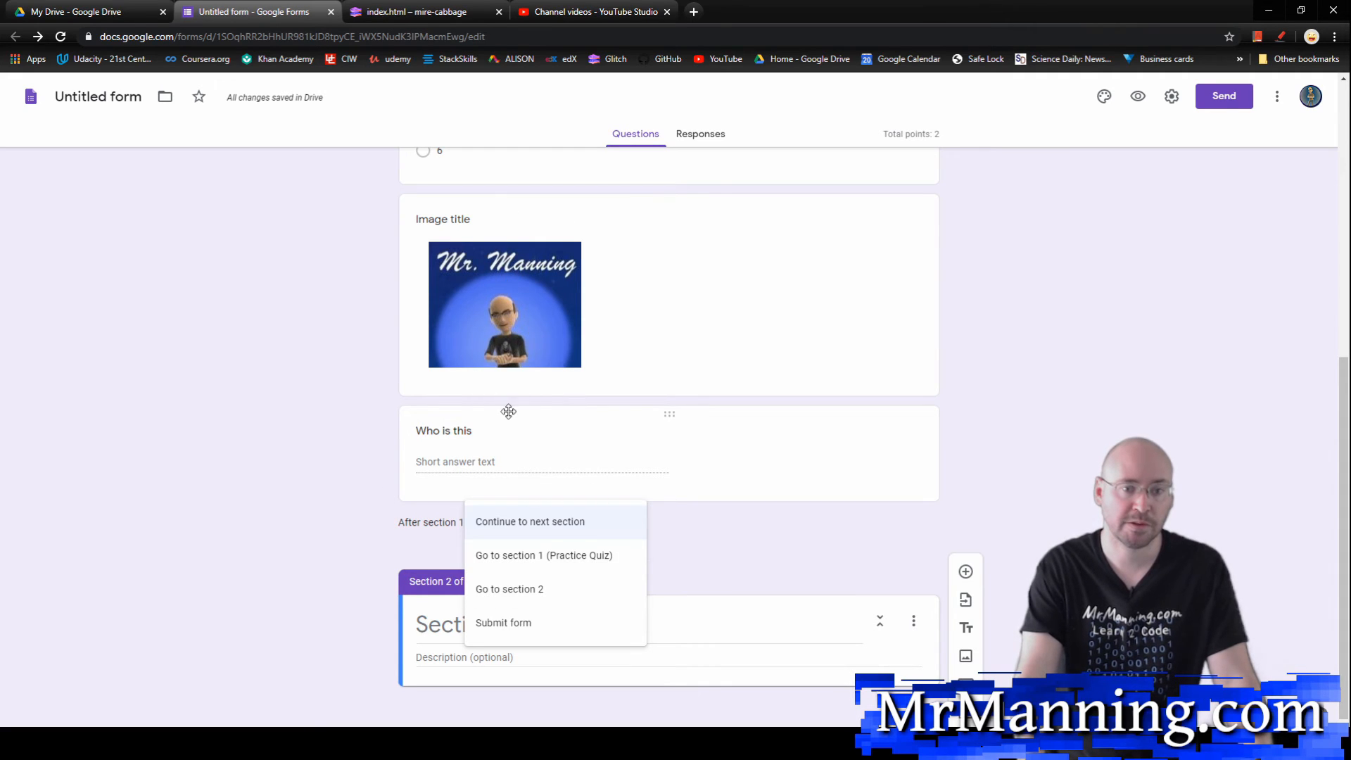
Step: Move the cartoon image and the "Who is this" question into section 2, and add an untitled third section after them
click(308, 438)
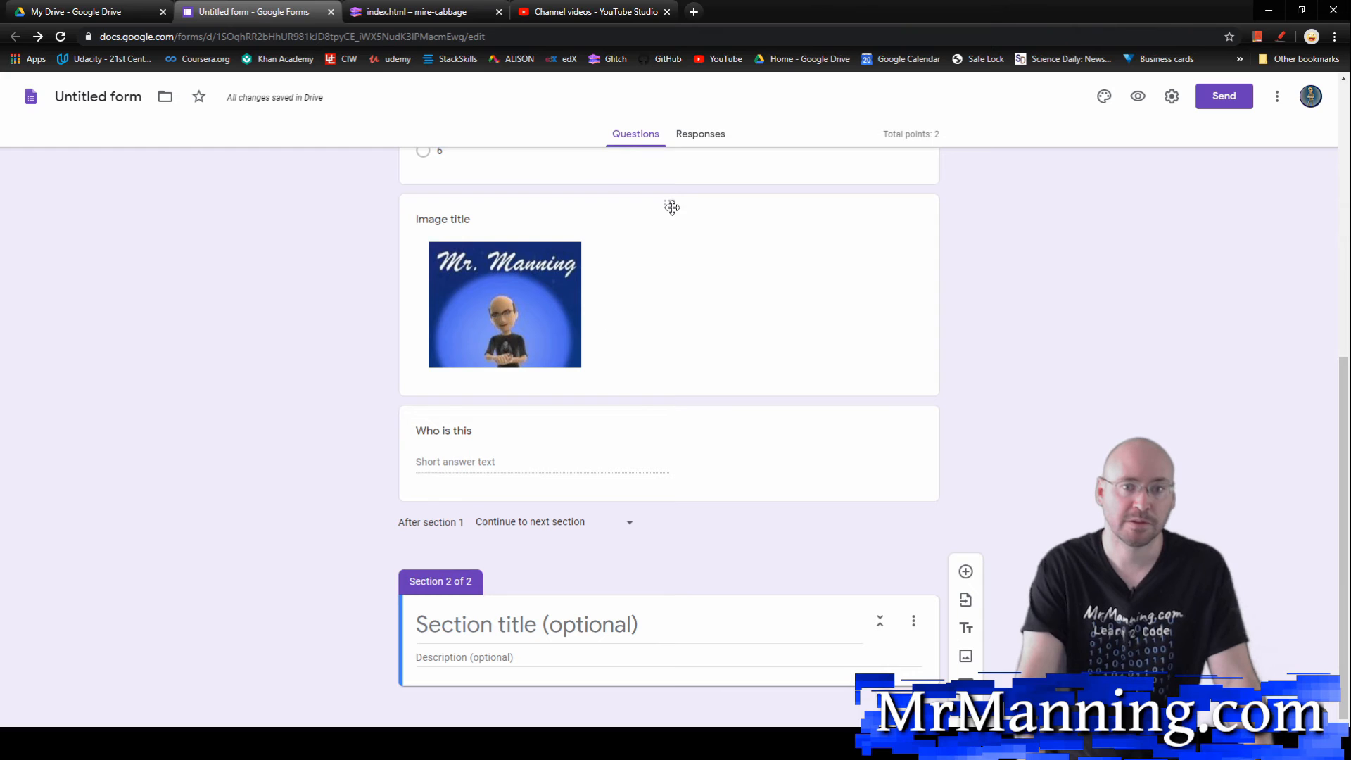
drag(671, 204, 634, 628)
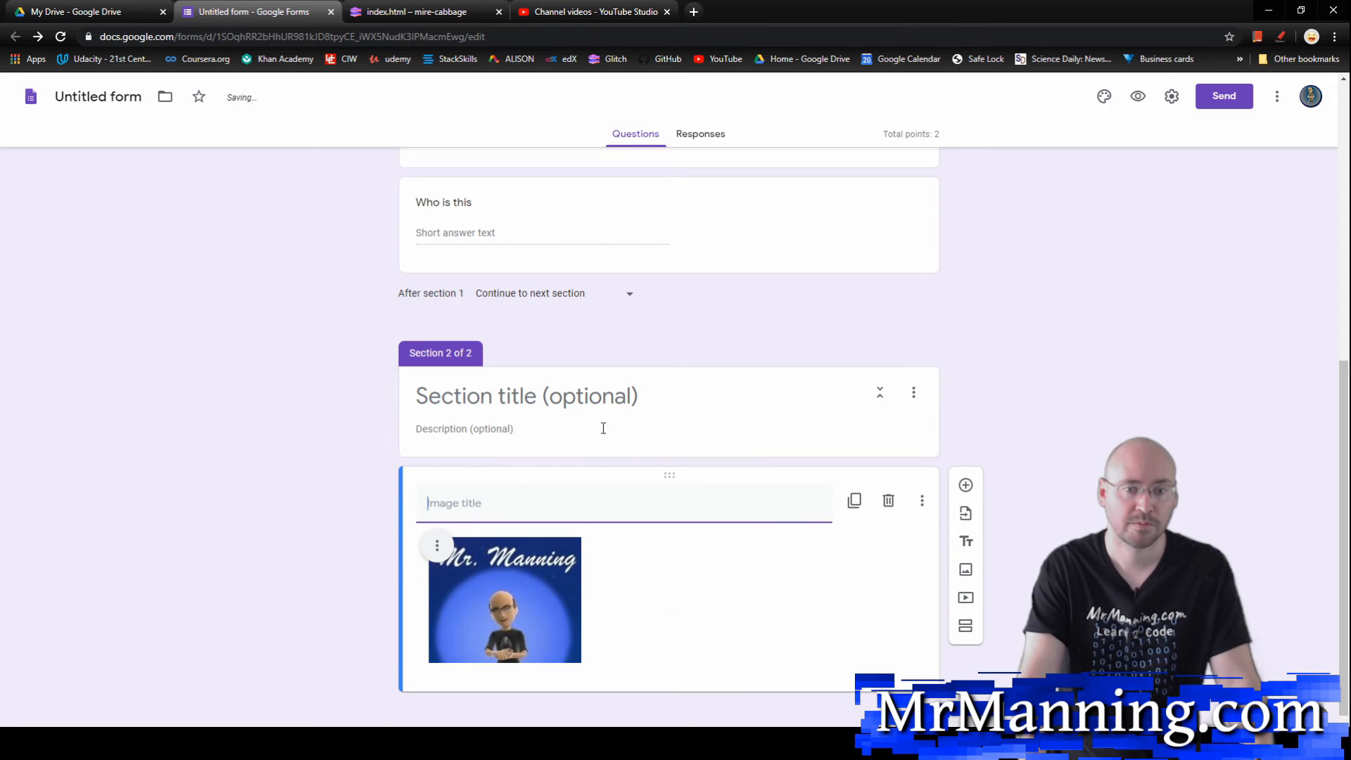
scroll(631, 329, up, 1)
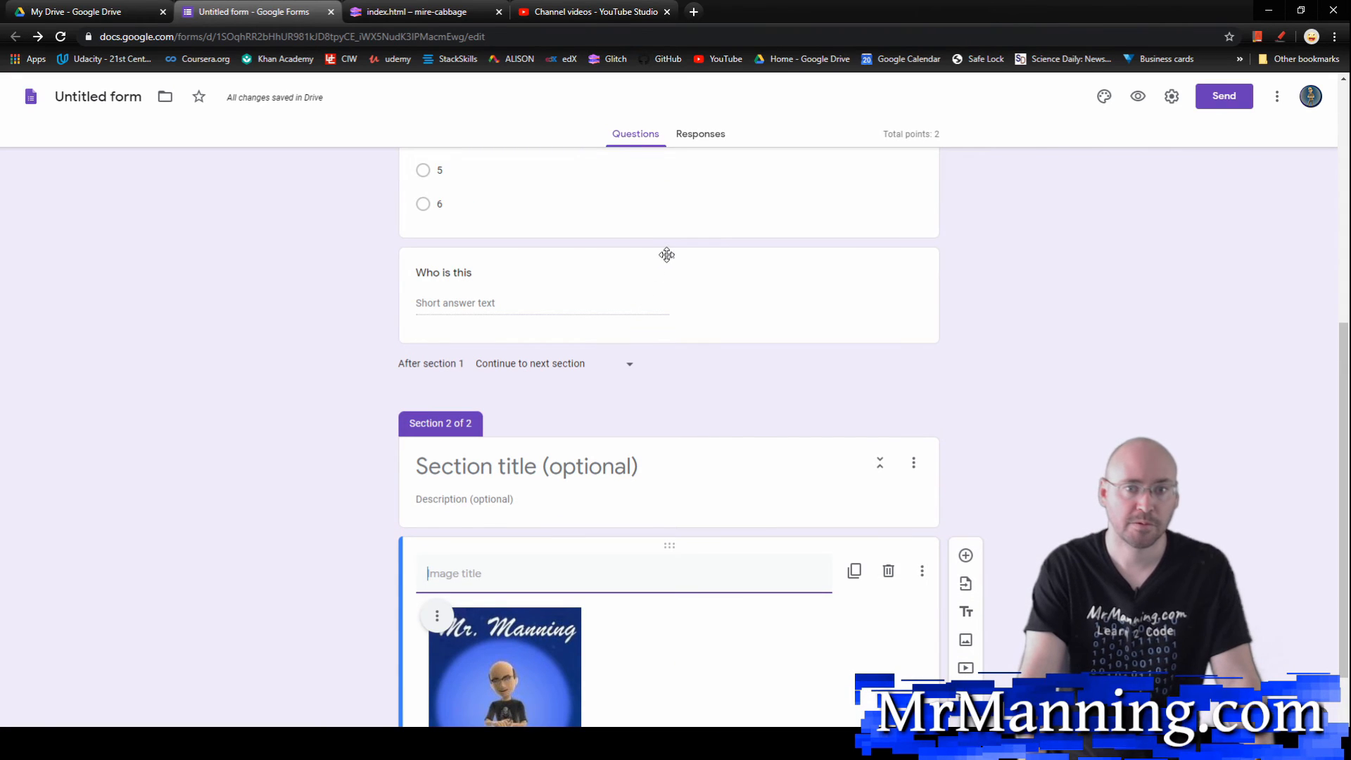
drag(667, 254, 673, 537)
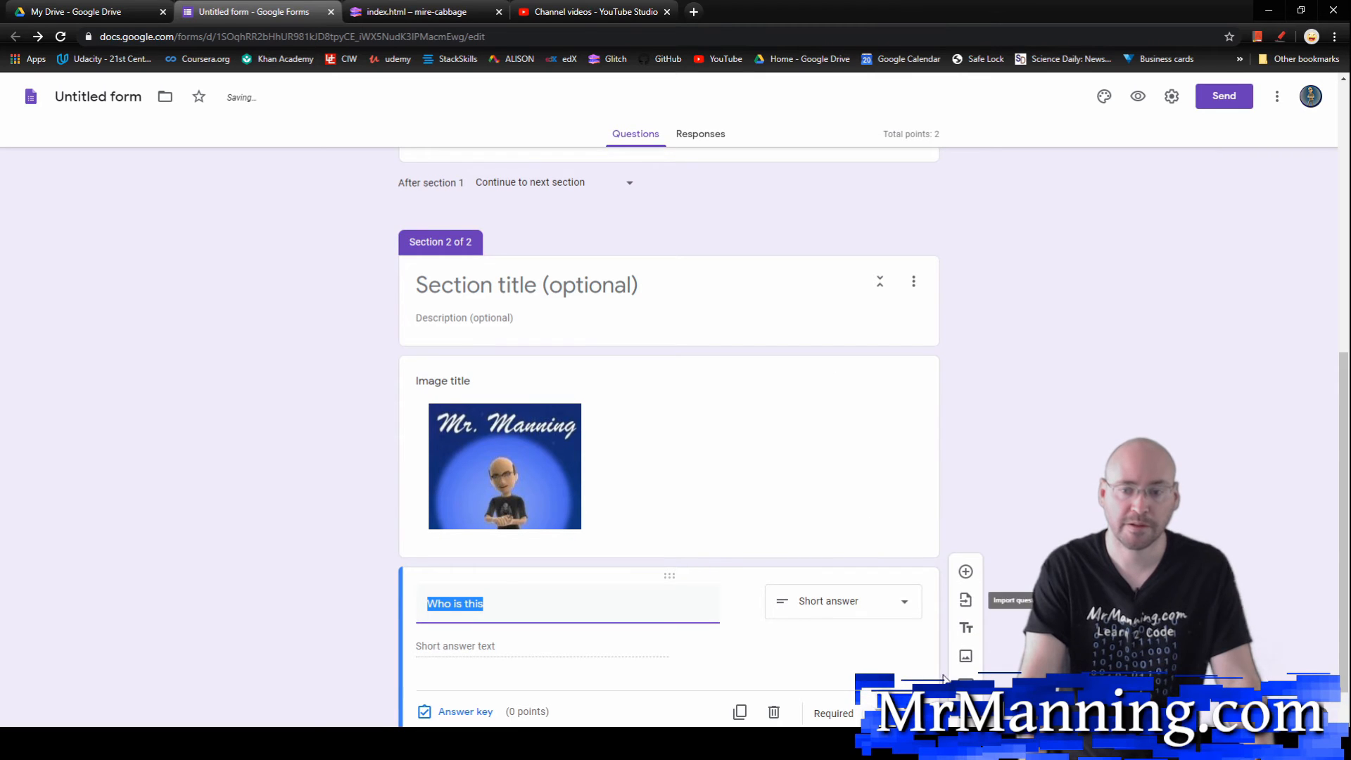
click(966, 712)
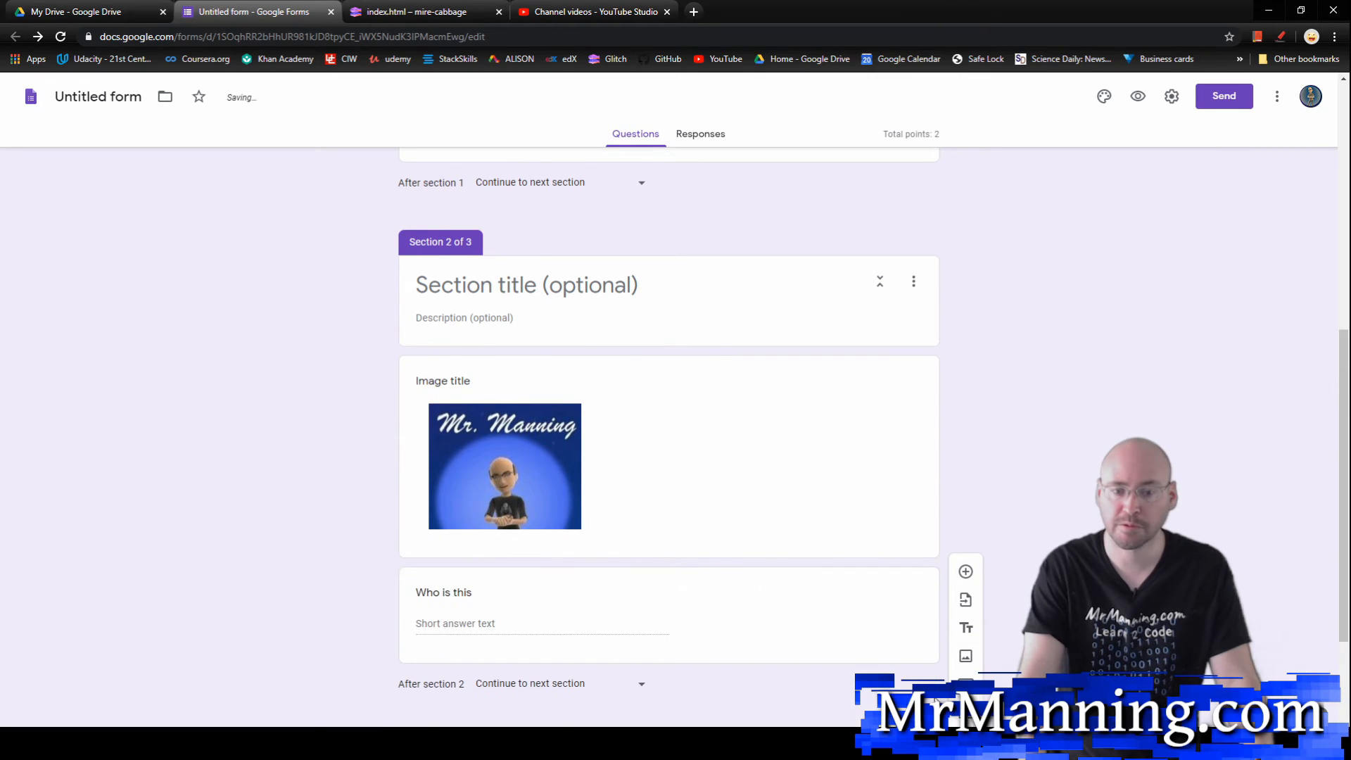
key(BackSpace)
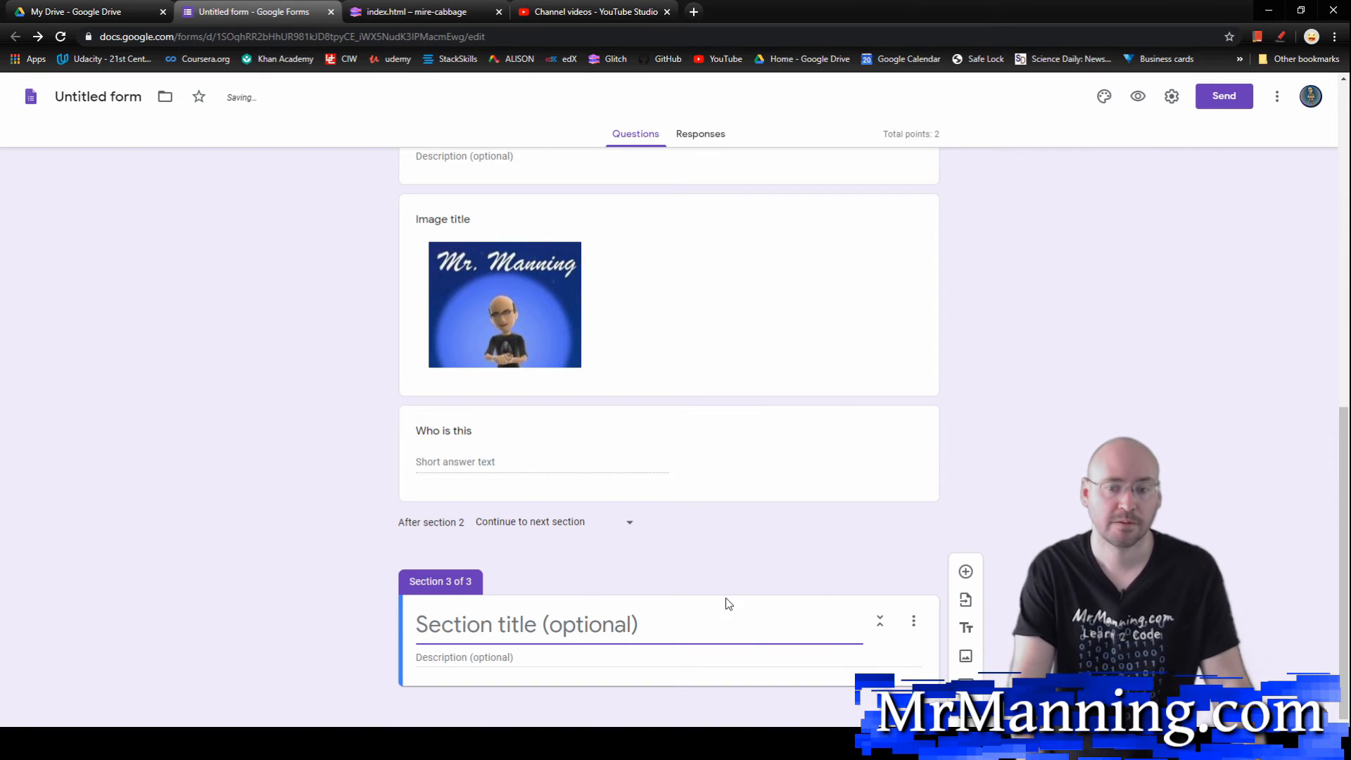
Step: Duplicate the "2 + 3" question in section 1 and move one copy below "Who is this" in section 2
scroll(893, 547, up, 8)
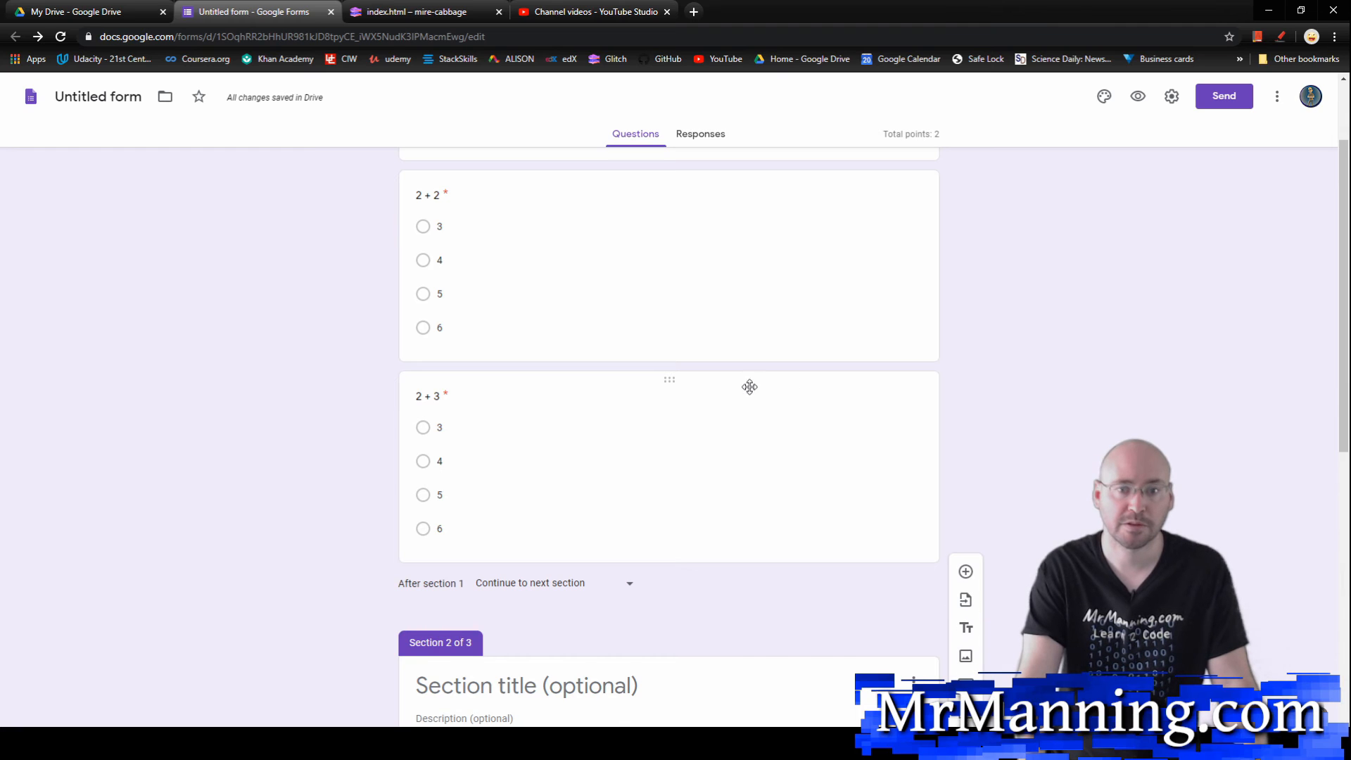
click(750, 387)
click(736, 640)
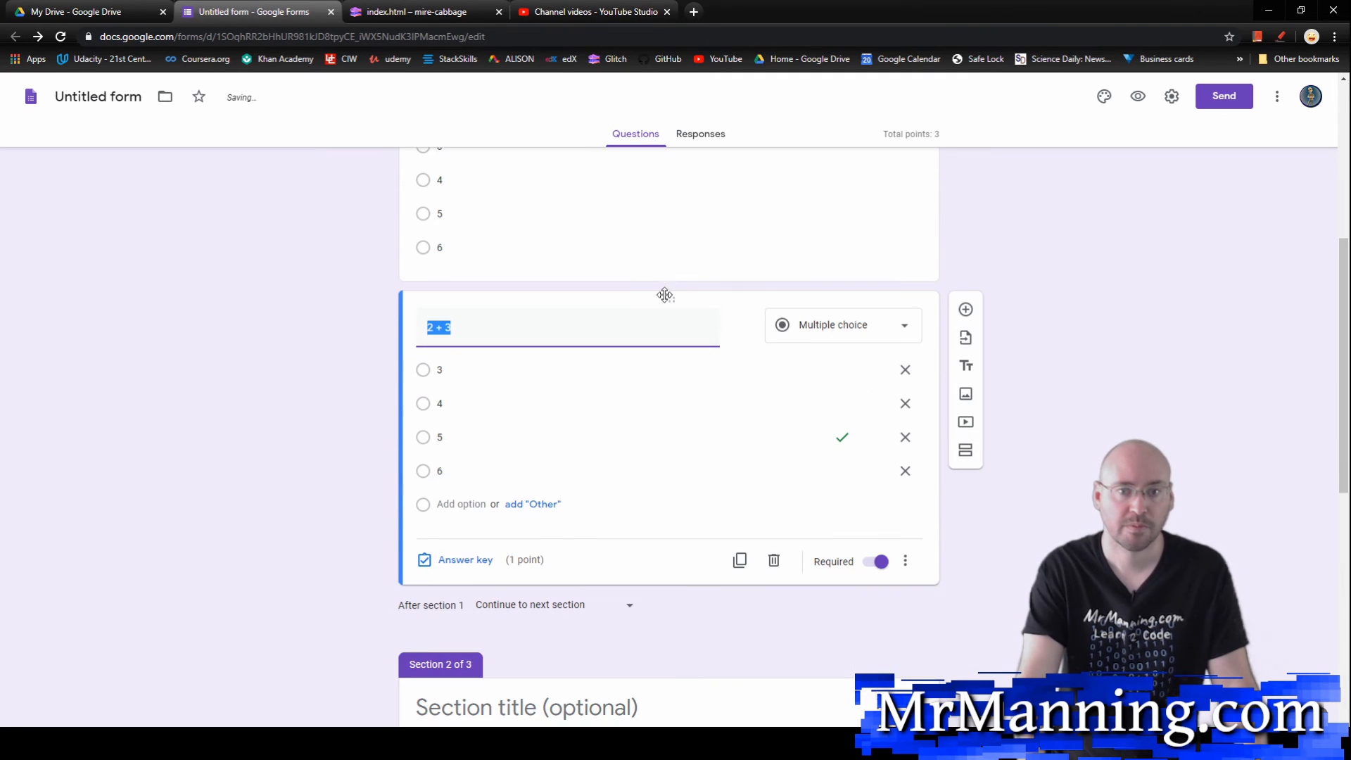
drag(665, 295, 675, 594)
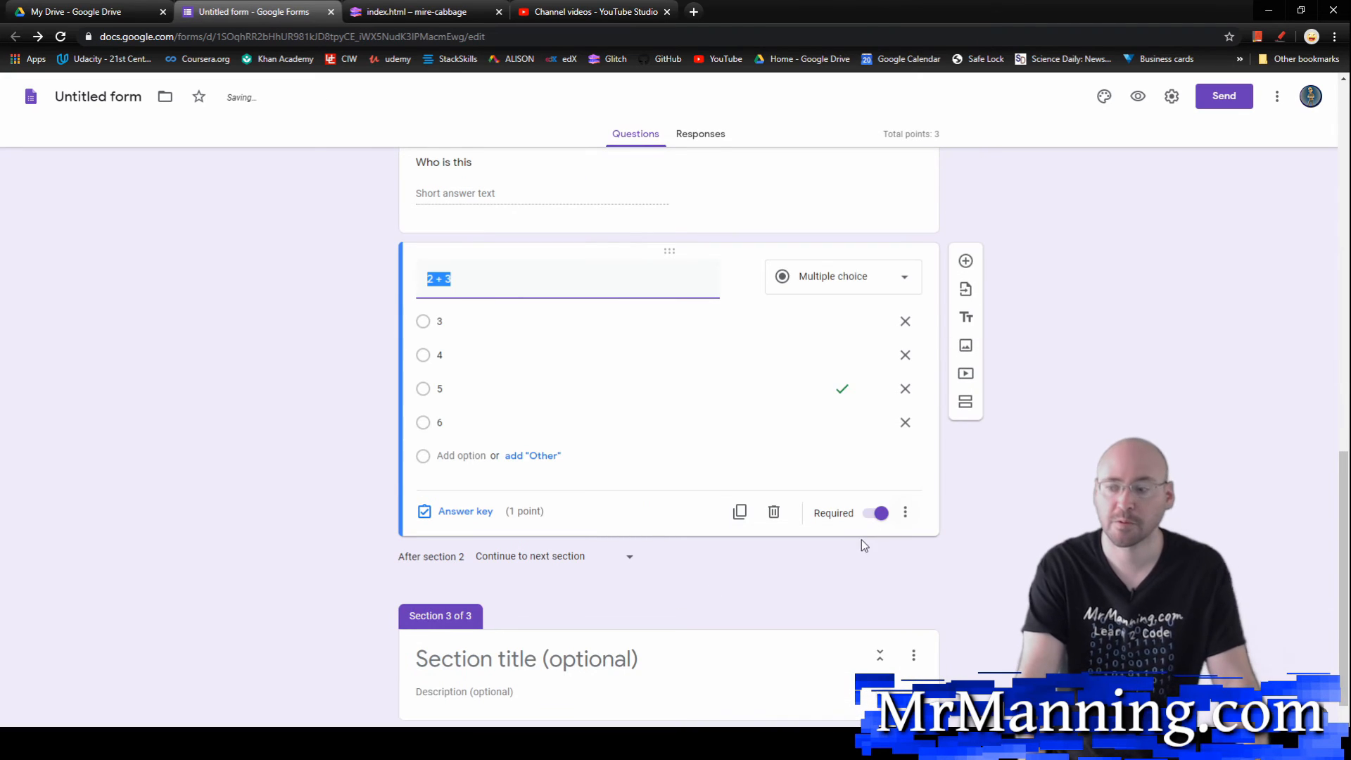
Step: Review which questions and images each of the three quiz sections contains
scroll(778, 474, up, 12)
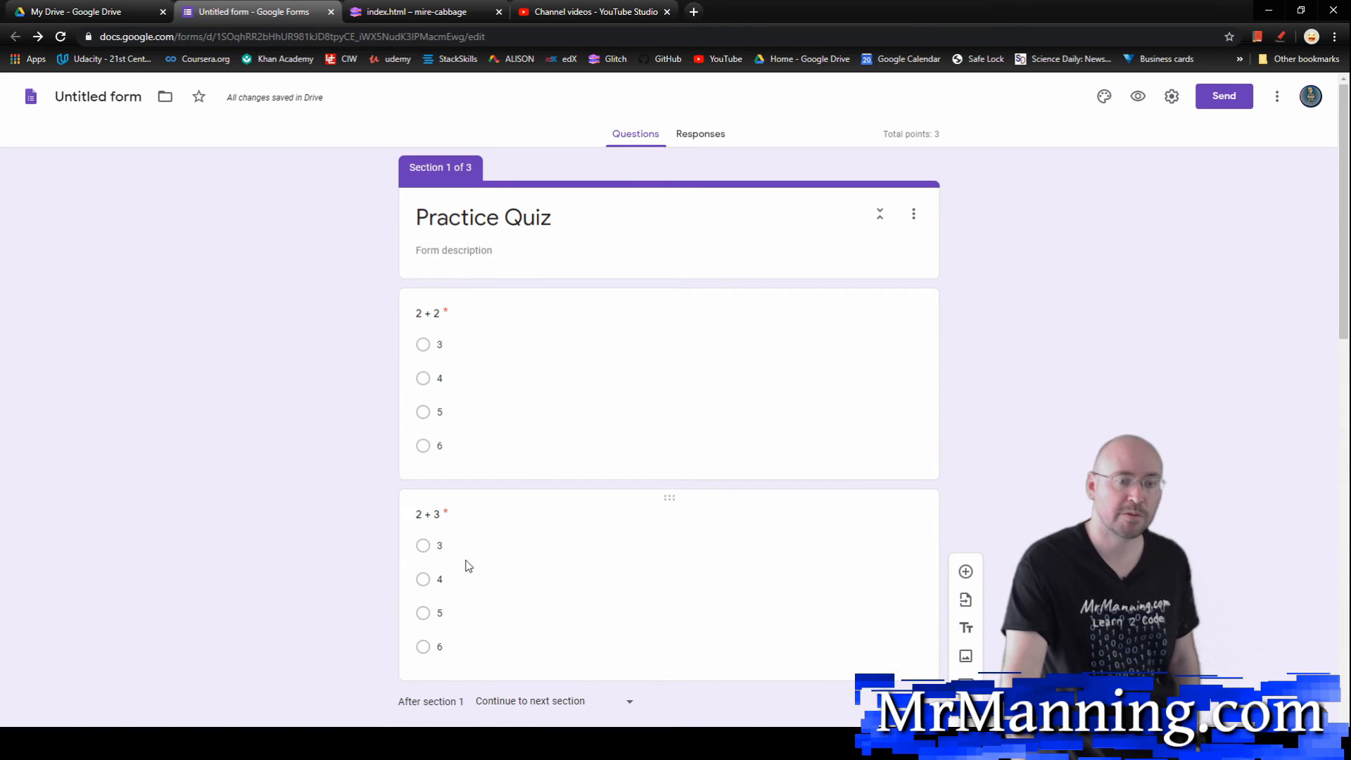
scroll(433, 447, down, 3)
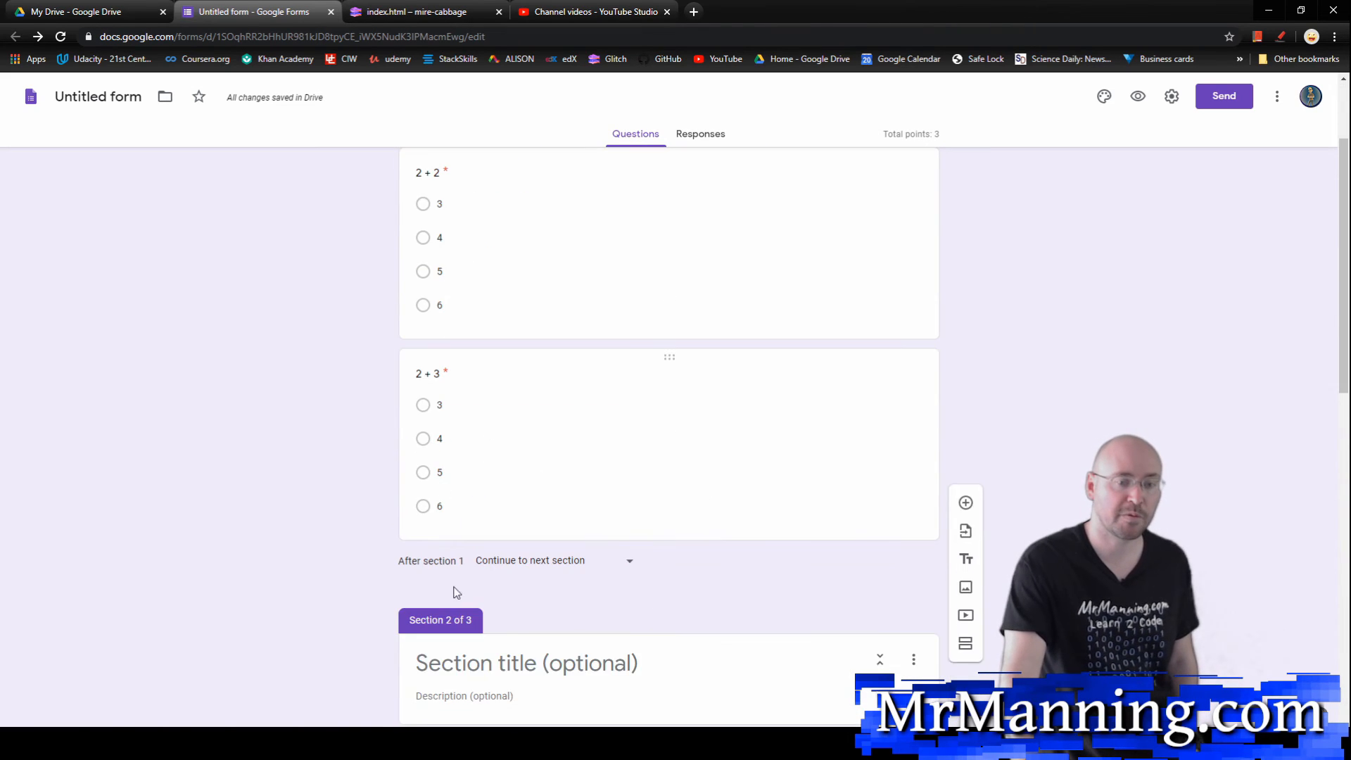
scroll(458, 618, down, 4)
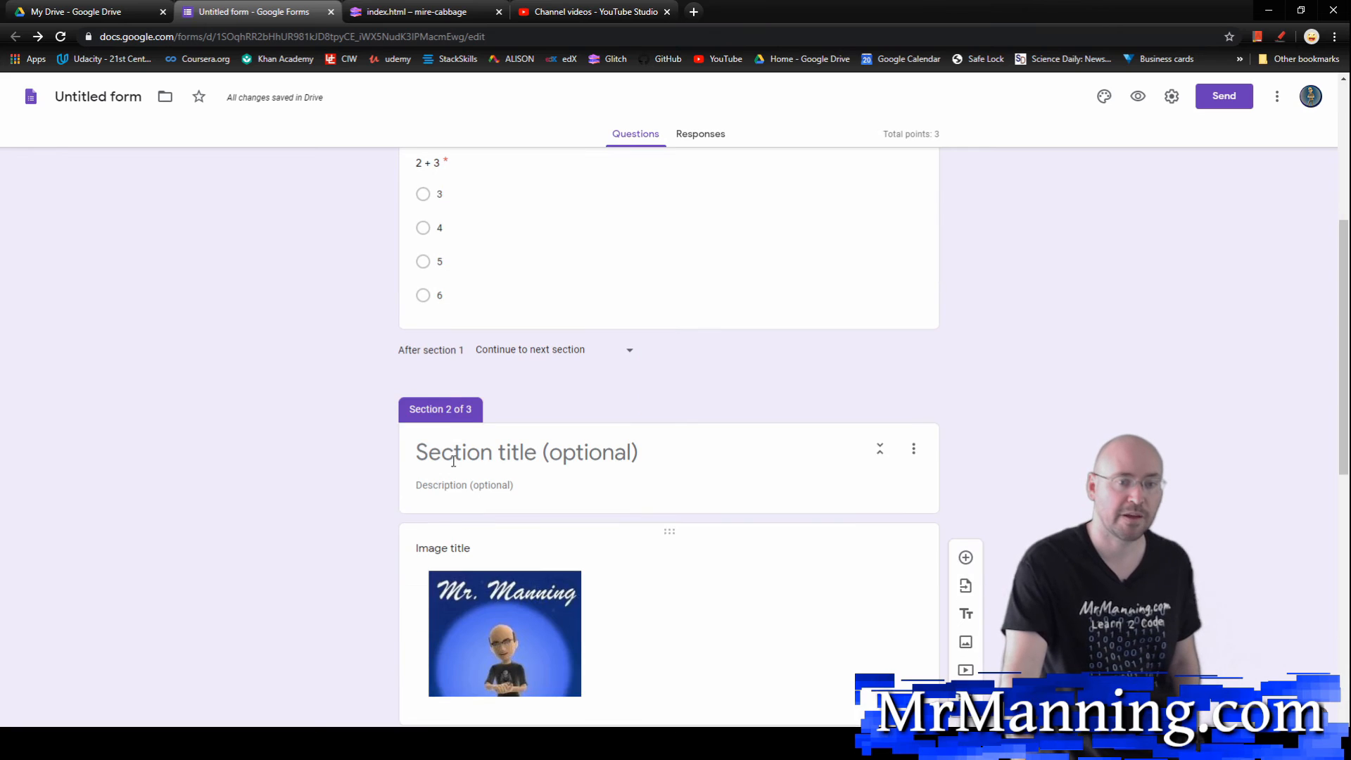
scroll(342, 431, down, 3)
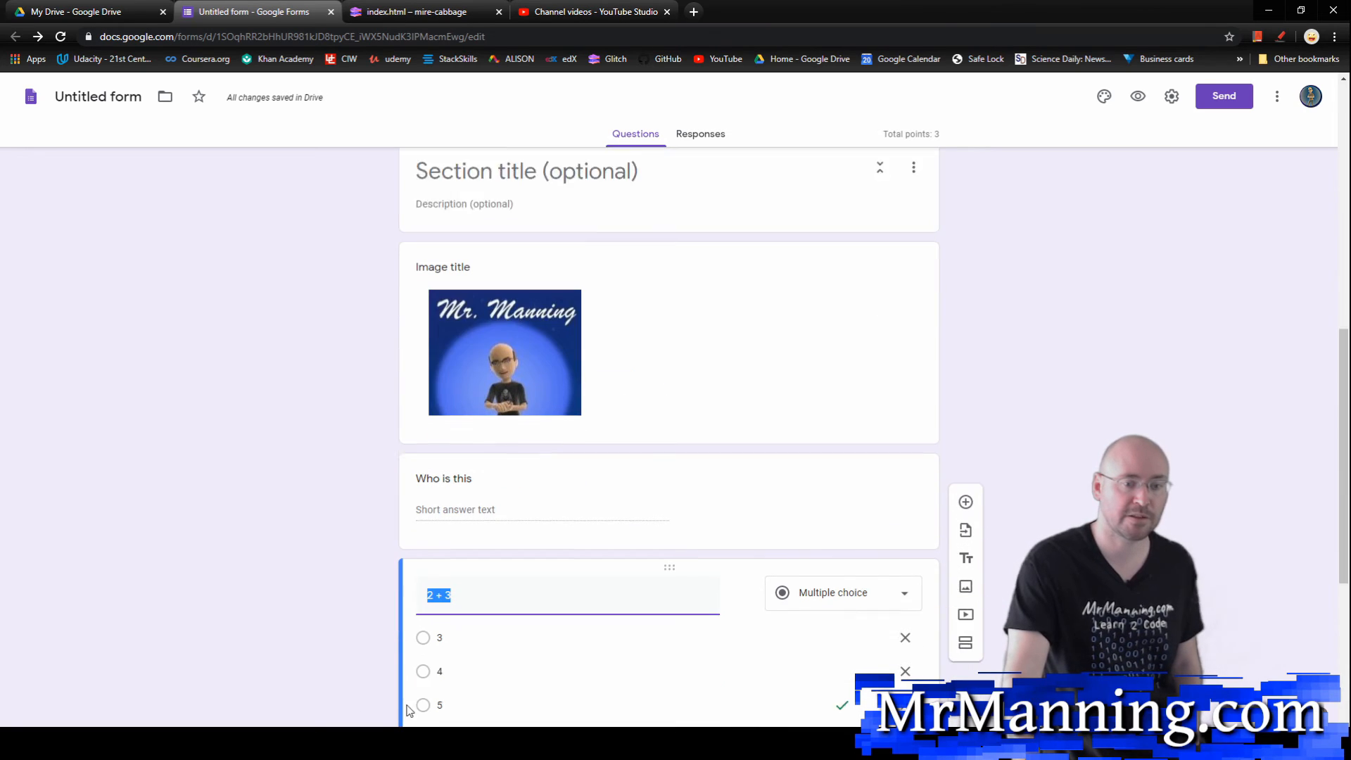
scroll(445, 589, up, 2)
click(464, 584)
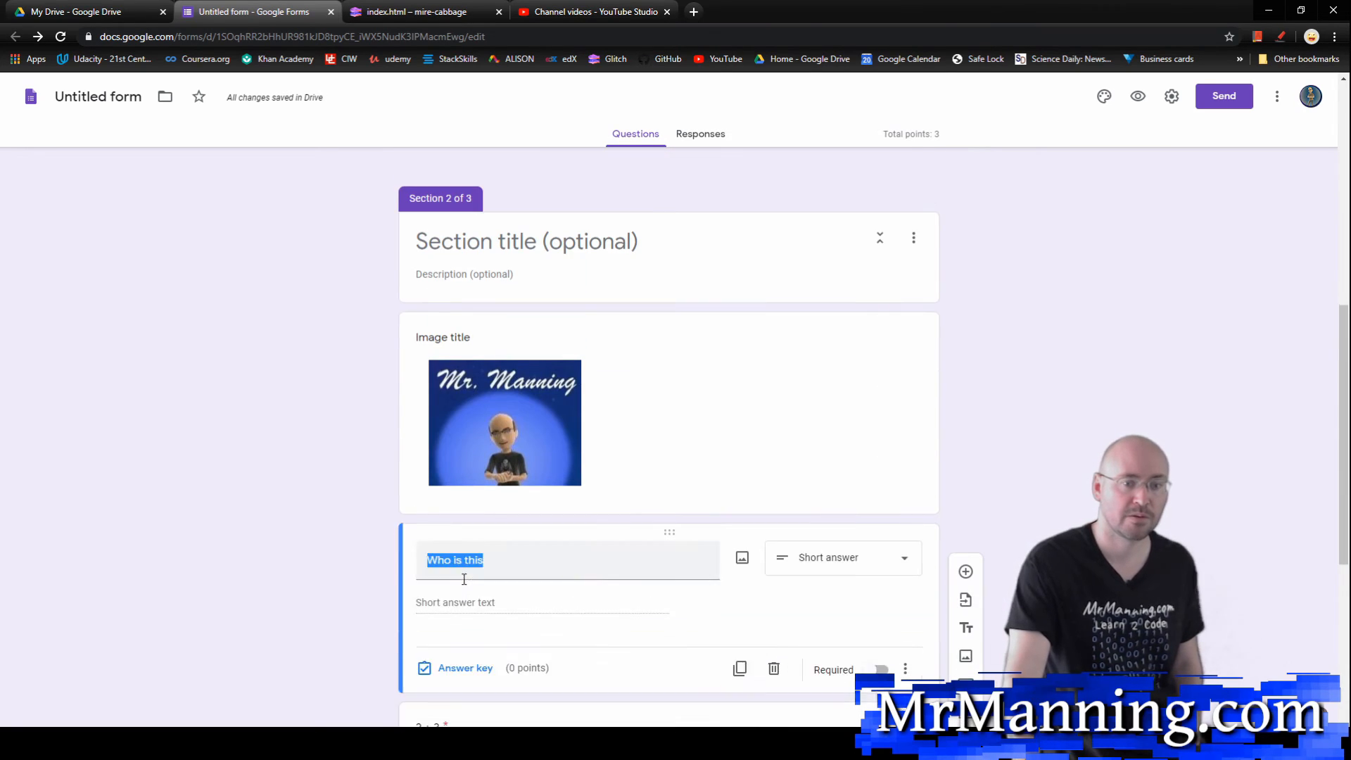
scroll(412, 598, down, 4)
scroll(406, 619, down, 2)
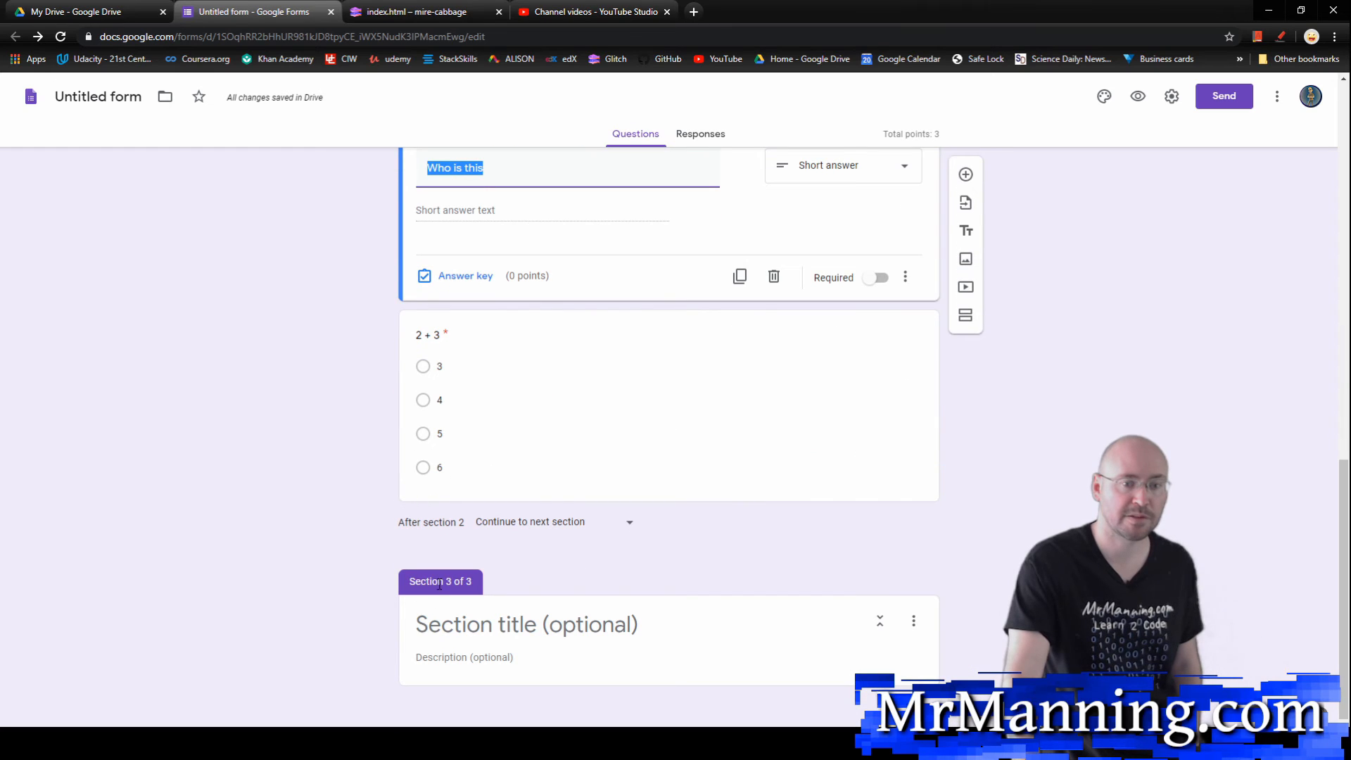
scroll(662, 321, up, 6)
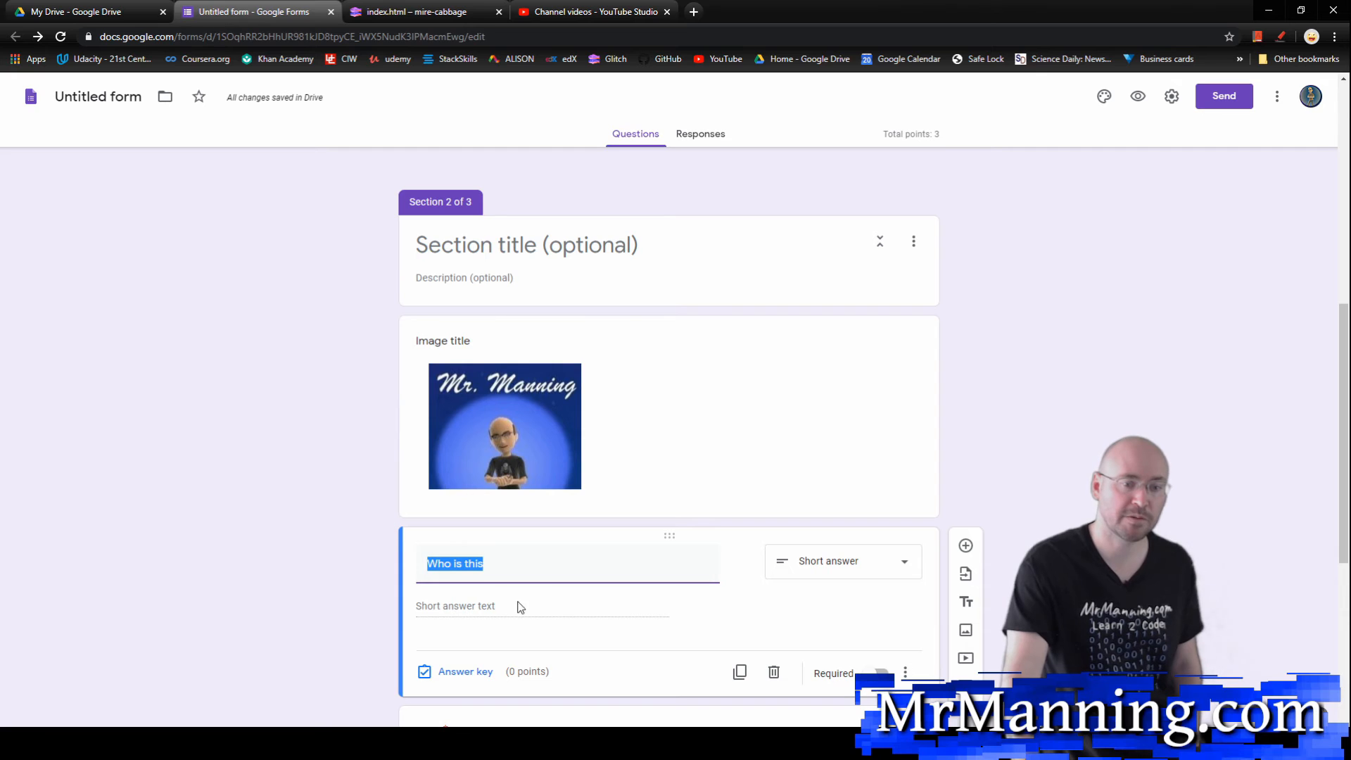
Step: Move the "2 + 3" question from the end of section 2 into section 3
scroll(497, 461, down, 1)
scroll(497, 458, down, 4)
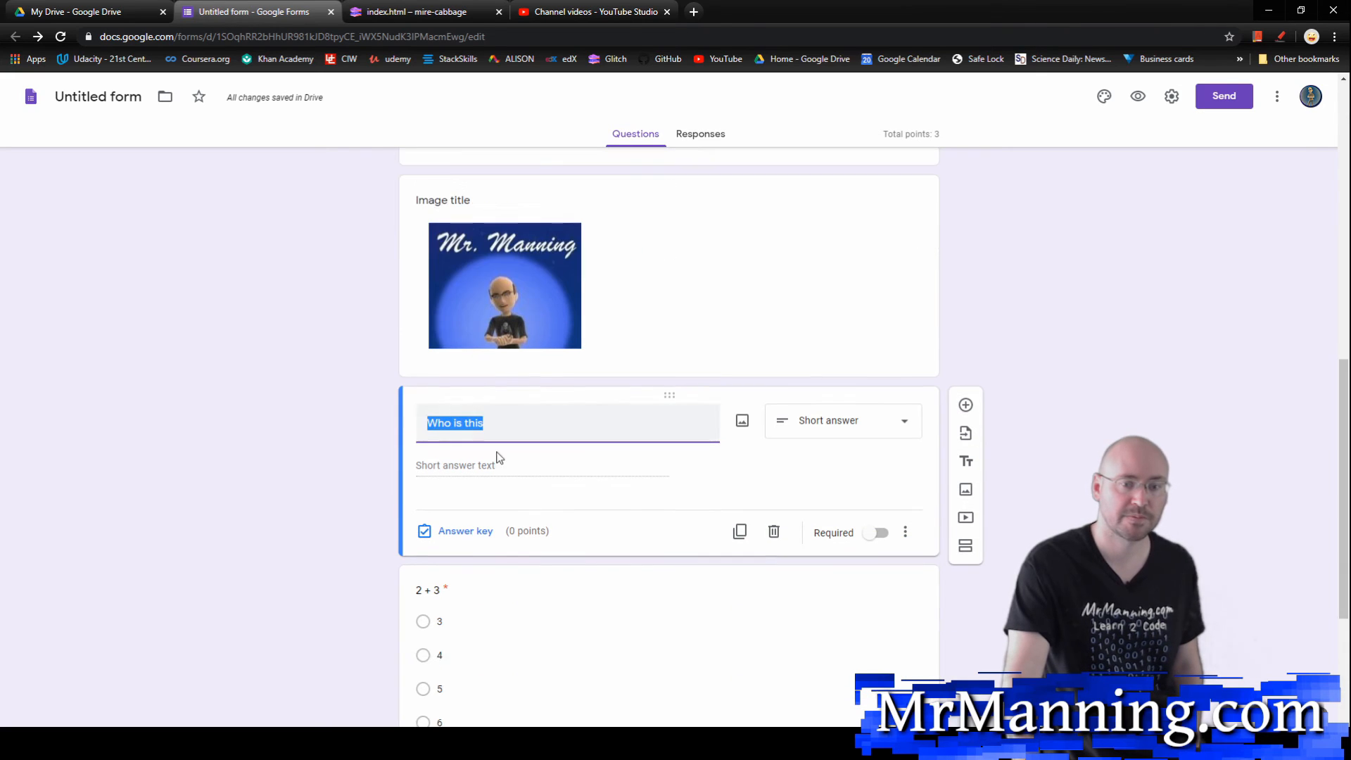
drag(670, 361, 672, 613)
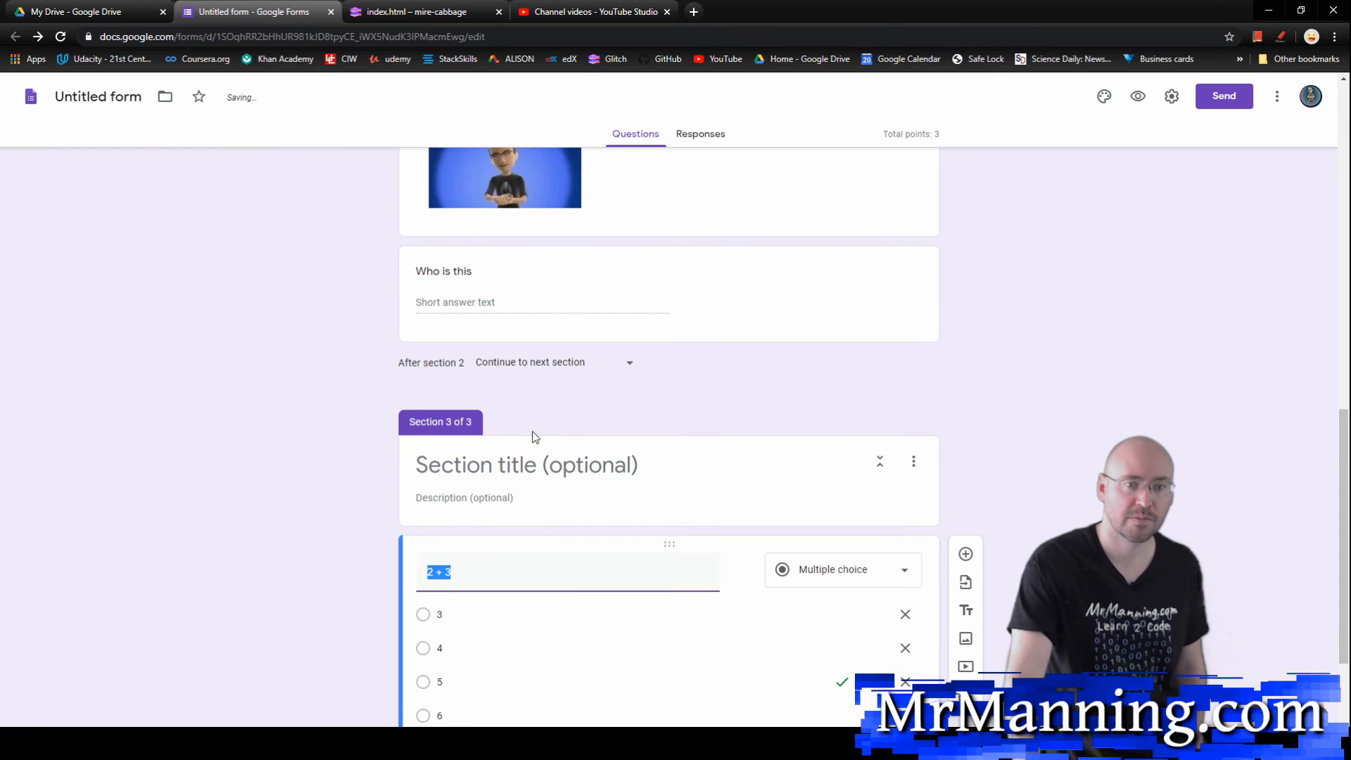
Step: Check the distribution of questions across the sections, including the image and the "Who is this" question in section 2
scroll(482, 546, up, 1)
scroll(465, 622, down, 2)
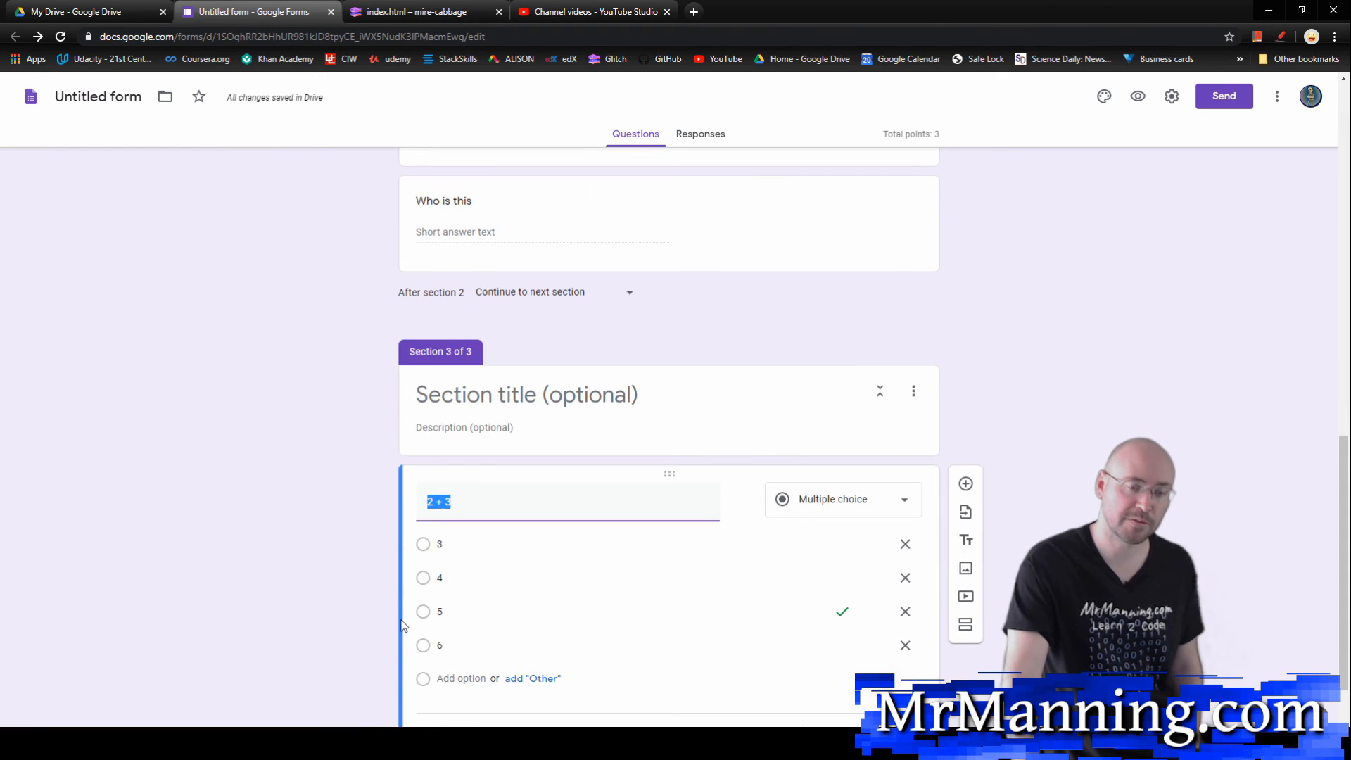
scroll(422, 630, up, 2)
scroll(429, 622, up, 4)
scroll(445, 614, up, 2)
scroll(454, 535, down, 2)
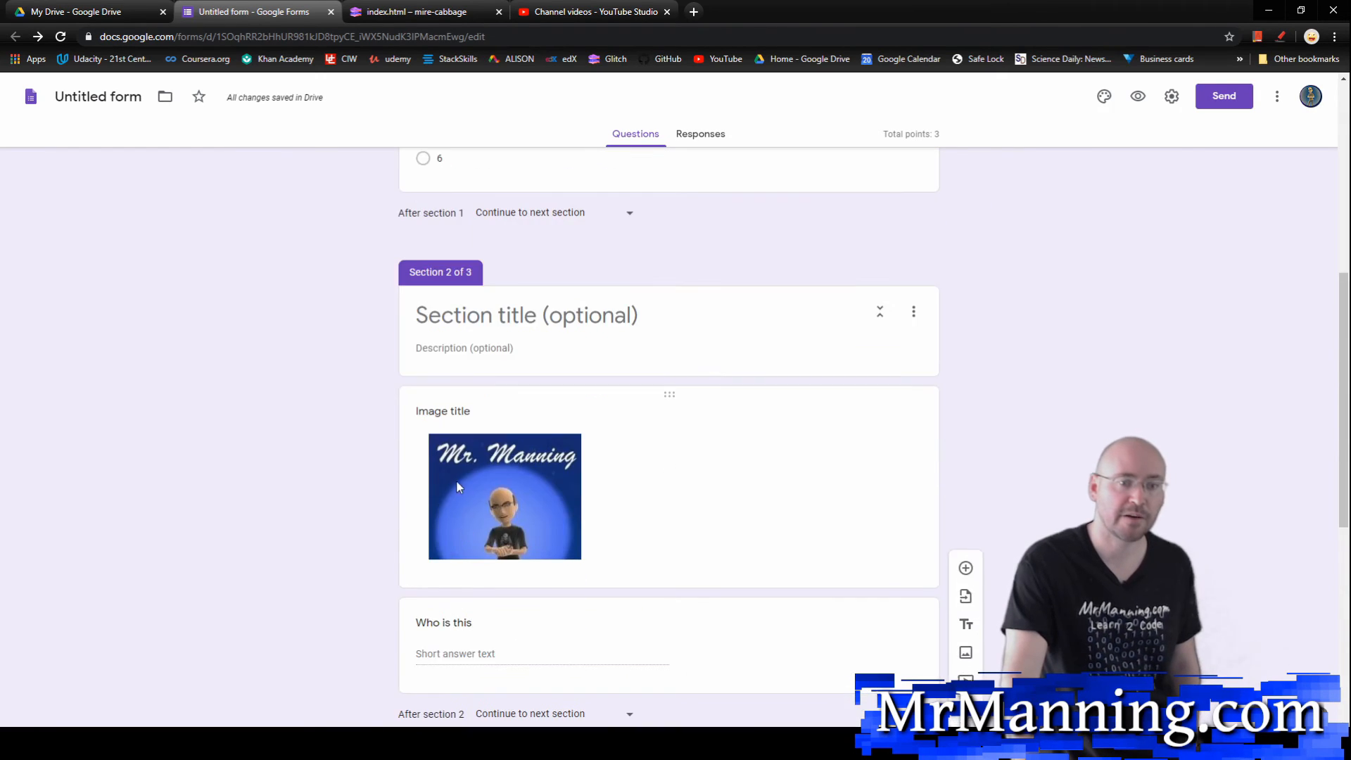
scroll(477, 498, down, 1)
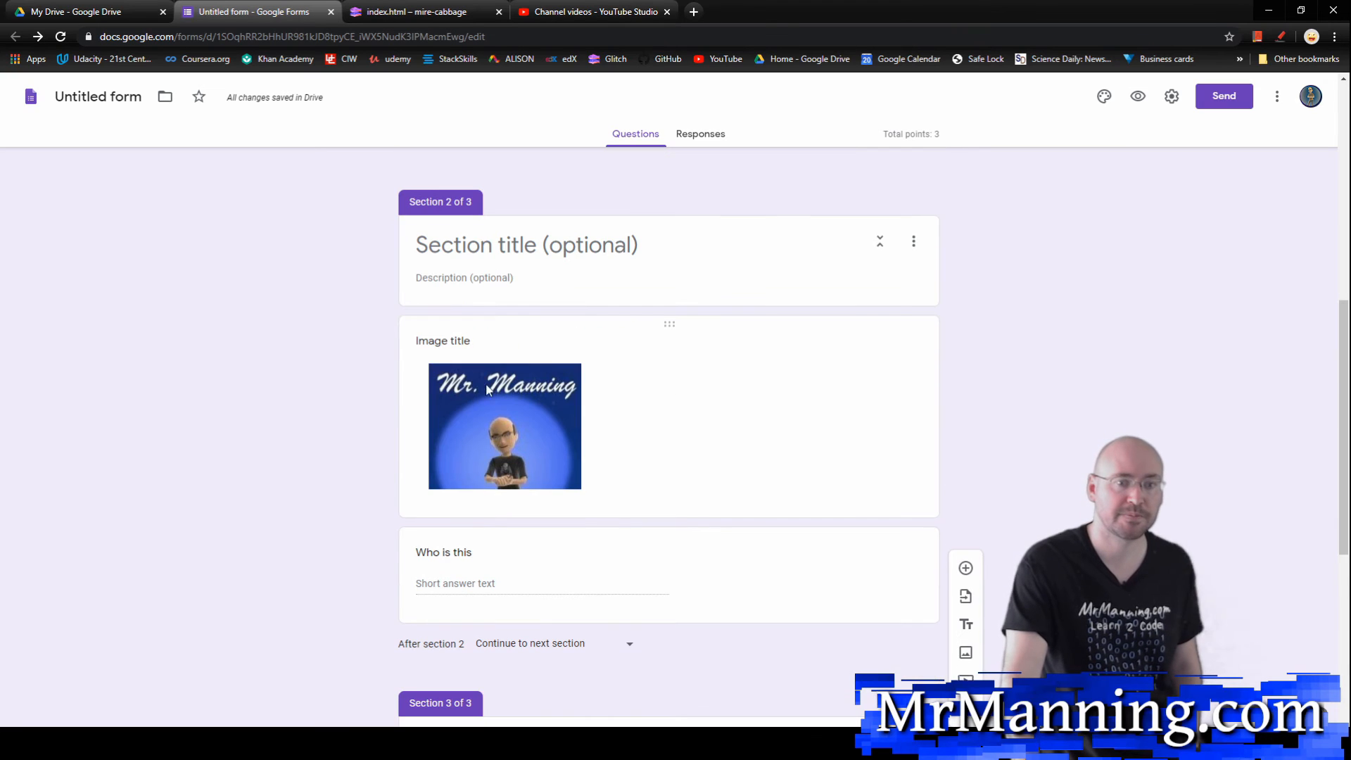
click(472, 343)
click(503, 563)
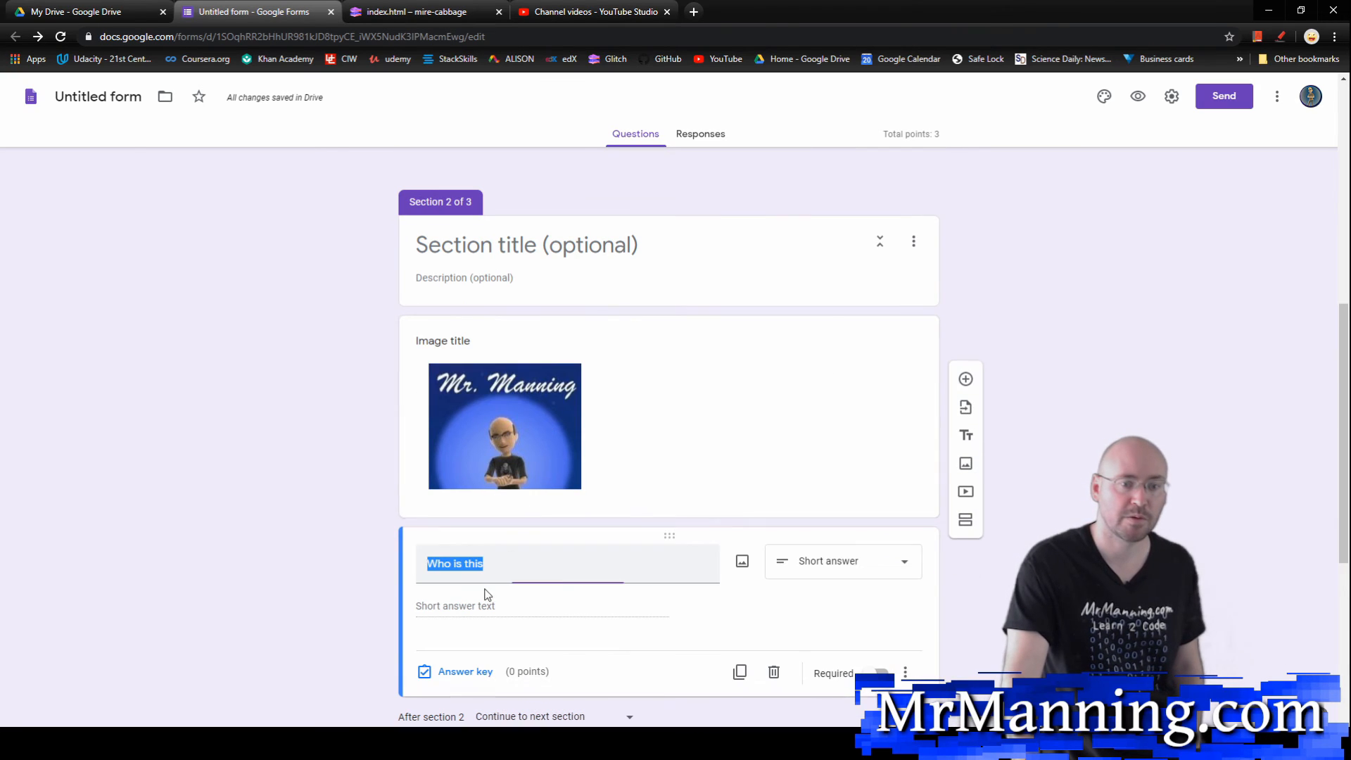
click(365, 547)
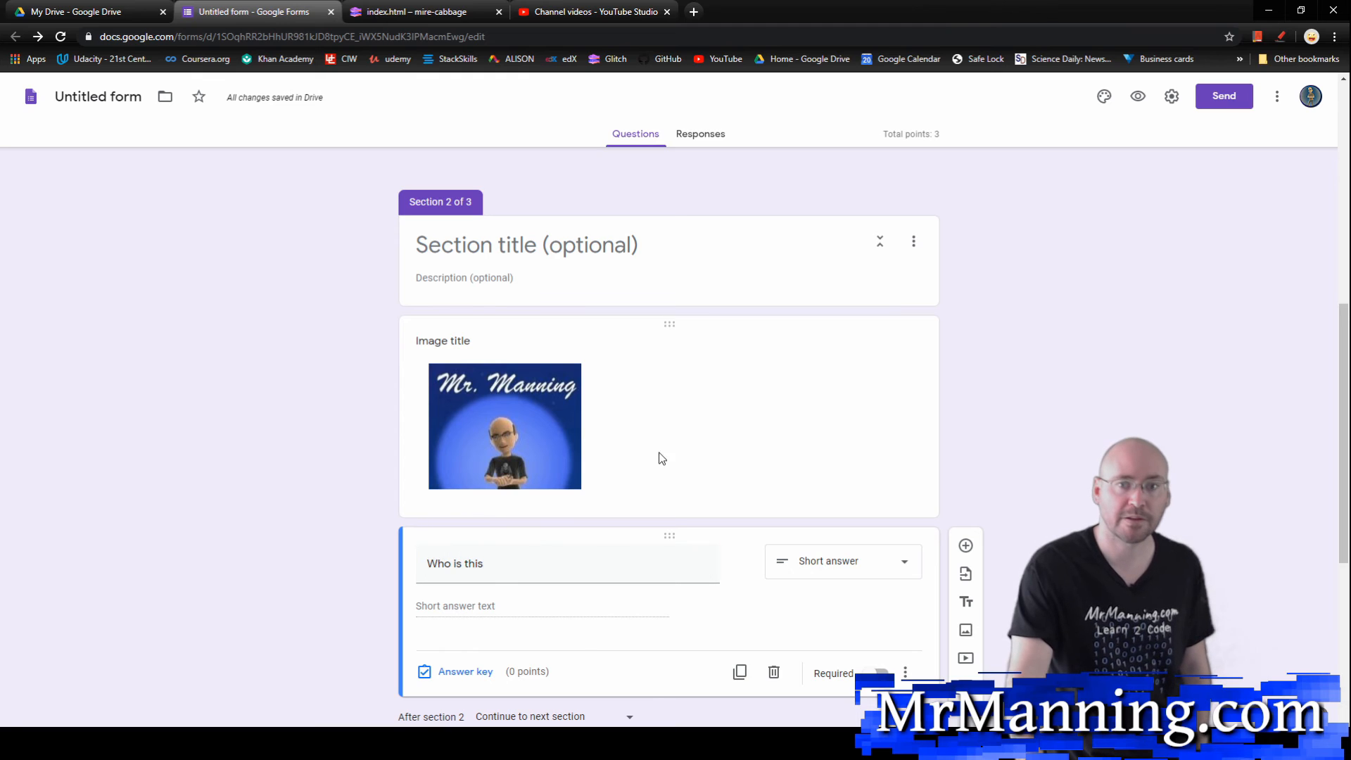
Step: Preview the quiz through all three sections, answering 6 for "2 + 2", 5 for "2 + 3" and "r" for "Who is this", and leave without submitting
click(1140, 97)
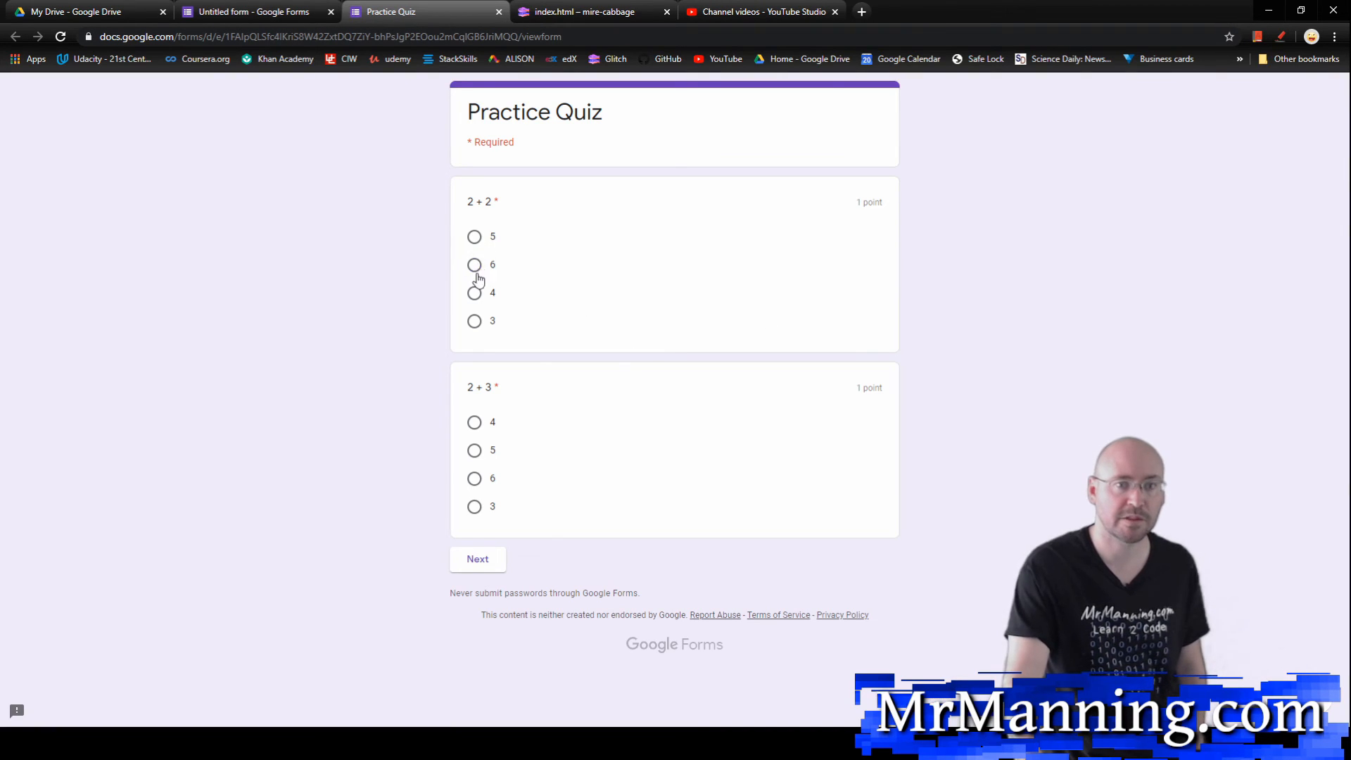
click(474, 265)
click(475, 452)
click(473, 560)
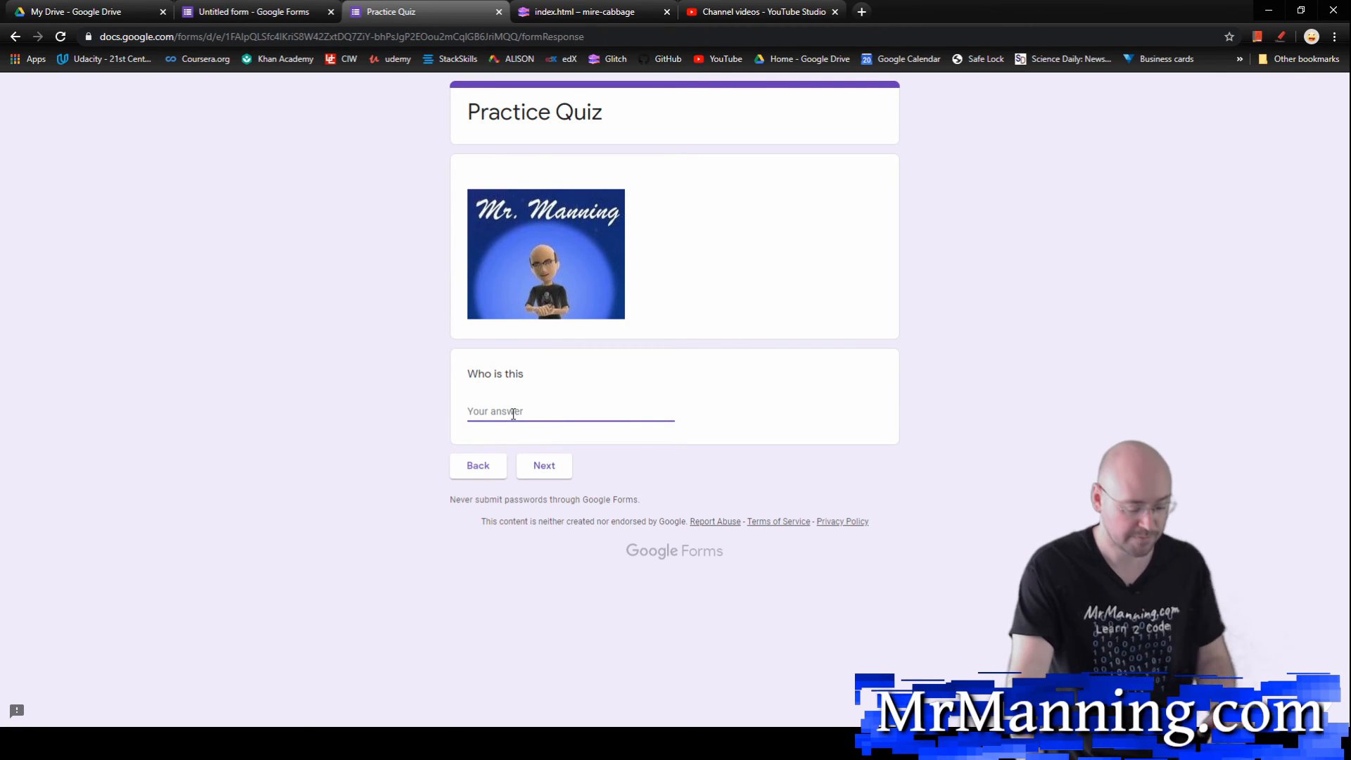
text(r)
click(544, 465)
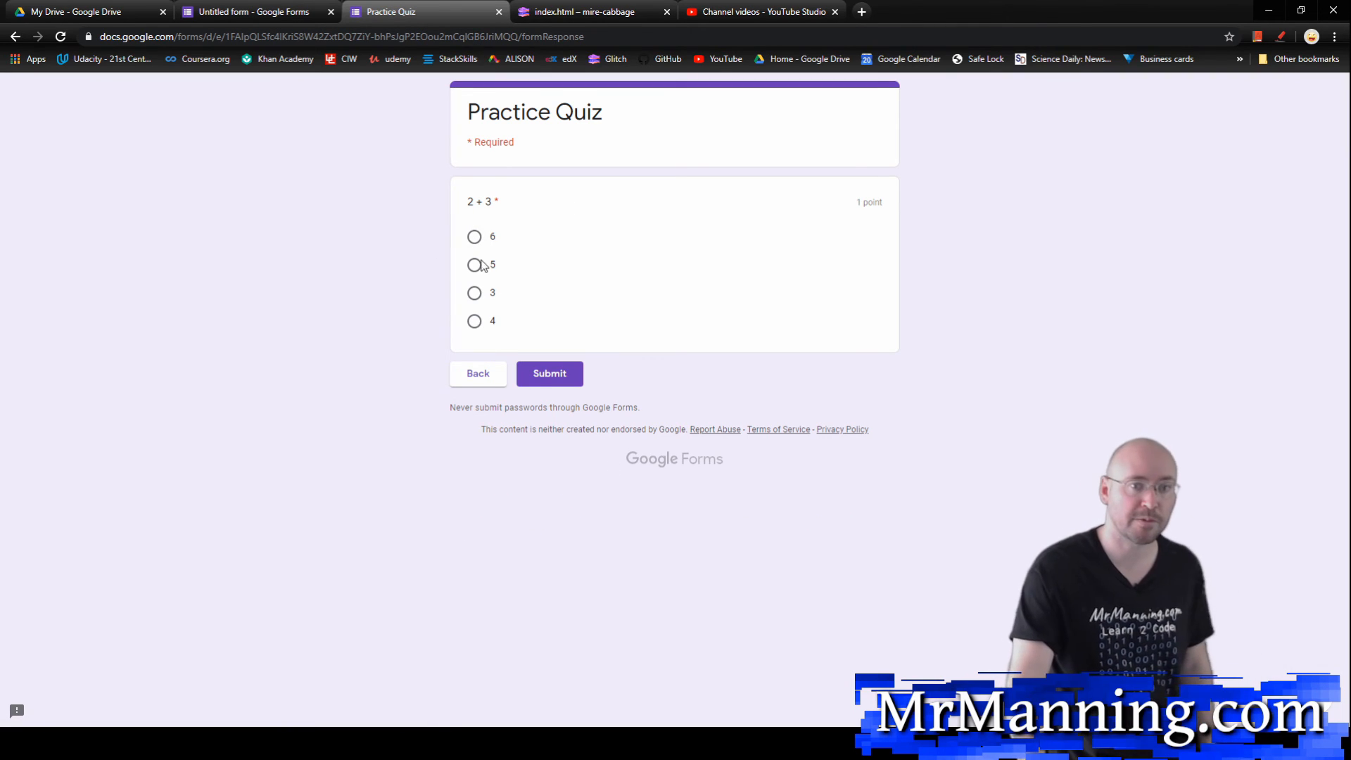
click(499, 12)
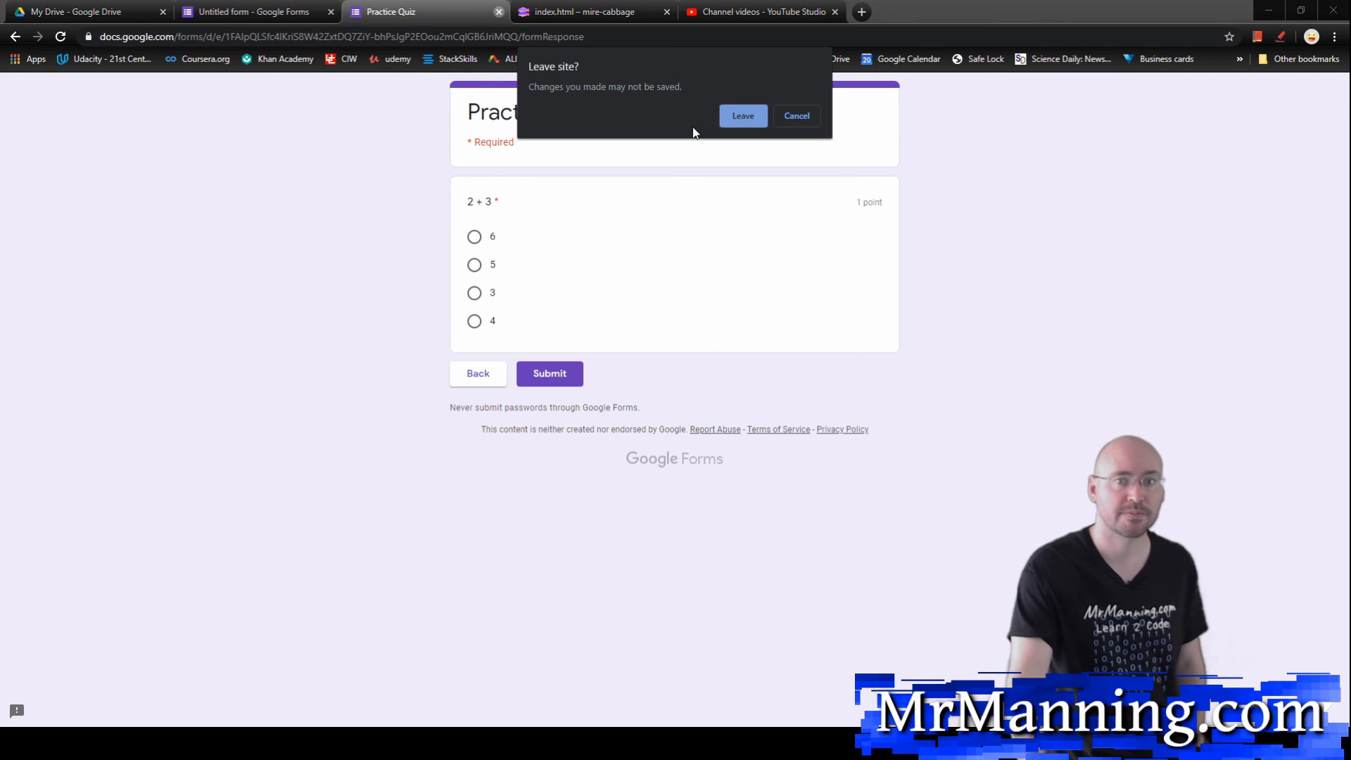
click(747, 116)
Step: Copy the Practice Quiz's full shareable link from its sending options
scroll(548, 352, up, 8)
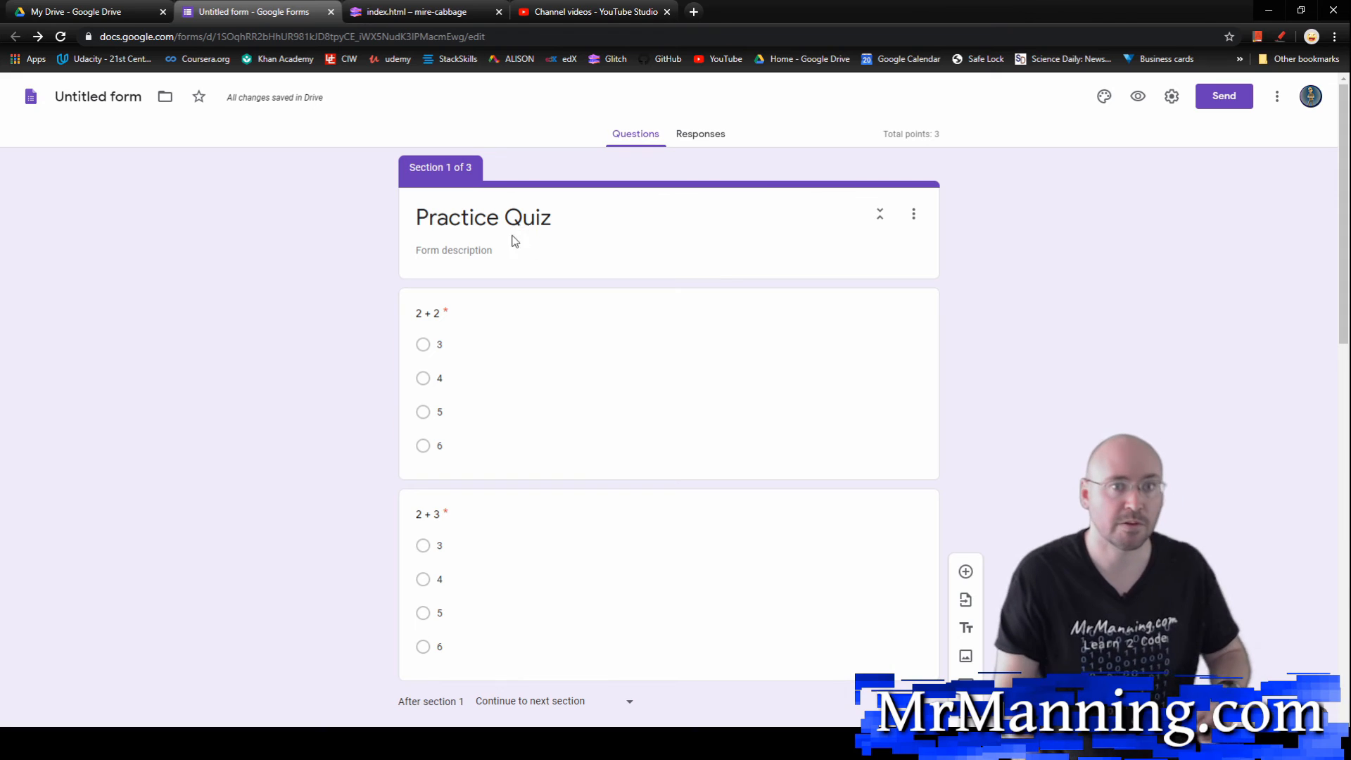
click(1212, 99)
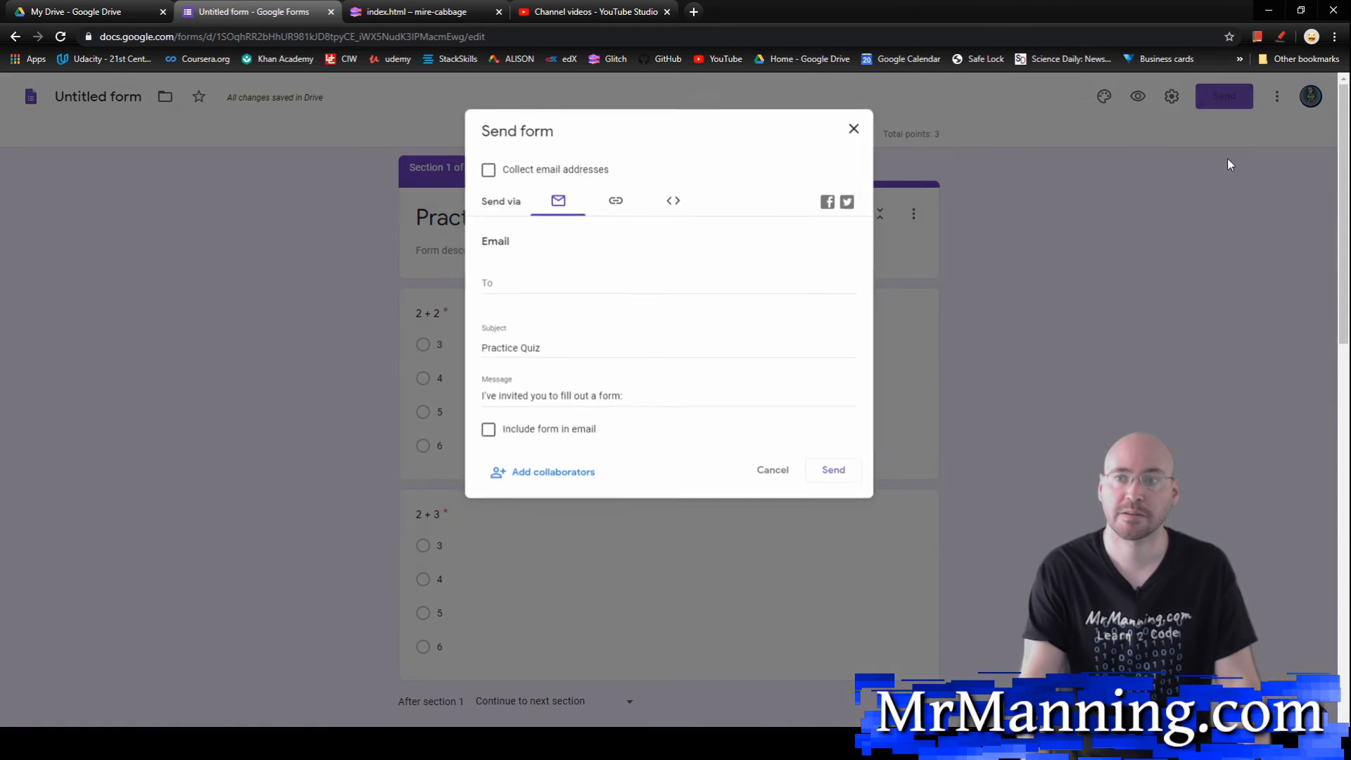
click(615, 201)
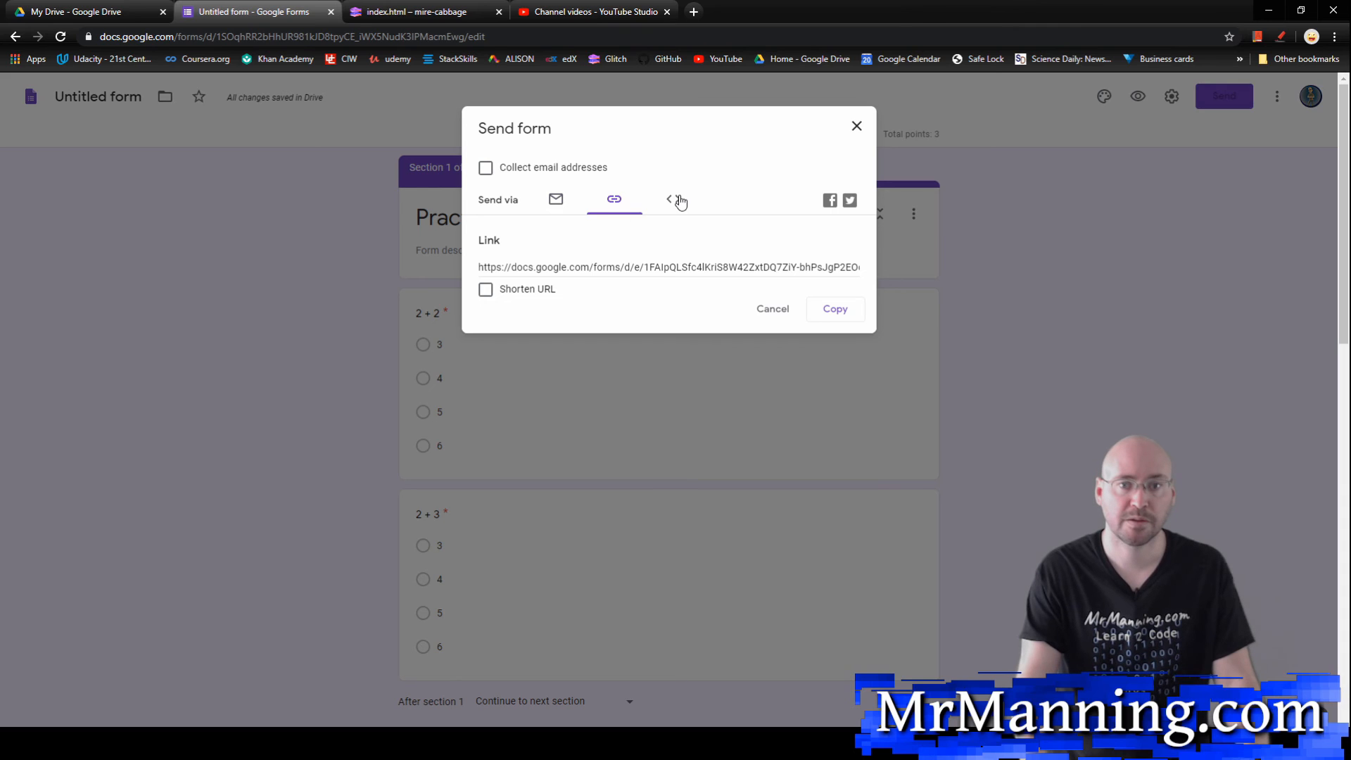
click(829, 311)
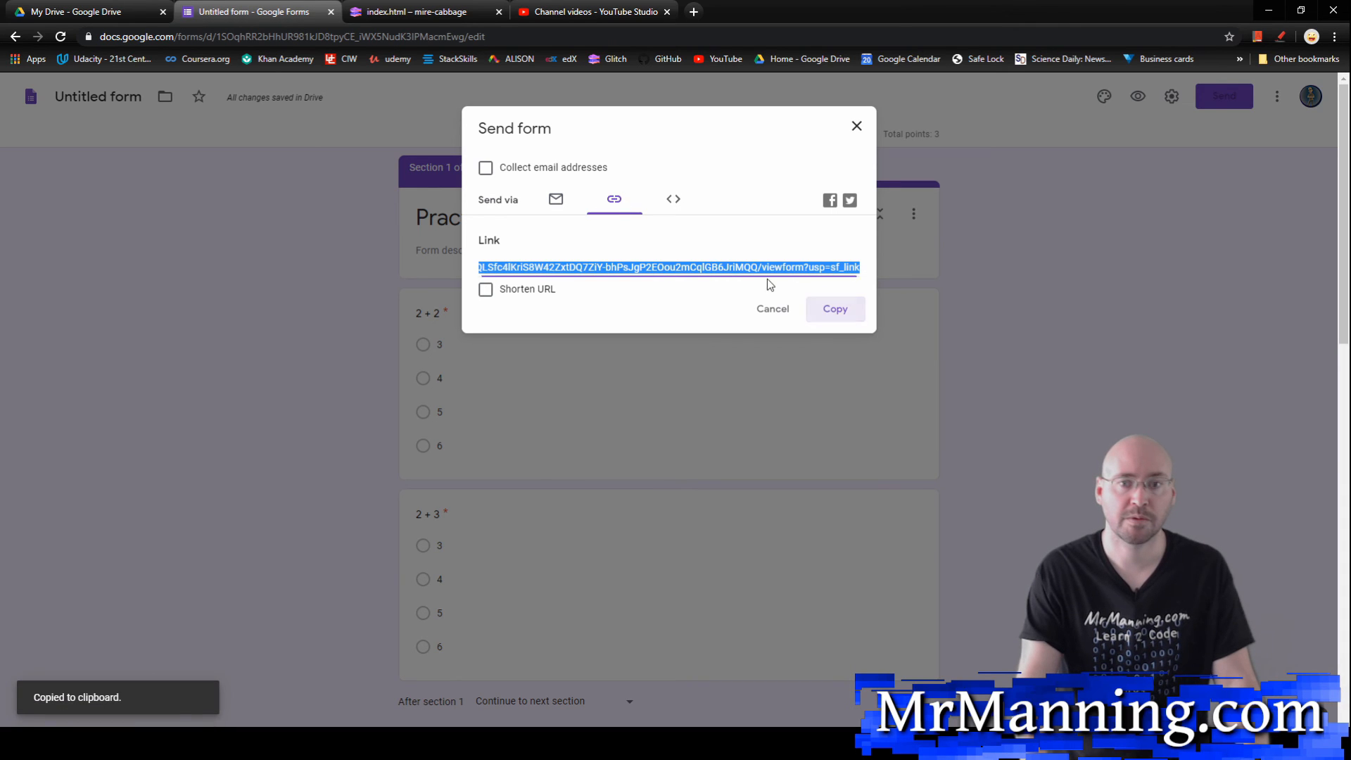
Step: Switch to the Glitch project and paste the quiz link into the empty href of the "Practice Quiz" list item in index.html
click(437, 16)
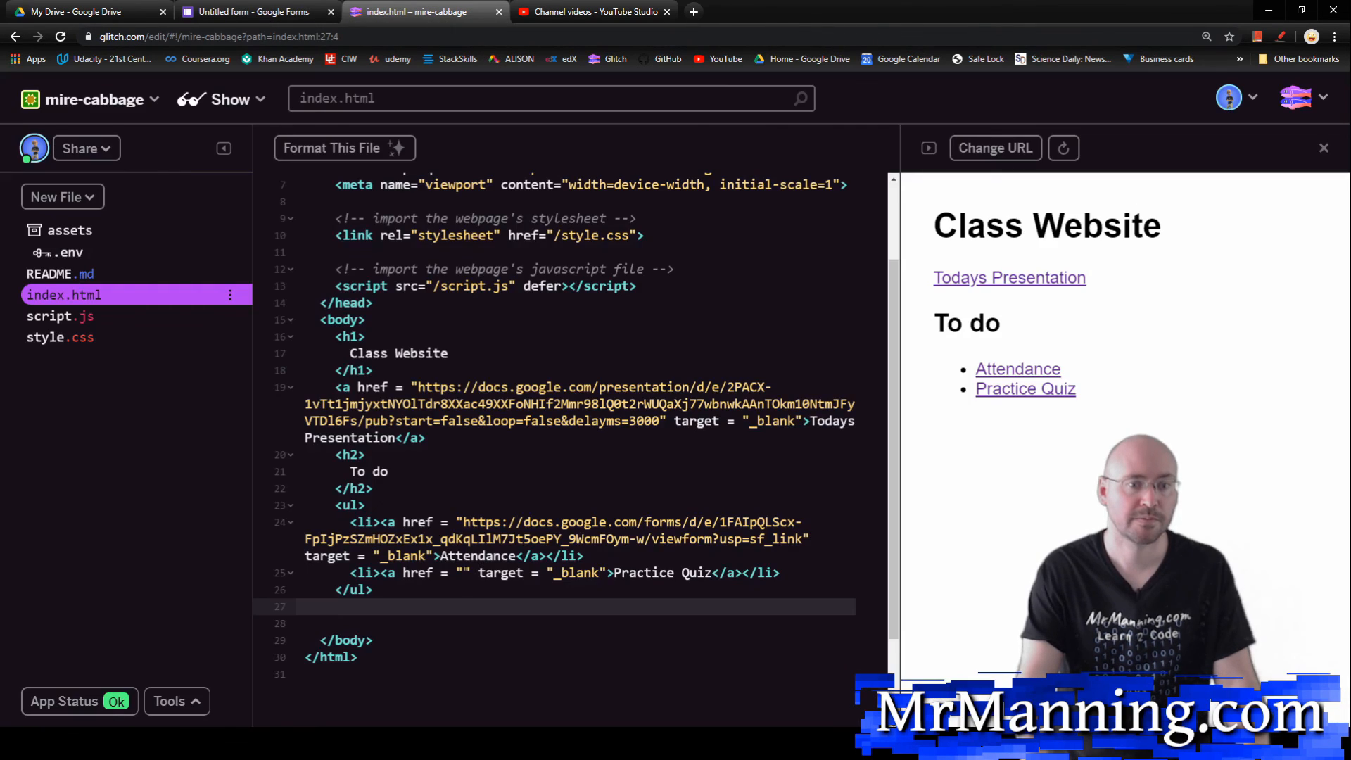
click(462, 572)
key(ctrl+v)
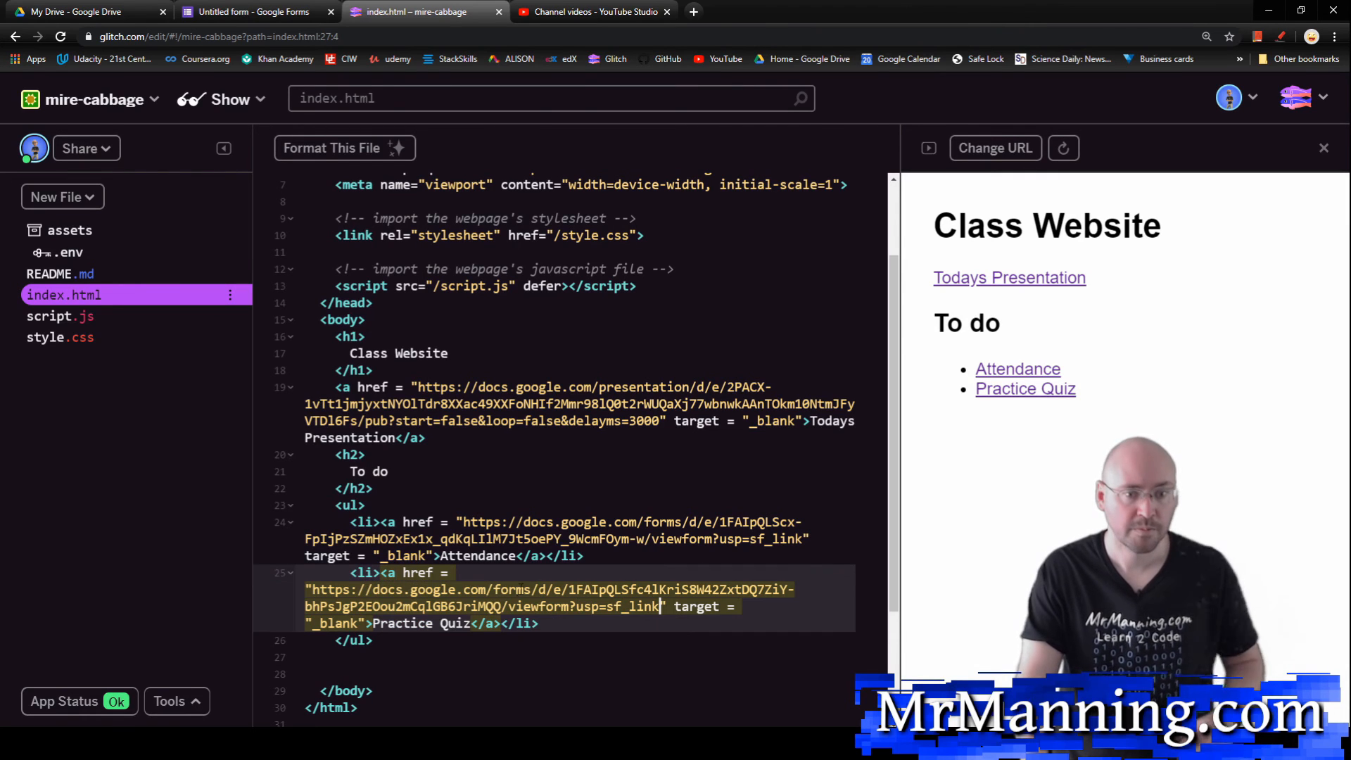
Step: Open the Practice Quiz from the class website preview, answer 4 for "2 + 2" and 5 for "2 + 3", and continue to section 2
click(1009, 400)
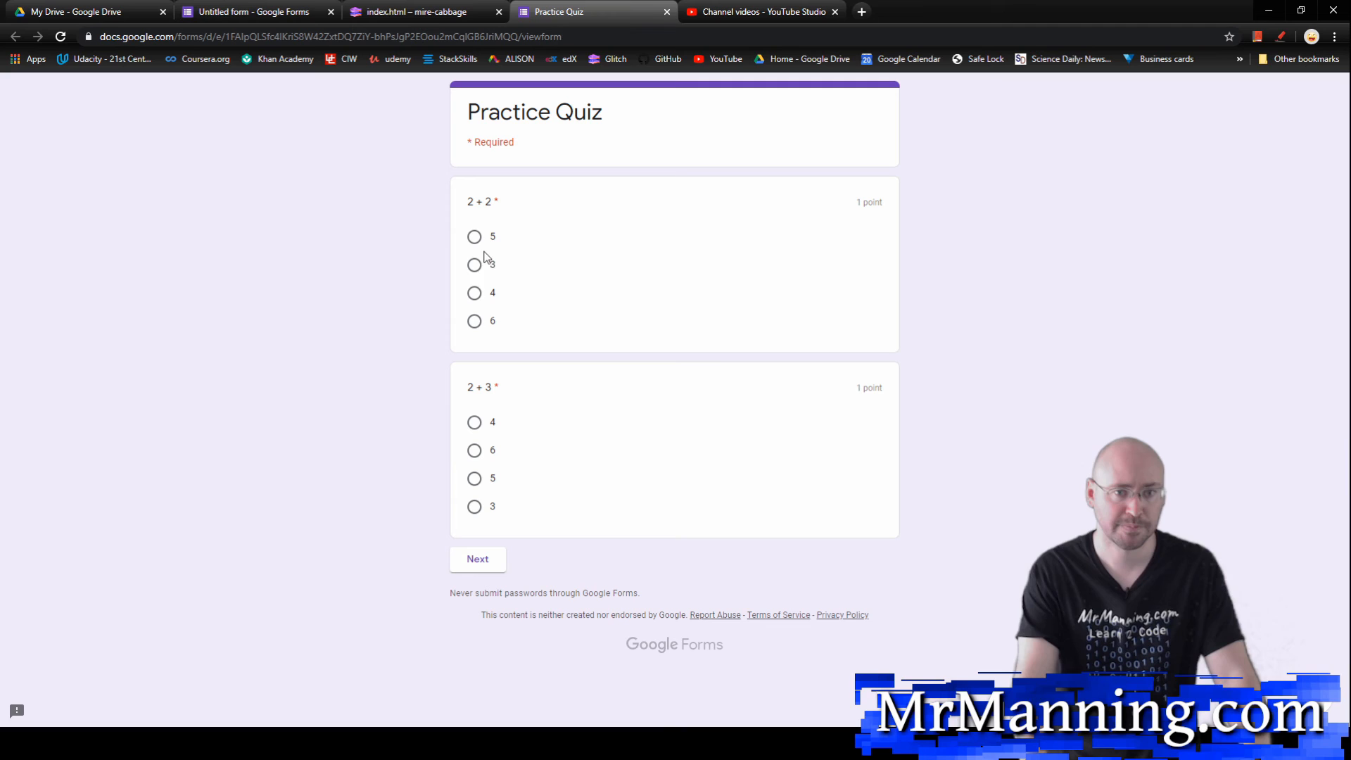
click(474, 293)
click(474, 478)
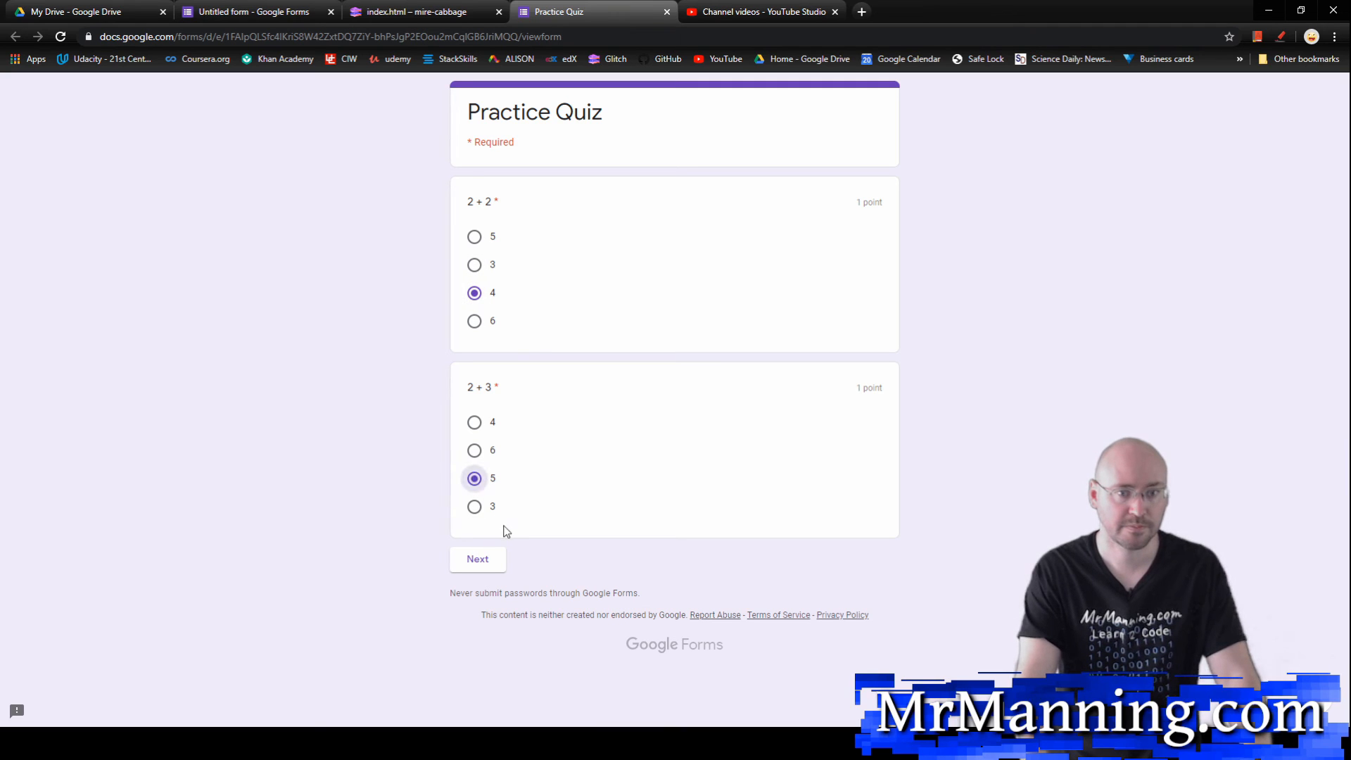
click(478, 558)
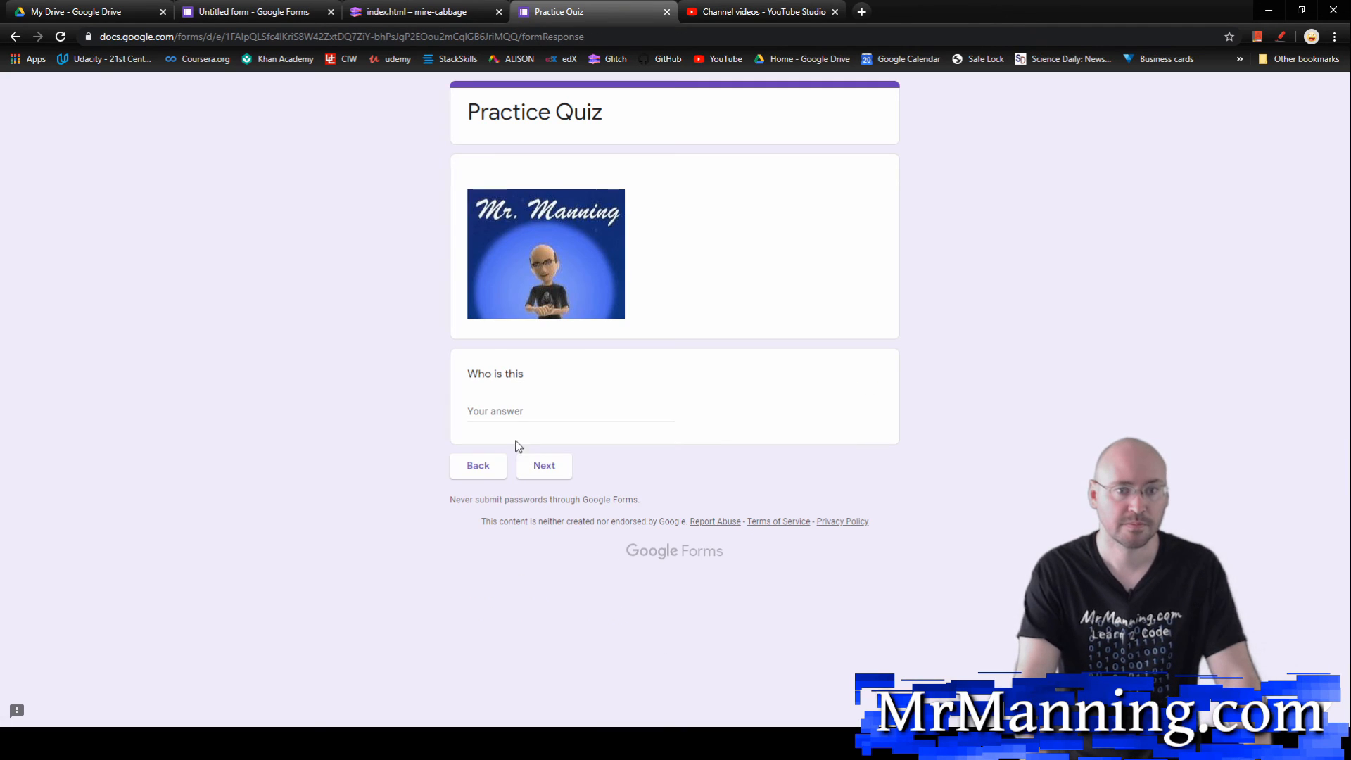
Step: Answer "me" for "Who is this" and 3 for the final "2 + 3" question, and submit the quiz
click(522, 413)
text(me)
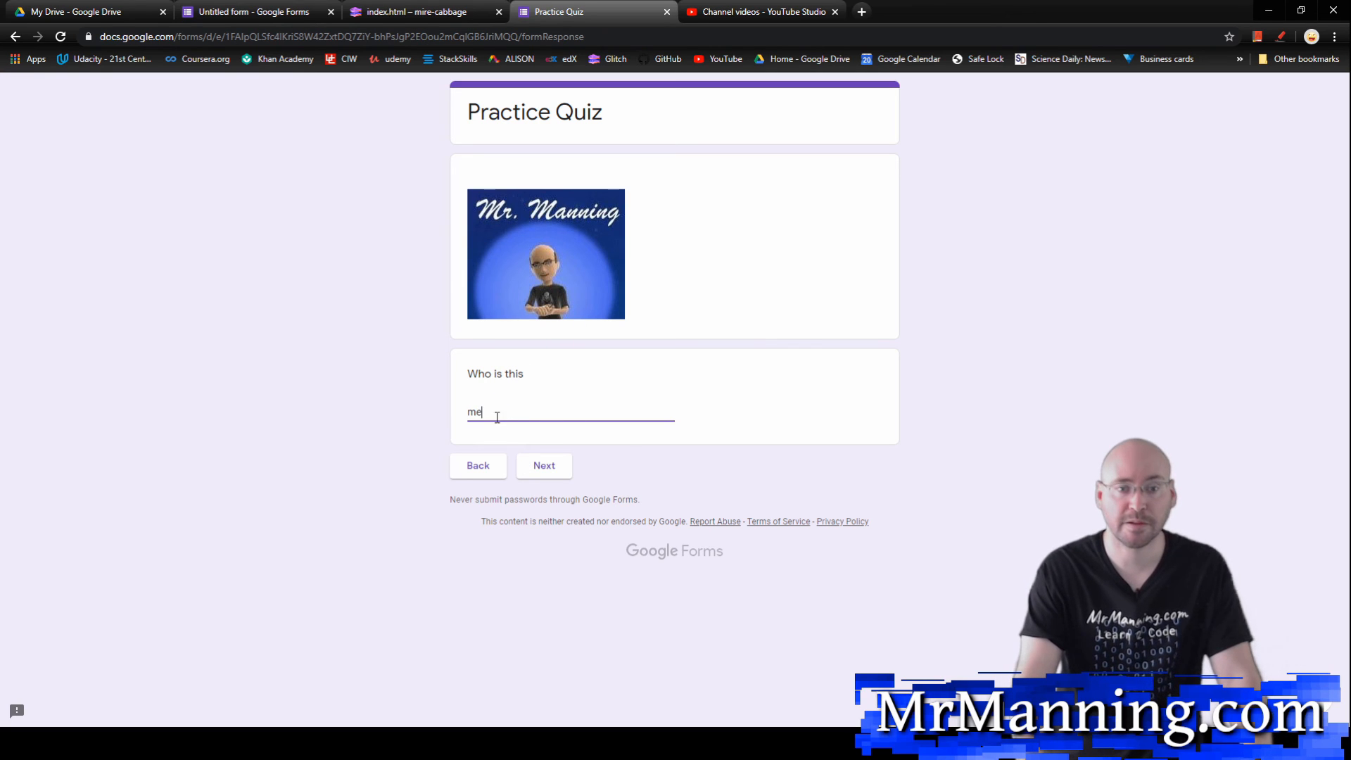
click(556, 467)
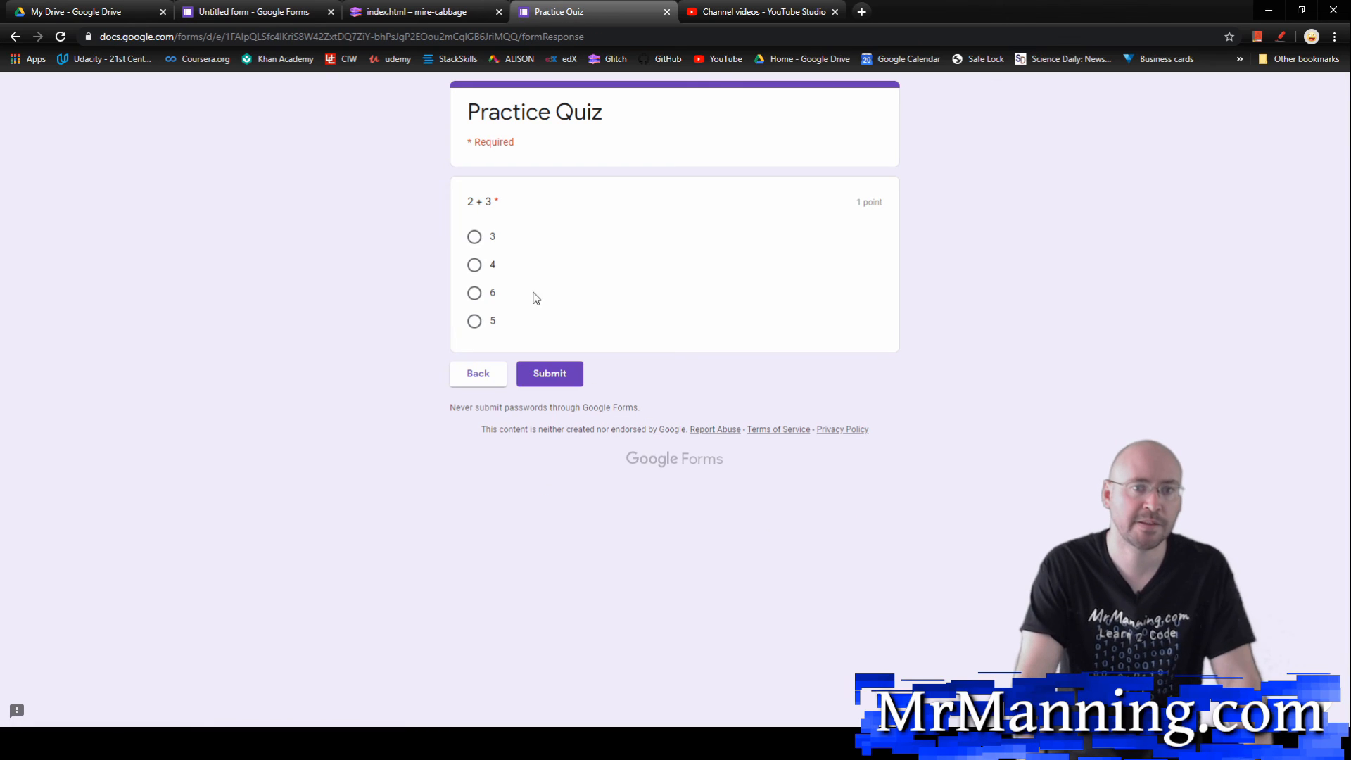
click(475, 237)
click(556, 379)
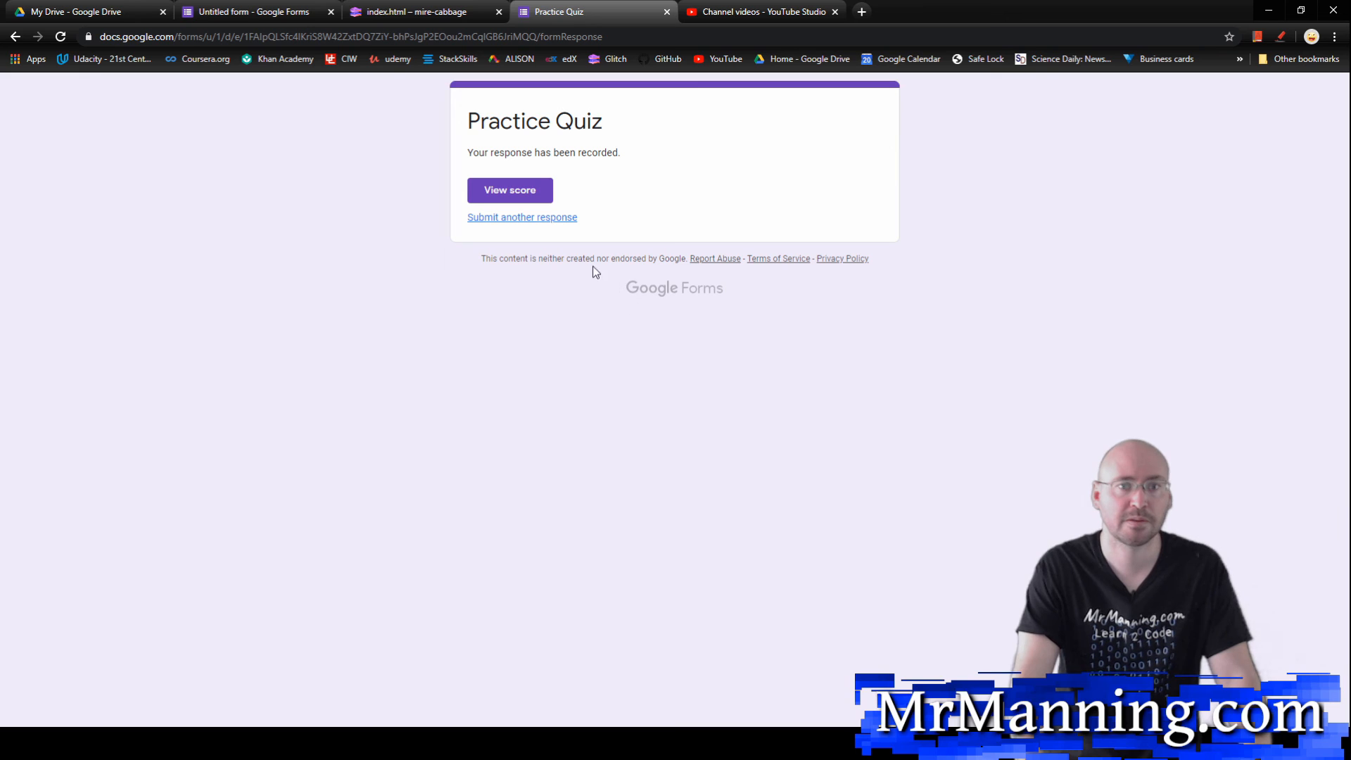
Step: View the submitted quiz's score, review the grading of each answer, and close the score and confirmation pages
click(492, 189)
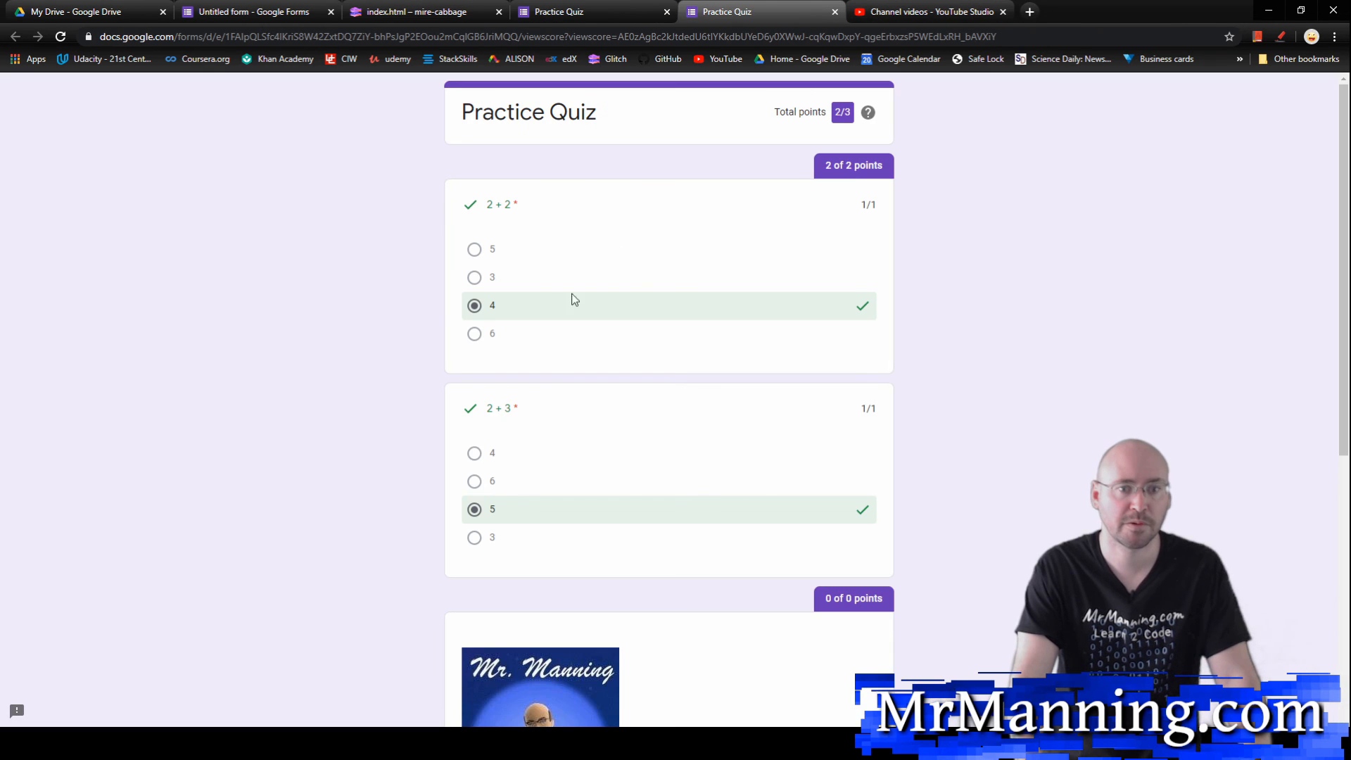
scroll(499, 282, down, 2)
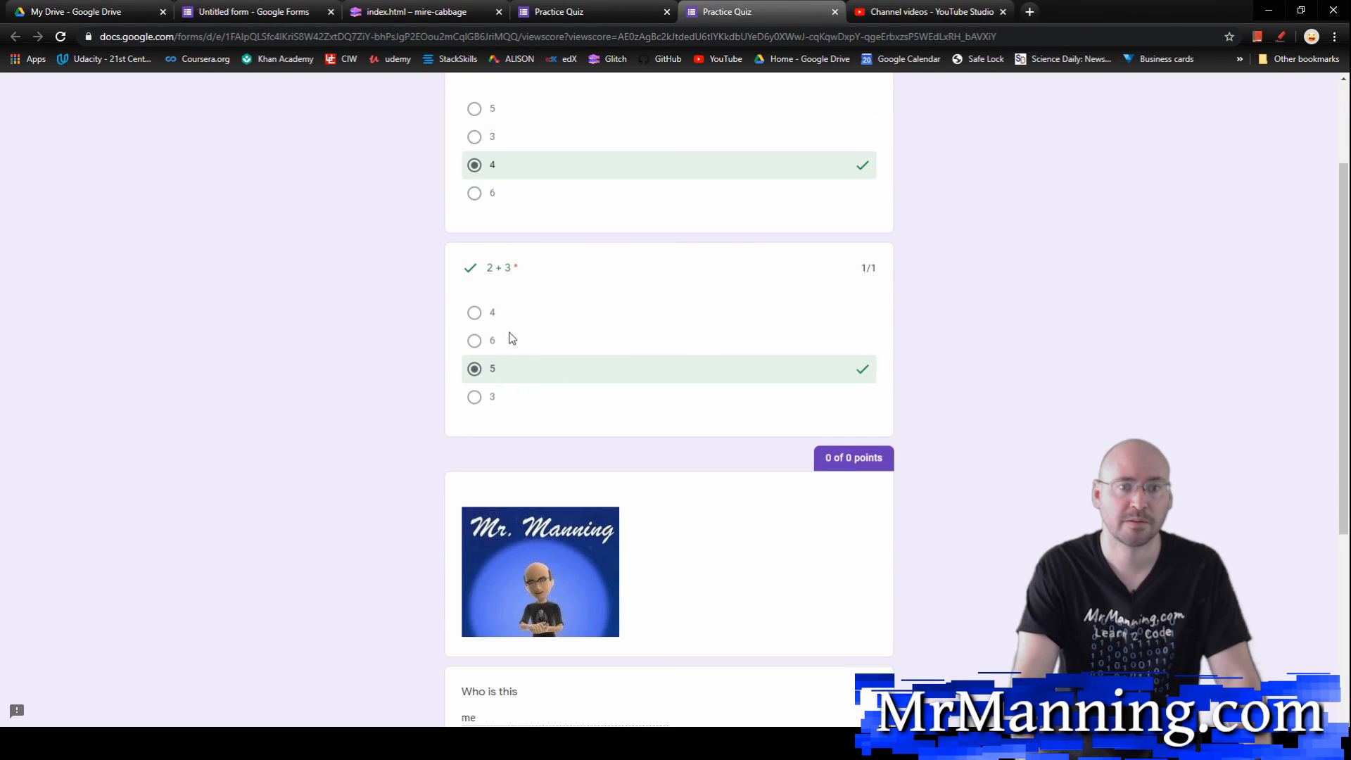
scroll(512, 338, up, 2)
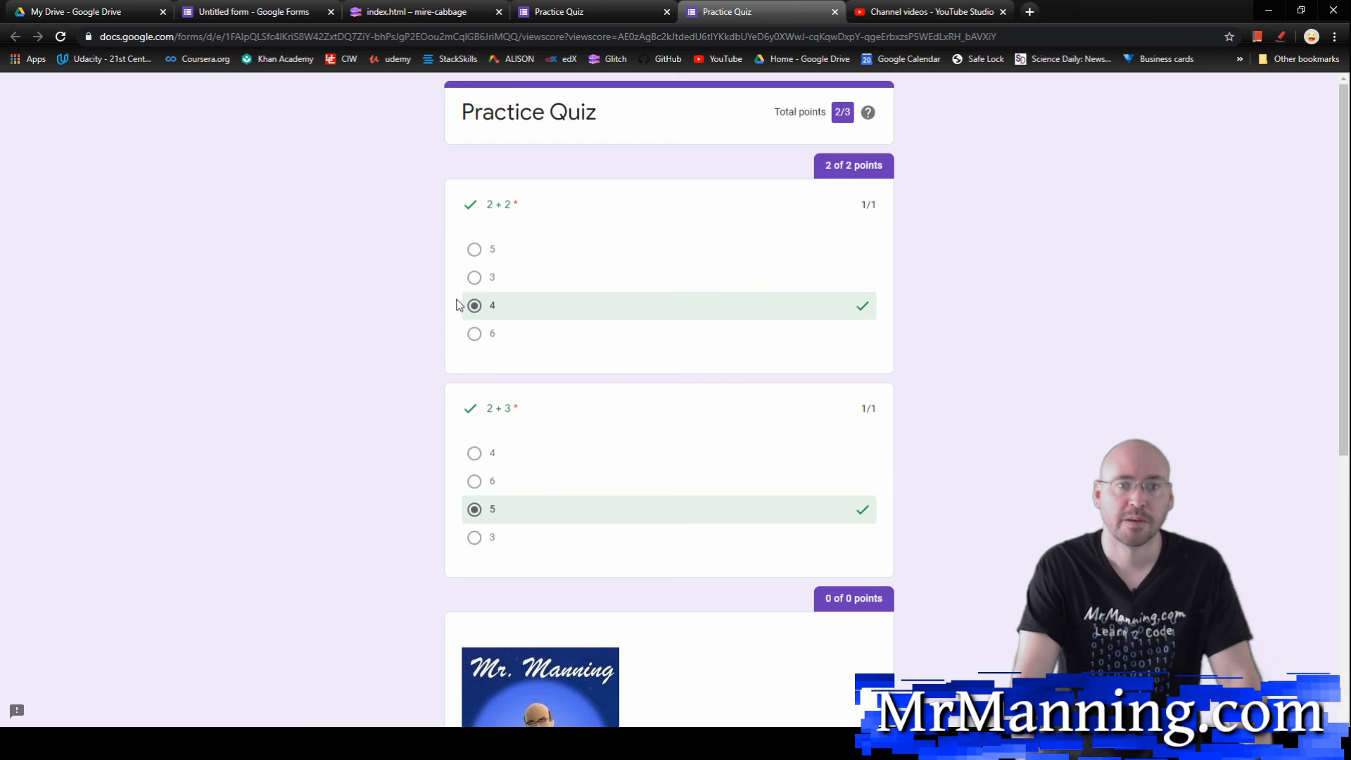
scroll(493, 331, down, 1)
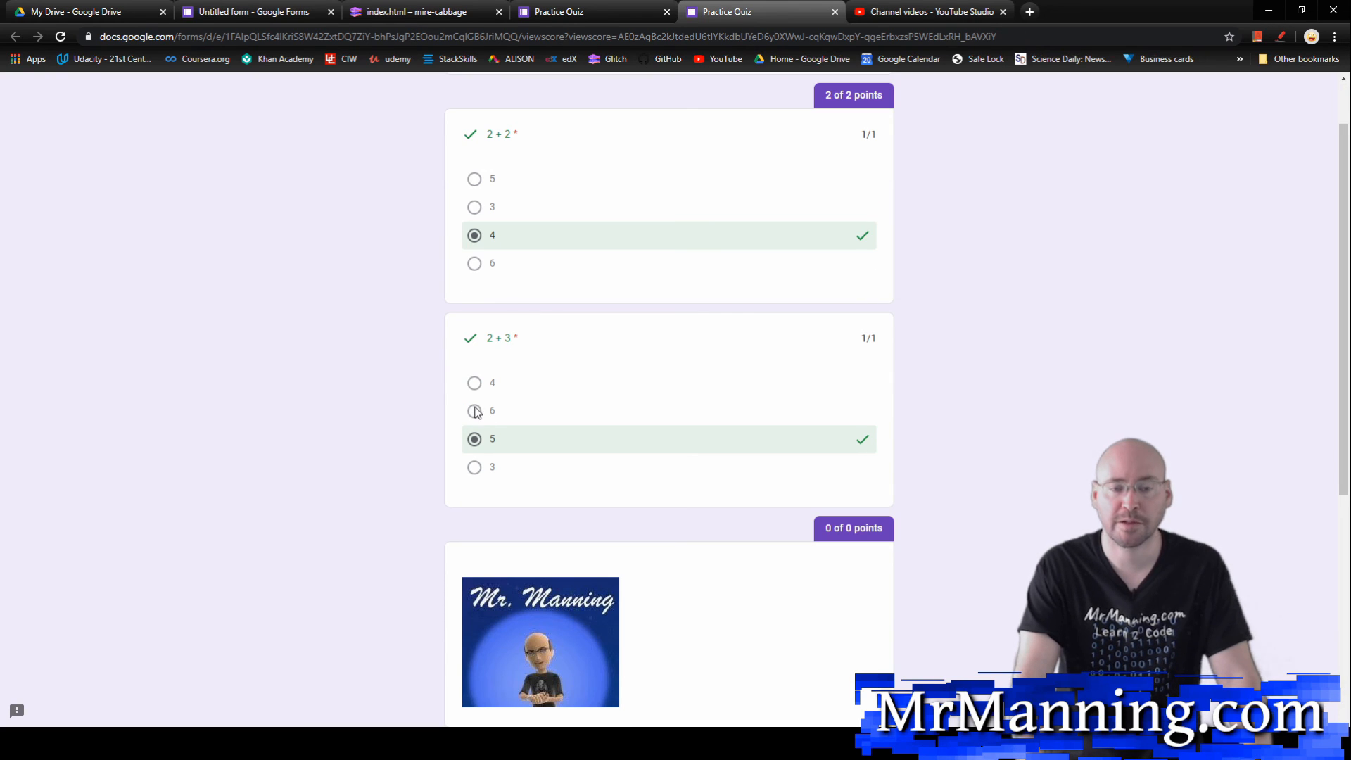
scroll(476, 412, down, 5)
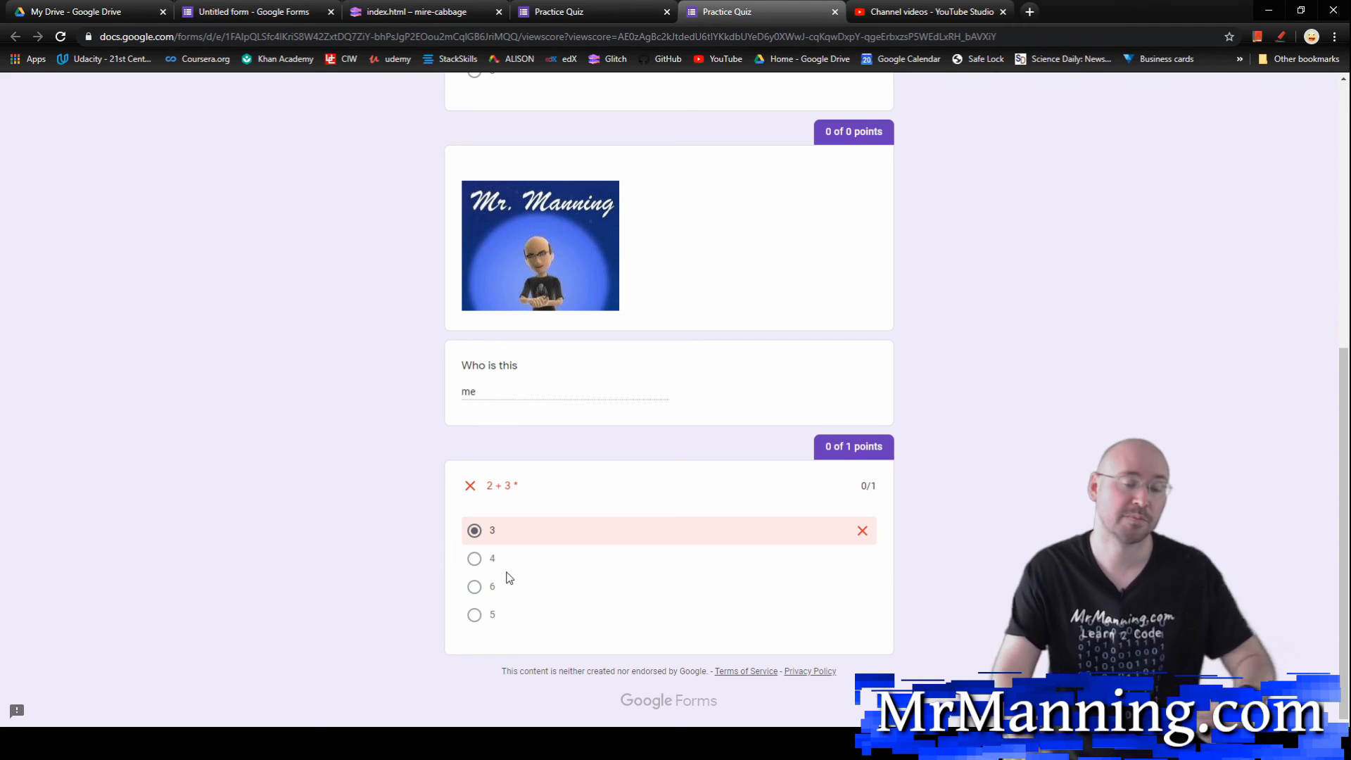
scroll(591, 483, up, 7)
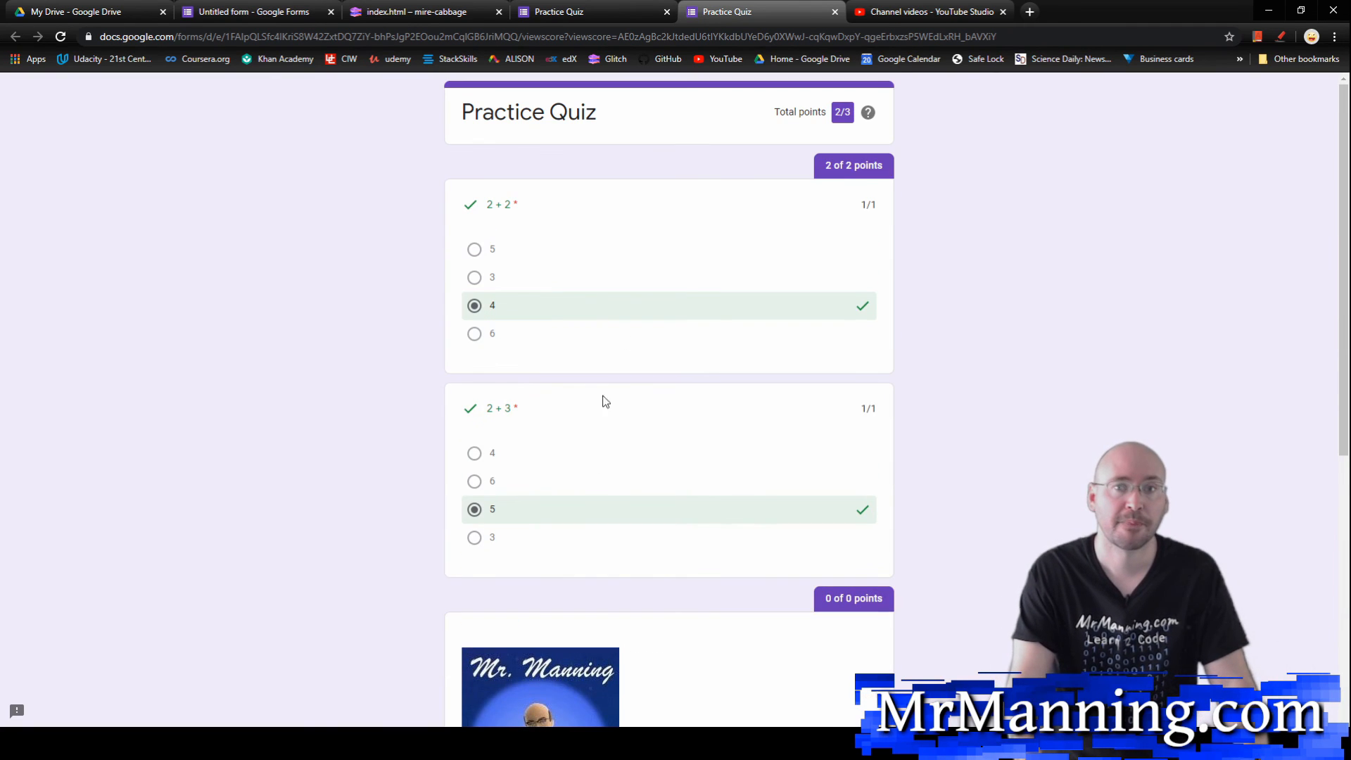
click(835, 12)
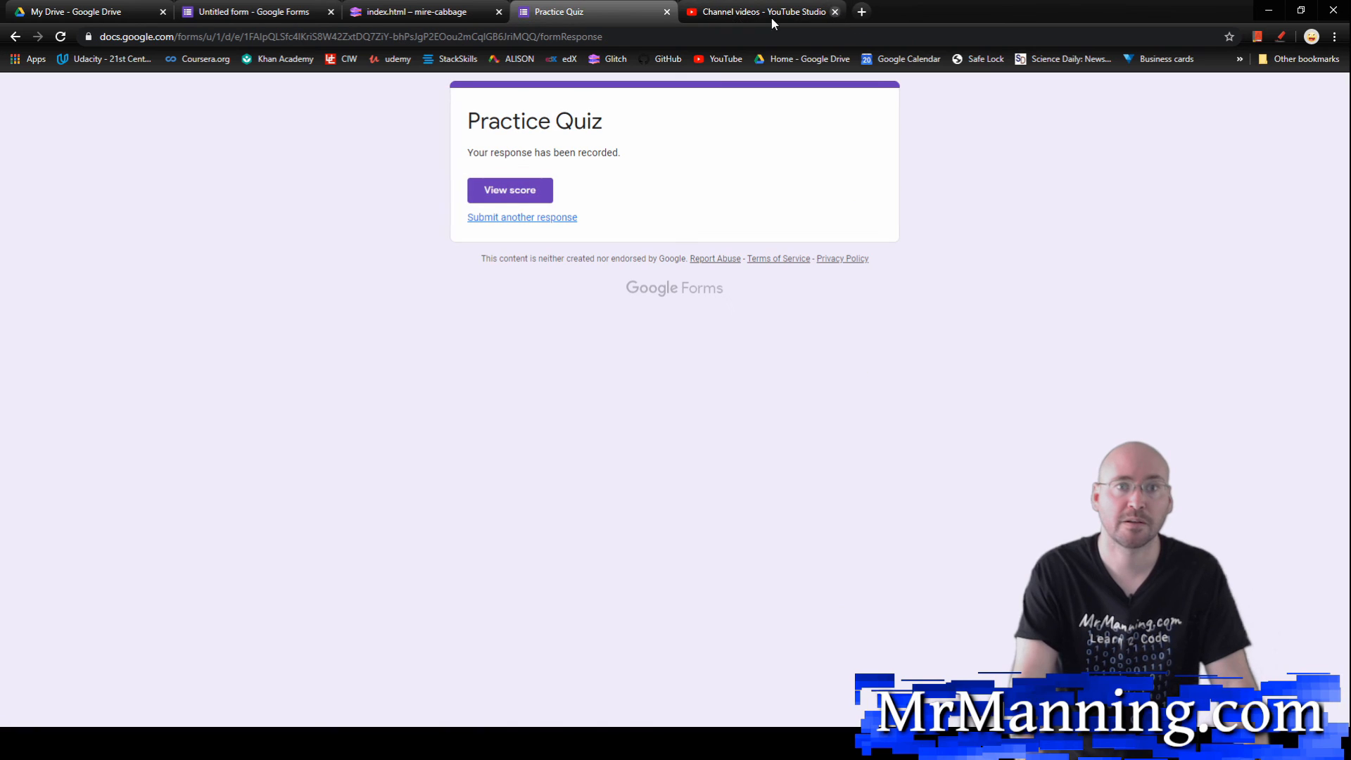
click(665, 12)
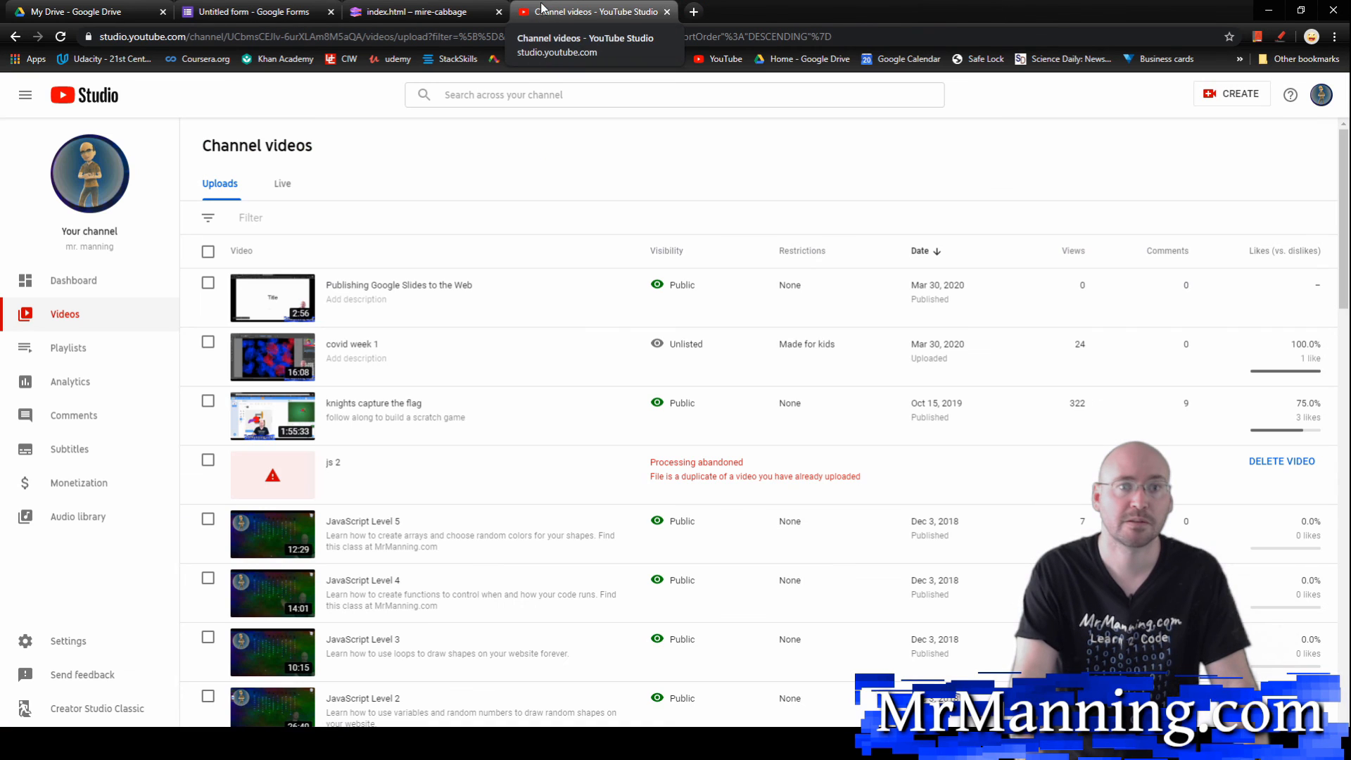
Step: Return to the quiz editor, dismiss the sending options, and create a new spreadsheet from the form's responses
click(265, 11)
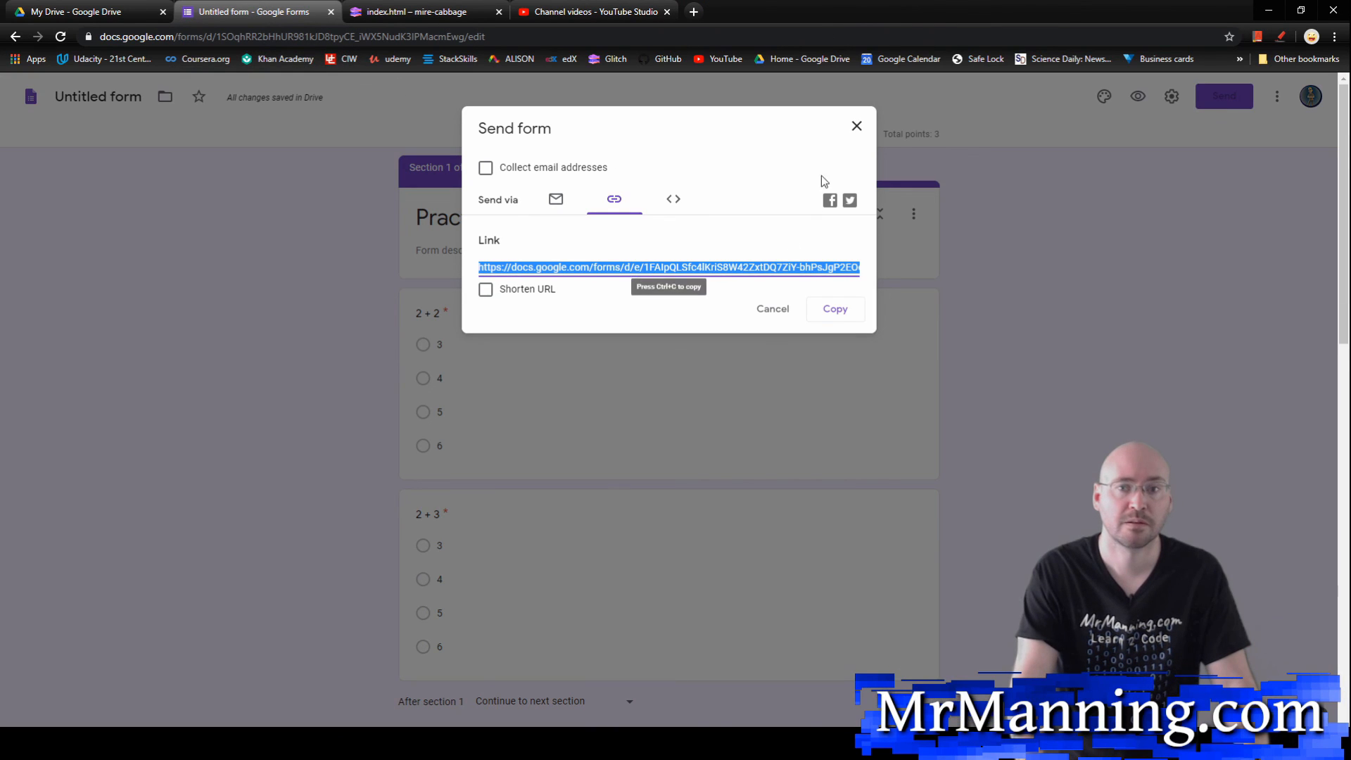
click(861, 129)
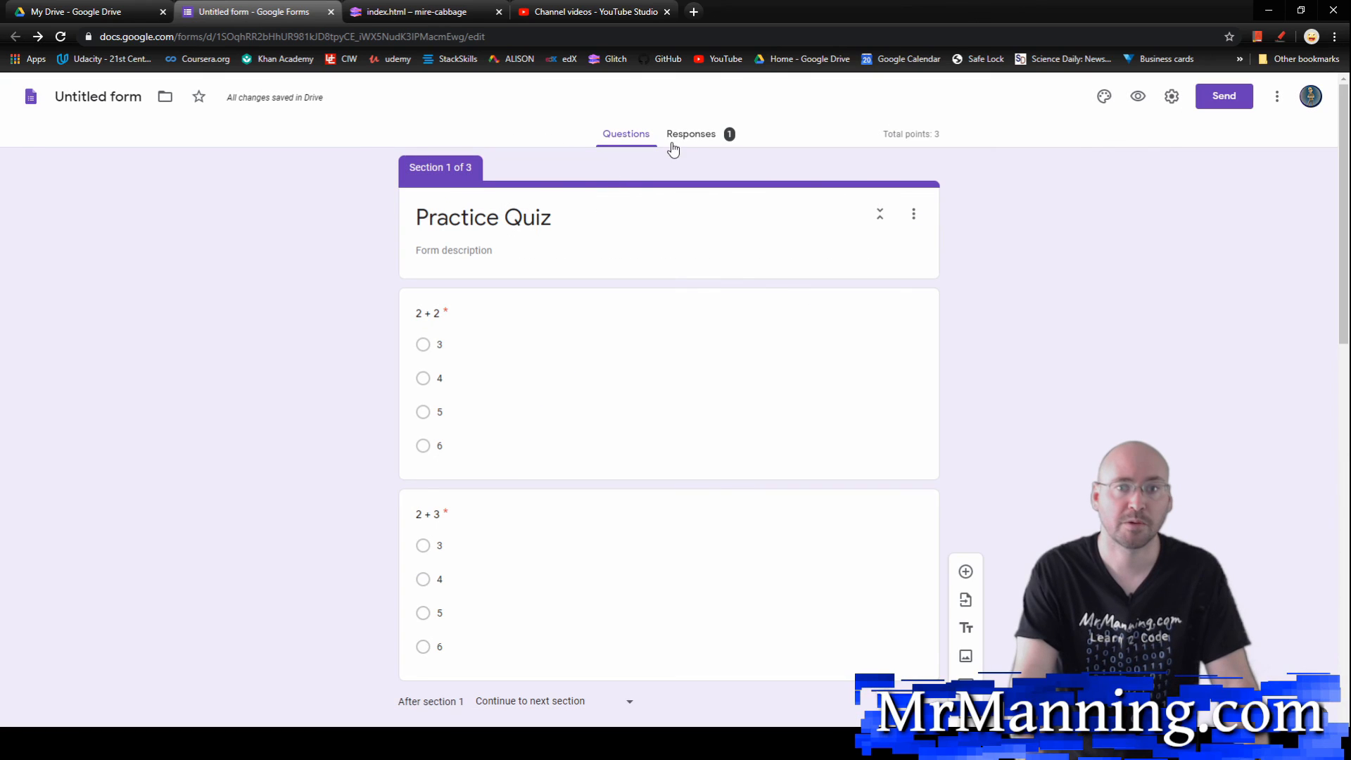
click(702, 138)
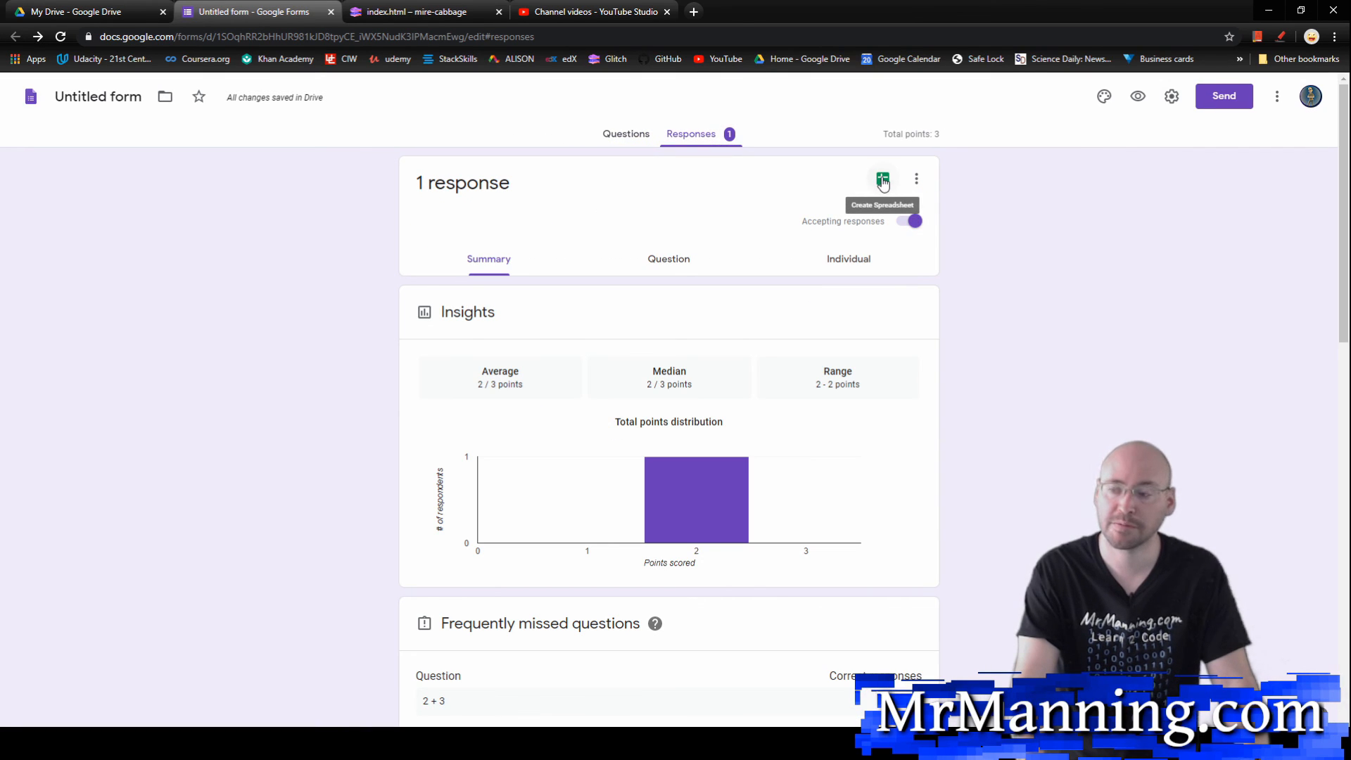
click(883, 181)
click(834, 269)
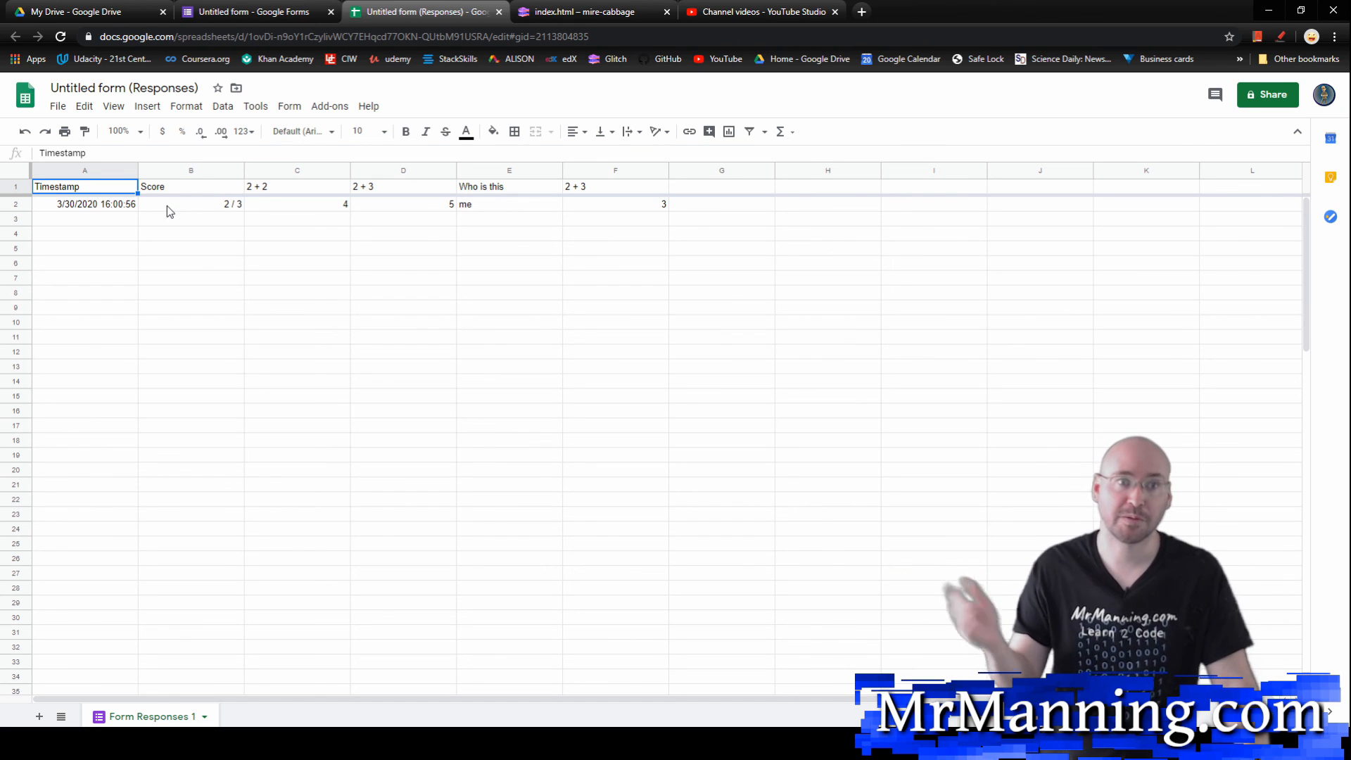
Step: Return to the quiz's questions and add a short-answer question "Your Name" before "2 + 2" in section 1
click(281, 10)
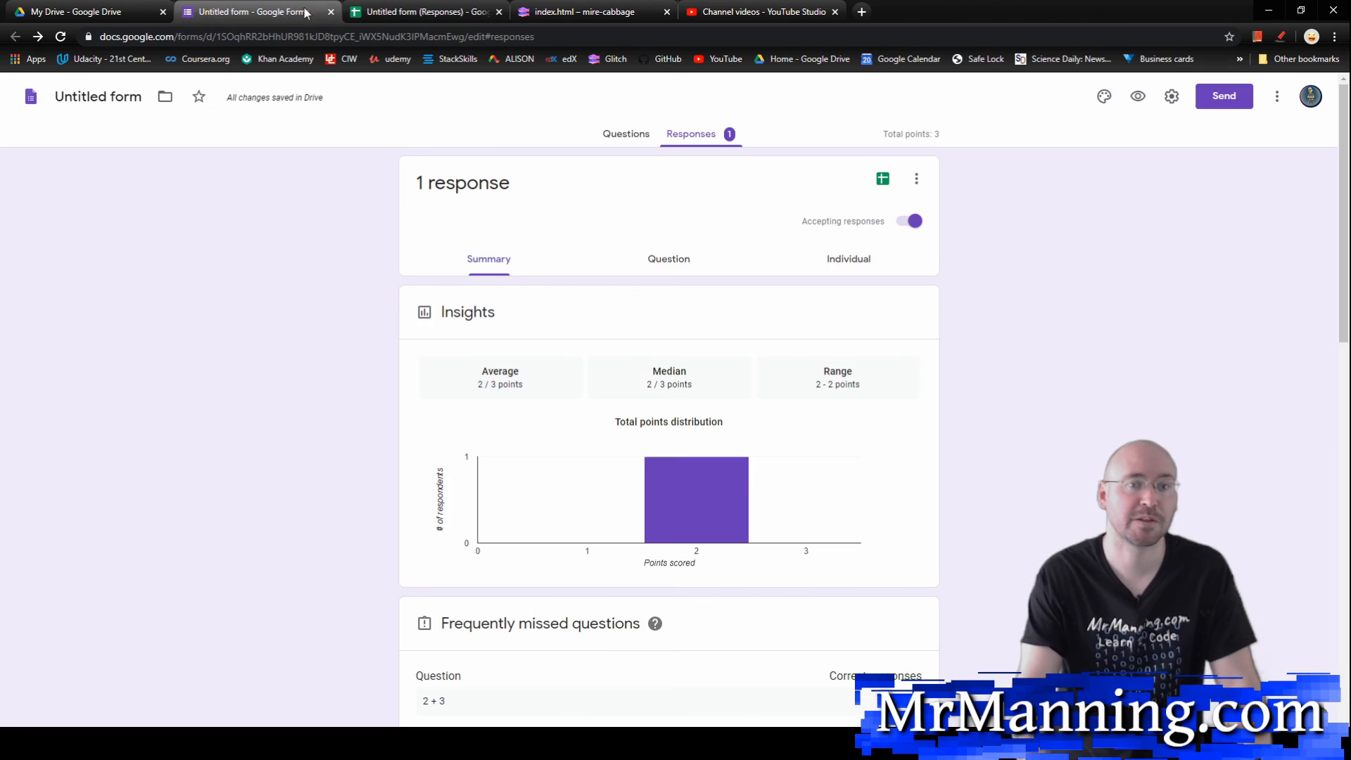
click(622, 139)
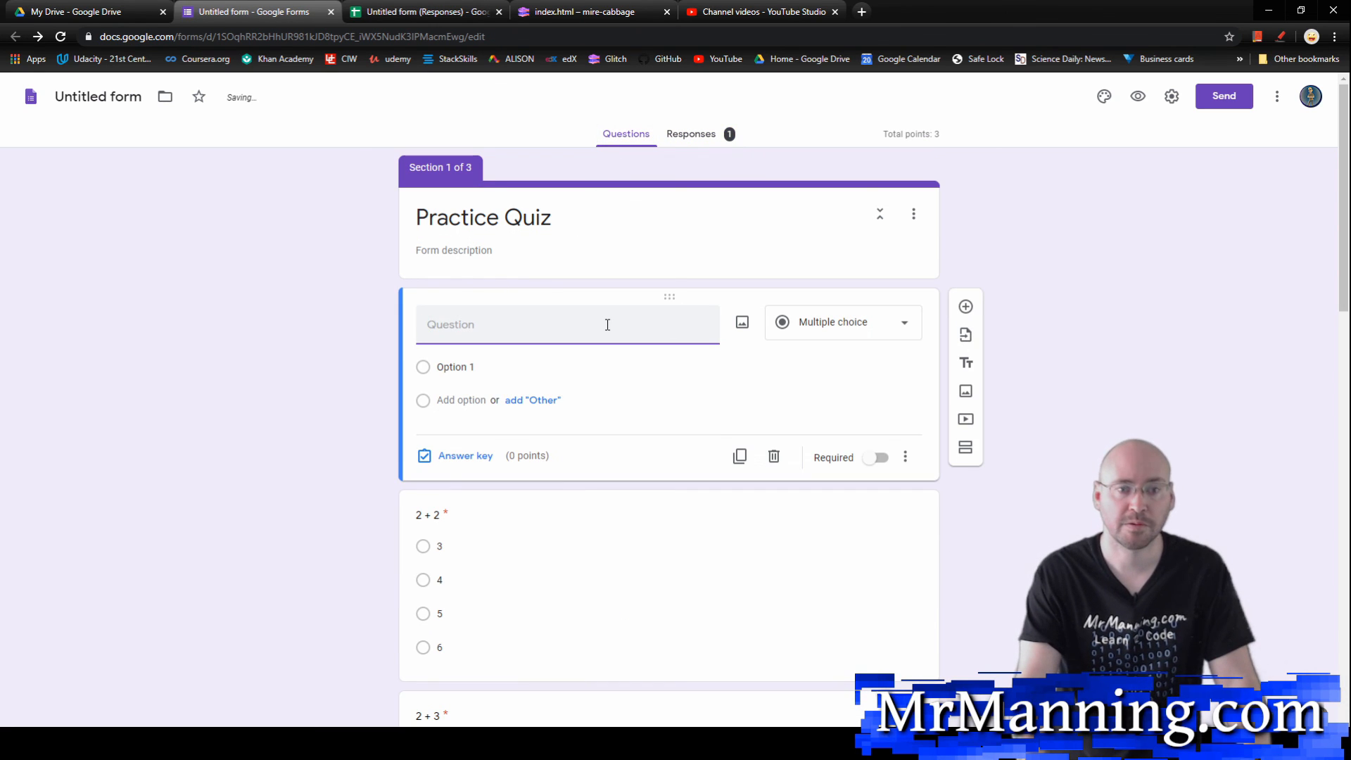
text(Your Nam)
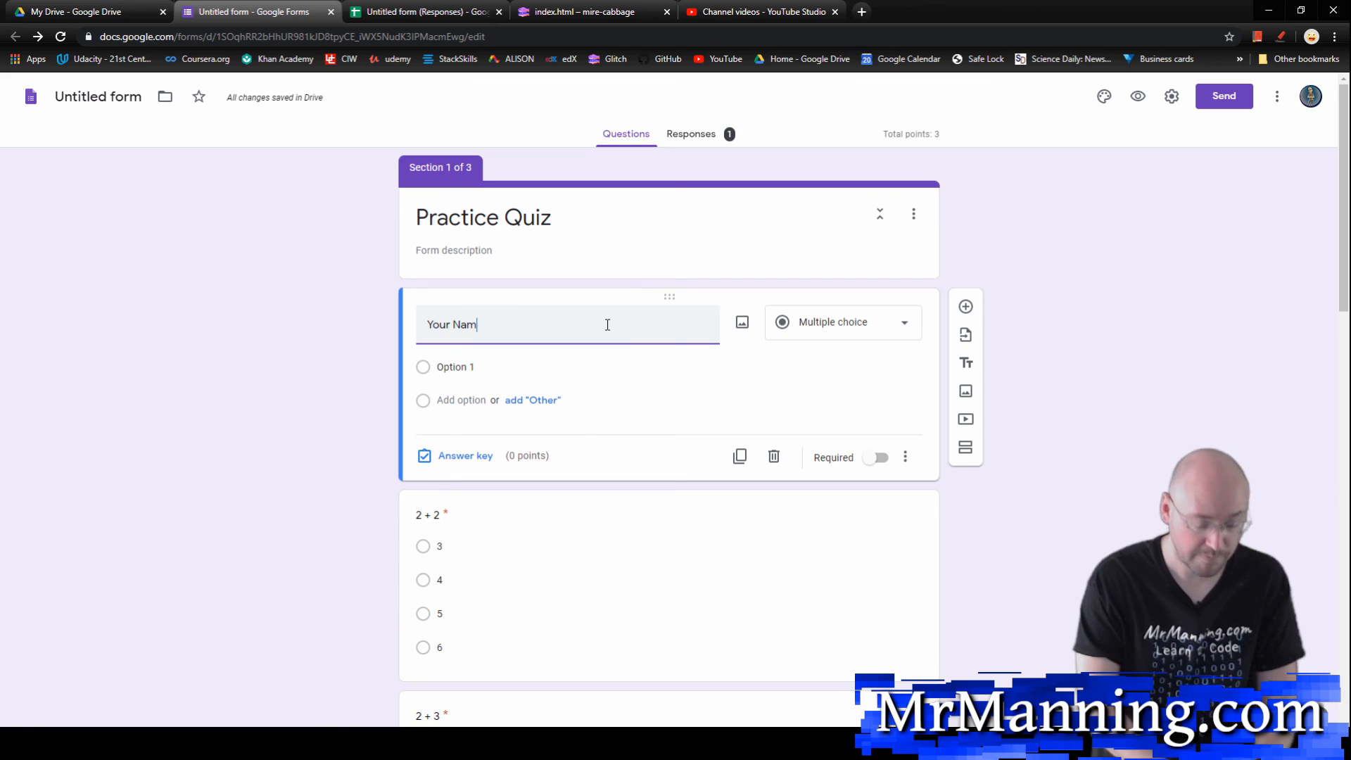
text(e)
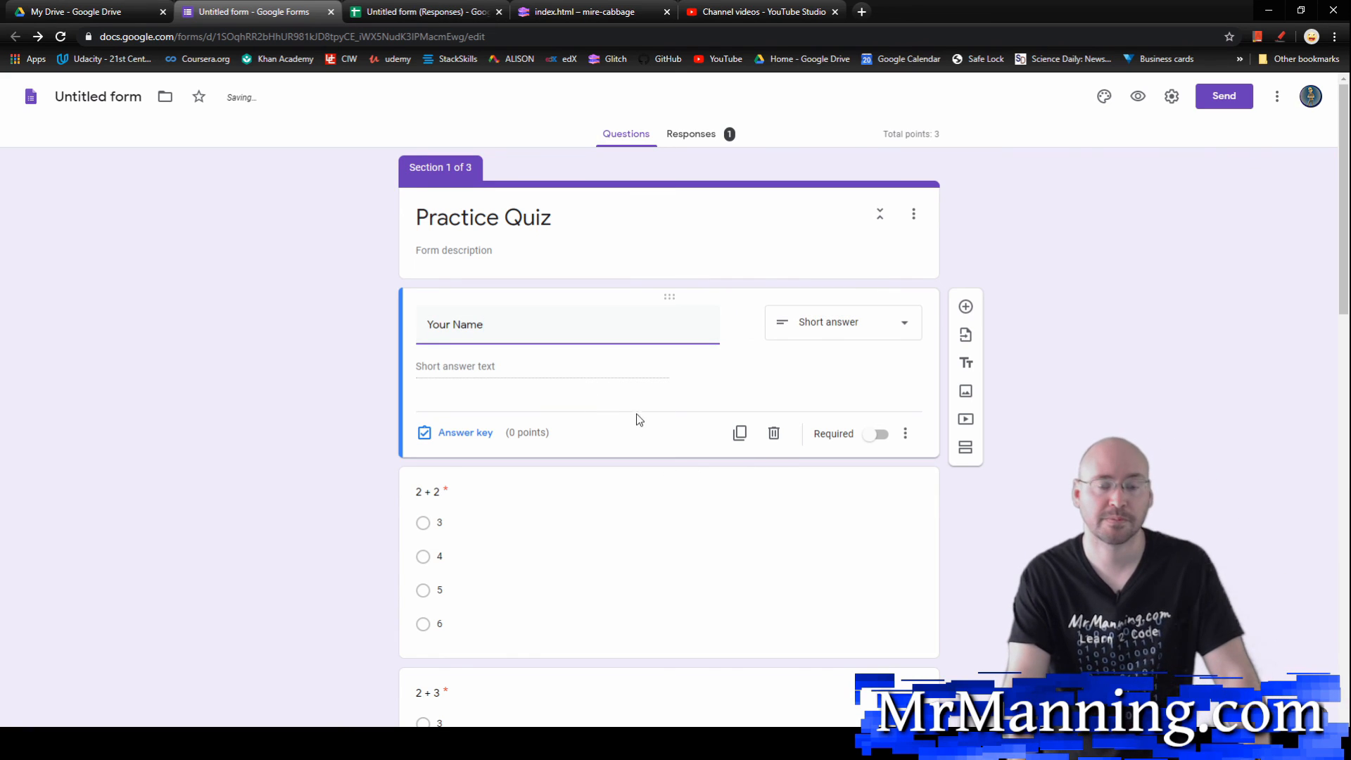
click(354, 375)
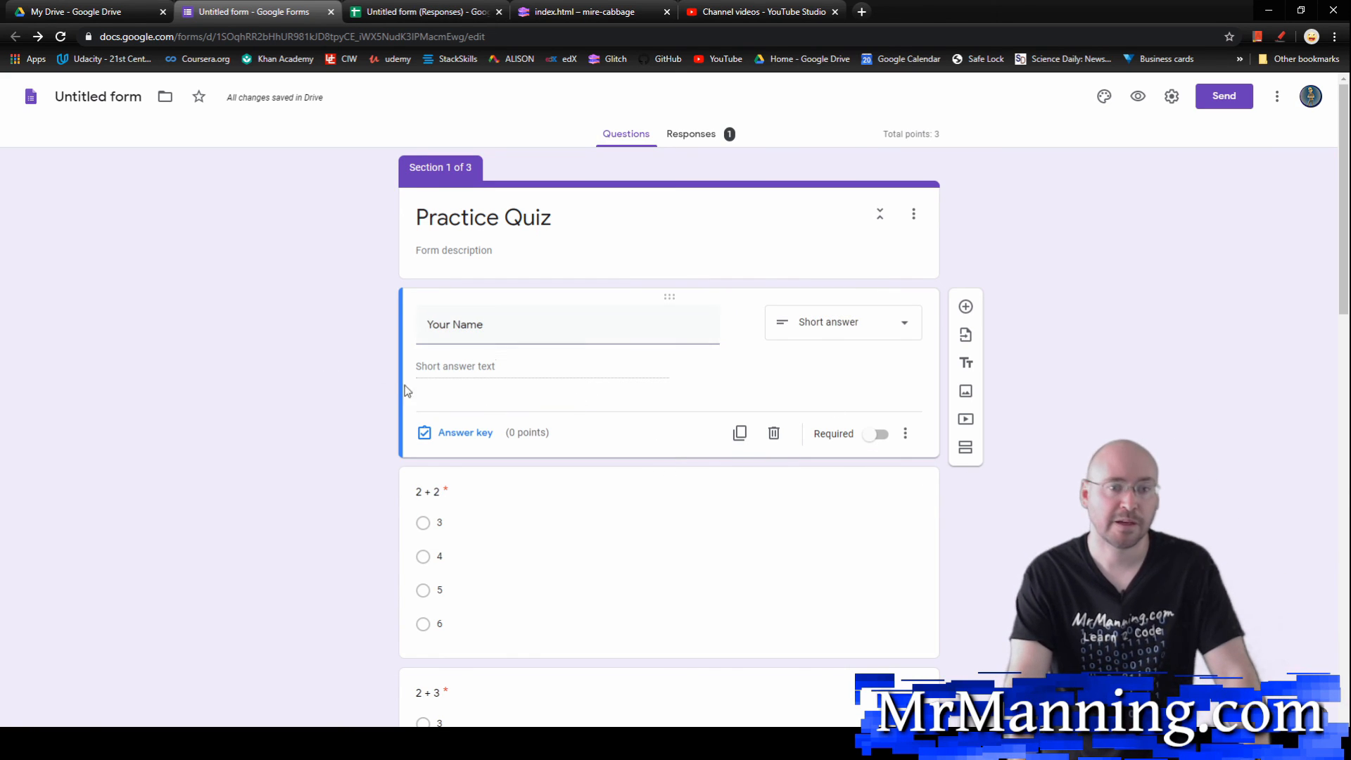
Step: Add a new section after the "Your Name" question and clear its title
click(964, 448)
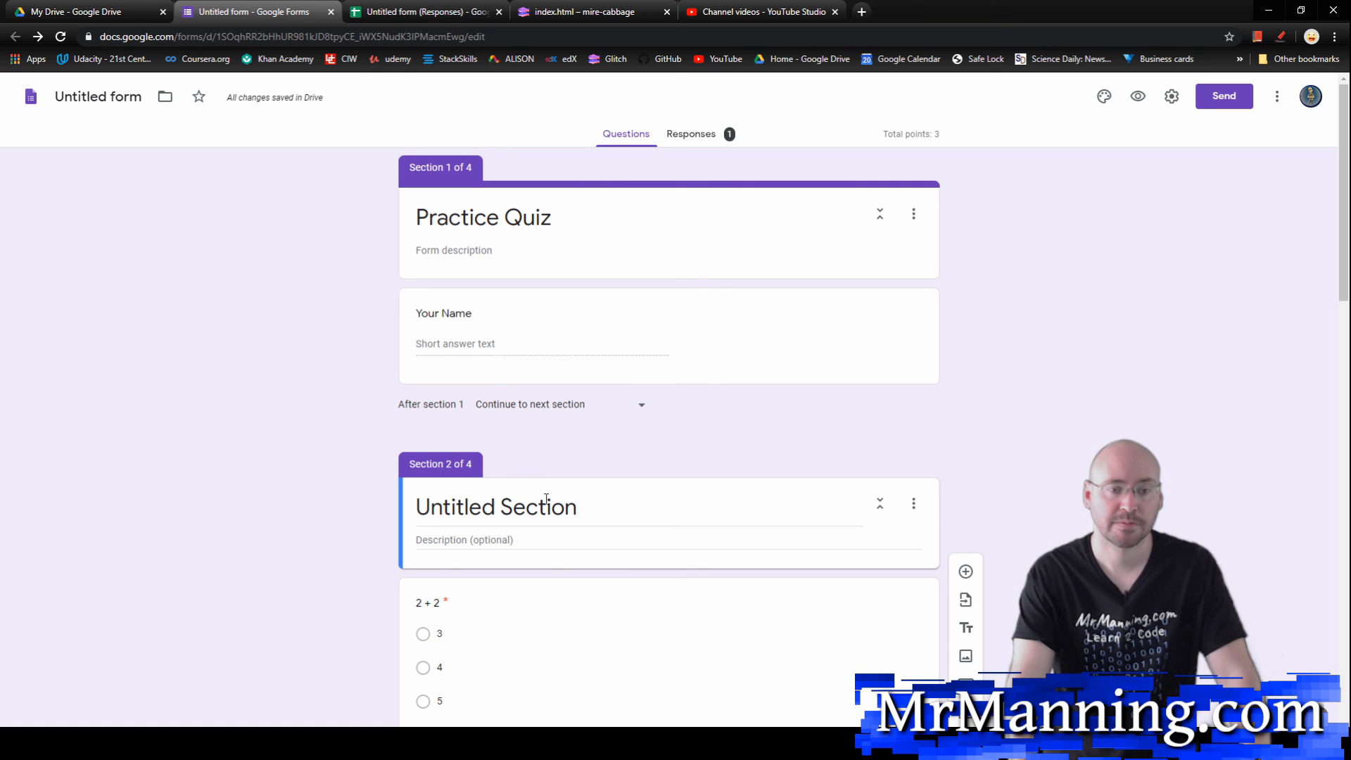
click(562, 513)
text(\)
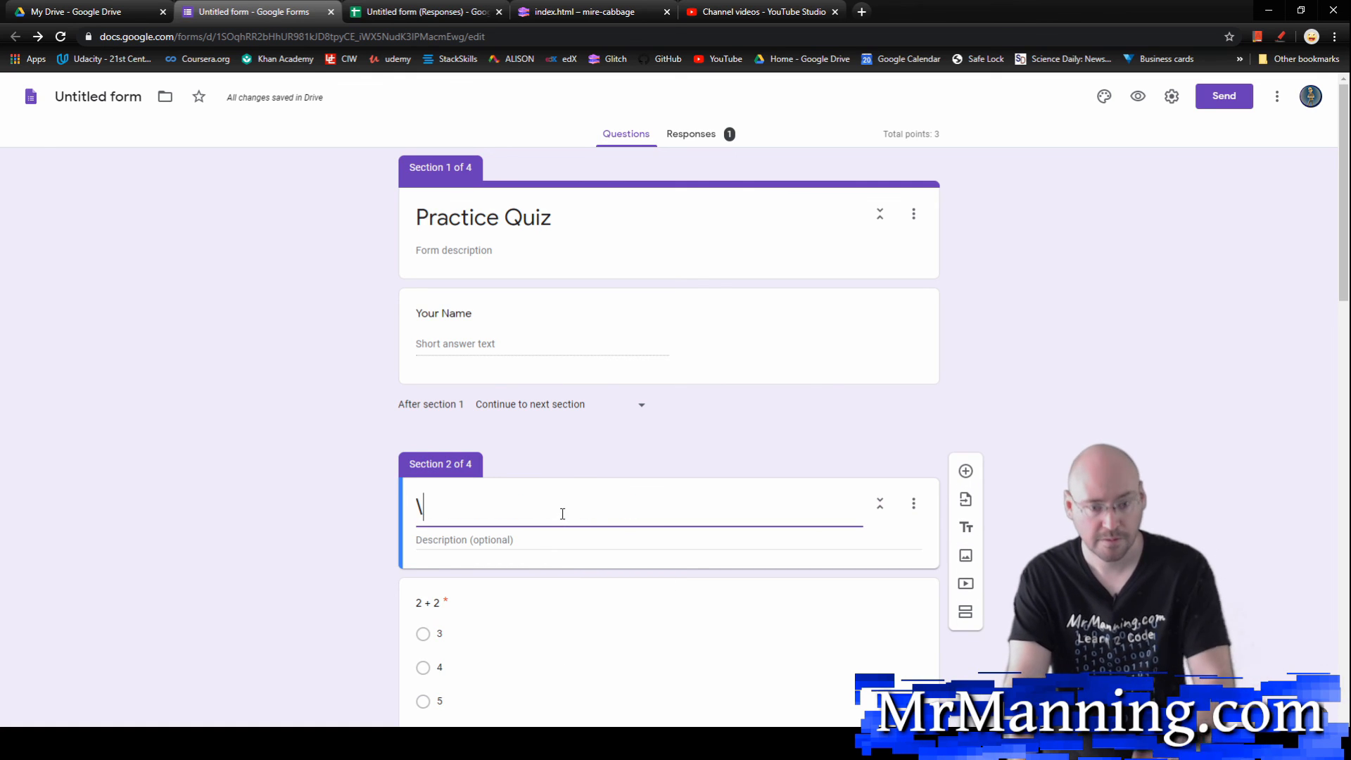
key(BackSpace)
click(751, 445)
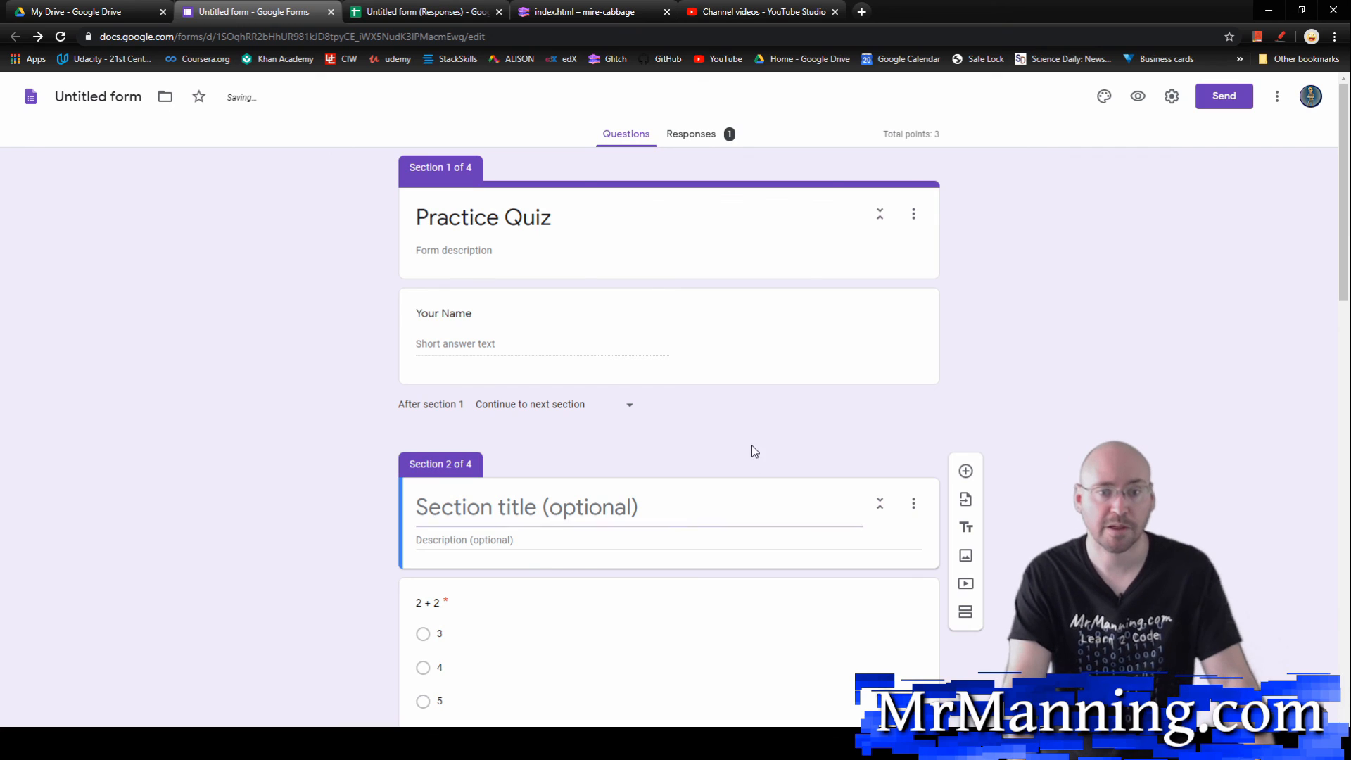
Step: Check the response spreadsheet's columns for the "Your Name" question, and close the spreadsheet
click(492, 338)
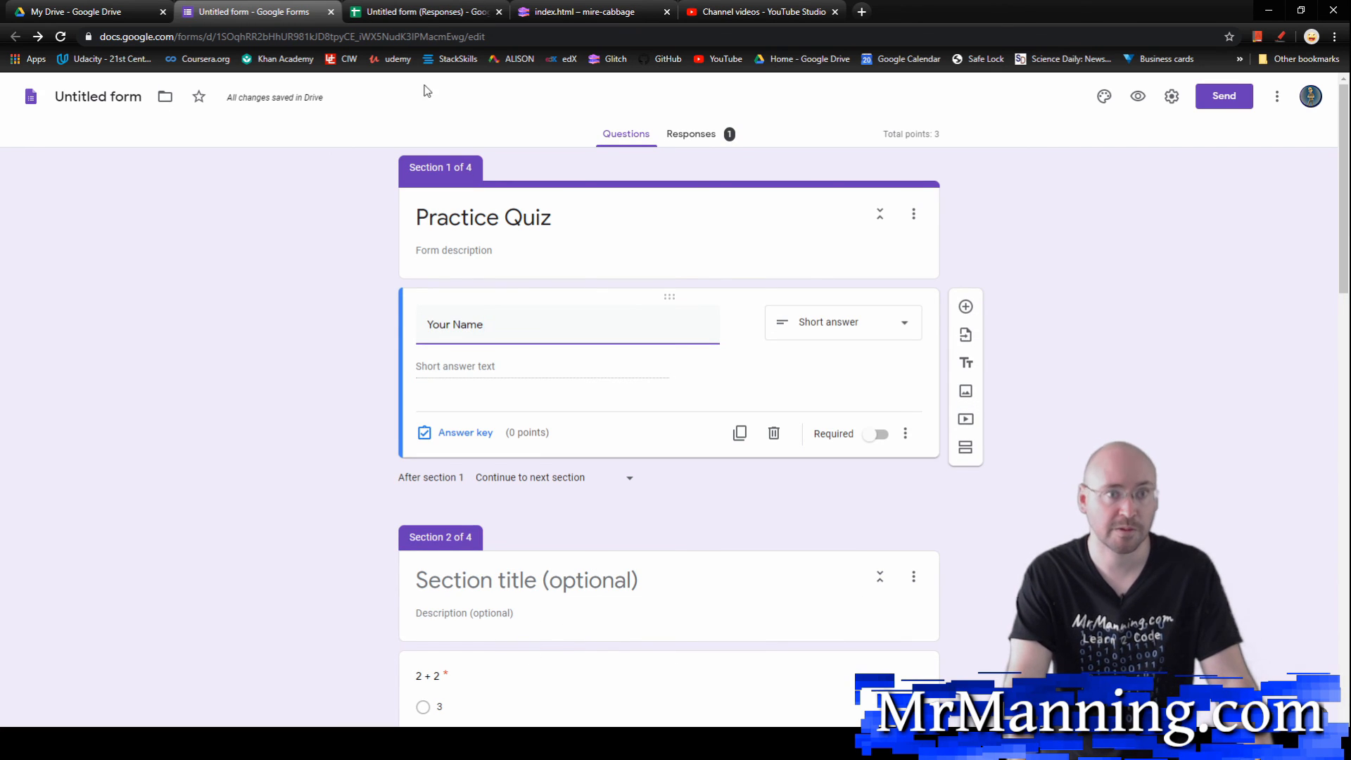
click(414, 12)
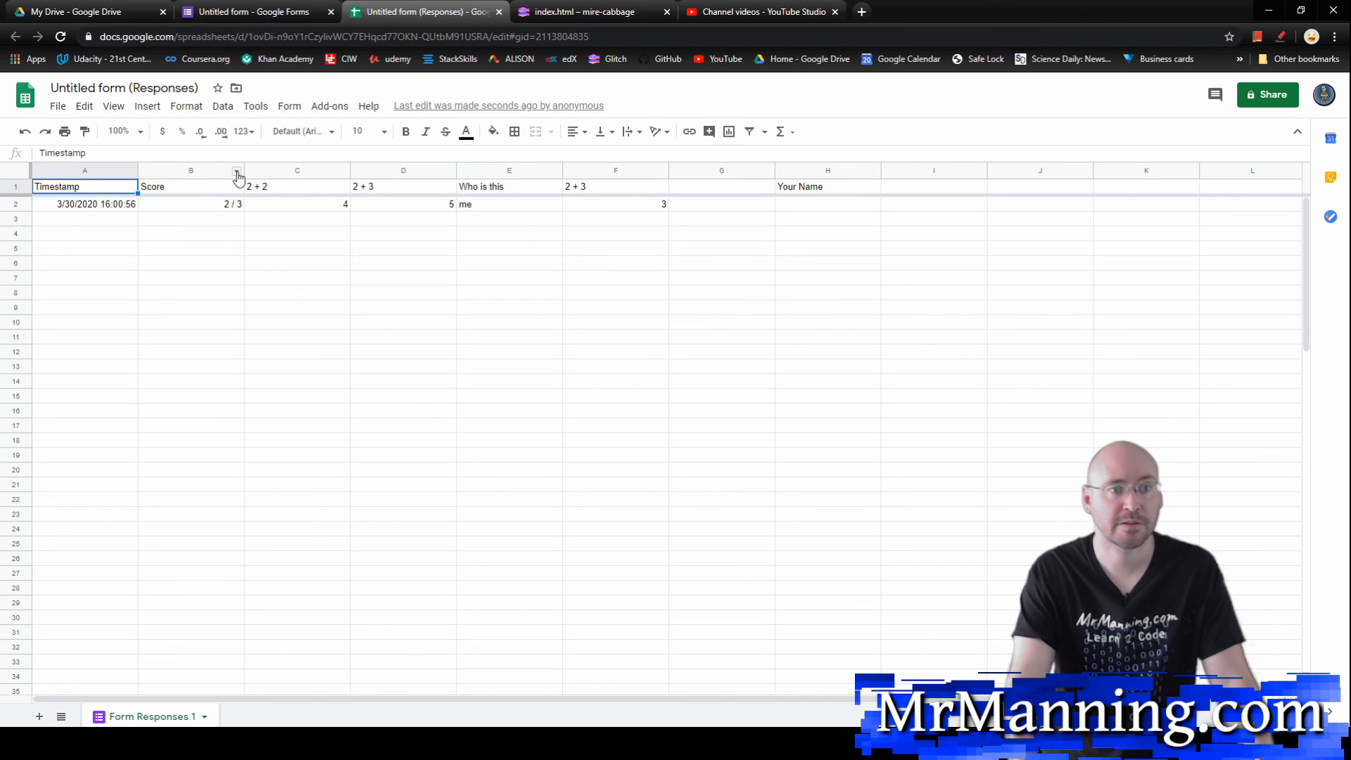
key(ctrl+w)
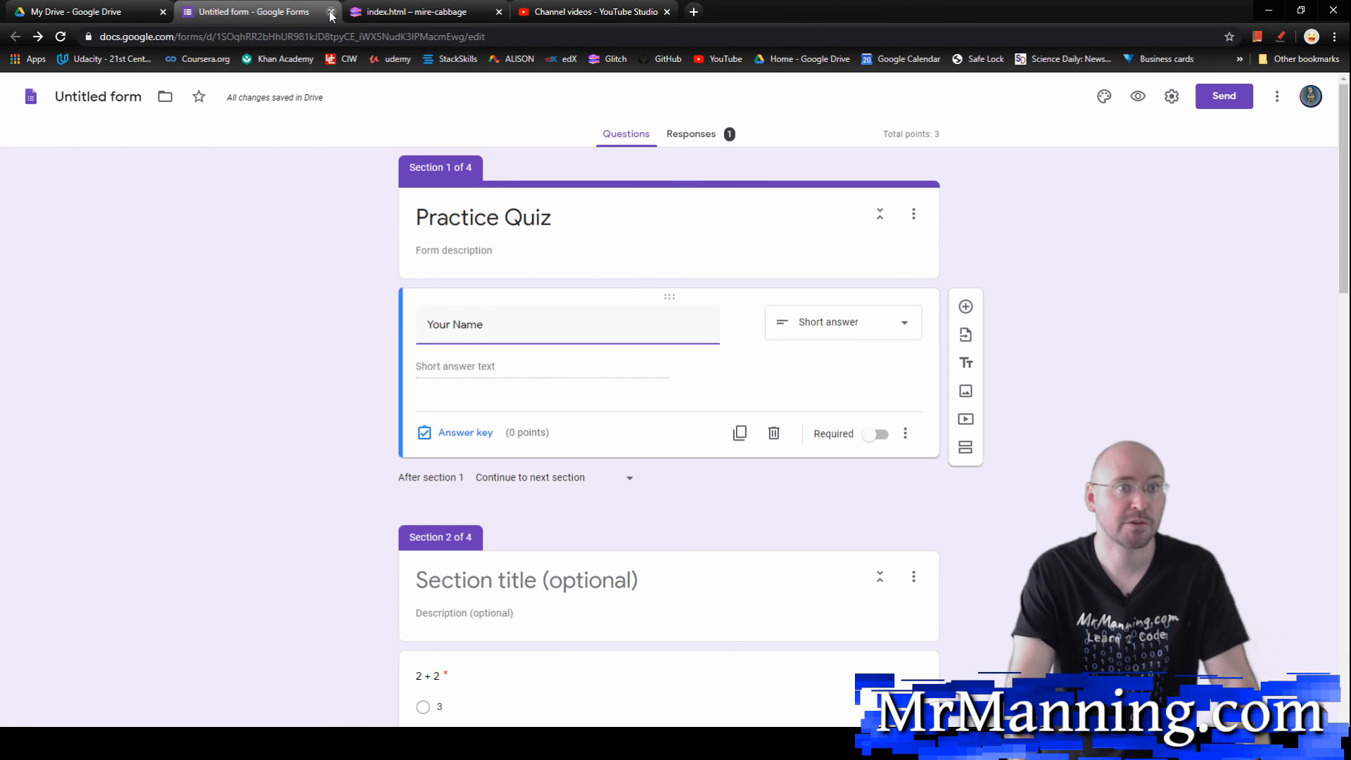